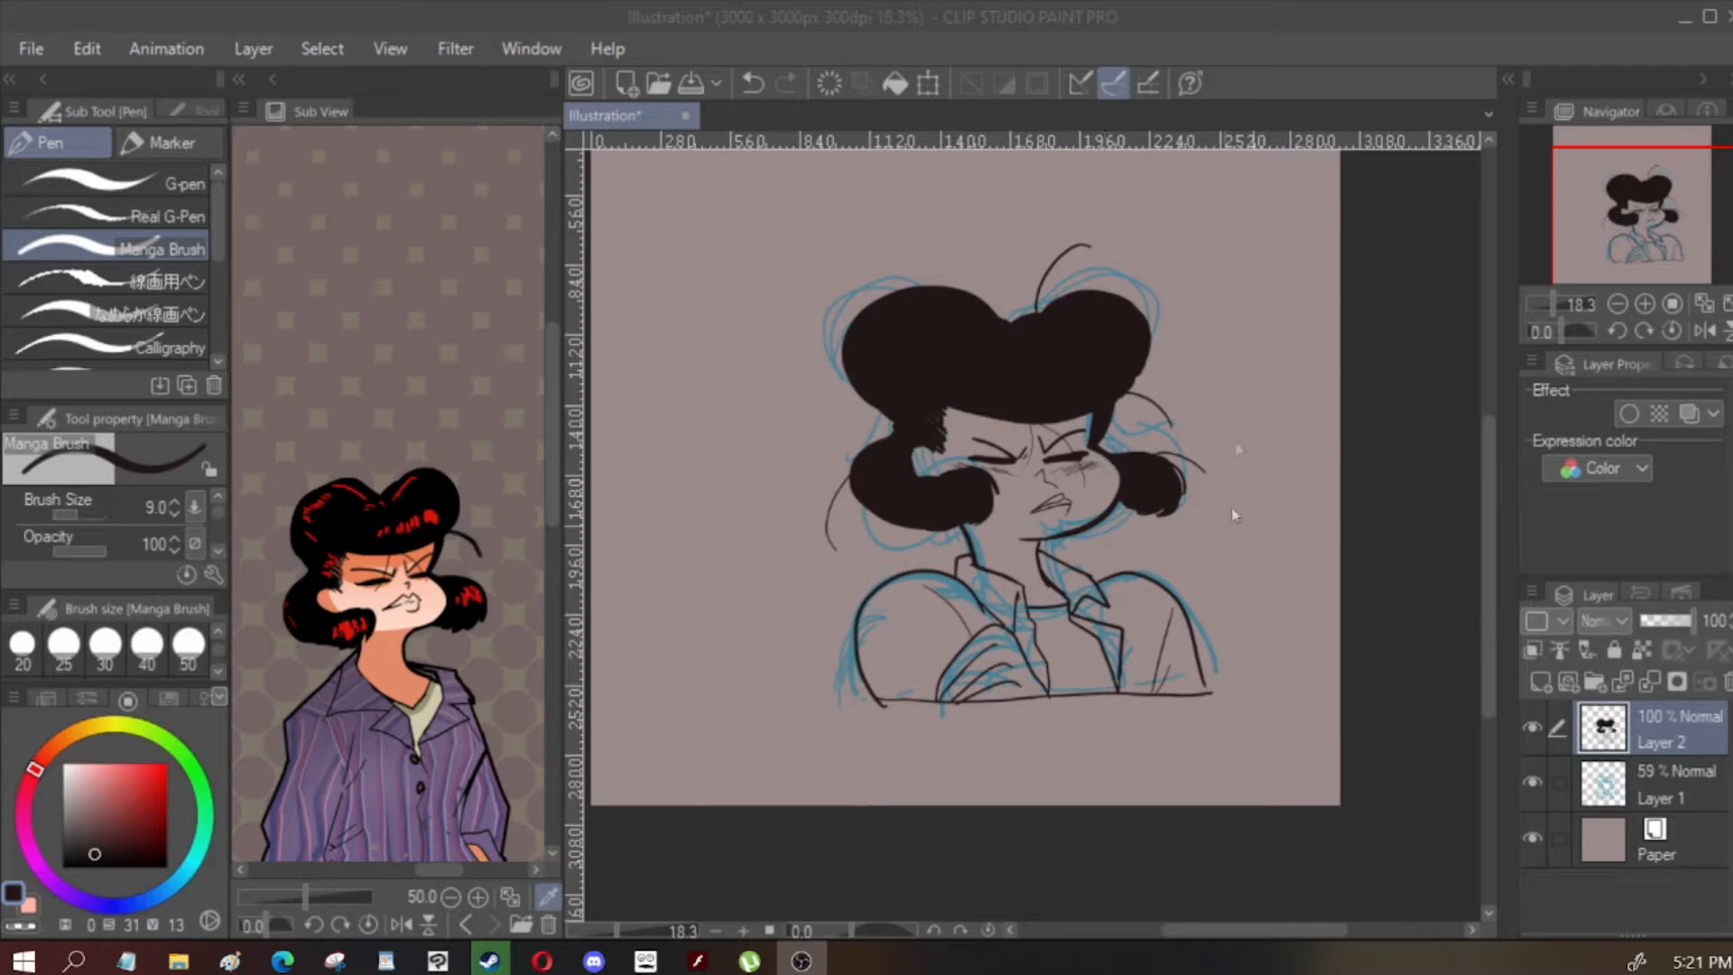
Delete the blue sketch layer, Layer 1, and leave the line art on Layer 2 visible
click(1531, 728)
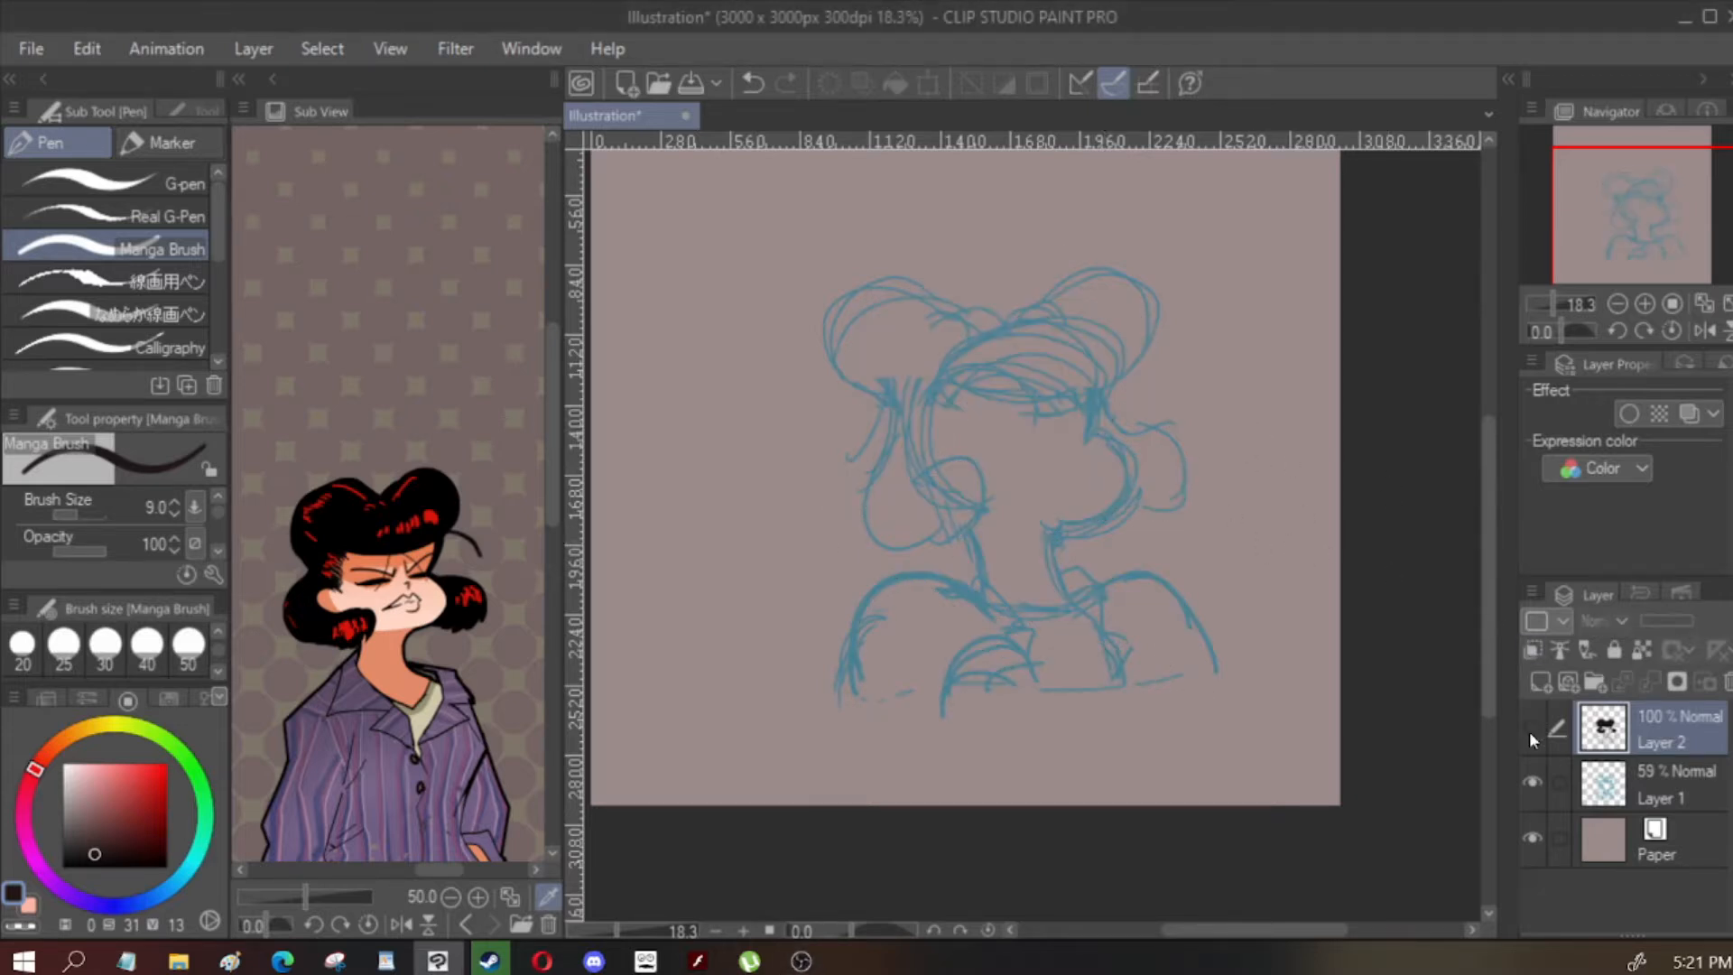
click(1666, 782)
click(1709, 687)
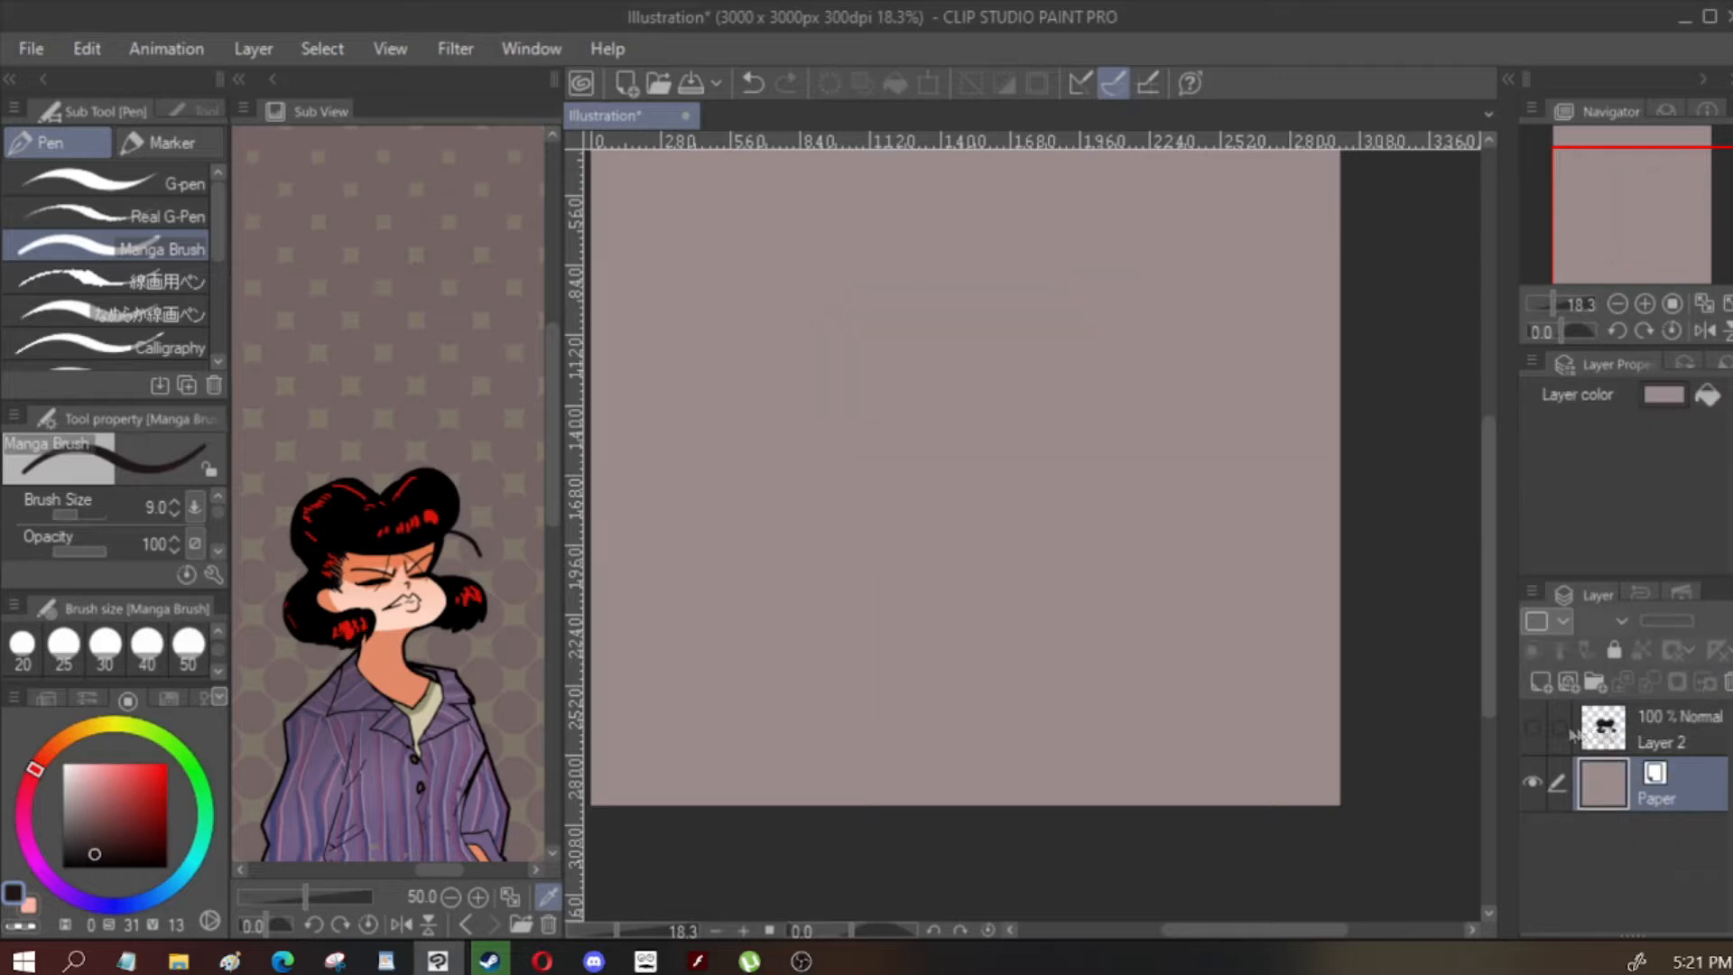
click(1530, 730)
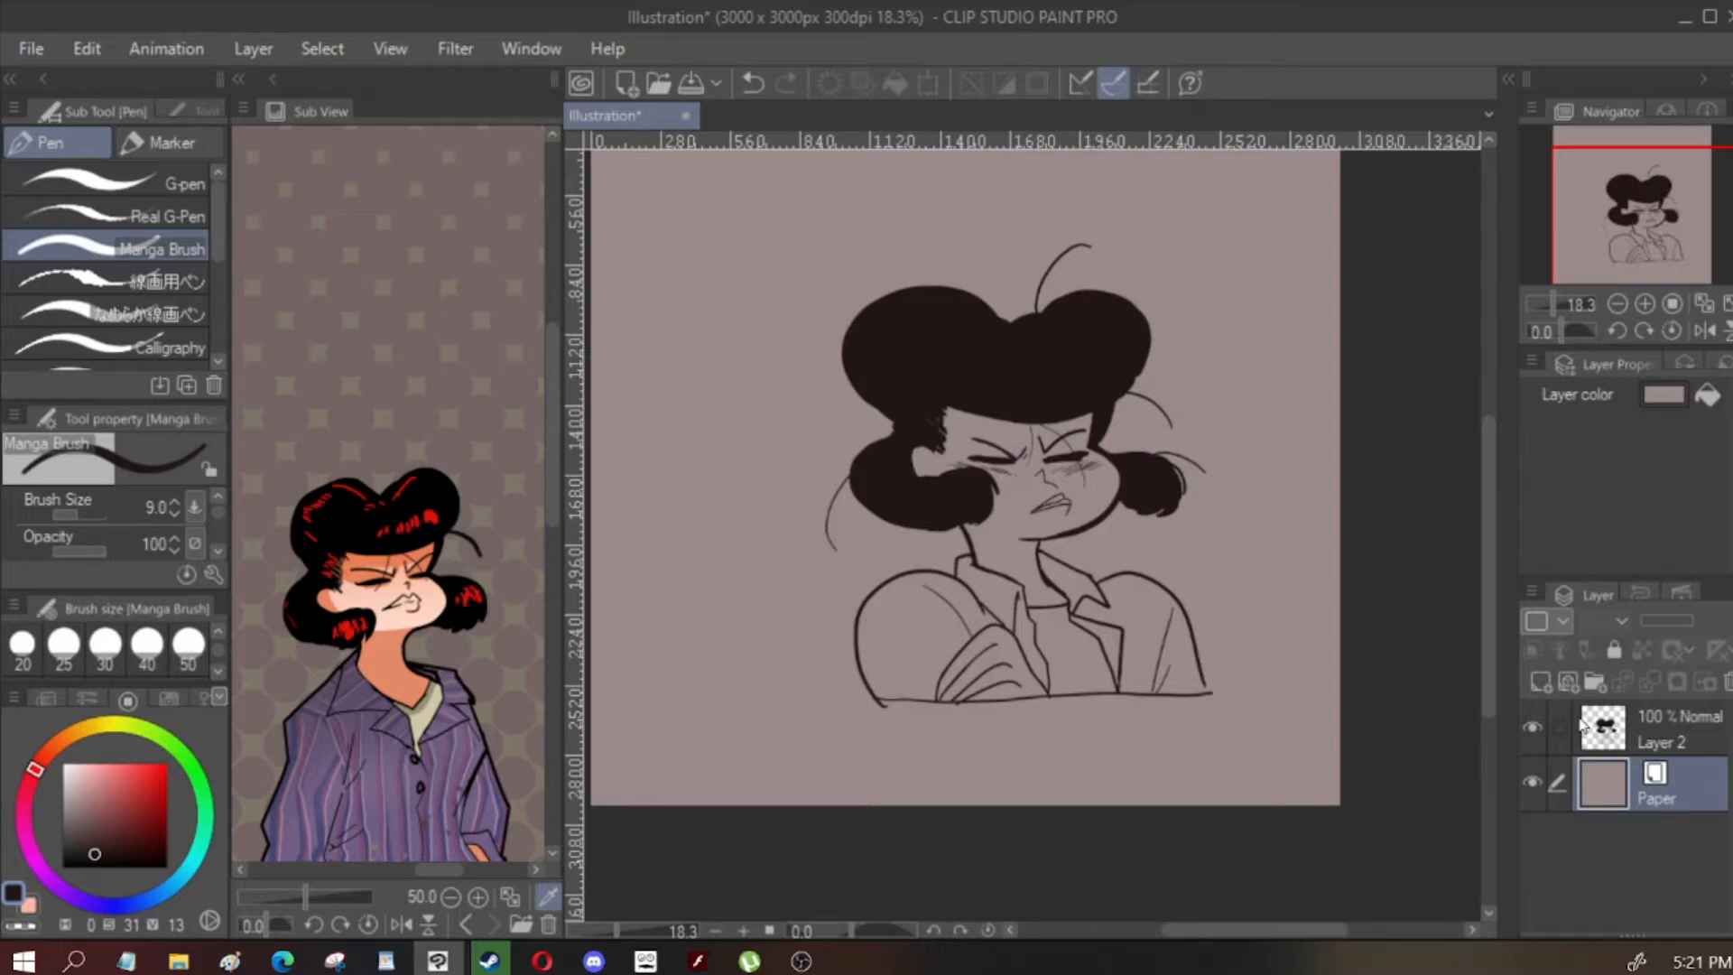
Lock Layer 2, which holds the line art, against editing
click(1616, 734)
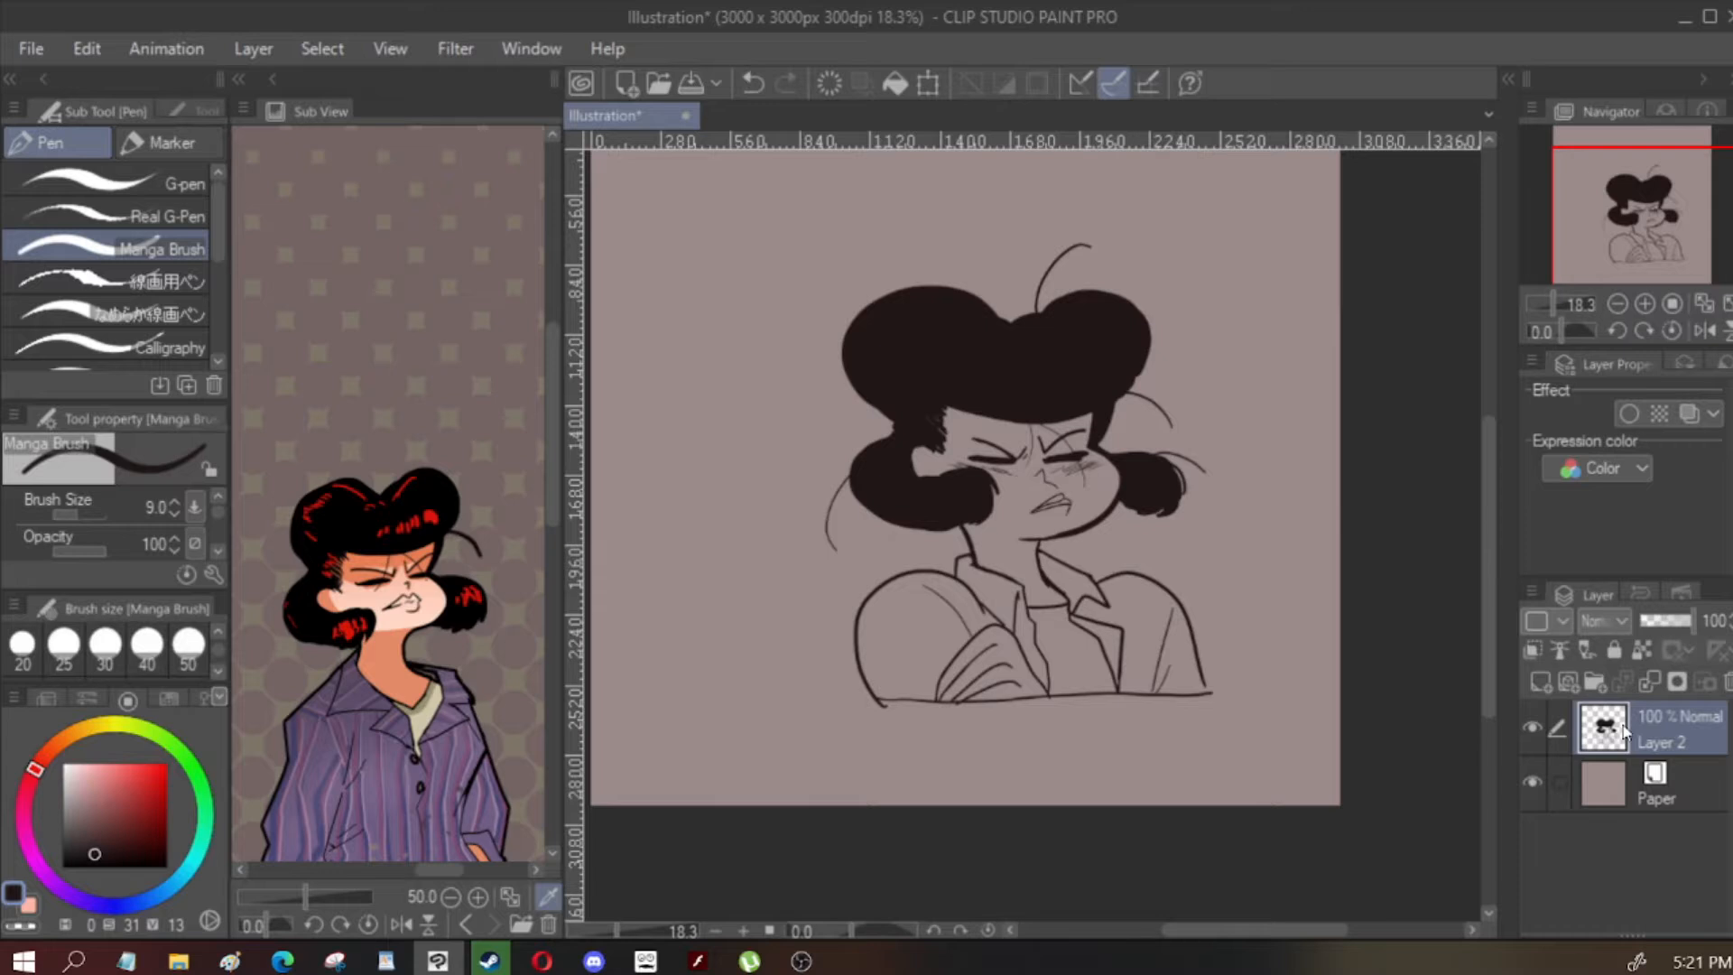
right_click(1625, 733)
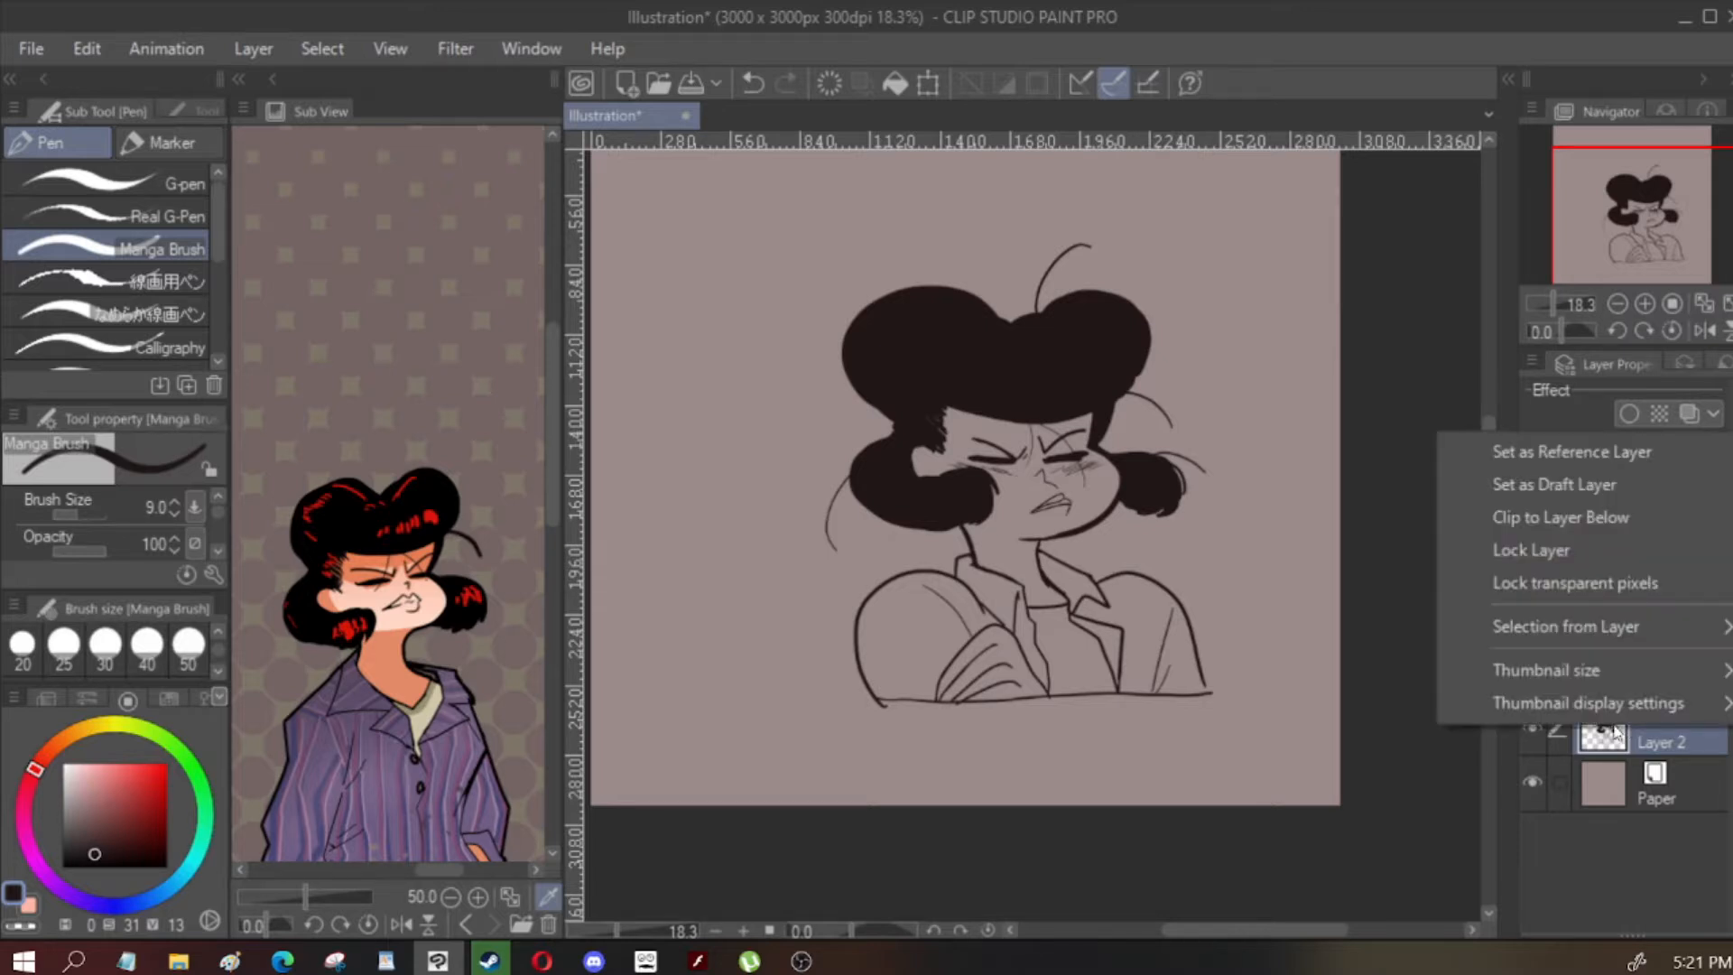
mouse_move(1616, 623)
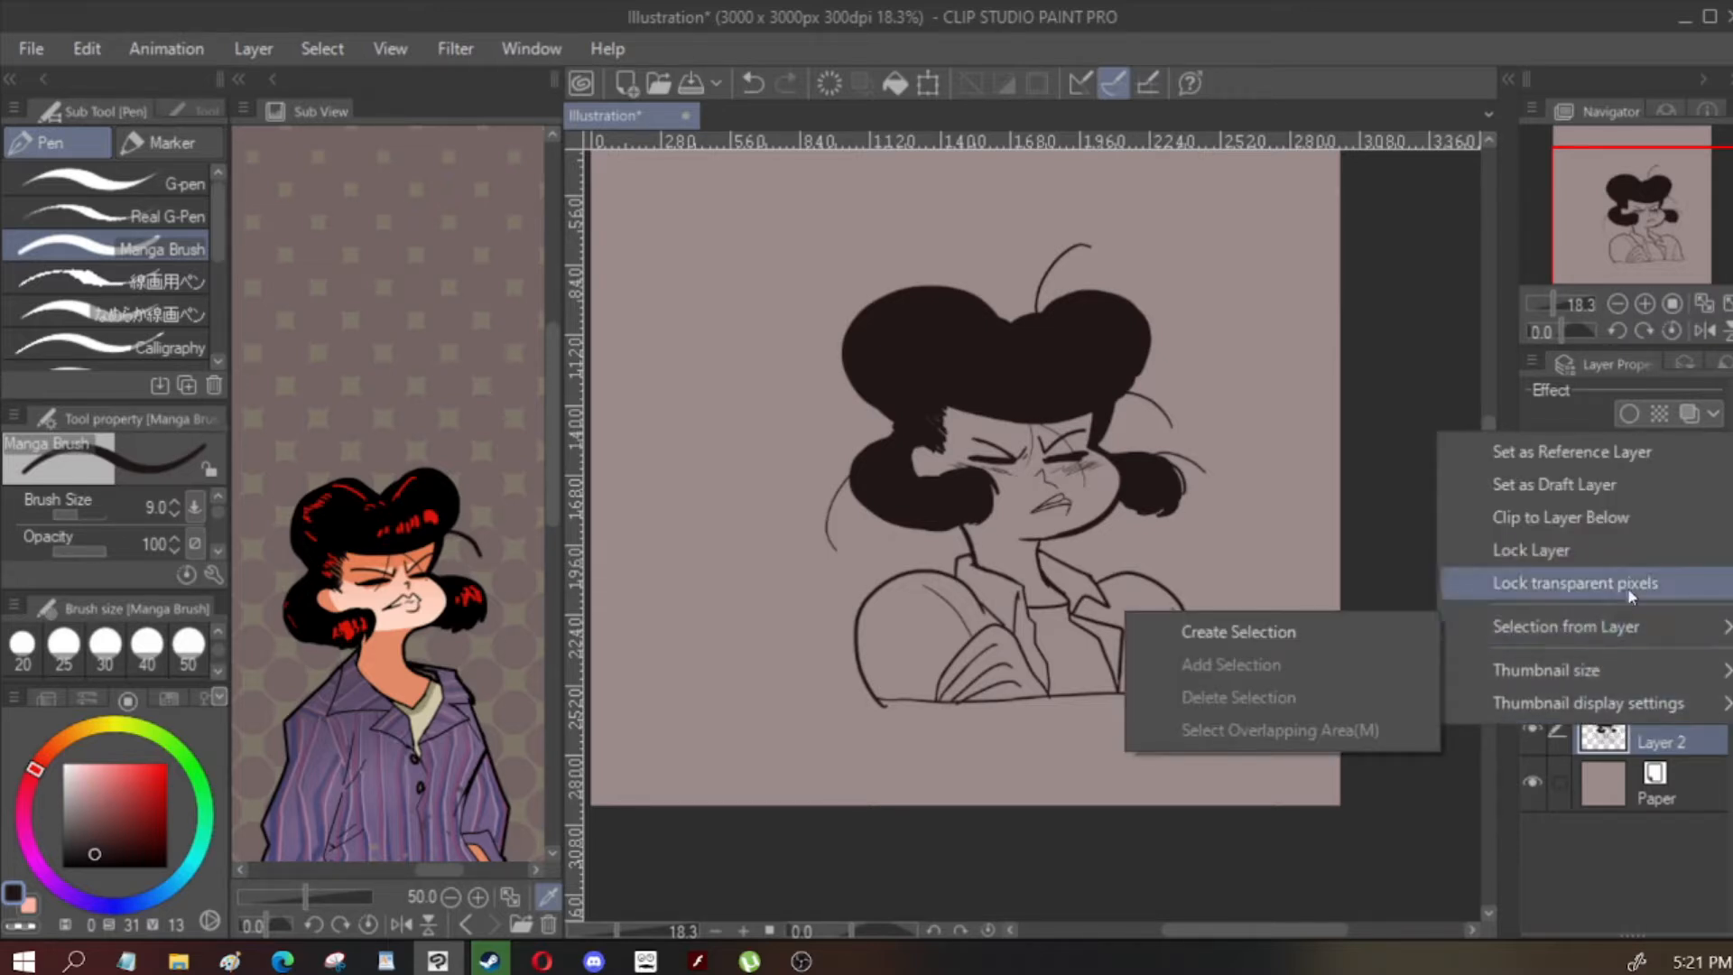
click(1637, 583)
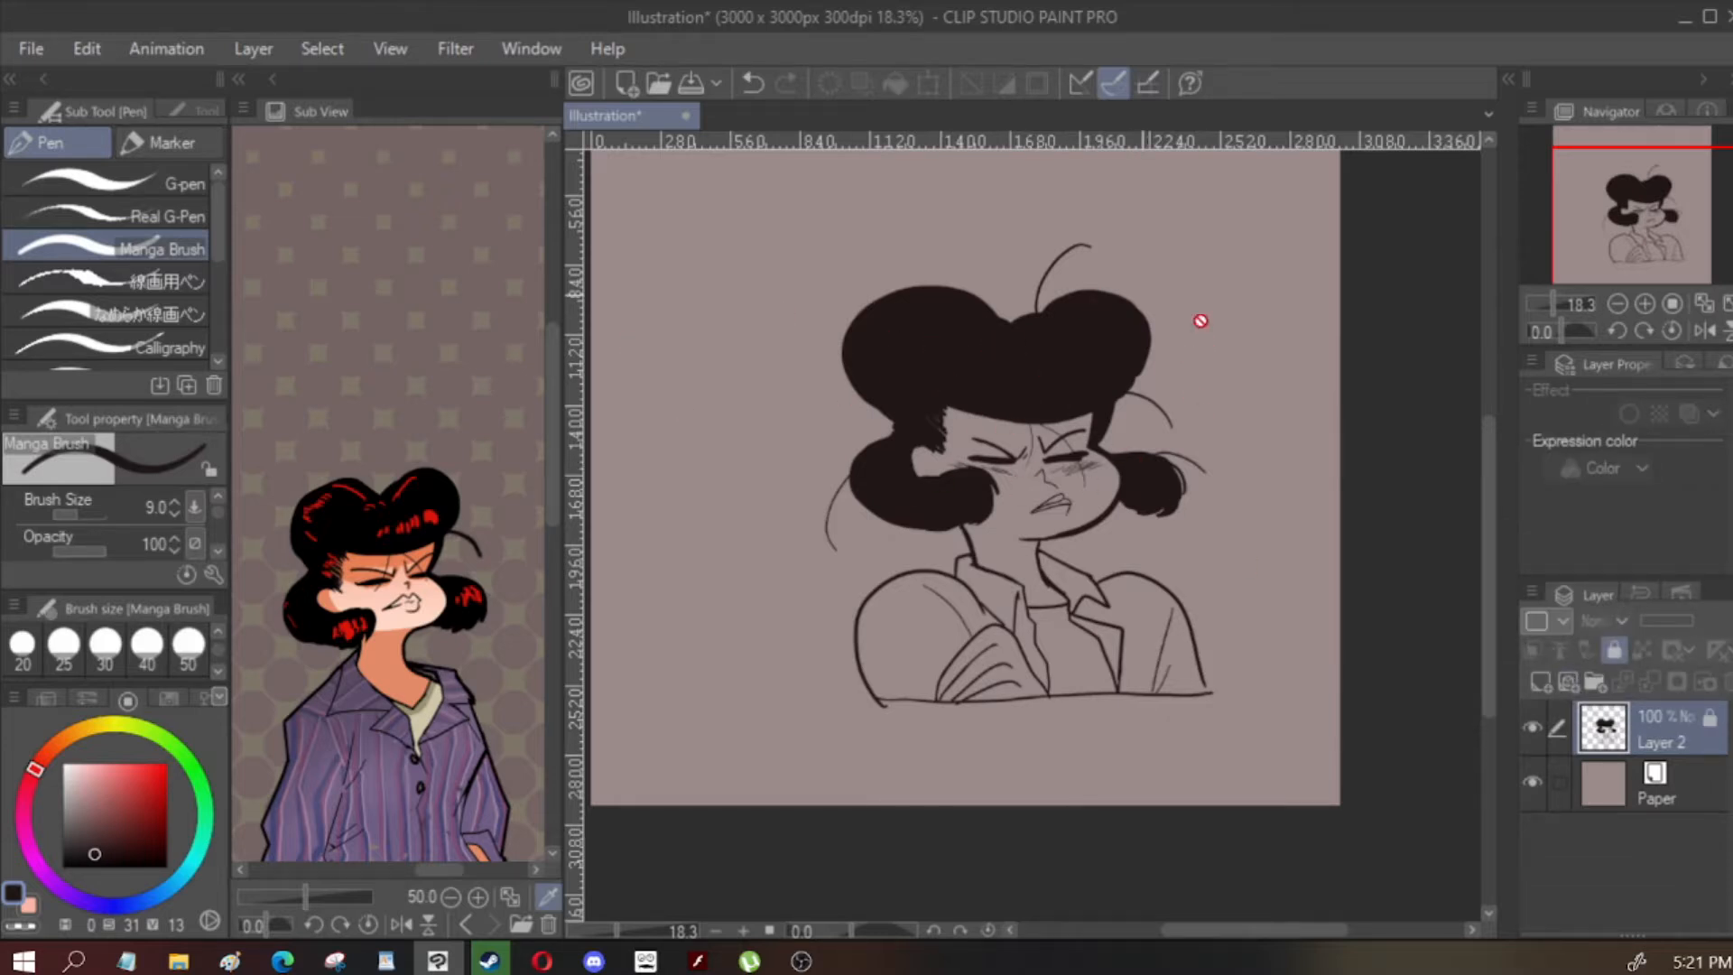
Test the lock by unlocking Layer 2 for a trial scribble, undoing the scribble and locking the layer again
right_click(1613, 718)
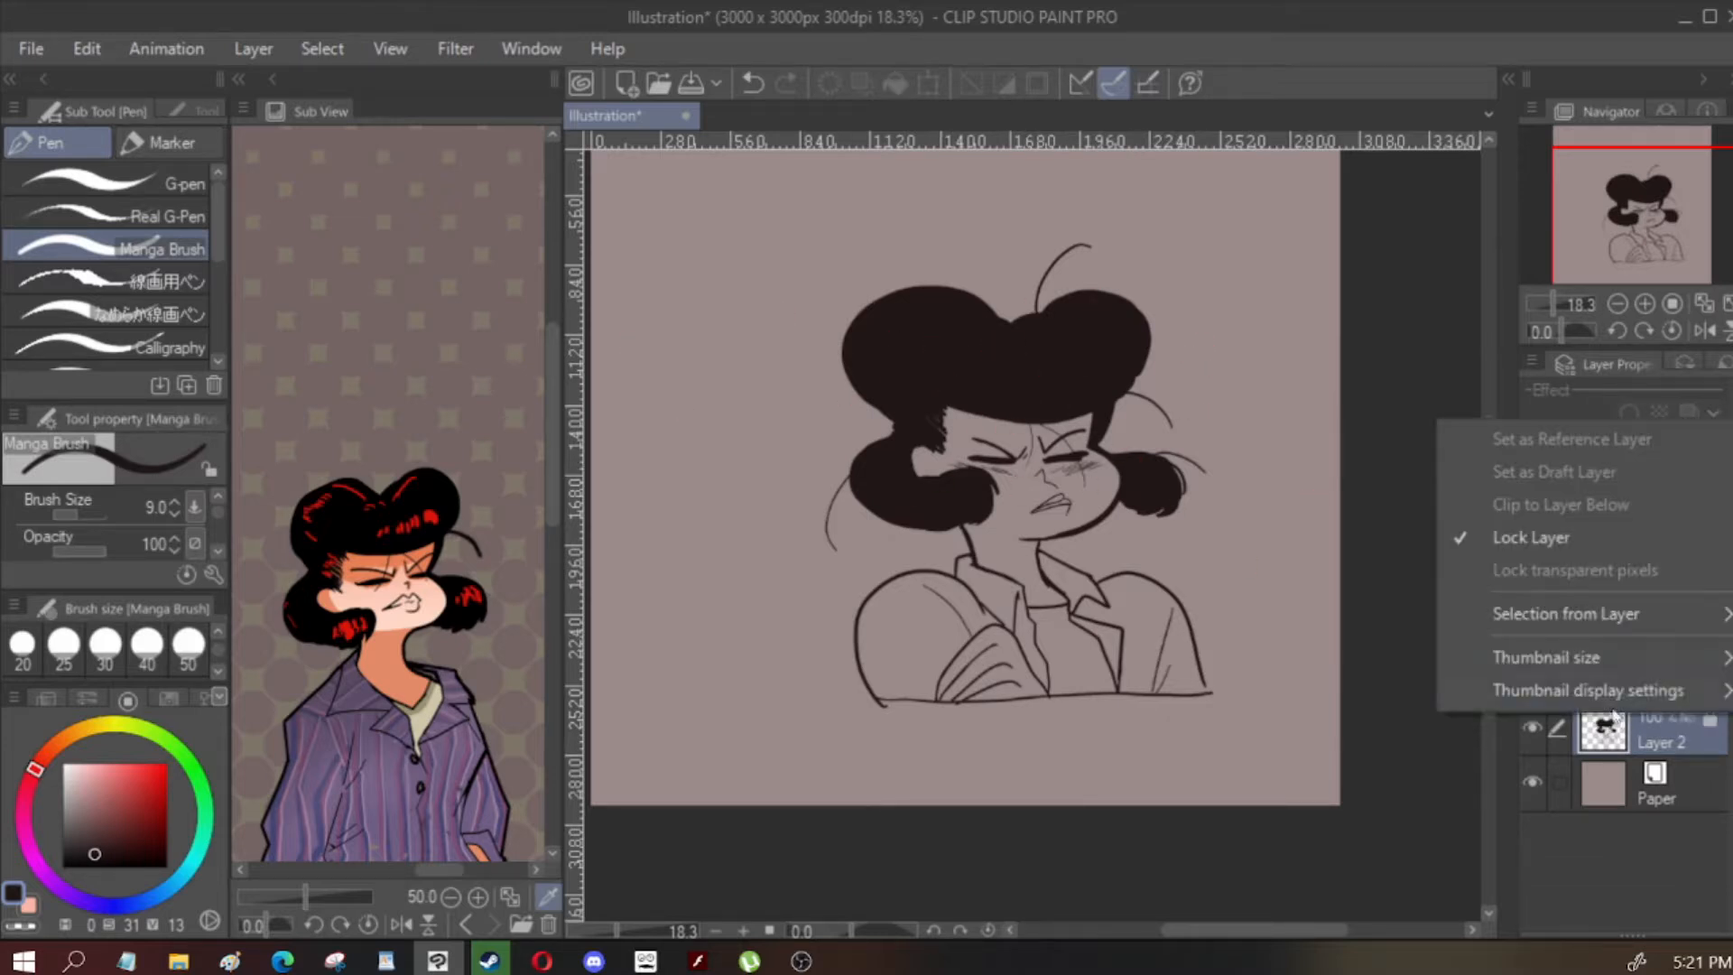
click(1634, 532)
mouse_move(1103, 442)
mouse_down()
mouse_move(1201, 326)
mouse_move(1336, 442)
mouse_up()
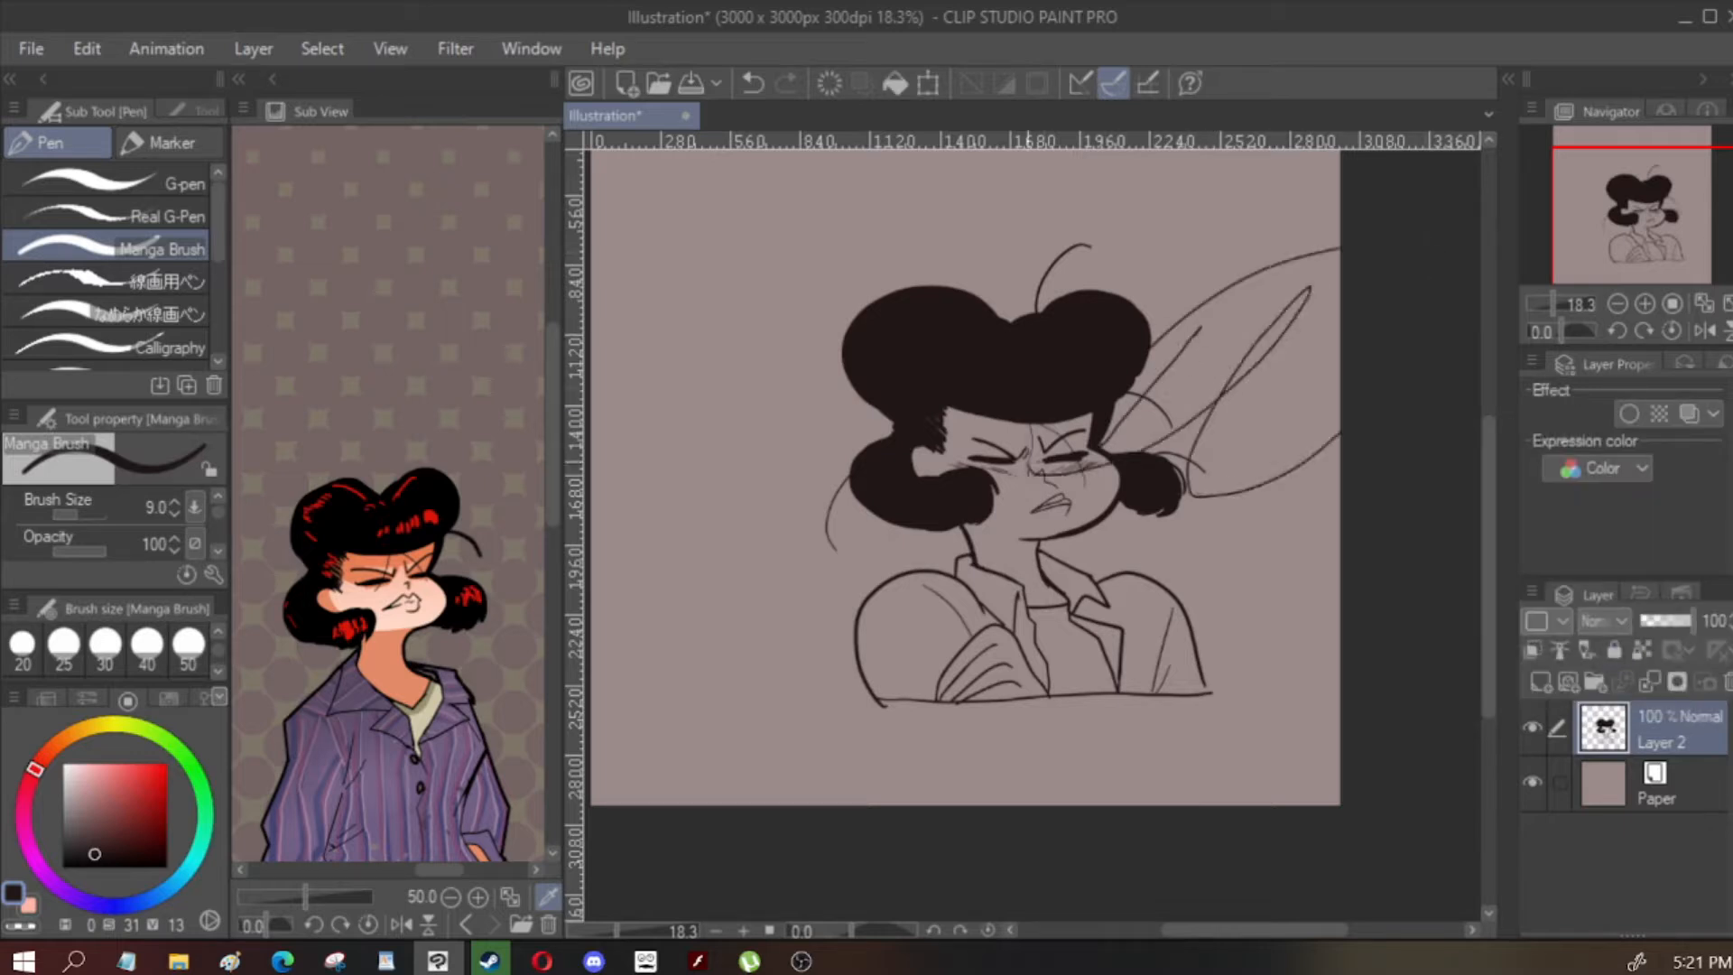
key(ctrl+z)
right_click(1614, 724)
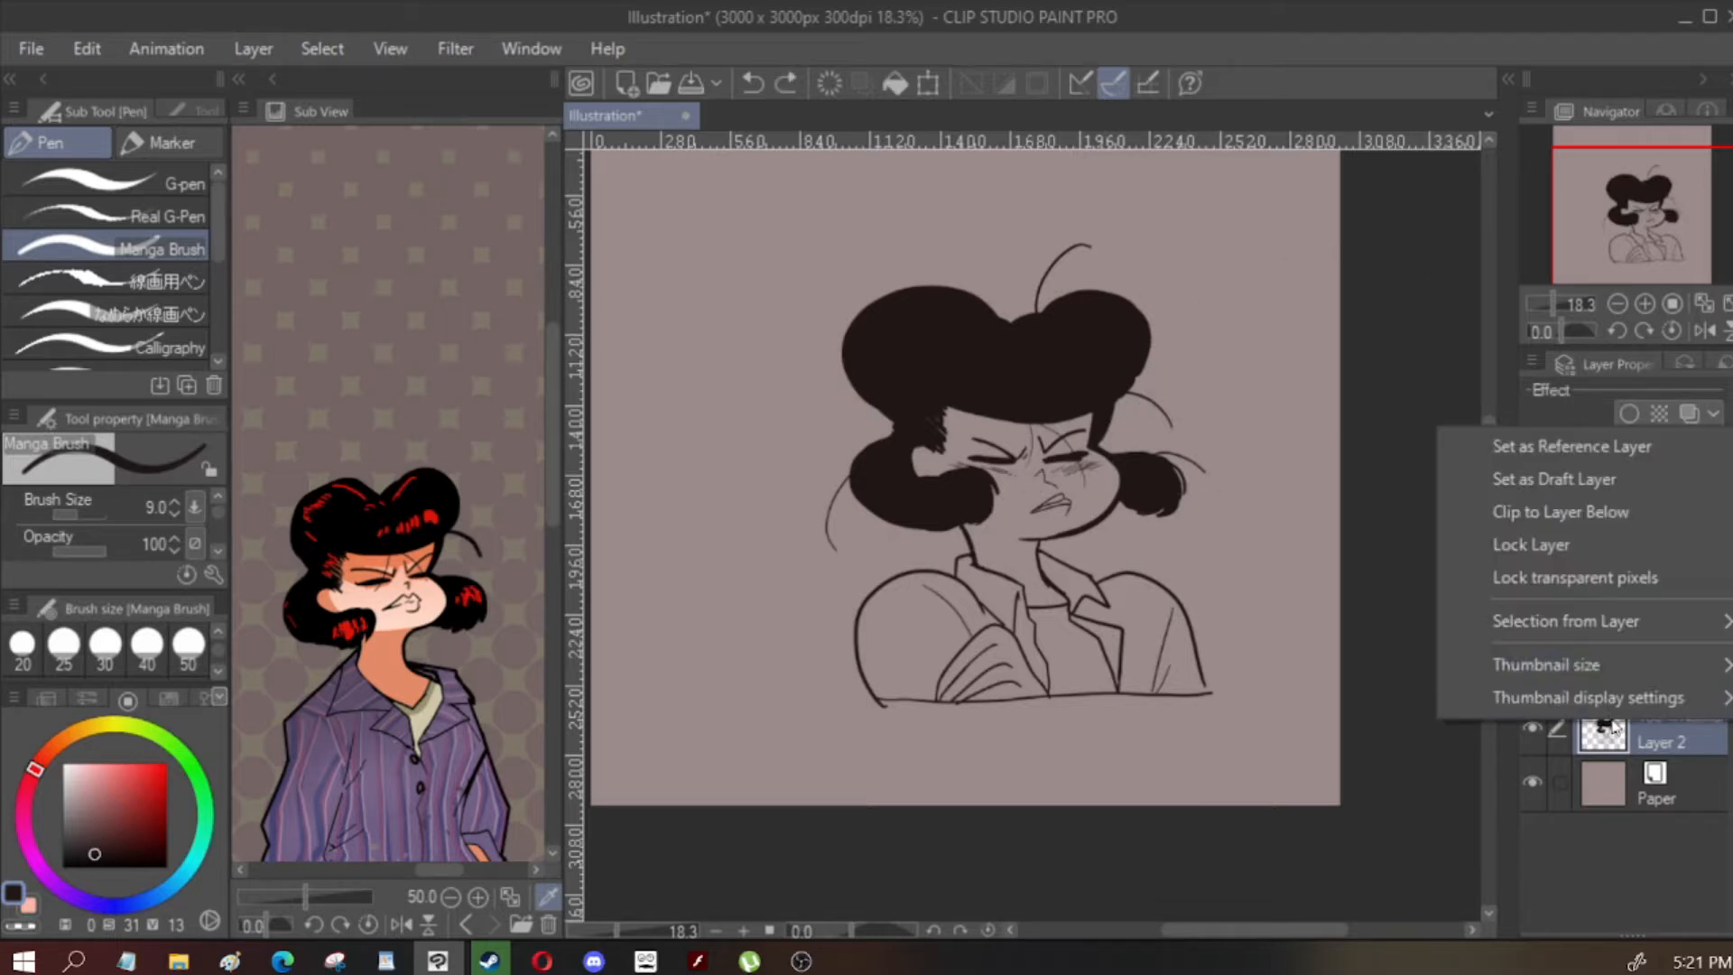
click(1605, 545)
Add a new raster layer directly above Paper and sample the light skin colour from the face in the reference image
click(1603, 790)
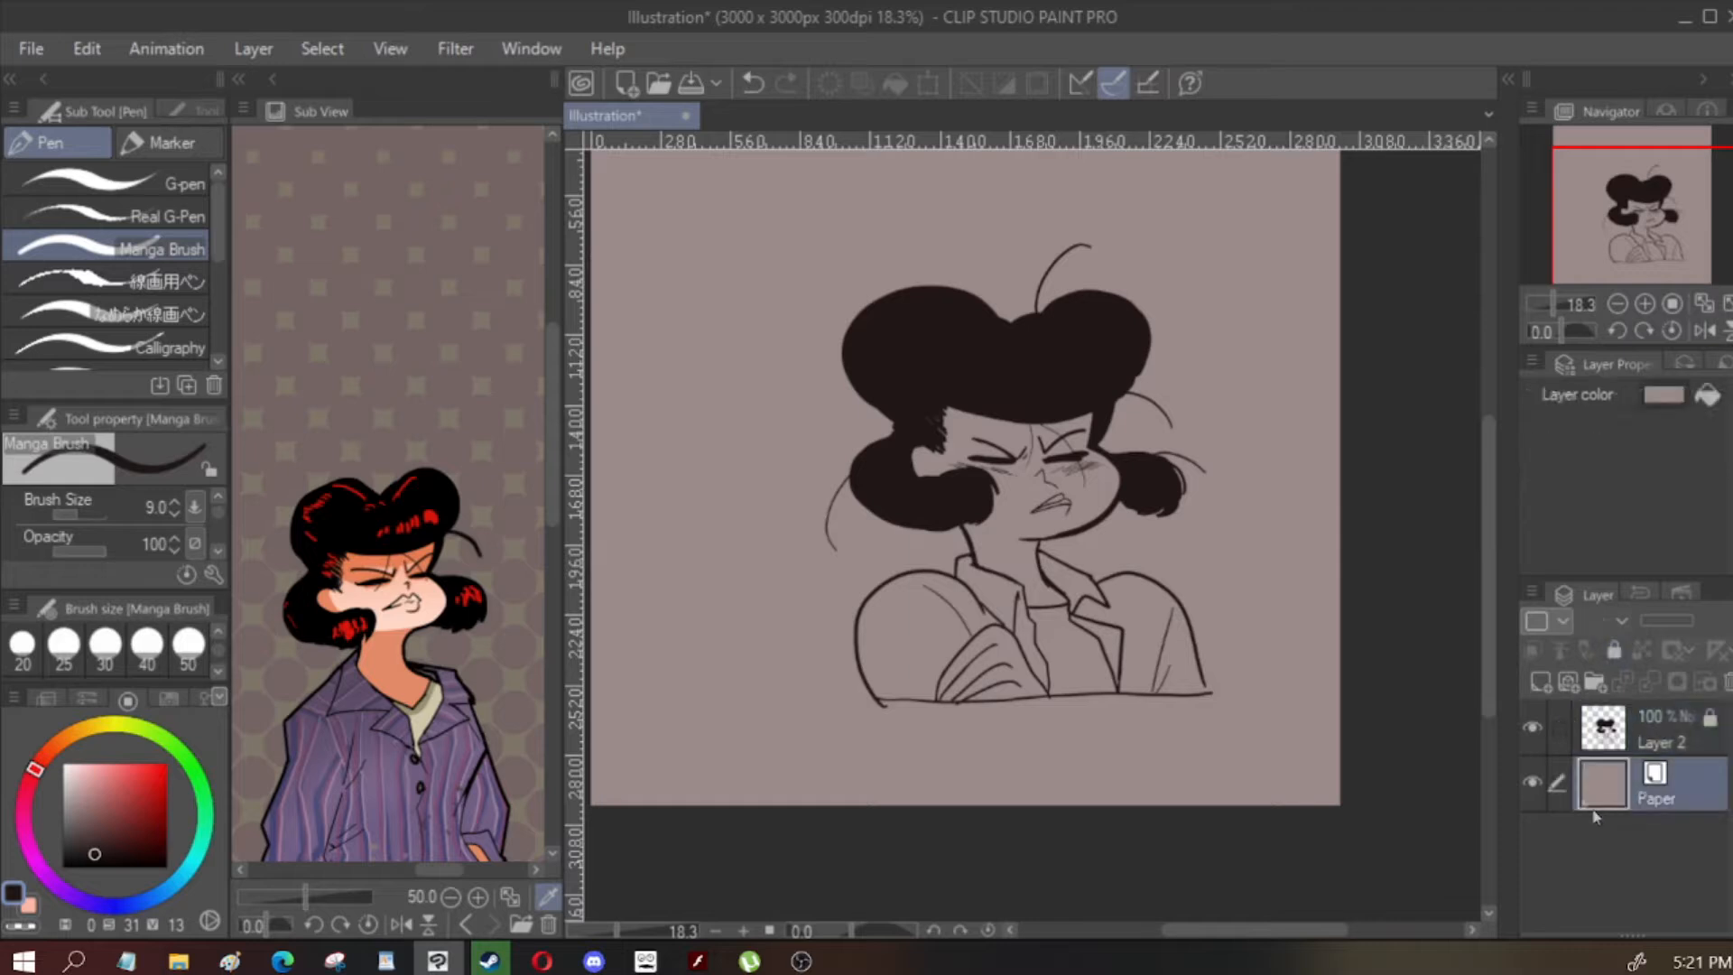
click(1539, 683)
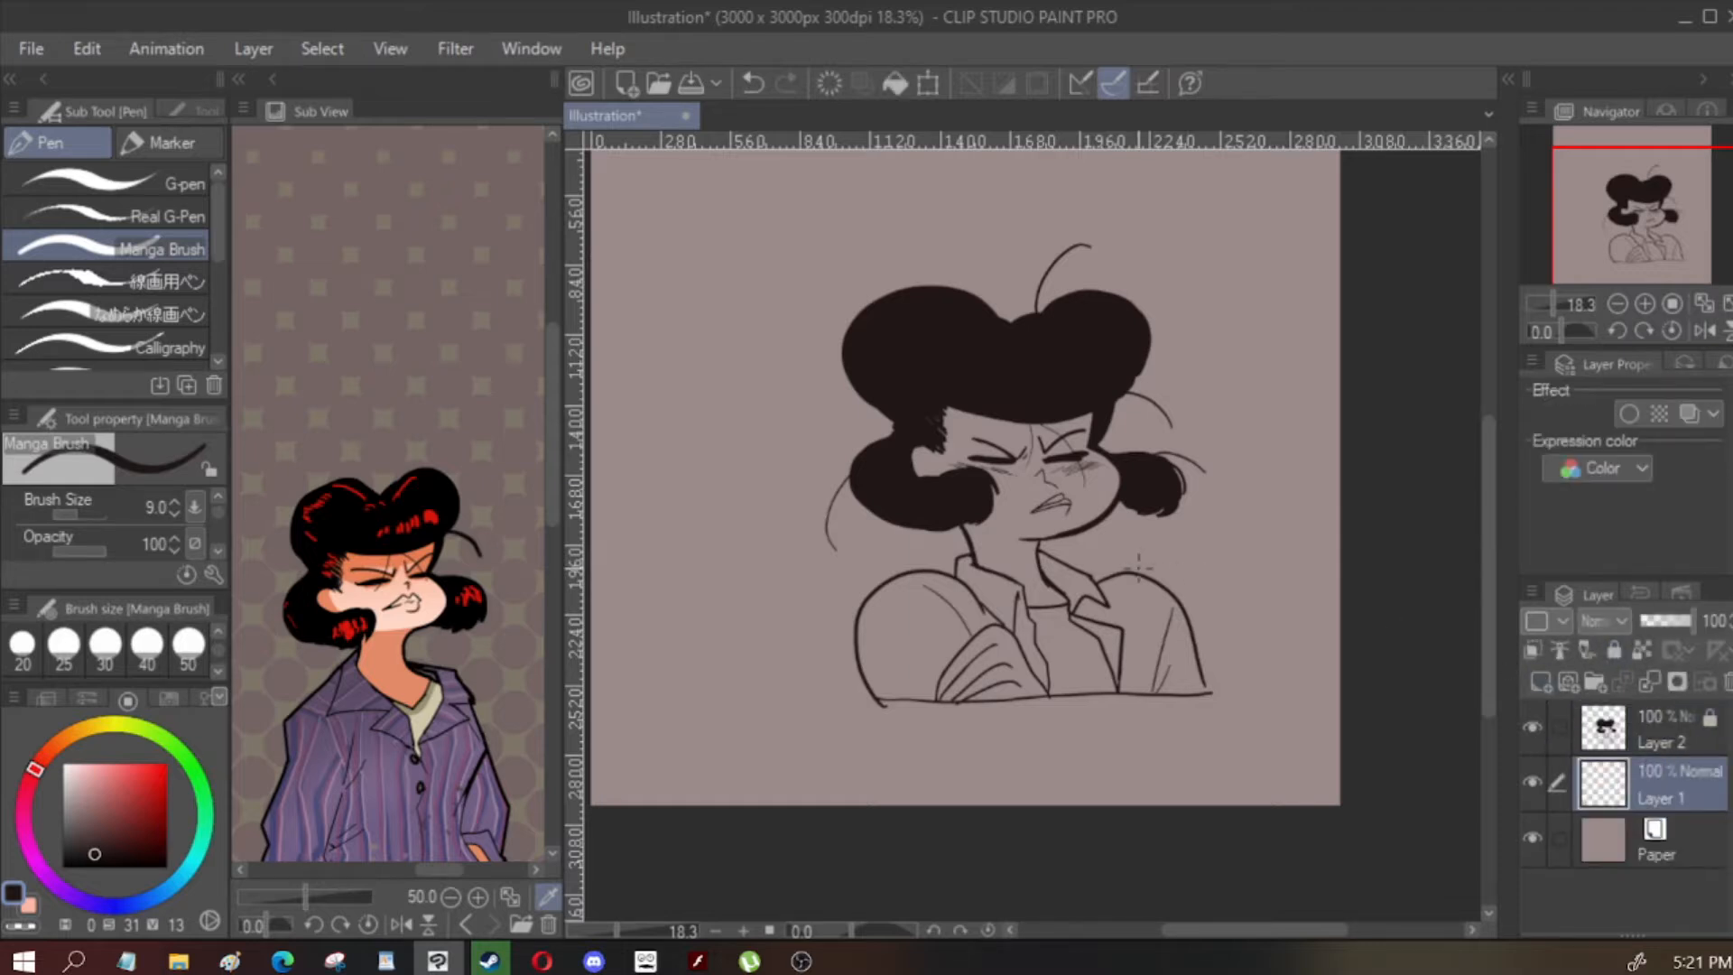
scroll(465, 511, up, 2)
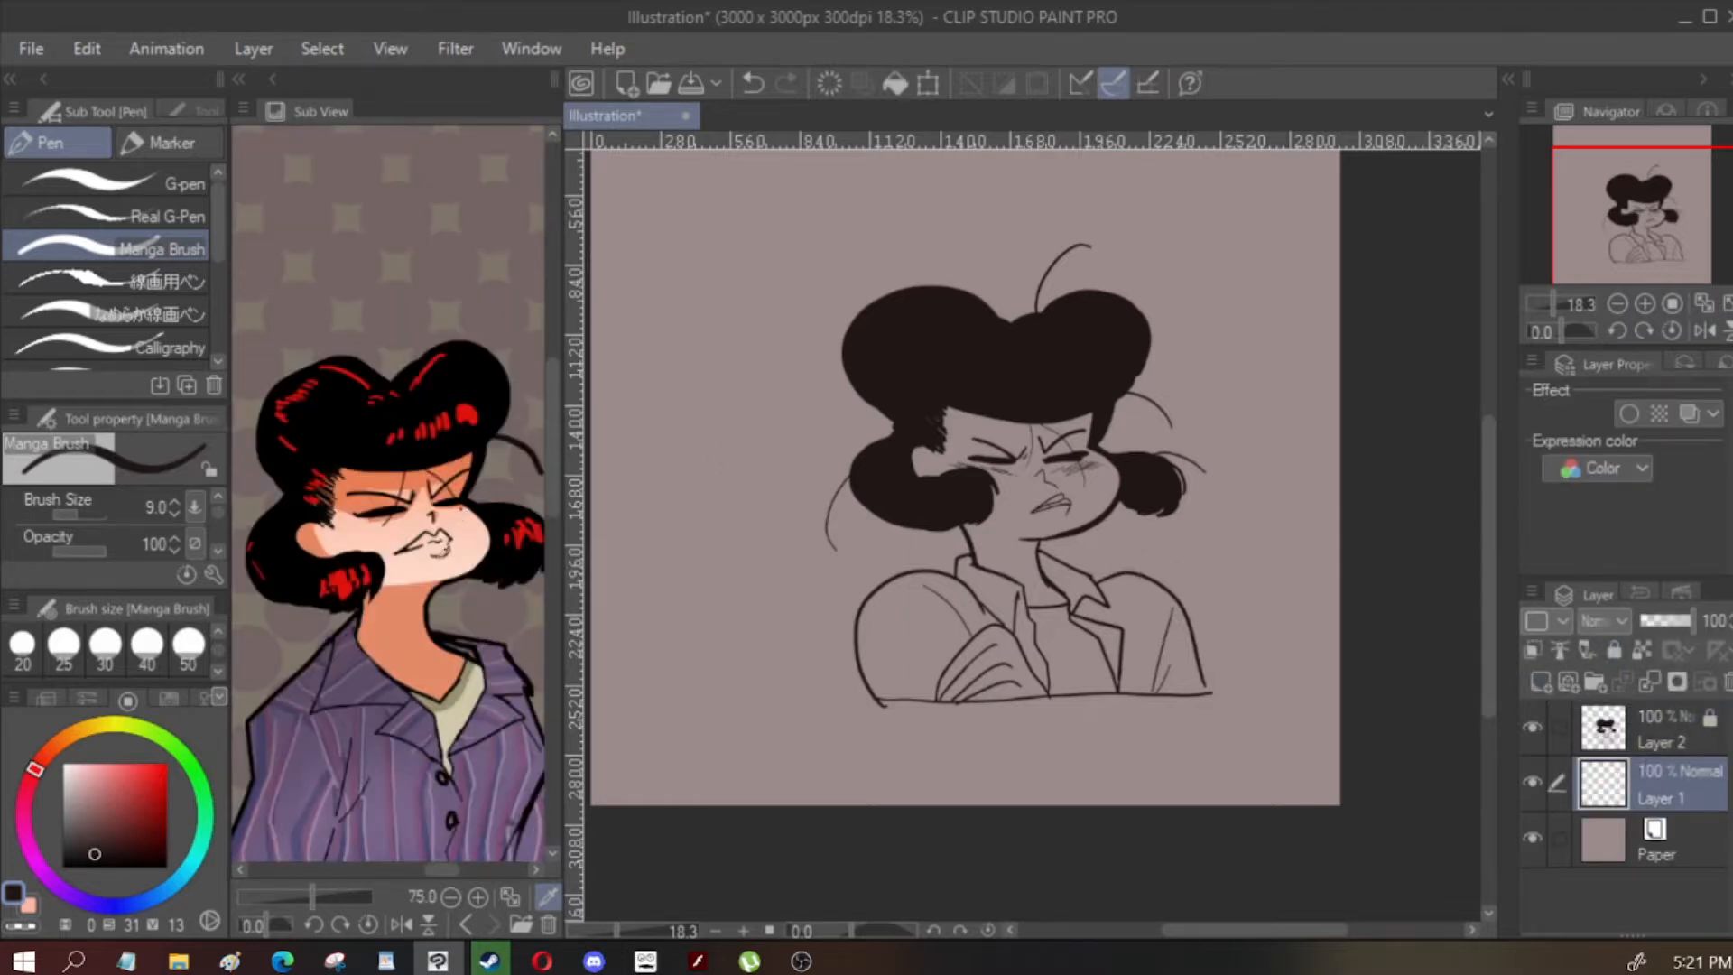
scroll(470, 536, up, 1)
click(471, 535)
scroll(1005, 560, up, 3)
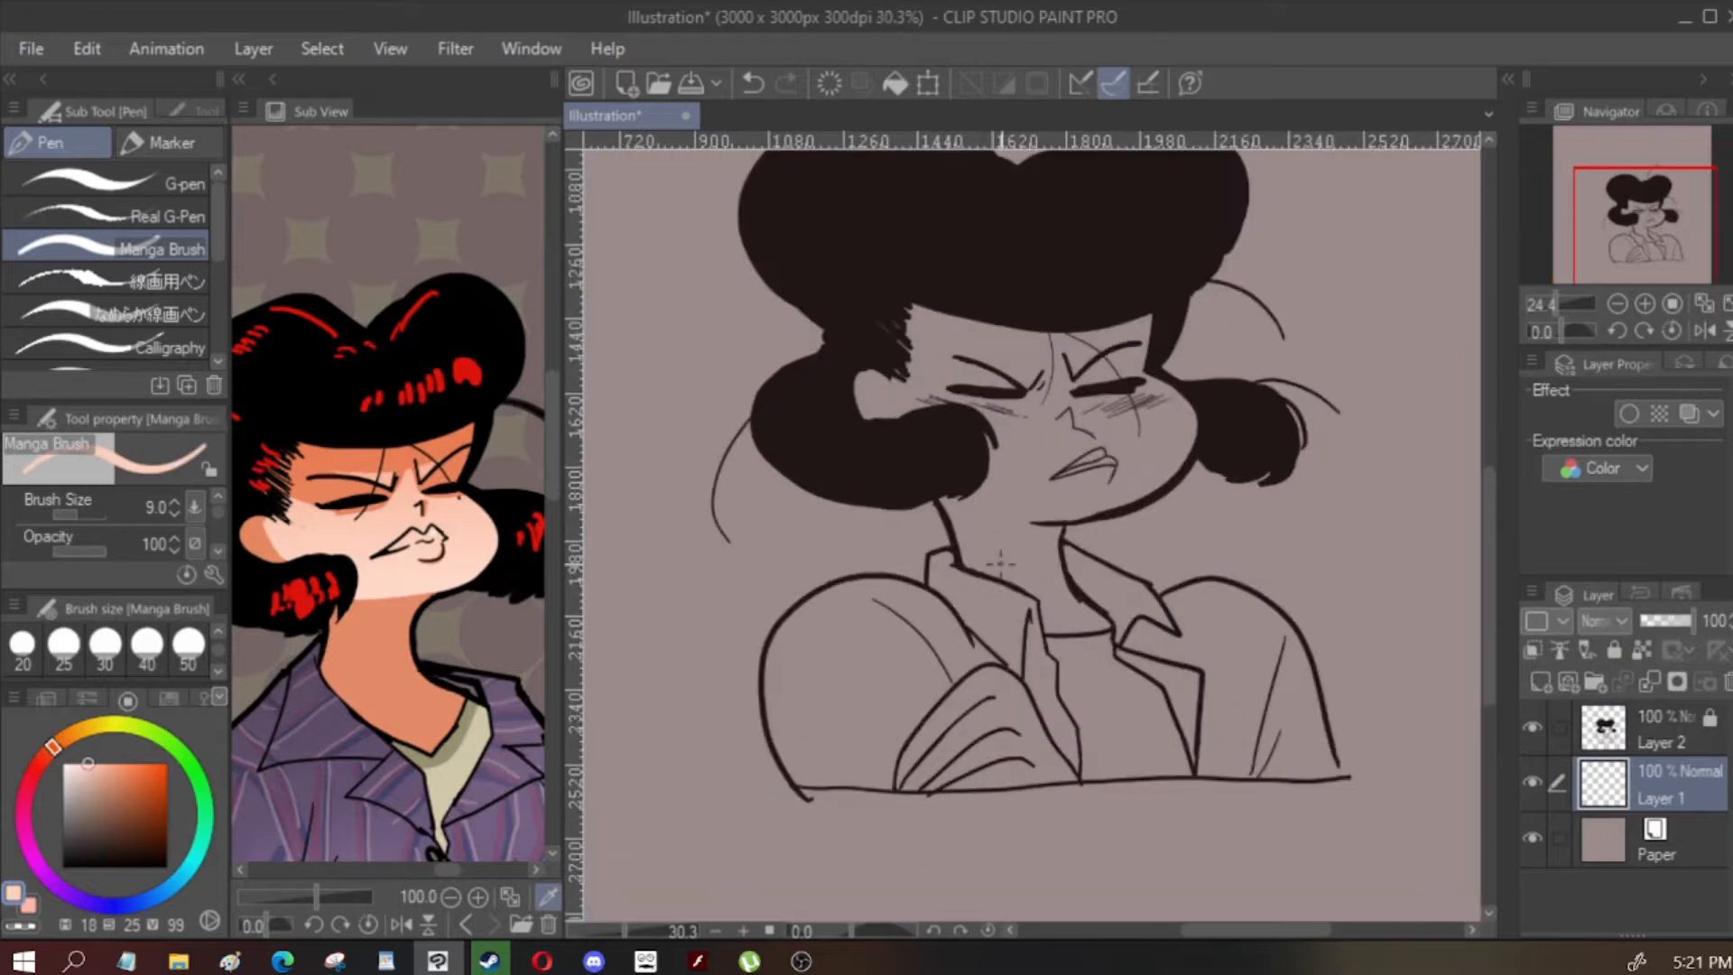
Fill the face, forehead, ear and neck with the light skin colour, using the Refer other layers fill
key(g)
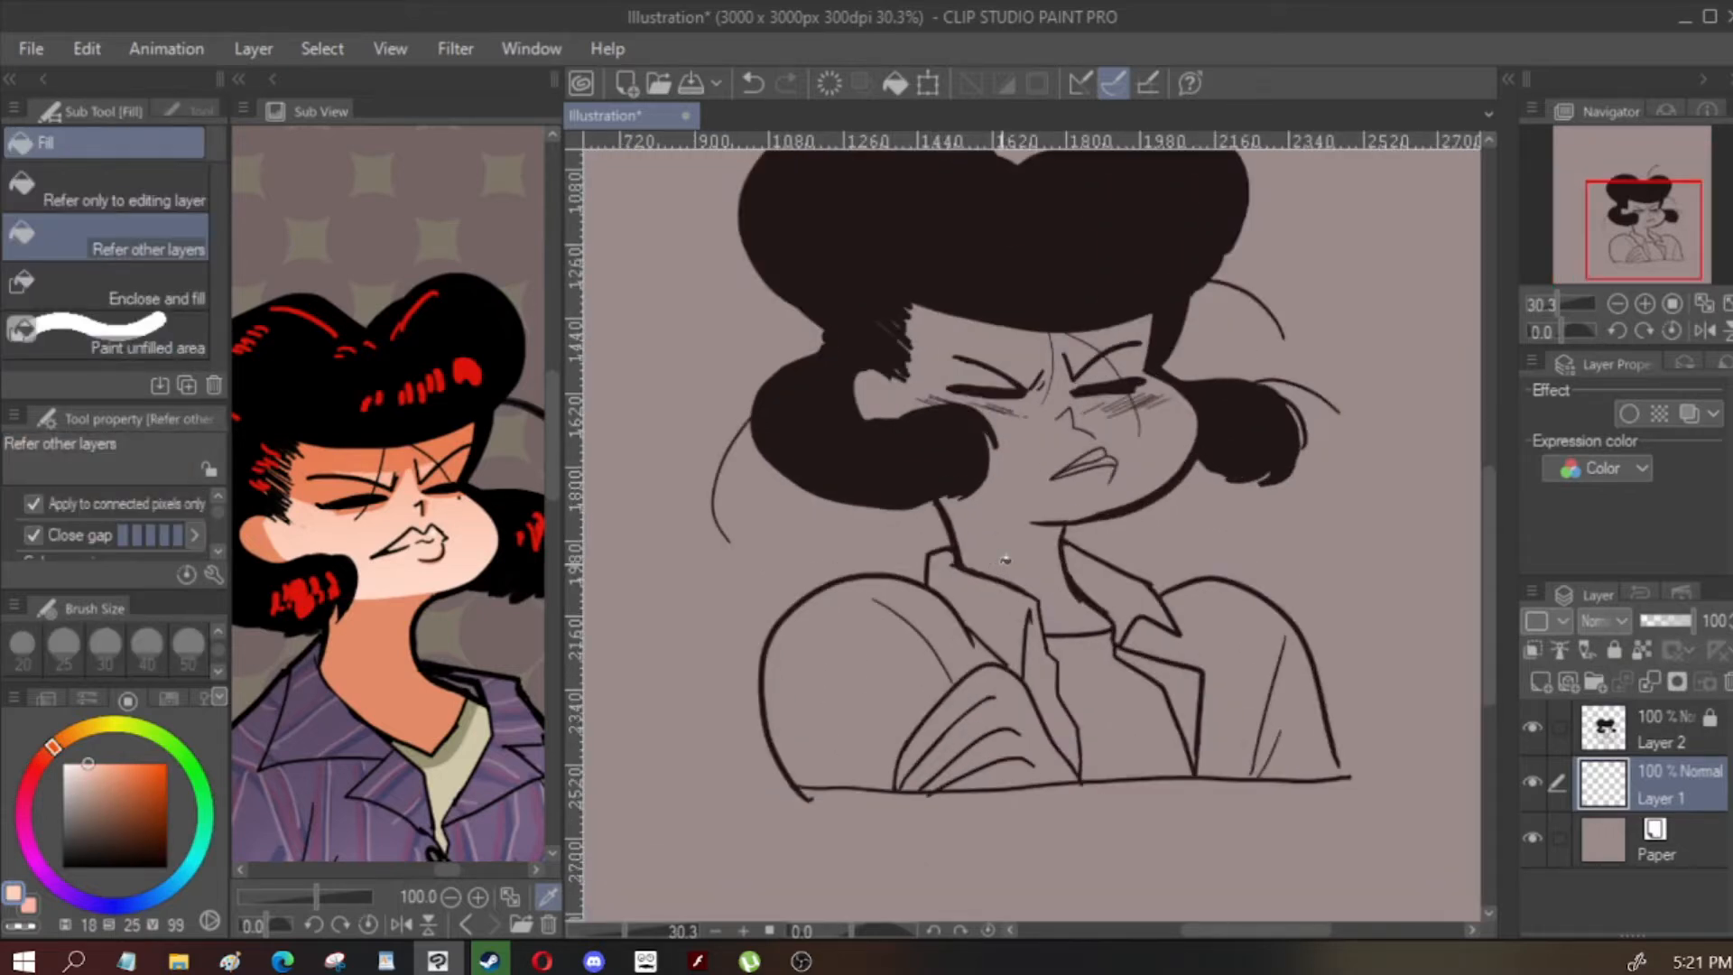
click(1038, 502)
click(1074, 477)
click(1092, 404)
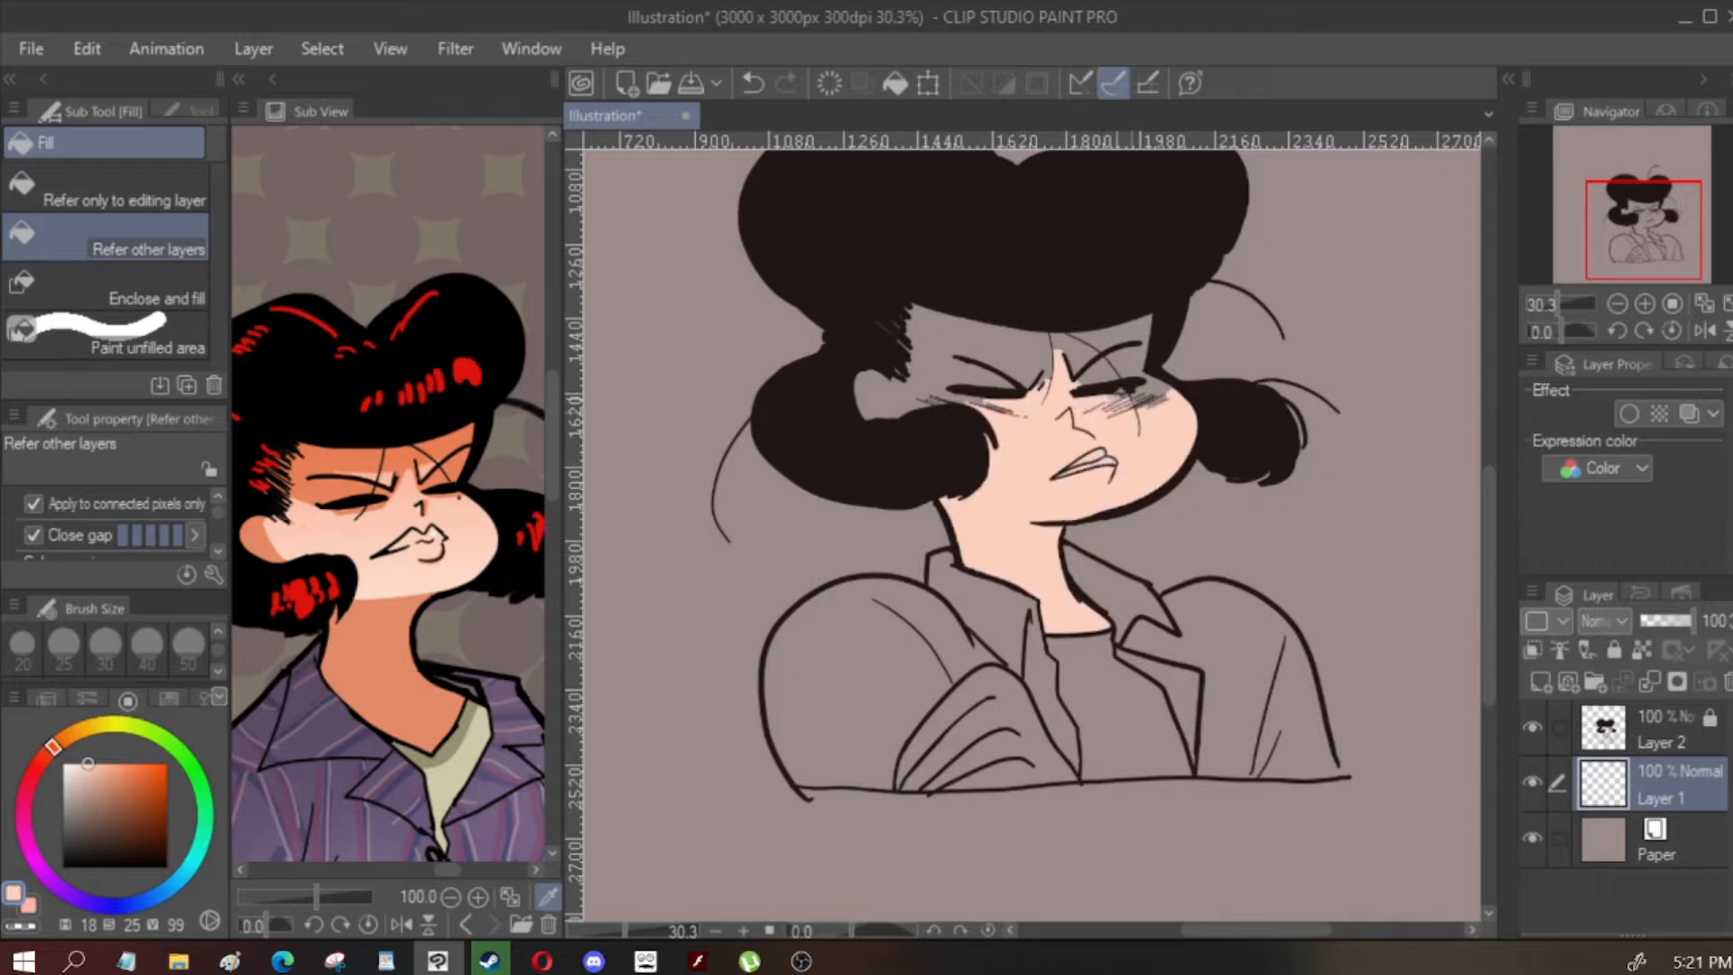
click(1103, 345)
click(993, 352)
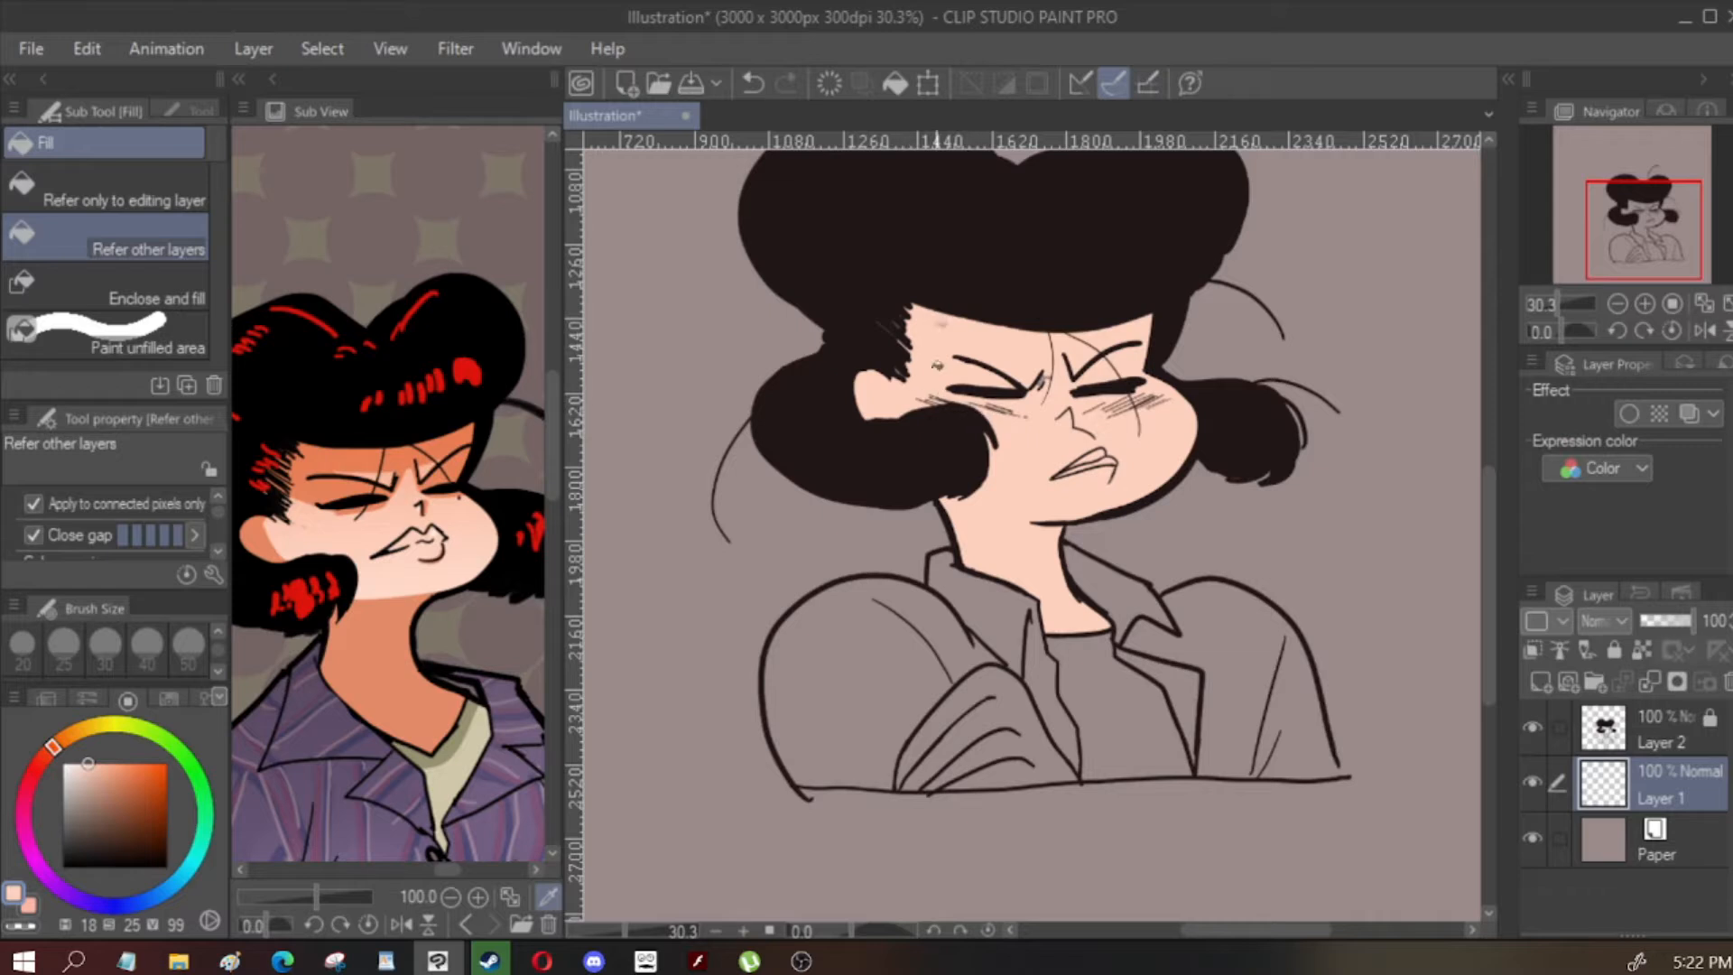
click(939, 323)
Fill the hand on the folded arm with the same light skin colour
key(p)
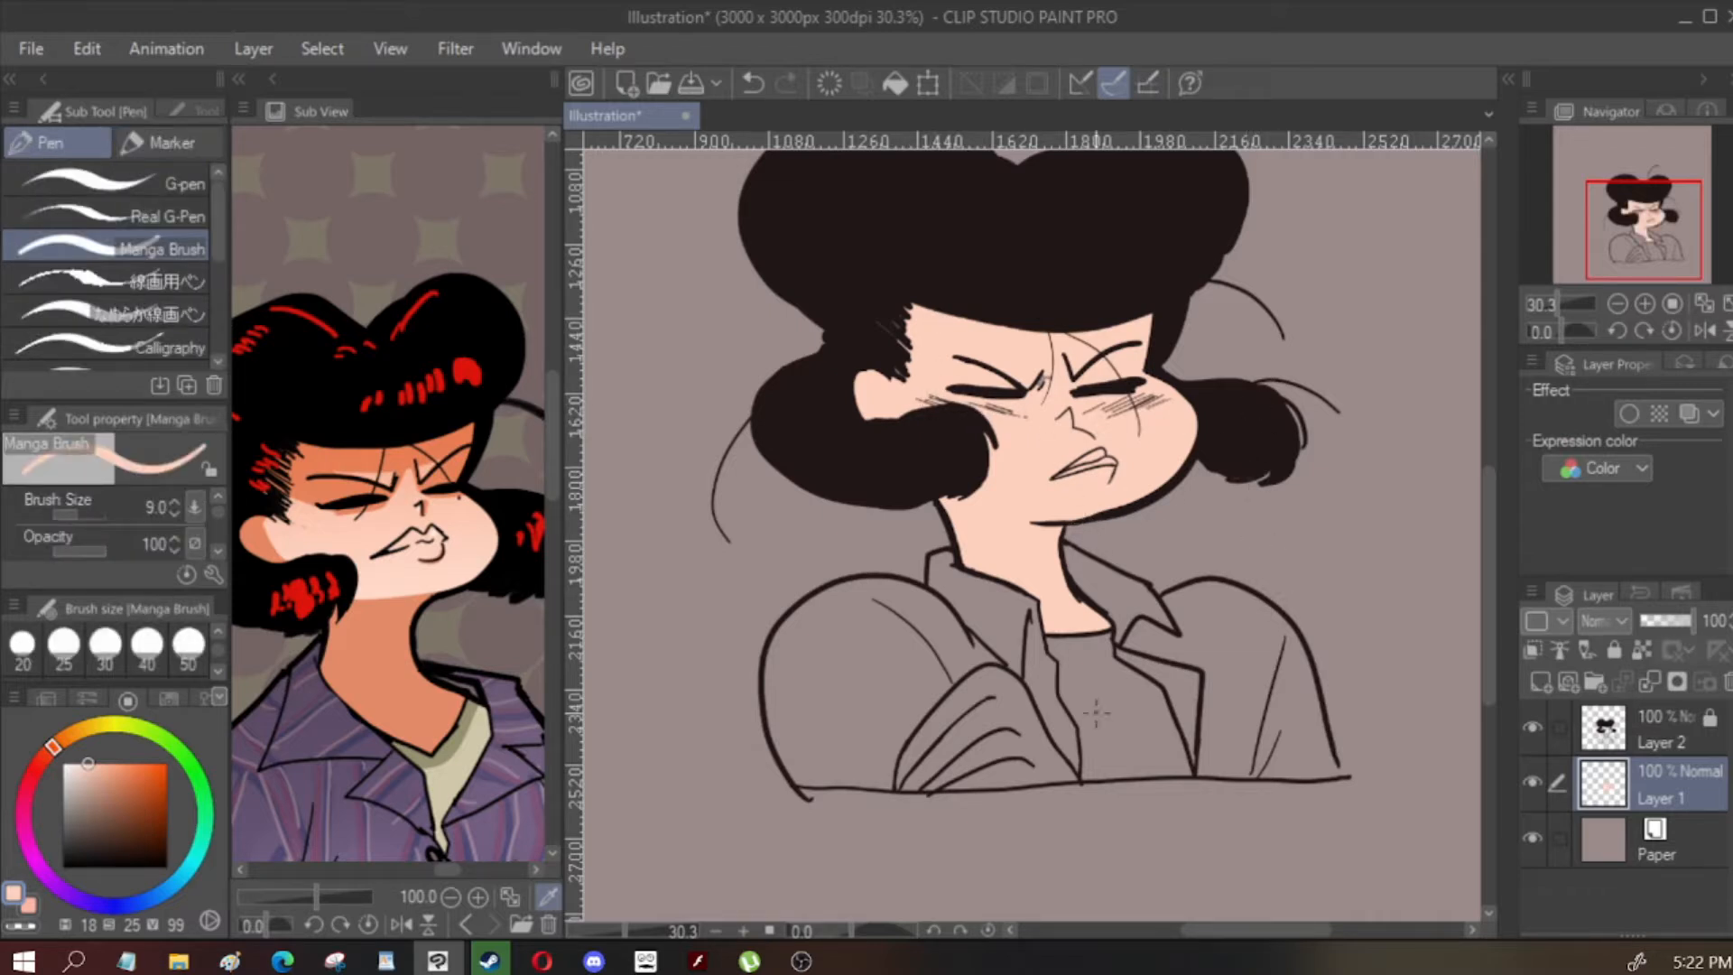
key(g)
click(1028, 733)
scroll(939, 778, up, 2)
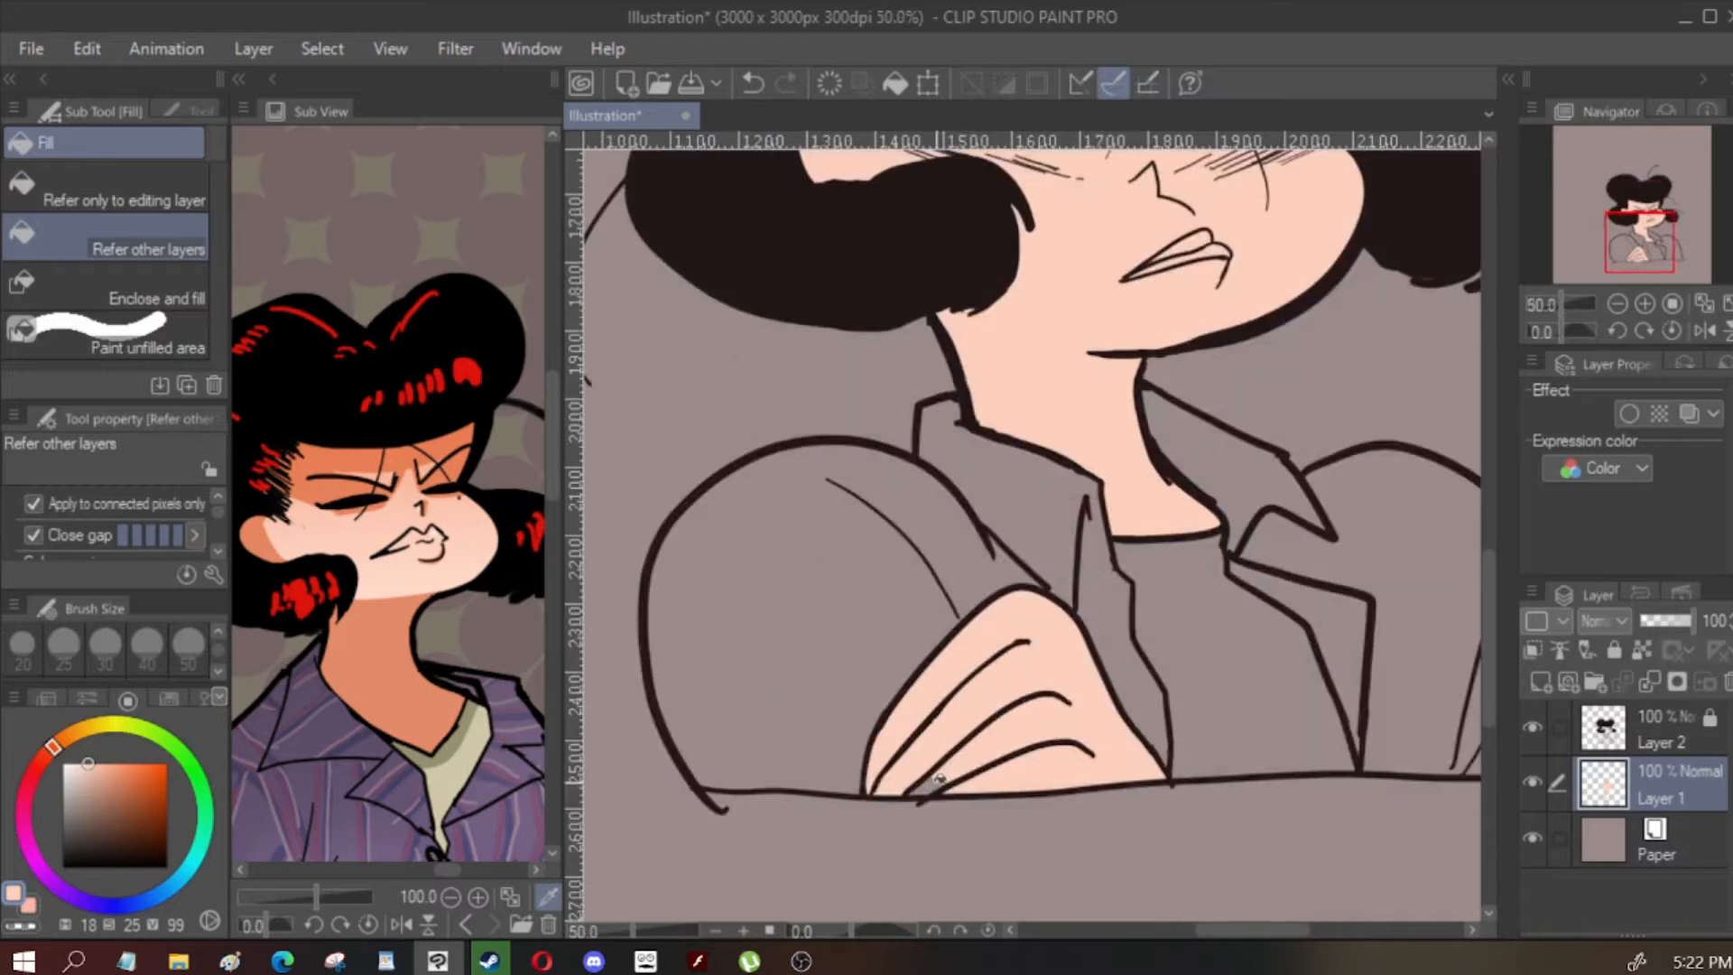
scroll(939, 778, down, 3)
key(ctrl+plus)
Check the skin fill with the line art hidden and paint over its gaps around the eyes and brows, using the Manga Brush at size 70
click(1532, 728)
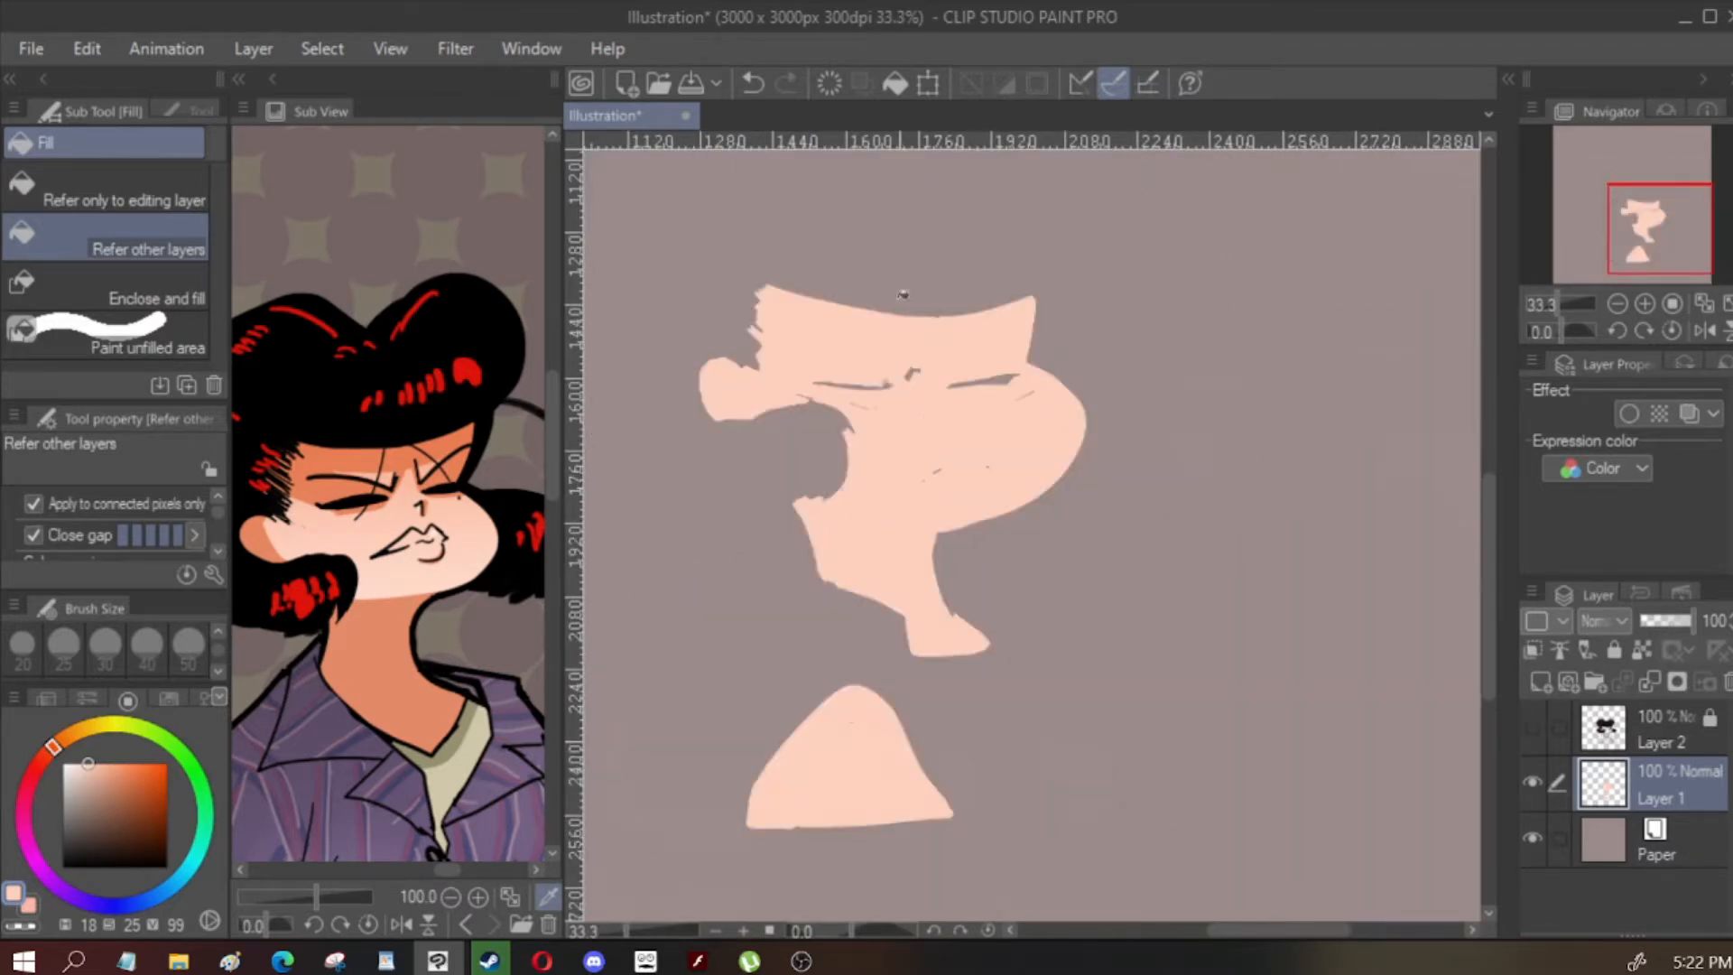
scroll(903, 295, up, 3)
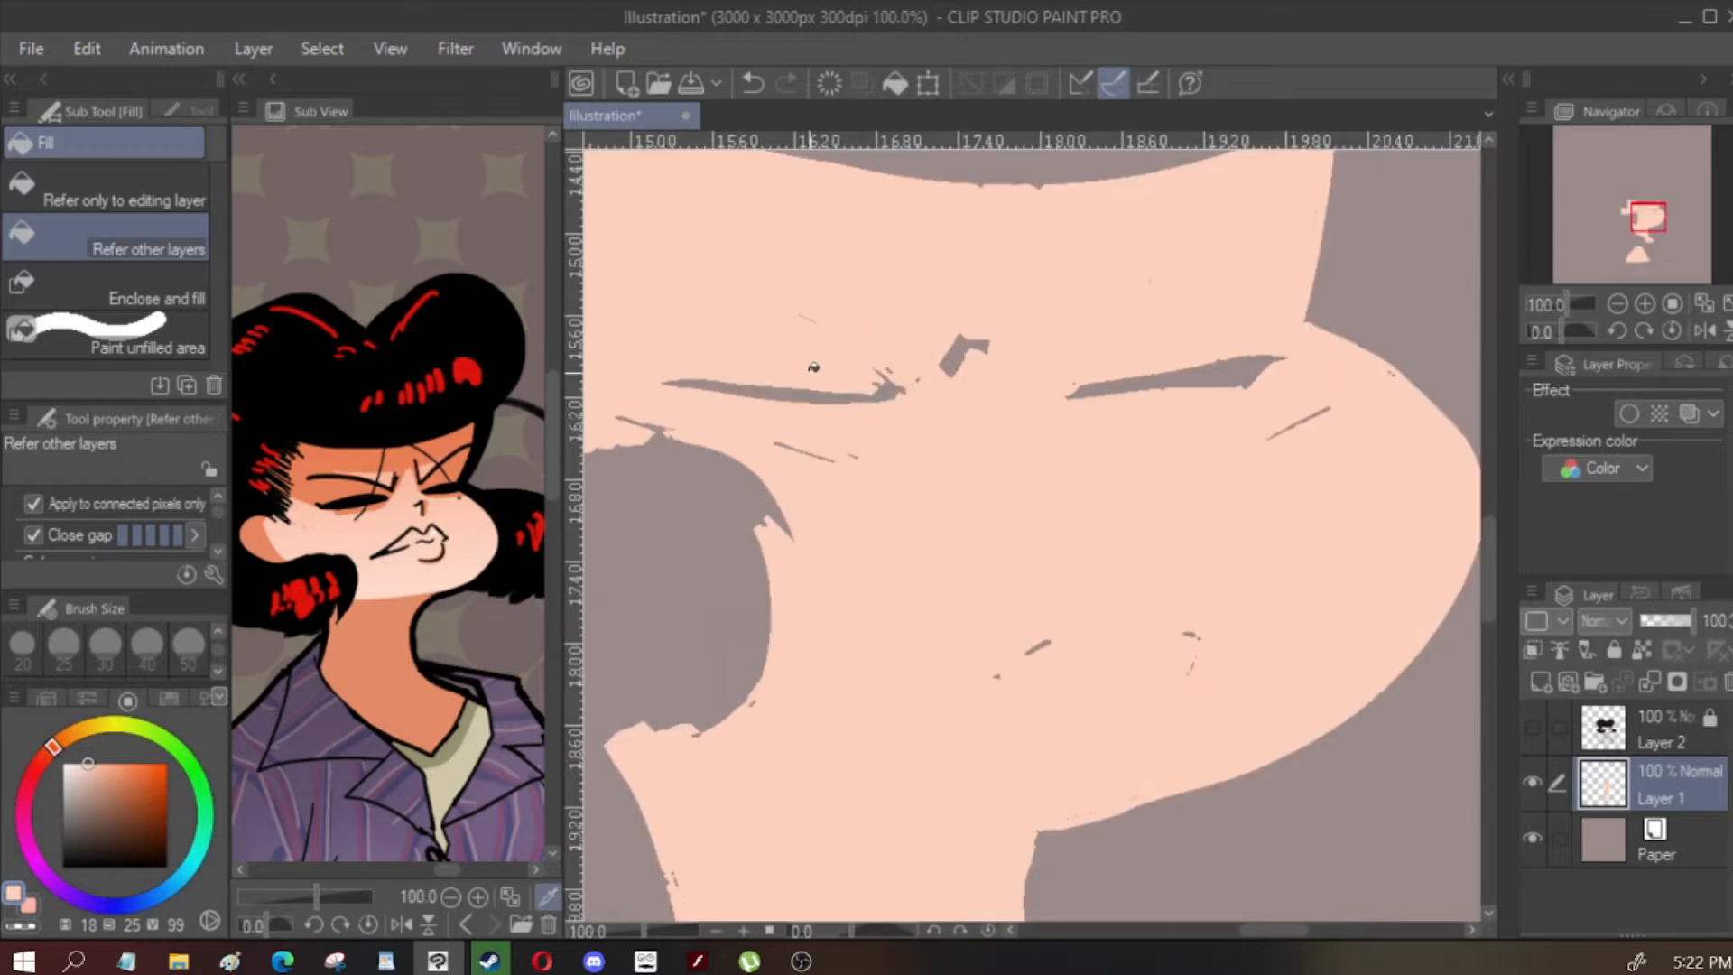
key(p)
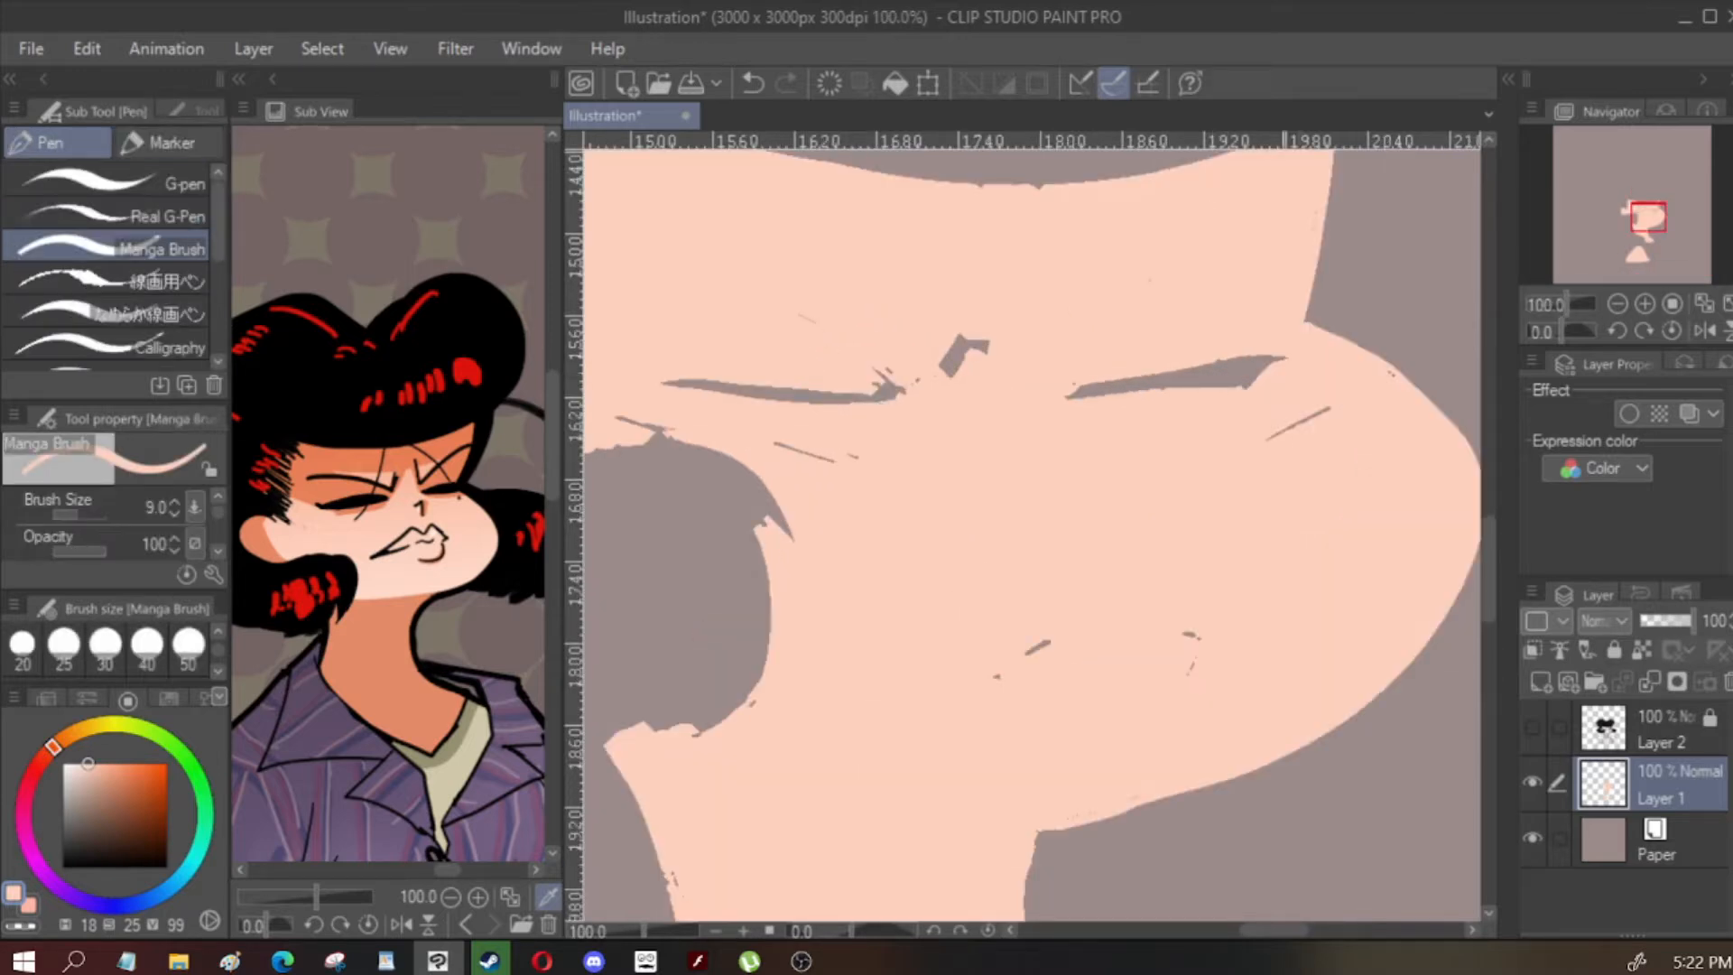
click(1532, 729)
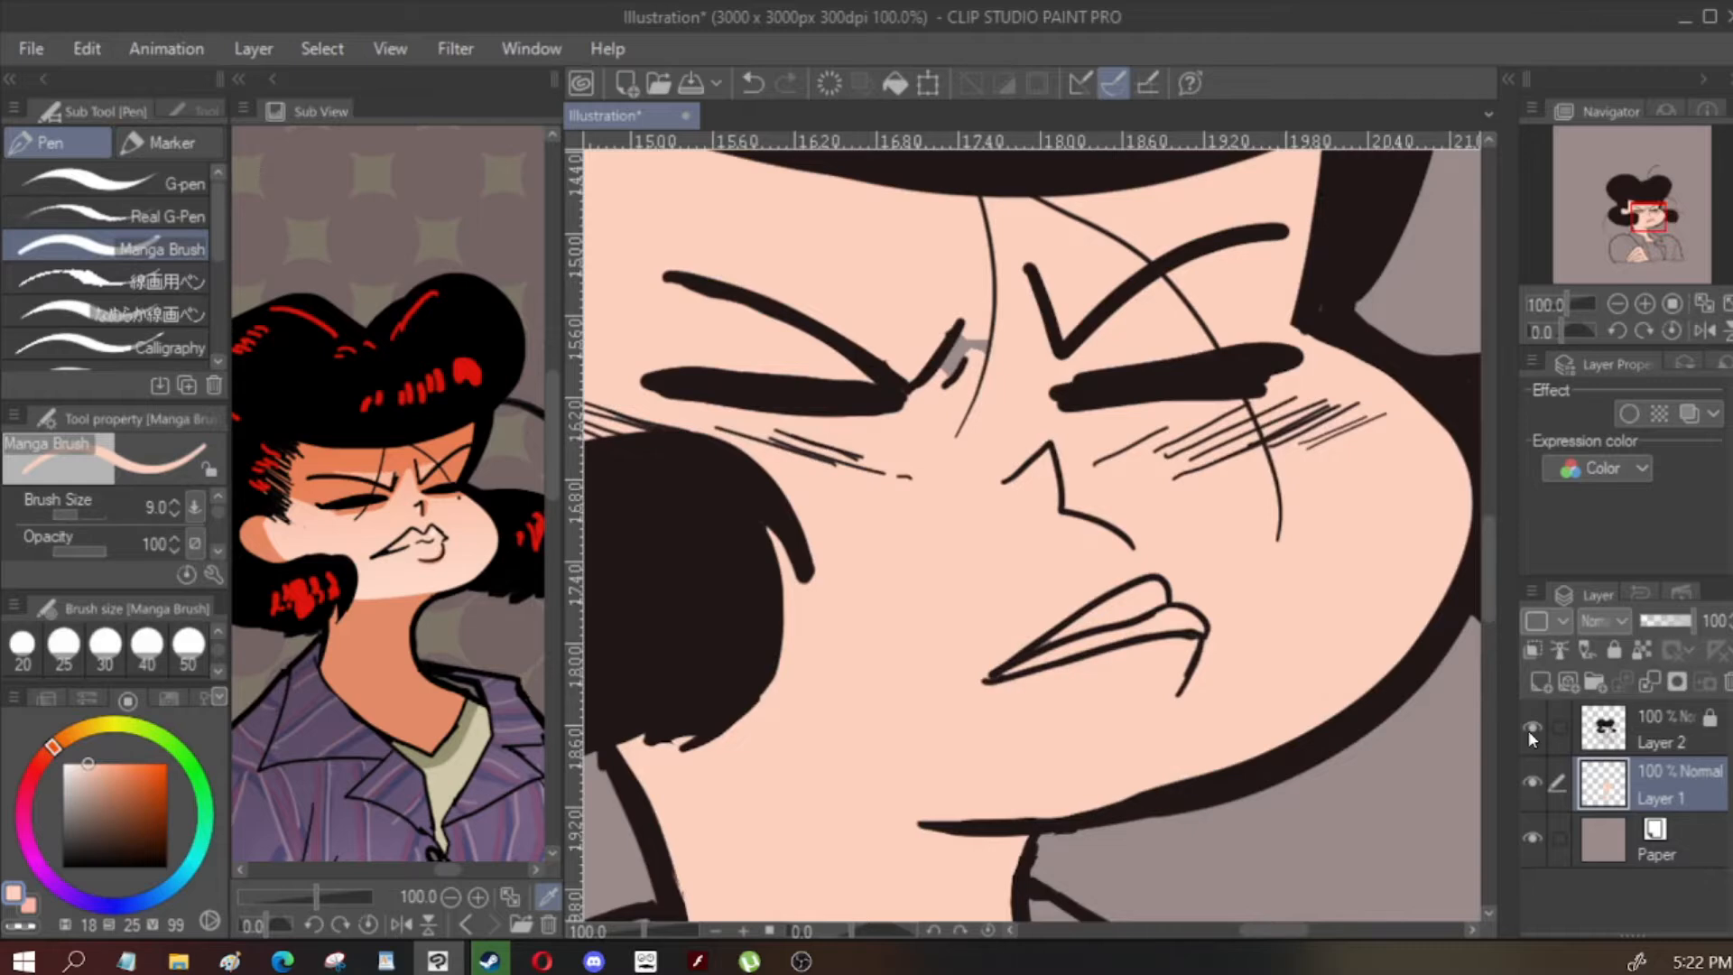
click(1532, 729)
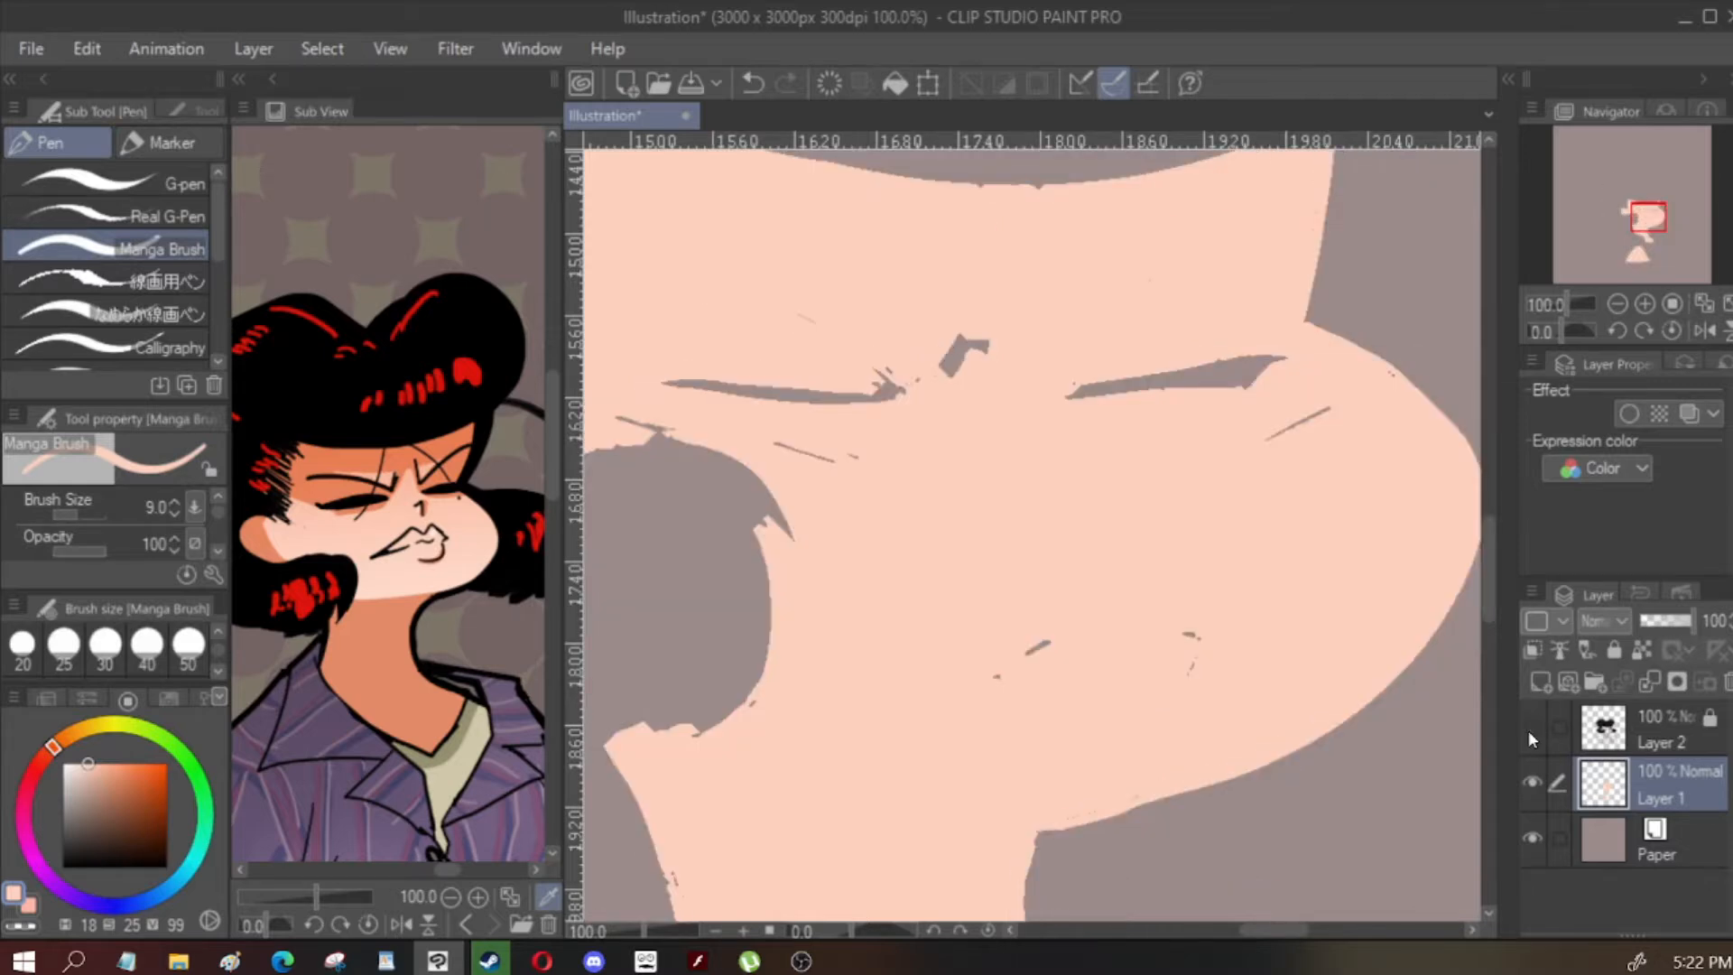
click(1530, 730)
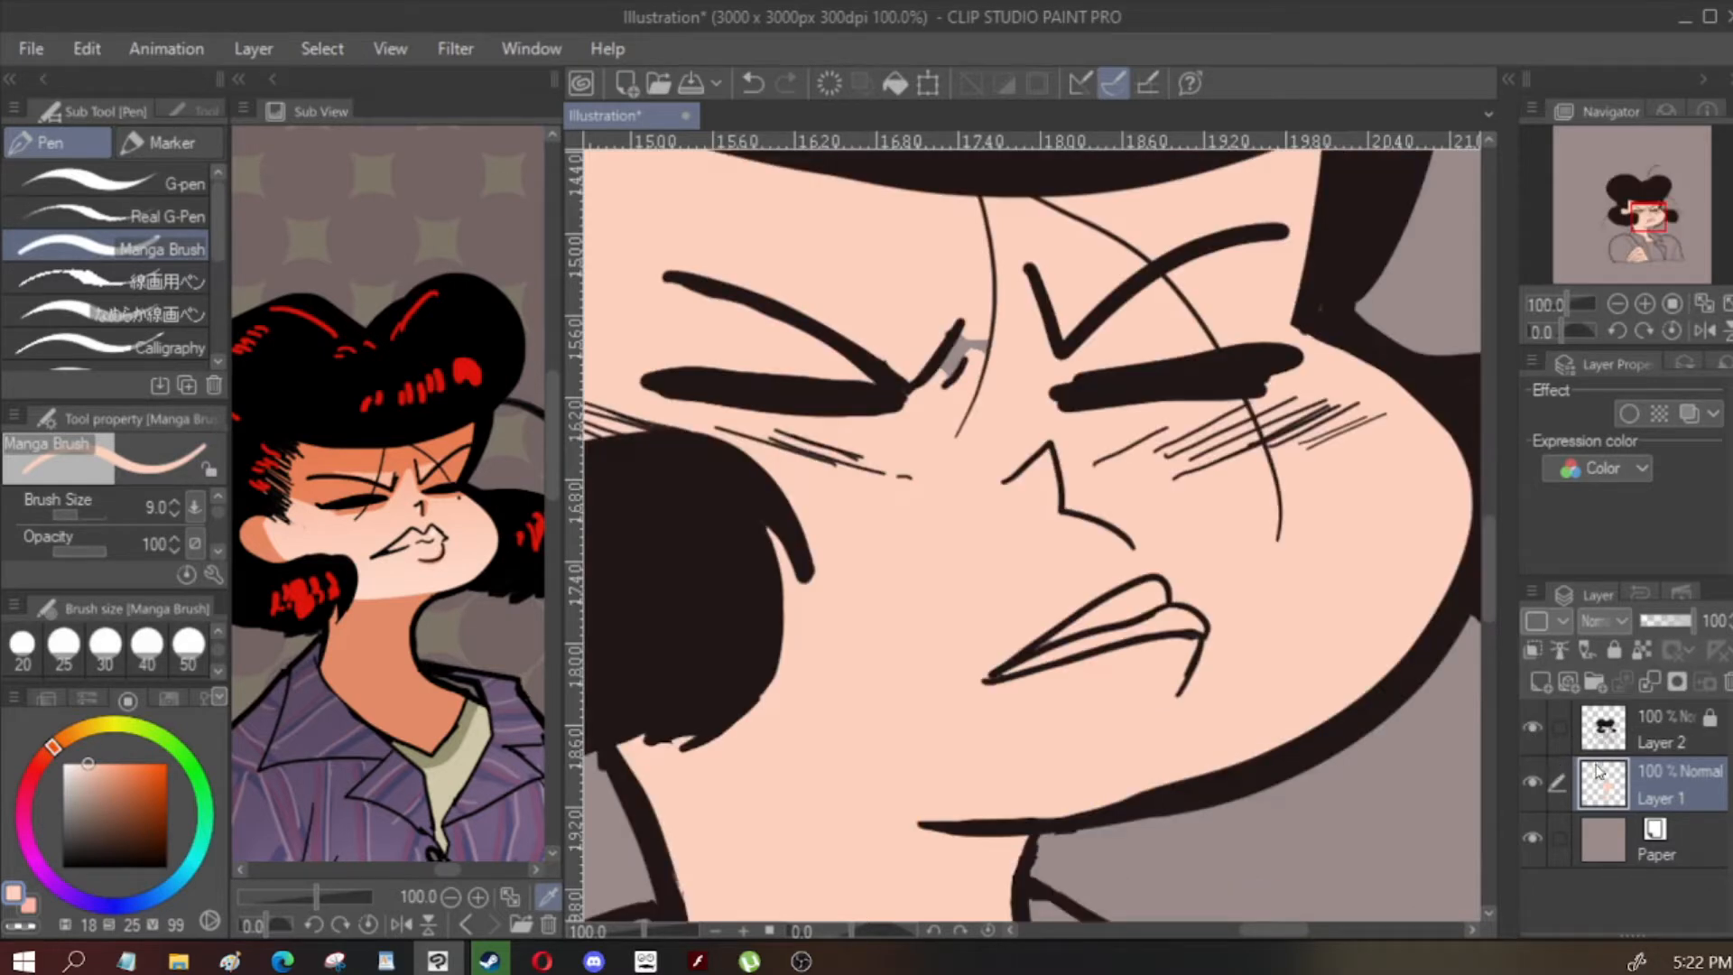
key(i)
key(p)
key(p)
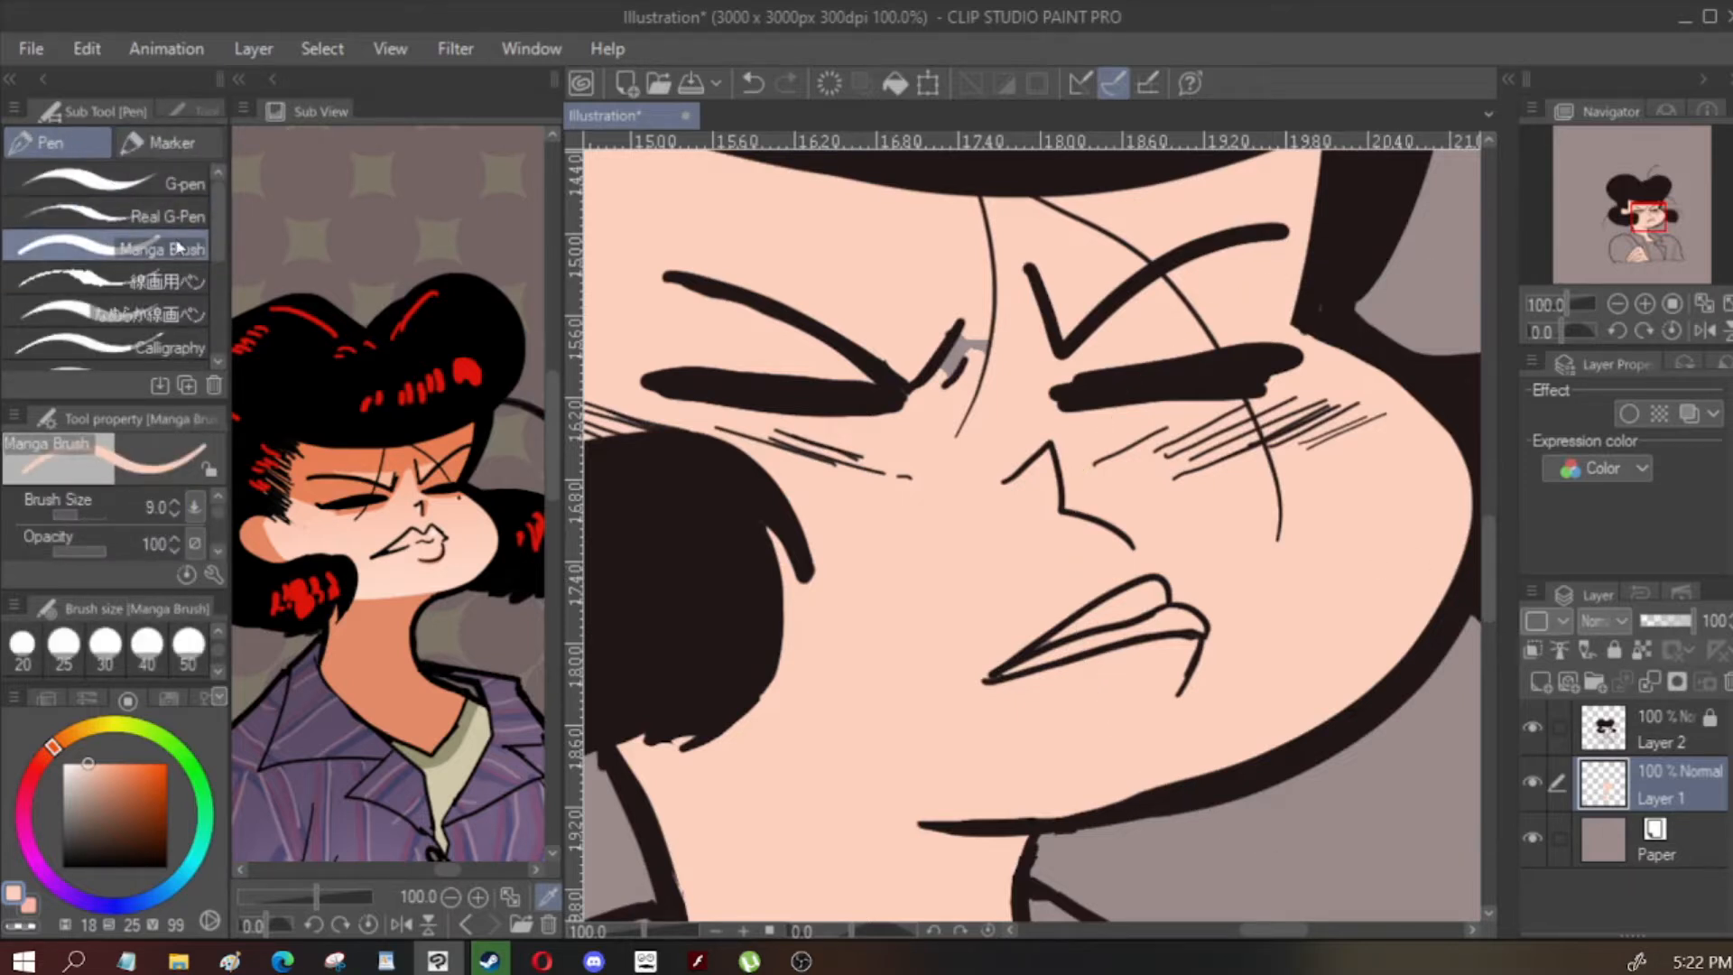
key(bracketright)
key(bracketright)
key(bracketright)
key(bracketright)
key(bracketright)
key(bracketright)
key(bracketright)
key(bracketright)
key(bracketright)
key(bracketright)
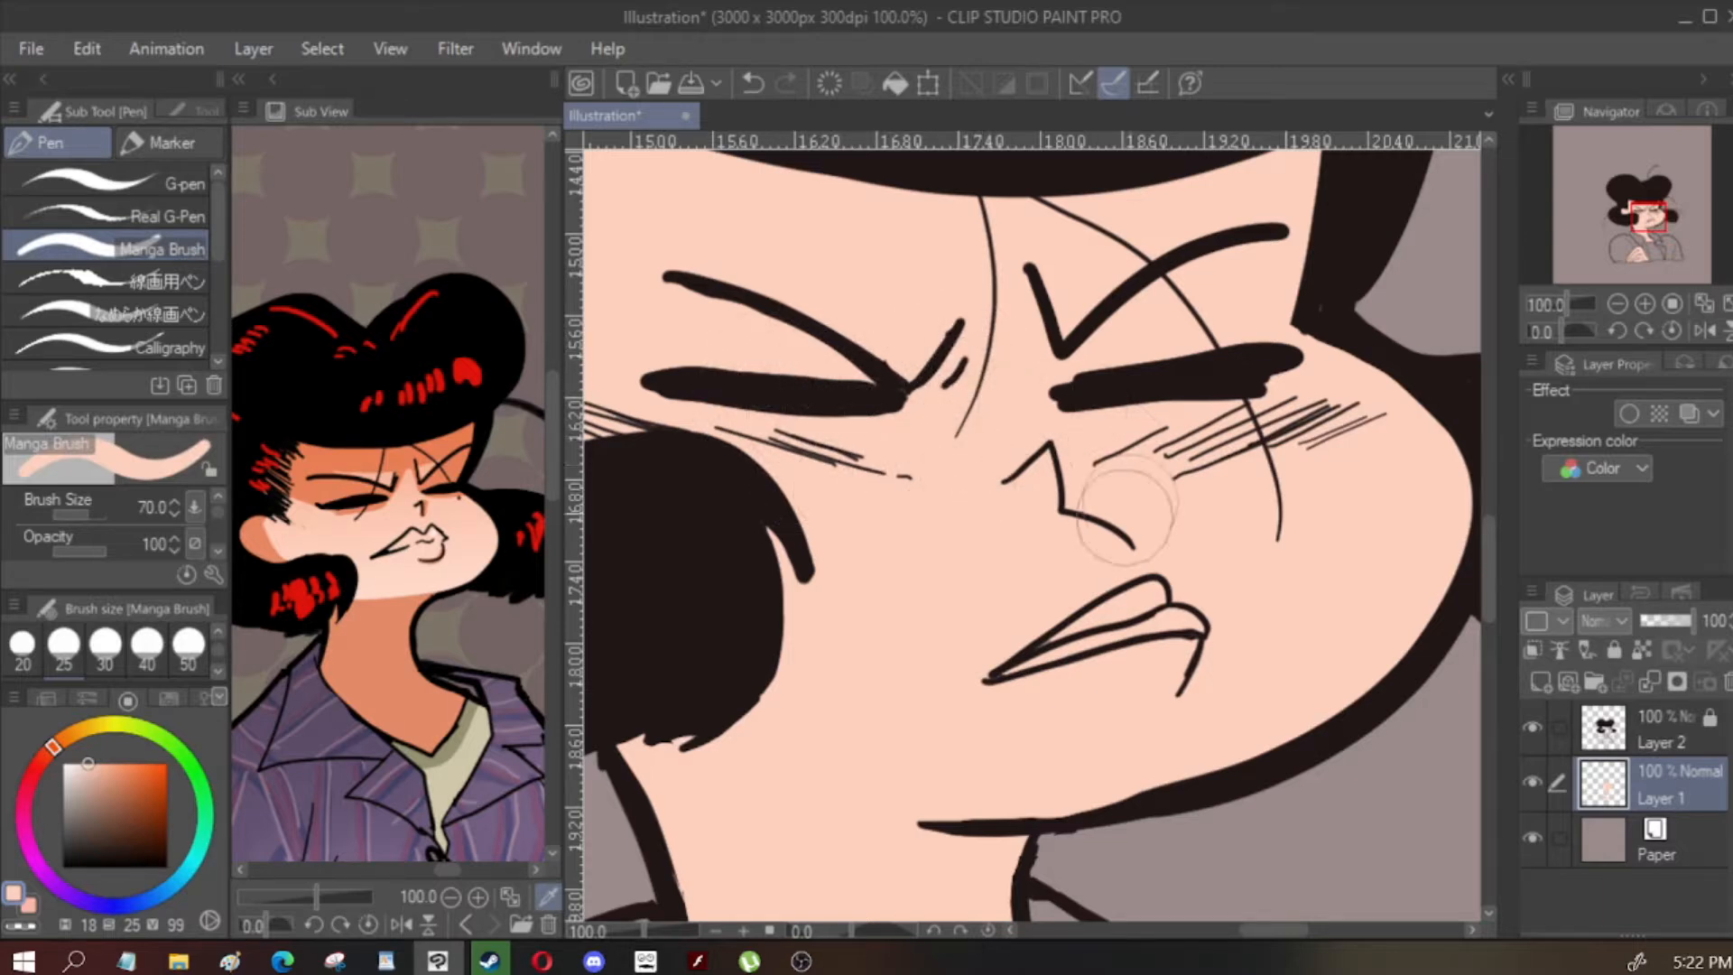
Clean up the skin fill's edge by the cheek and hair with the Hard eraser and the Manga Brush at size 40
scroll(1244, 365, down, 1)
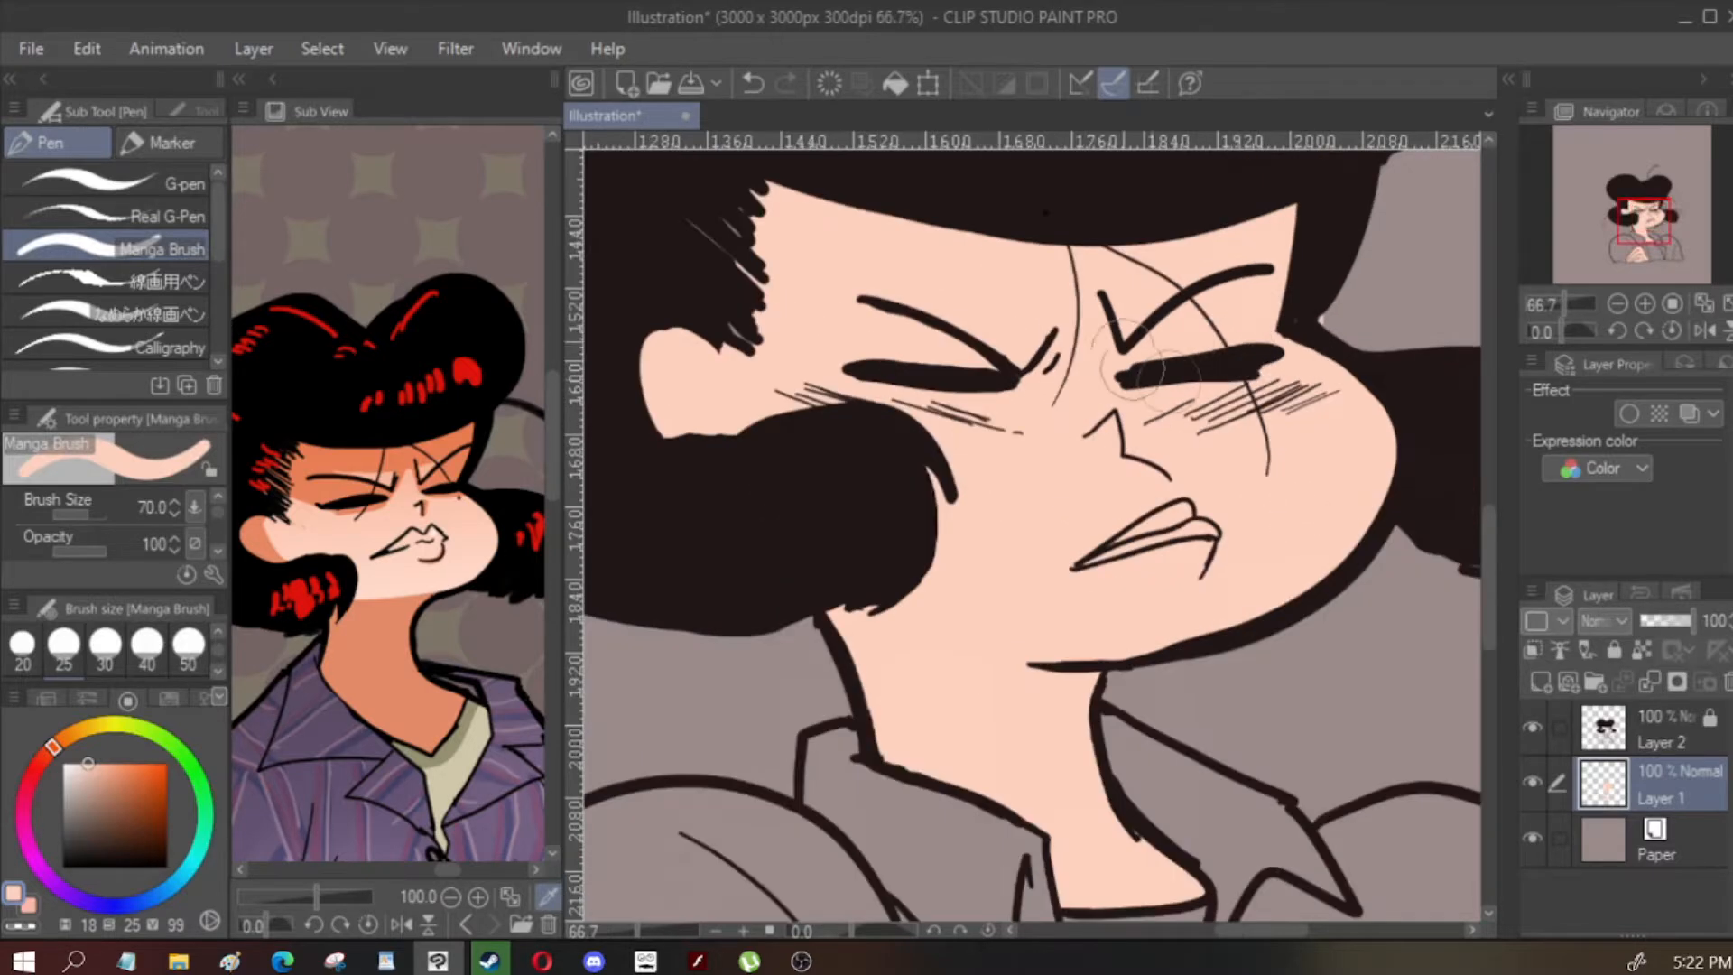
key(bracketleft)
key(bracketleft)
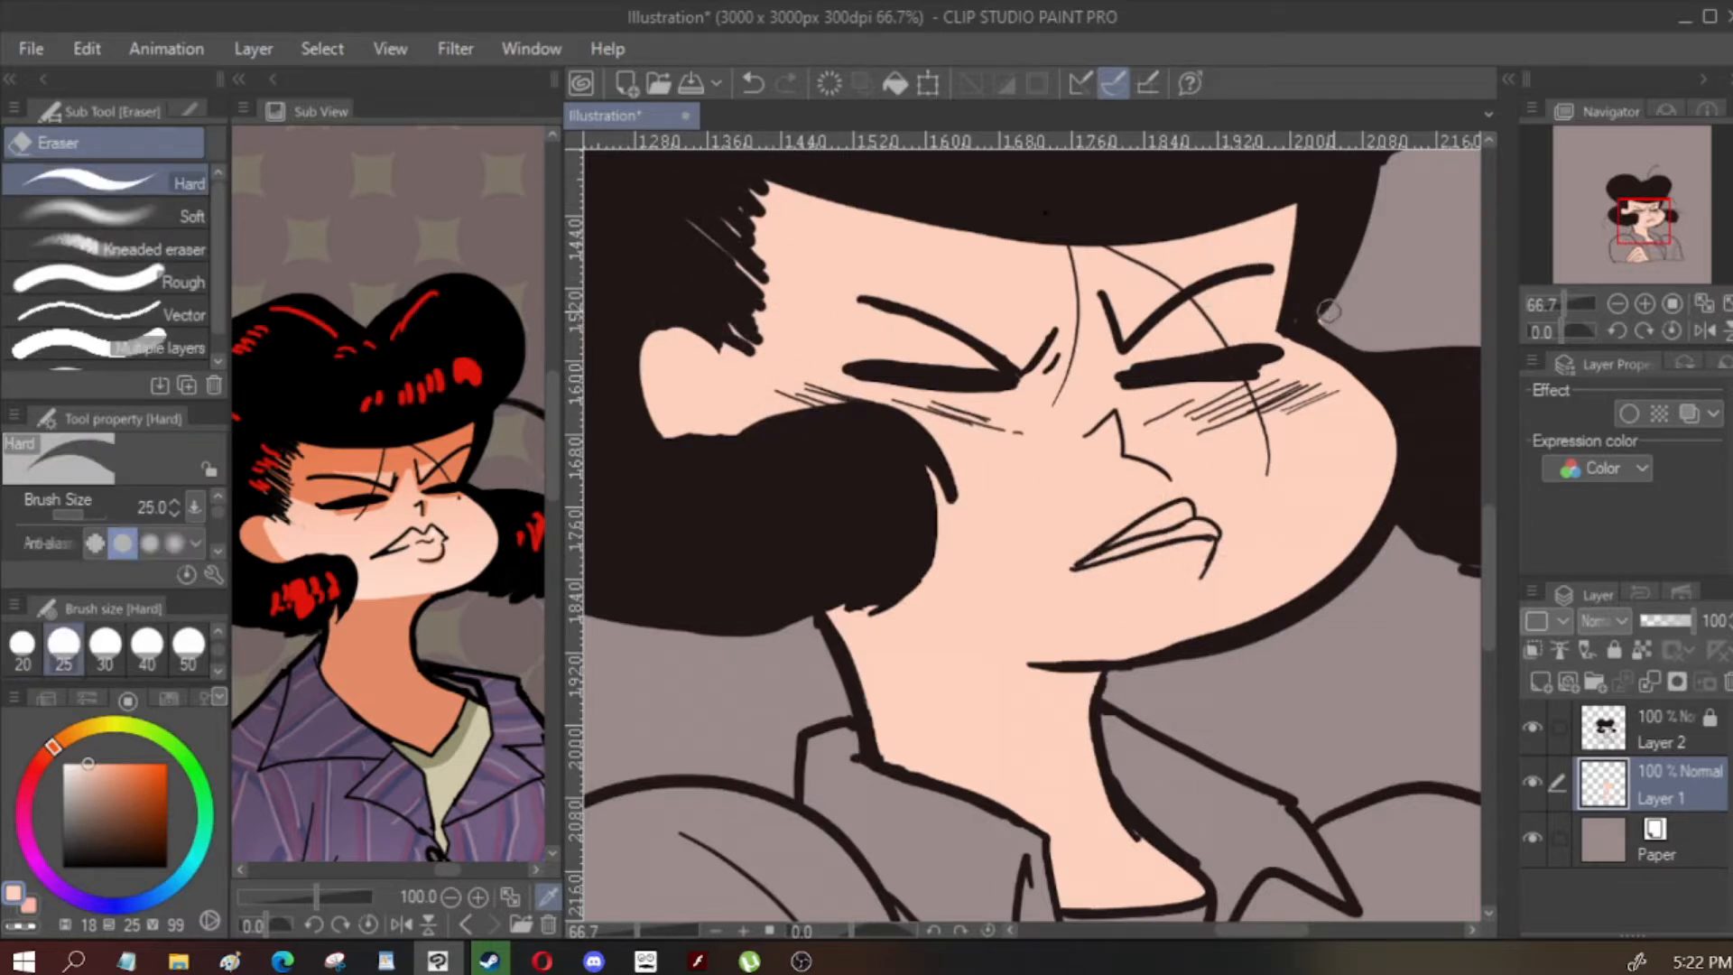
key(bracketleft)
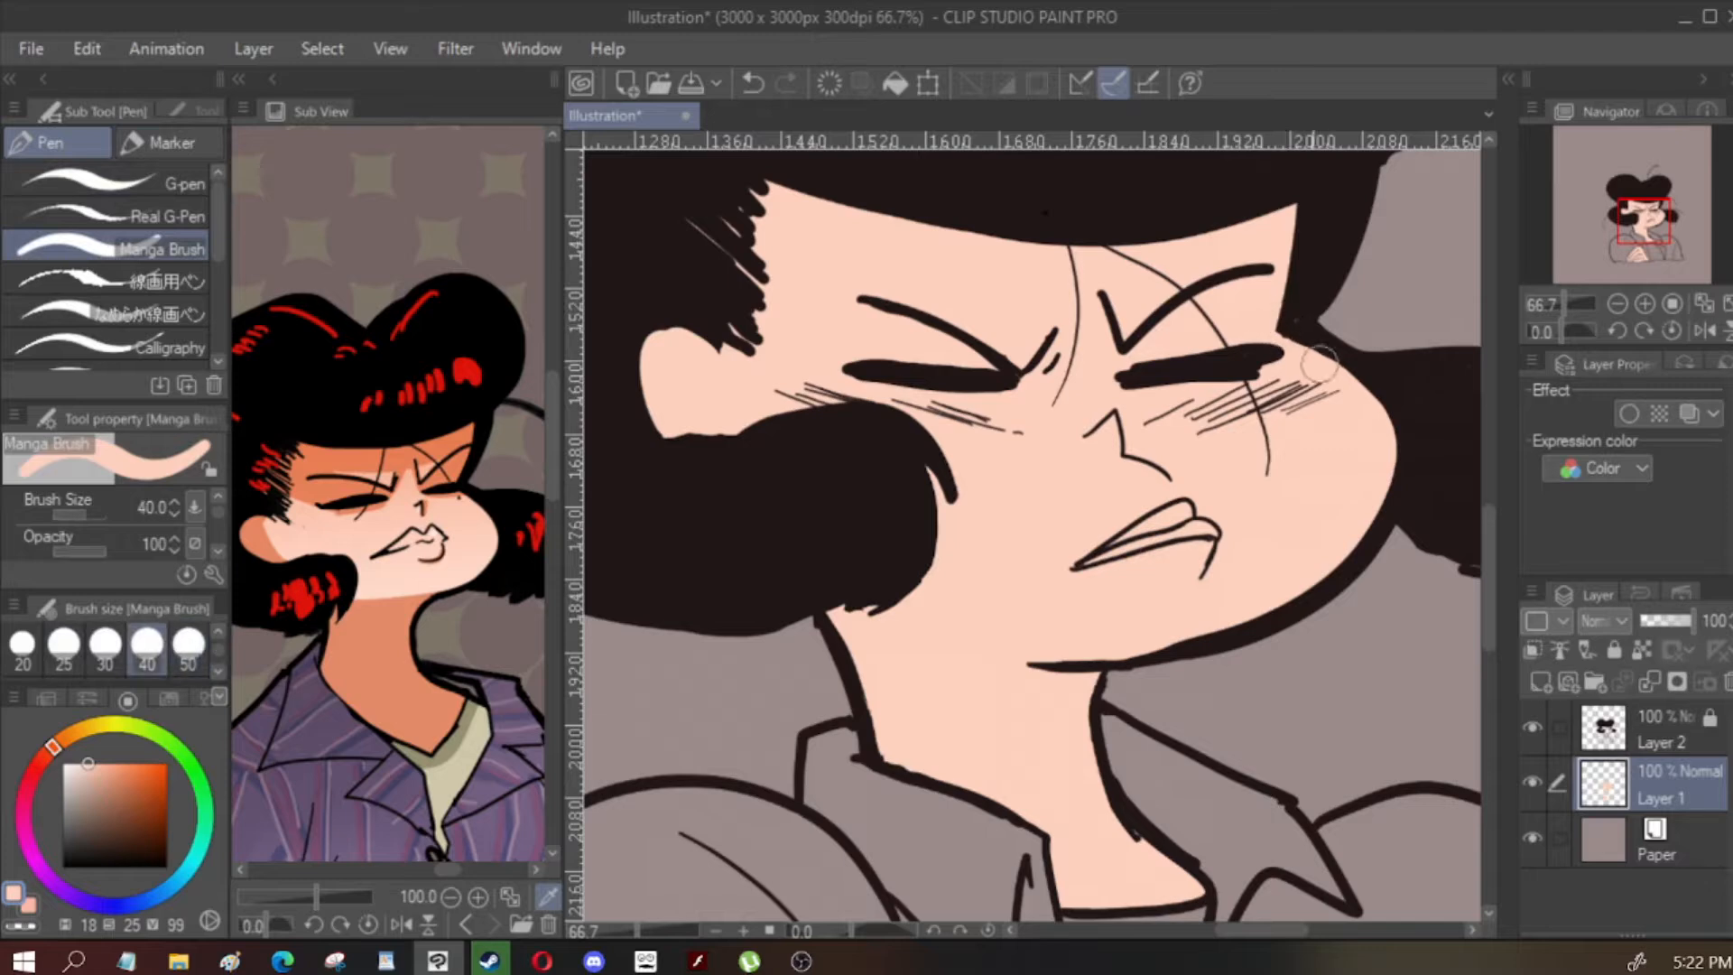
click(1534, 726)
click(1536, 726)
drag(1409, 391, 1430, 254)
click(1533, 726)
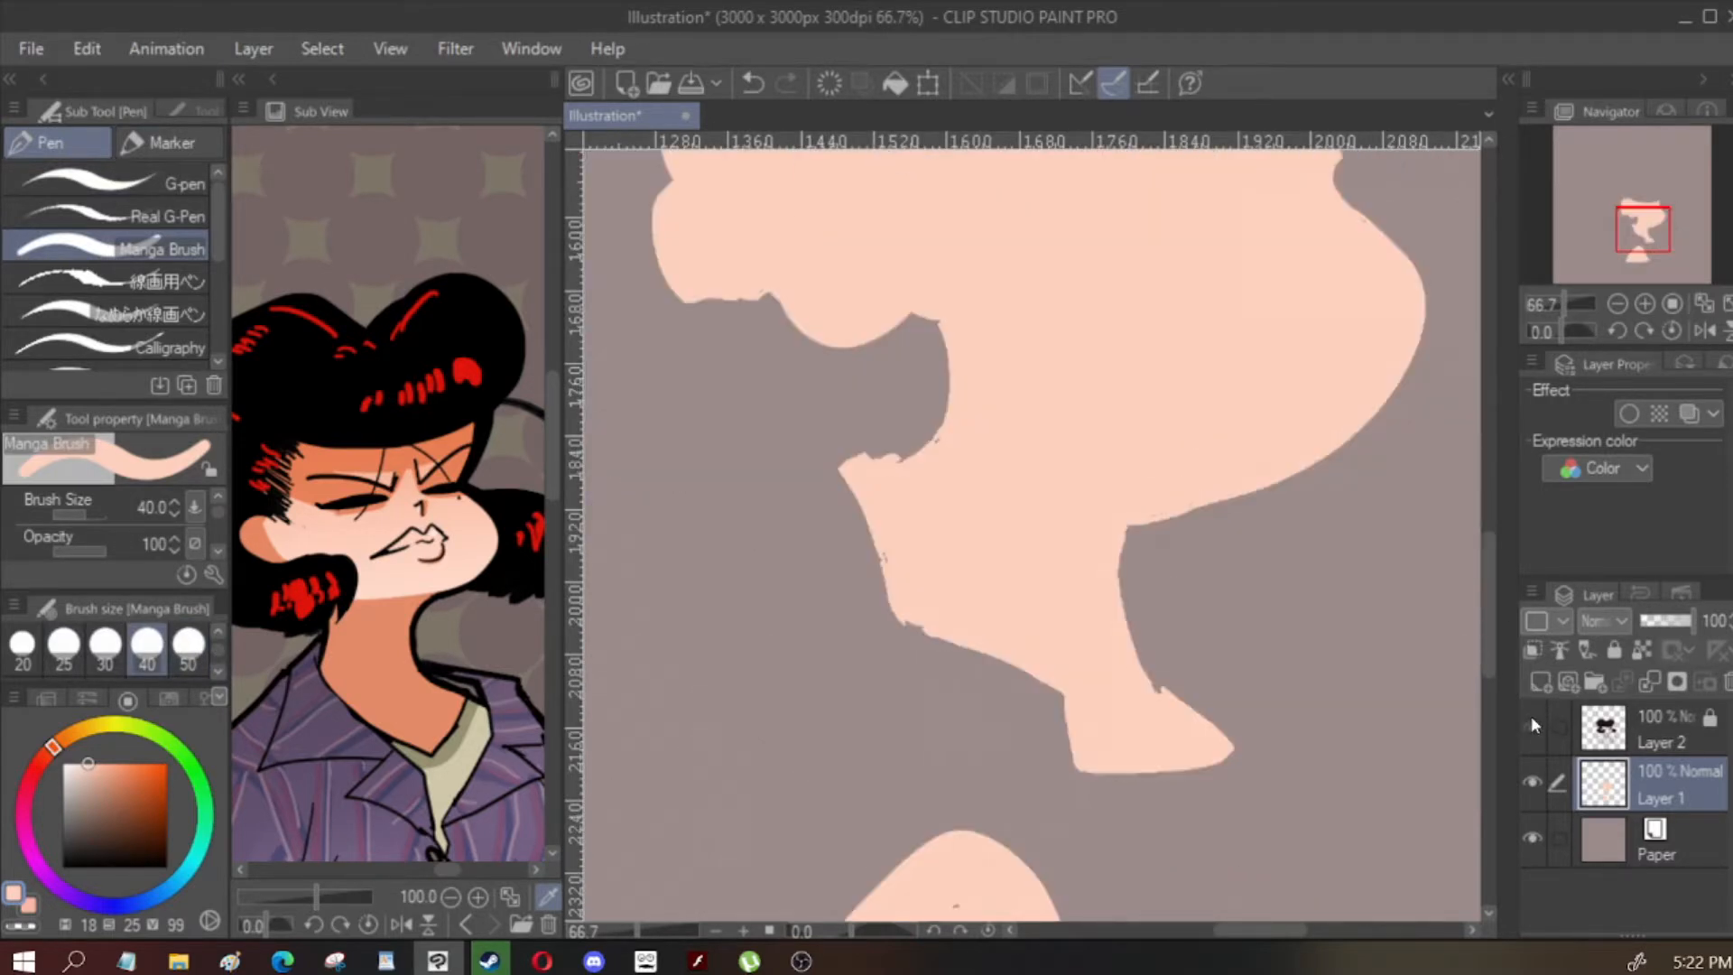
click(1534, 726)
Touch up the skin fill along the neck outline and on the hand with the Manga Brush at size 15
scroll(882, 564, up, 1)
key(bracketleft)
key(bracketleft)
key(bracketleft)
key(bracketleft)
key(bracketleft)
key(bracketleft)
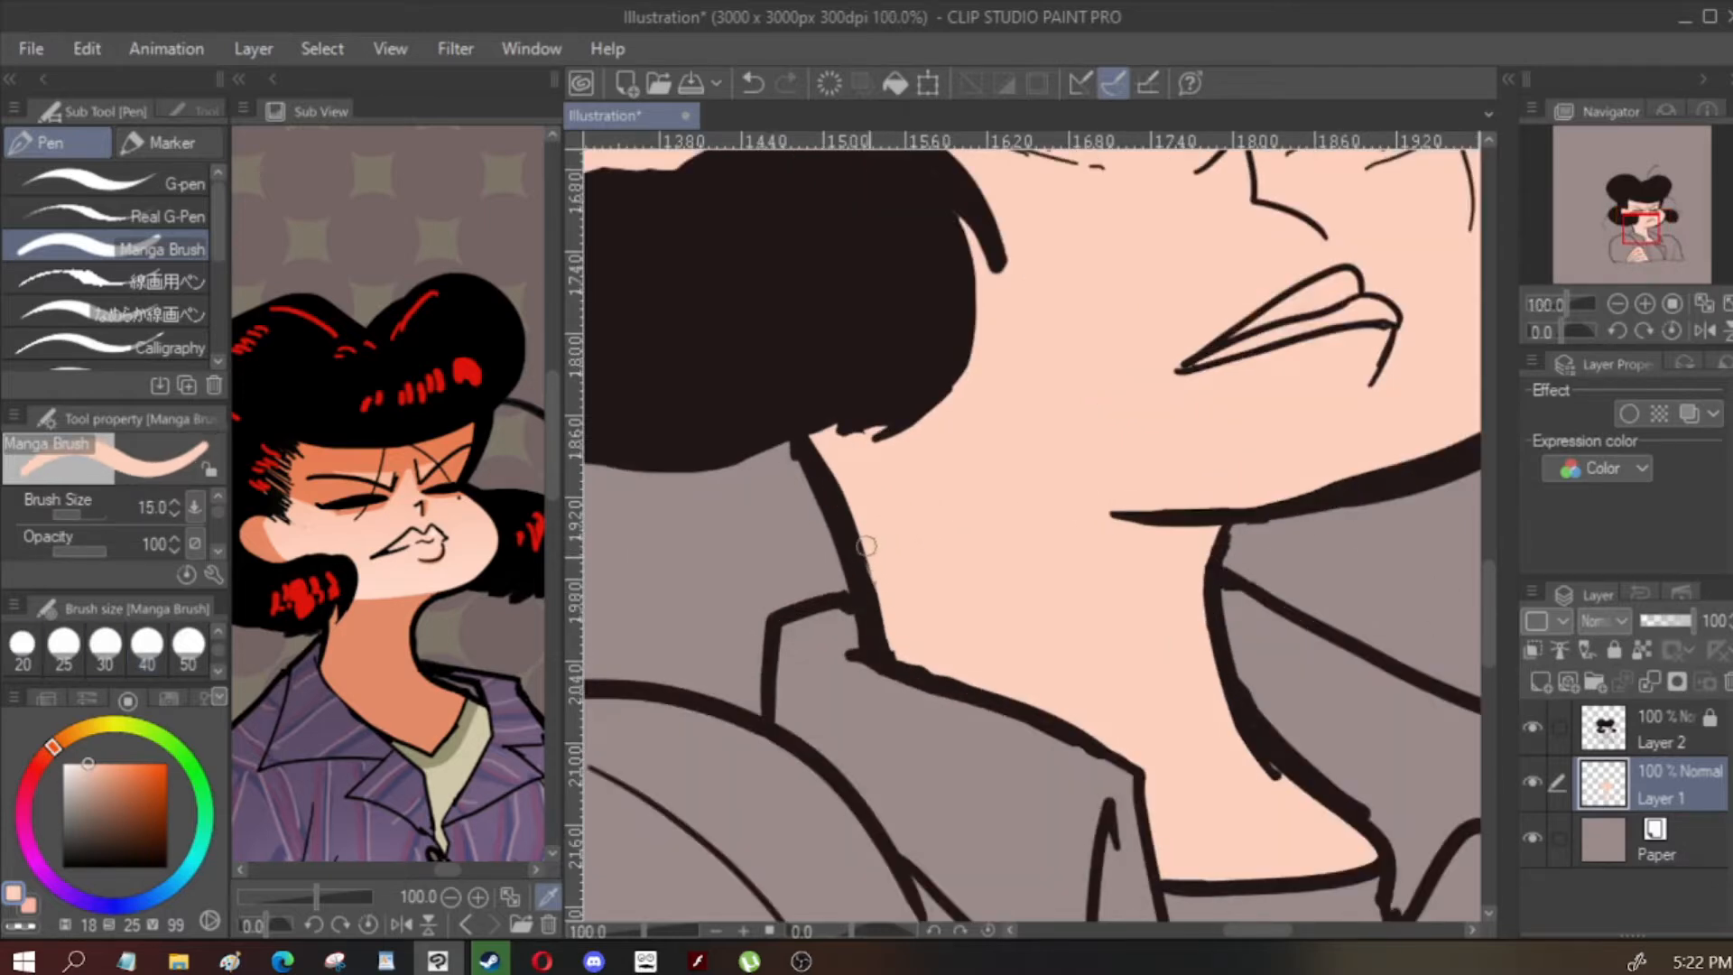
scroll(882, 564, down, 2)
drag(882, 803, 883, 742)
scroll(882, 742, up, 1)
click(1533, 728)
click(1533, 728)
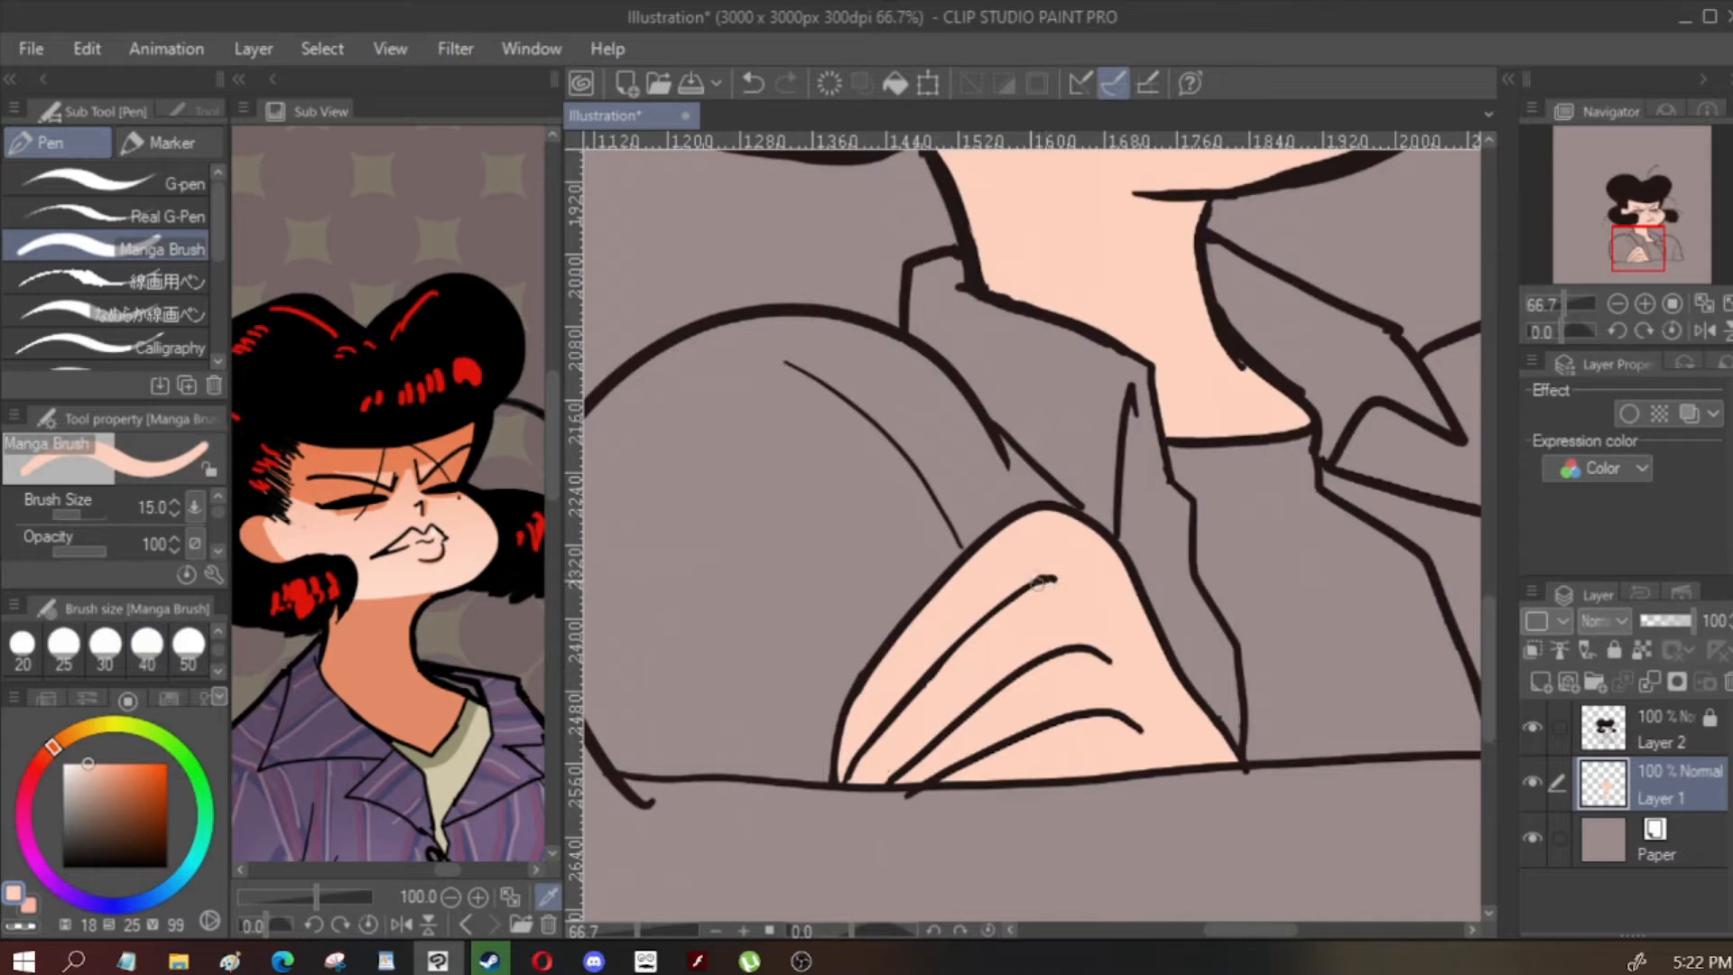
scroll(1038, 578, down, 3)
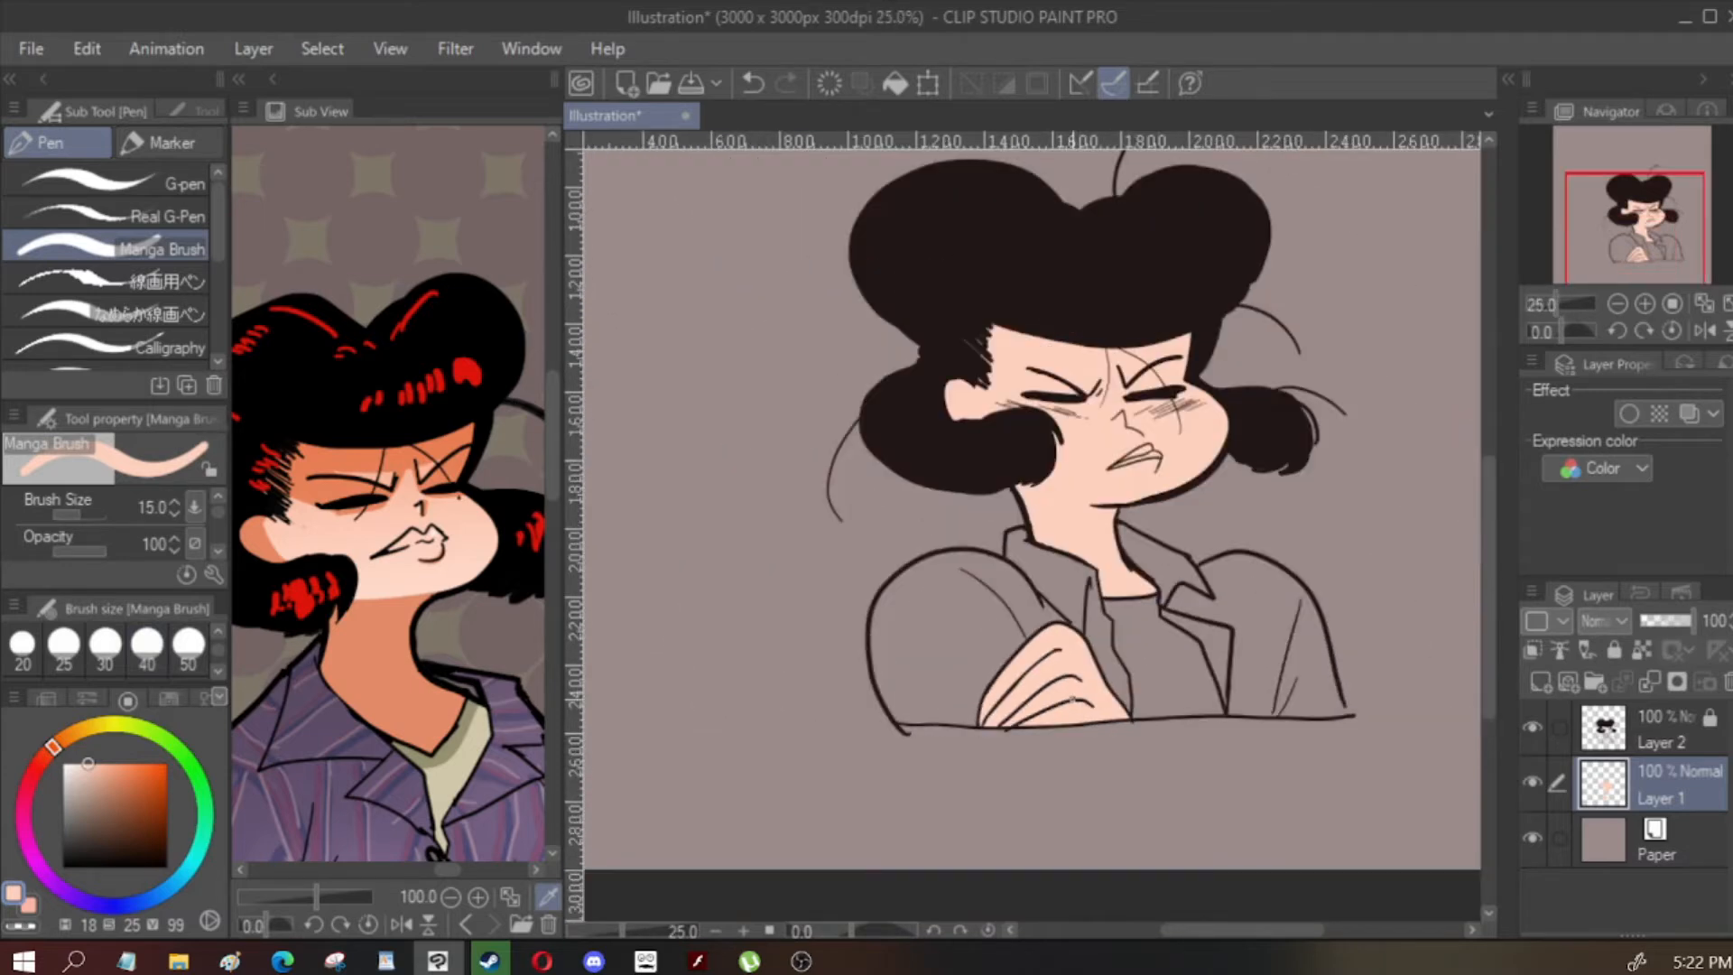
Pick the jacket's purple from the reference image and rename the skin colour layer "skin"
click(1584, 841)
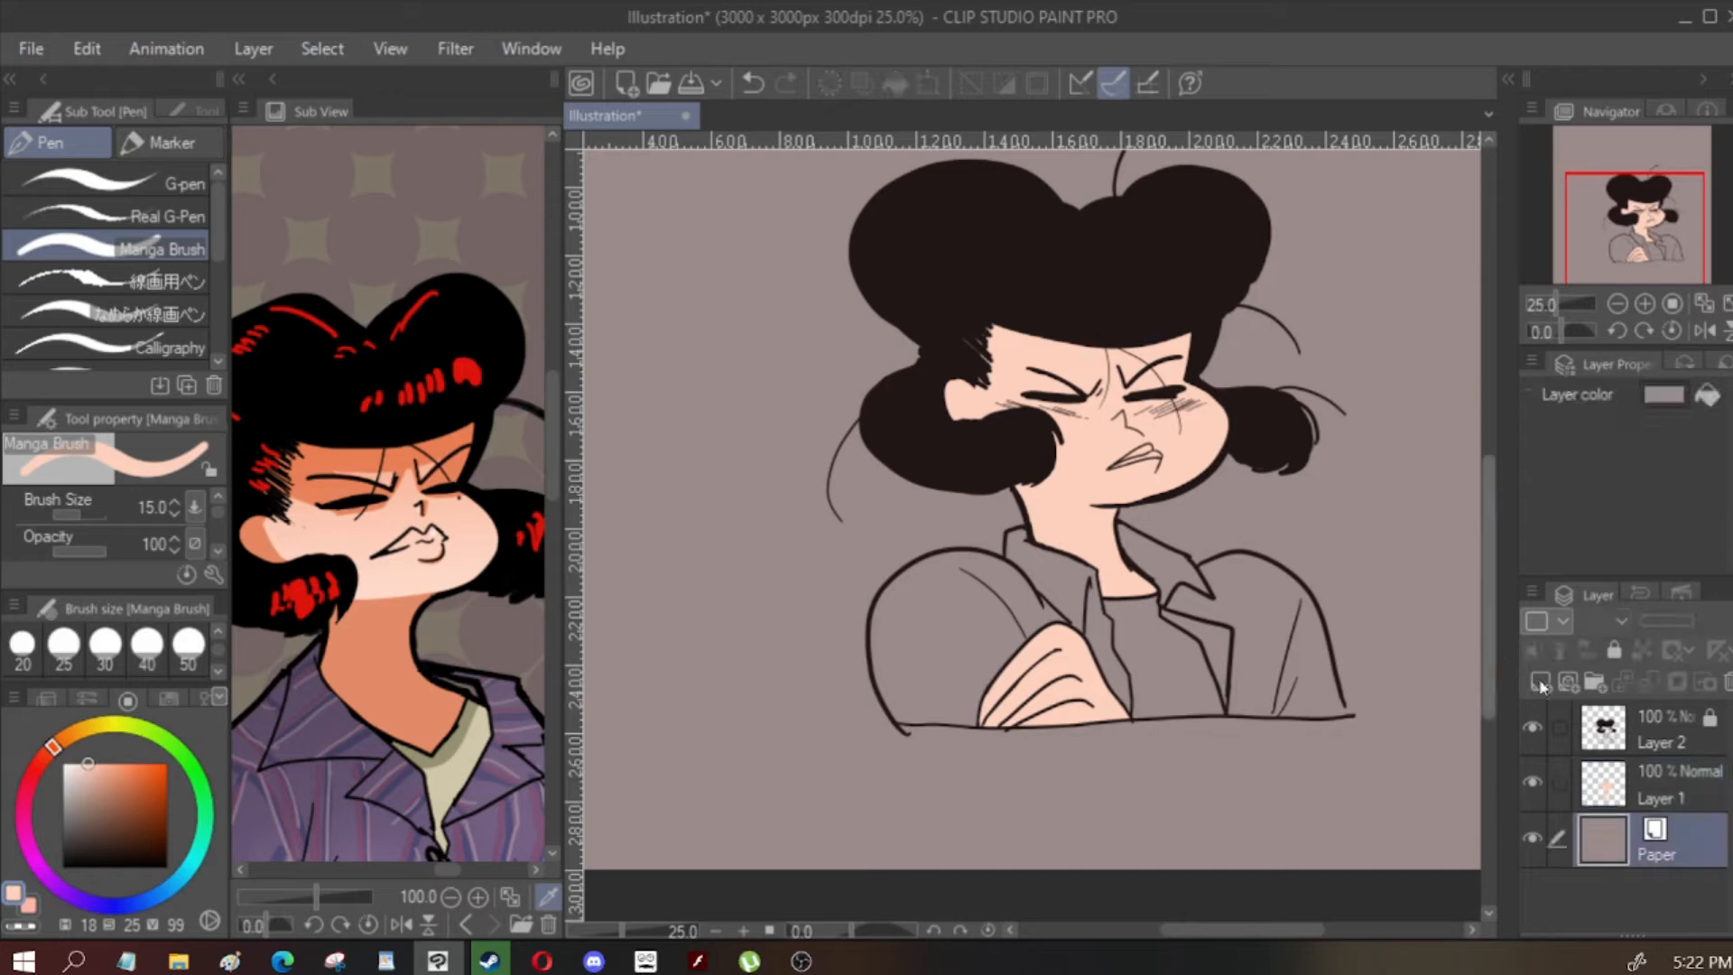
click(491, 789)
scroll(1025, 659, up, 1)
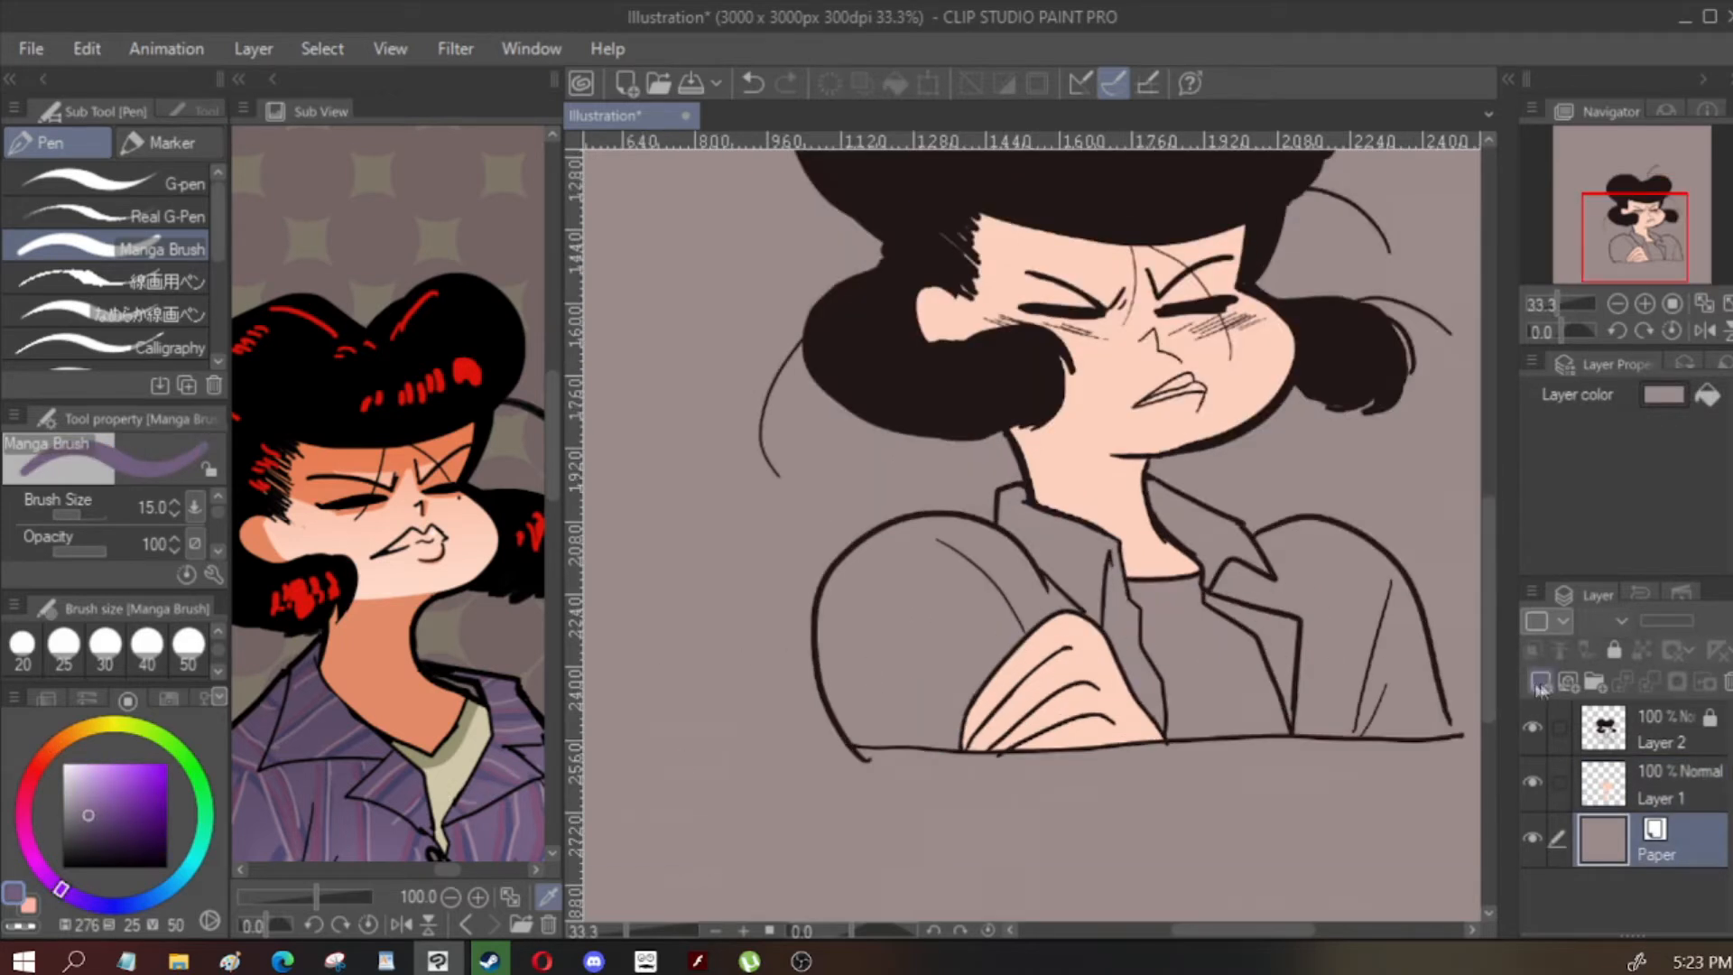
click(1661, 794)
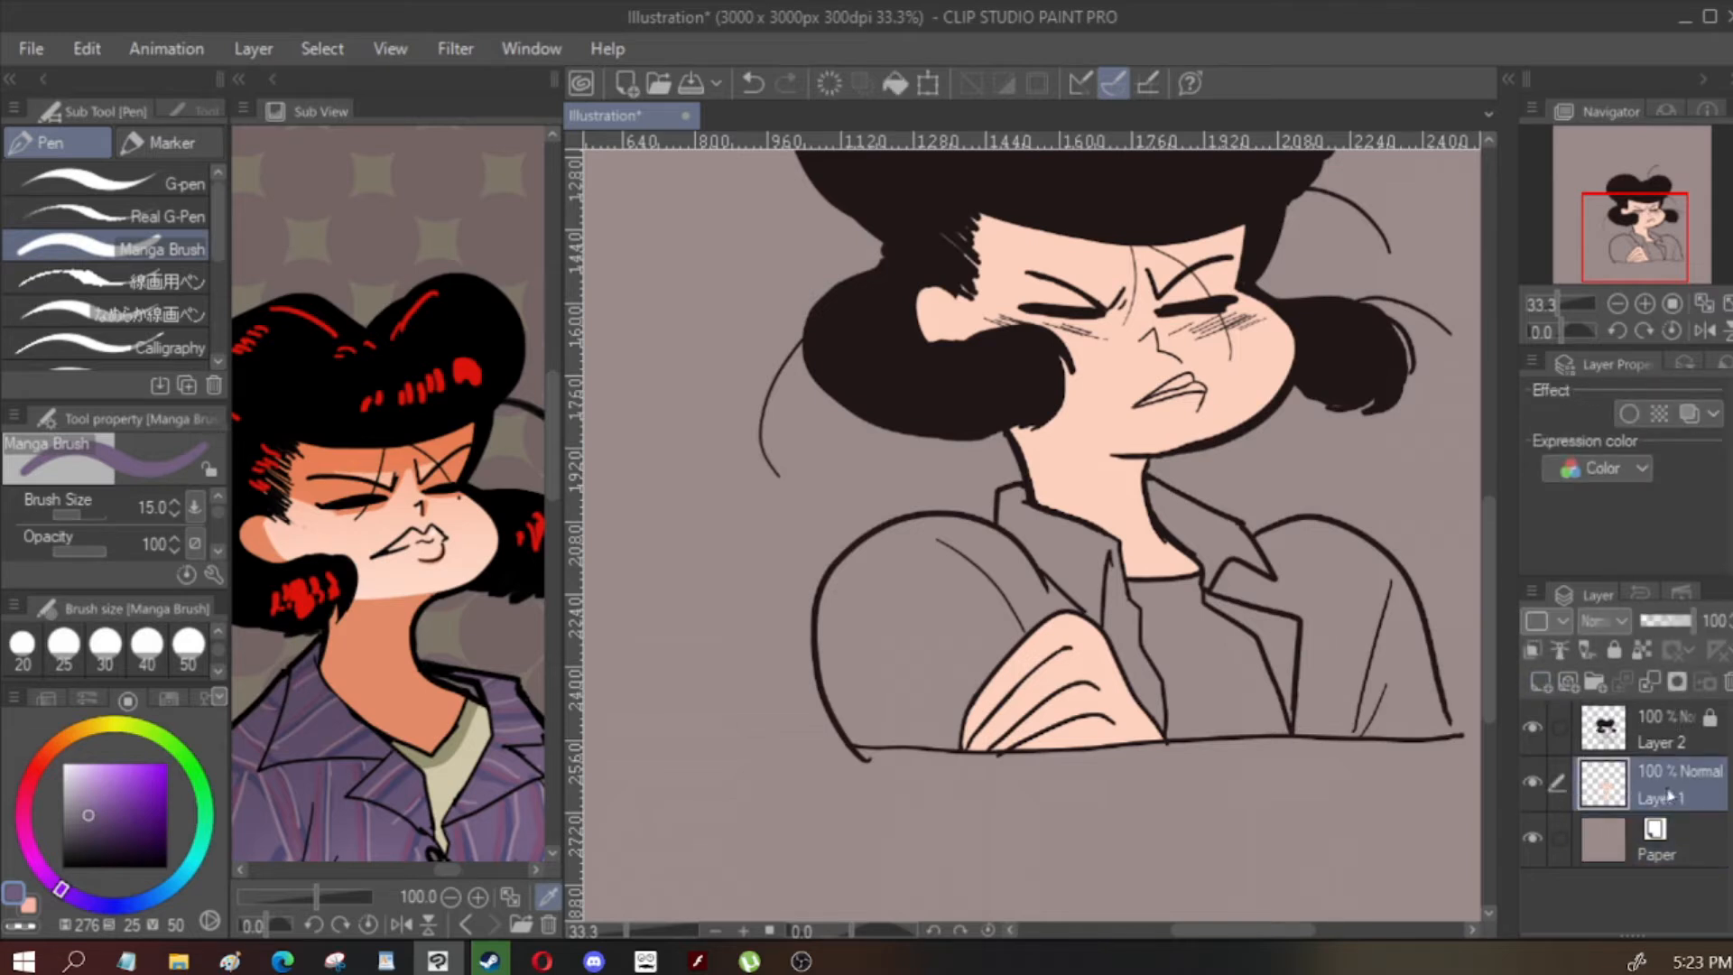
double_click(1672, 800)
text(skin)
Add a new layer directly beneath the skin layer and name it "shirt 1"
click(1541, 681)
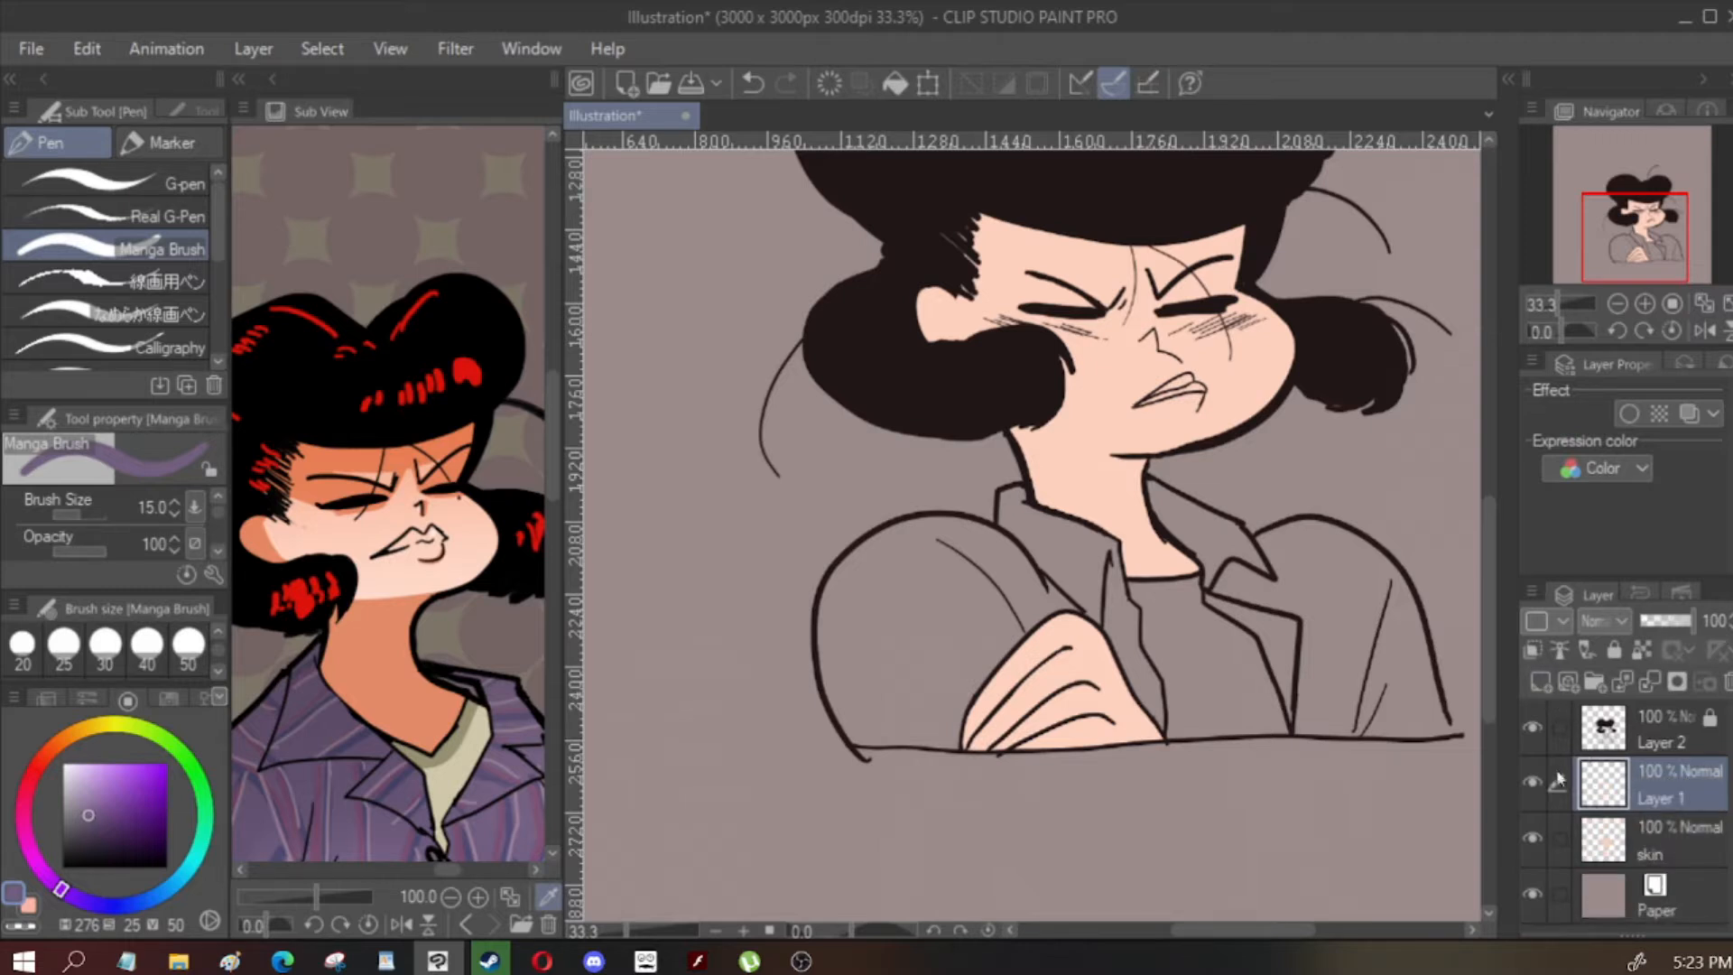
drag(1613, 827, 1638, 847)
double_click(1661, 851)
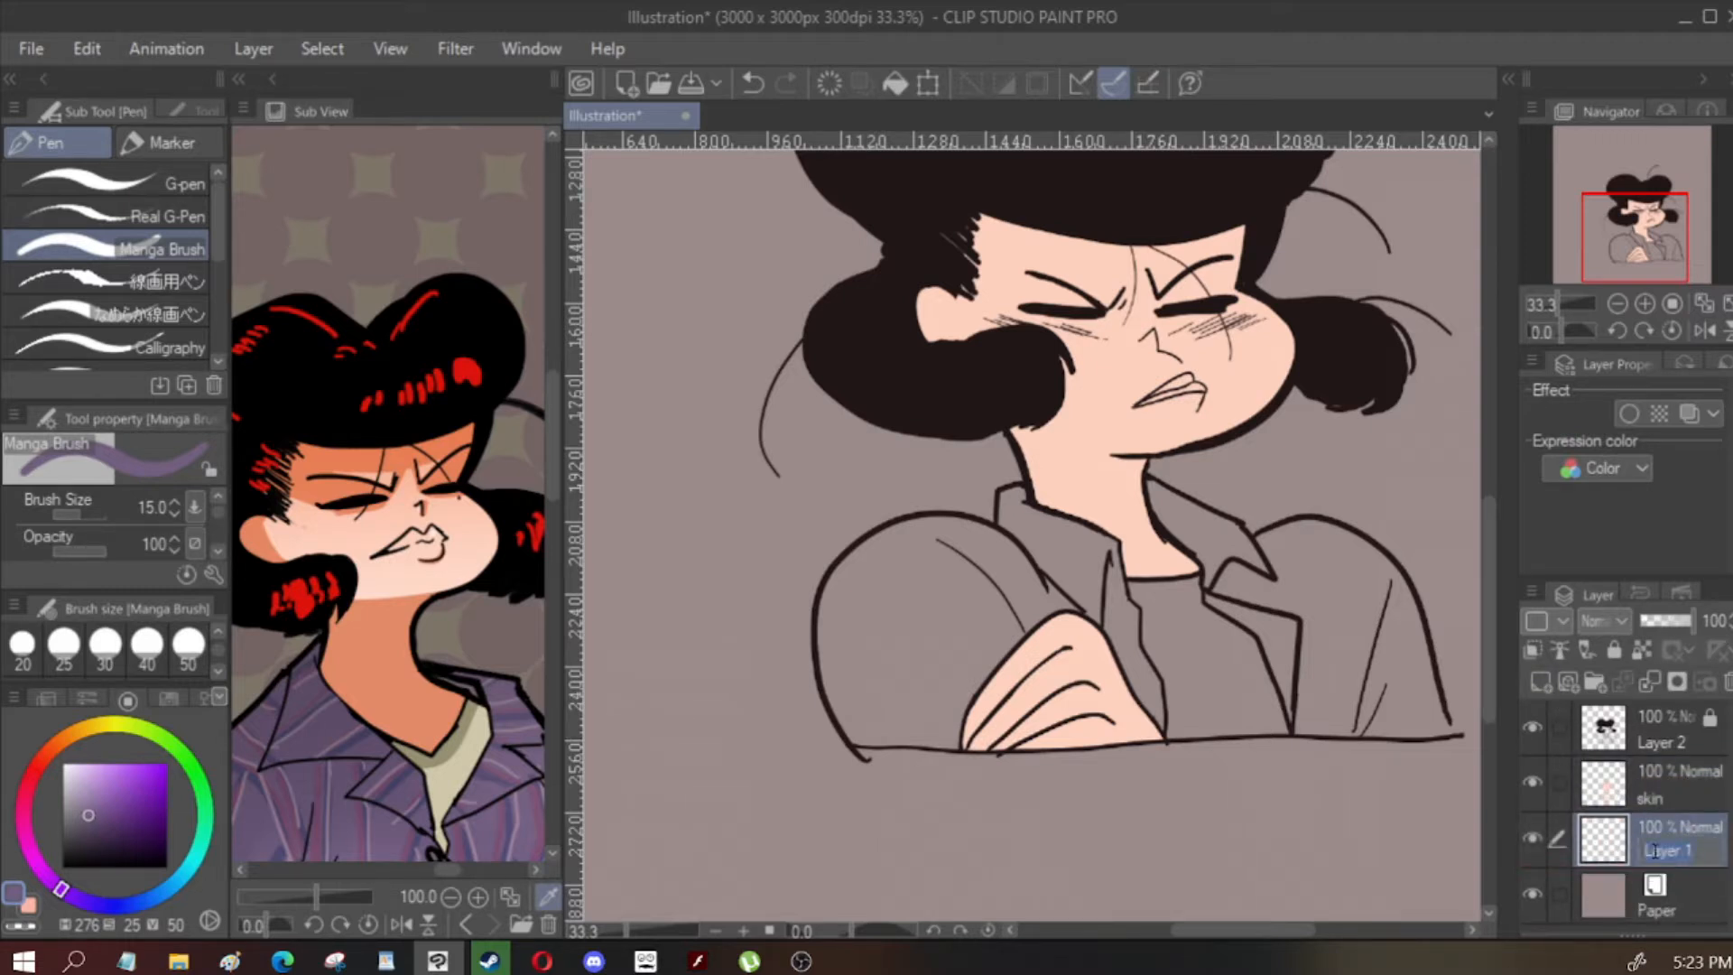
text(shirt 1)
key(Return)
Fill the jacket's sleeves, collar and lapels with the picked purple, referring to the other layers
key(g)
key(g)
click(907, 601)
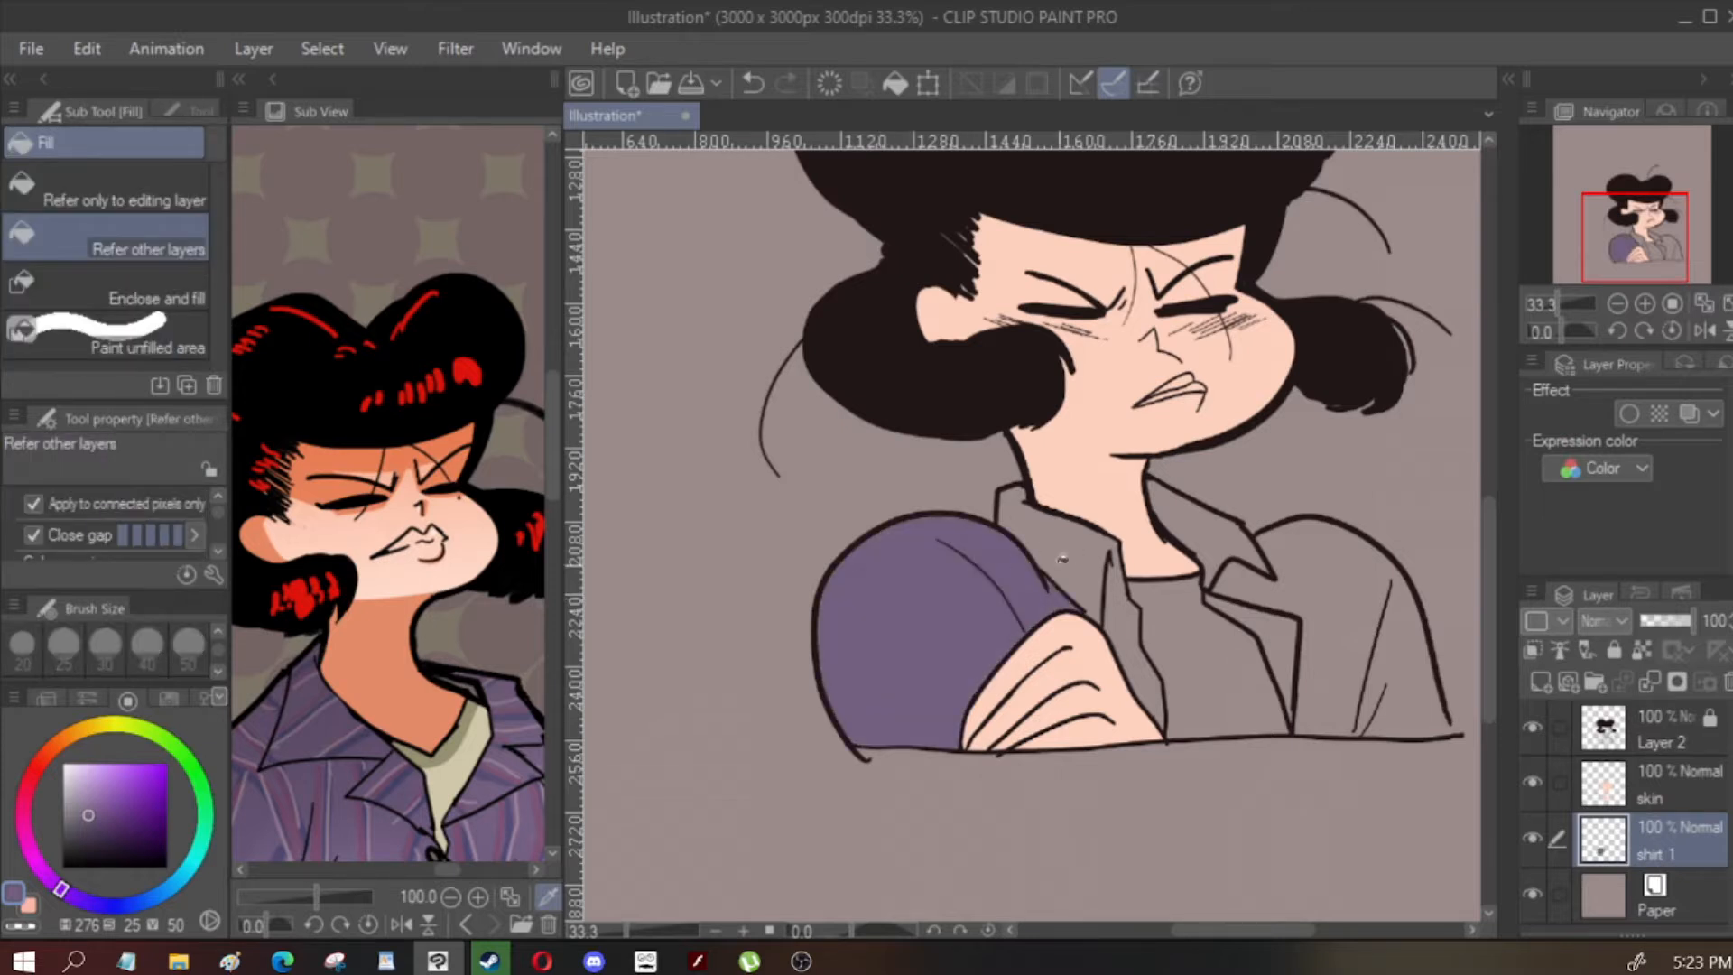
click(1061, 541)
click(1114, 611)
click(1219, 536)
click(1276, 616)
click(1319, 570)
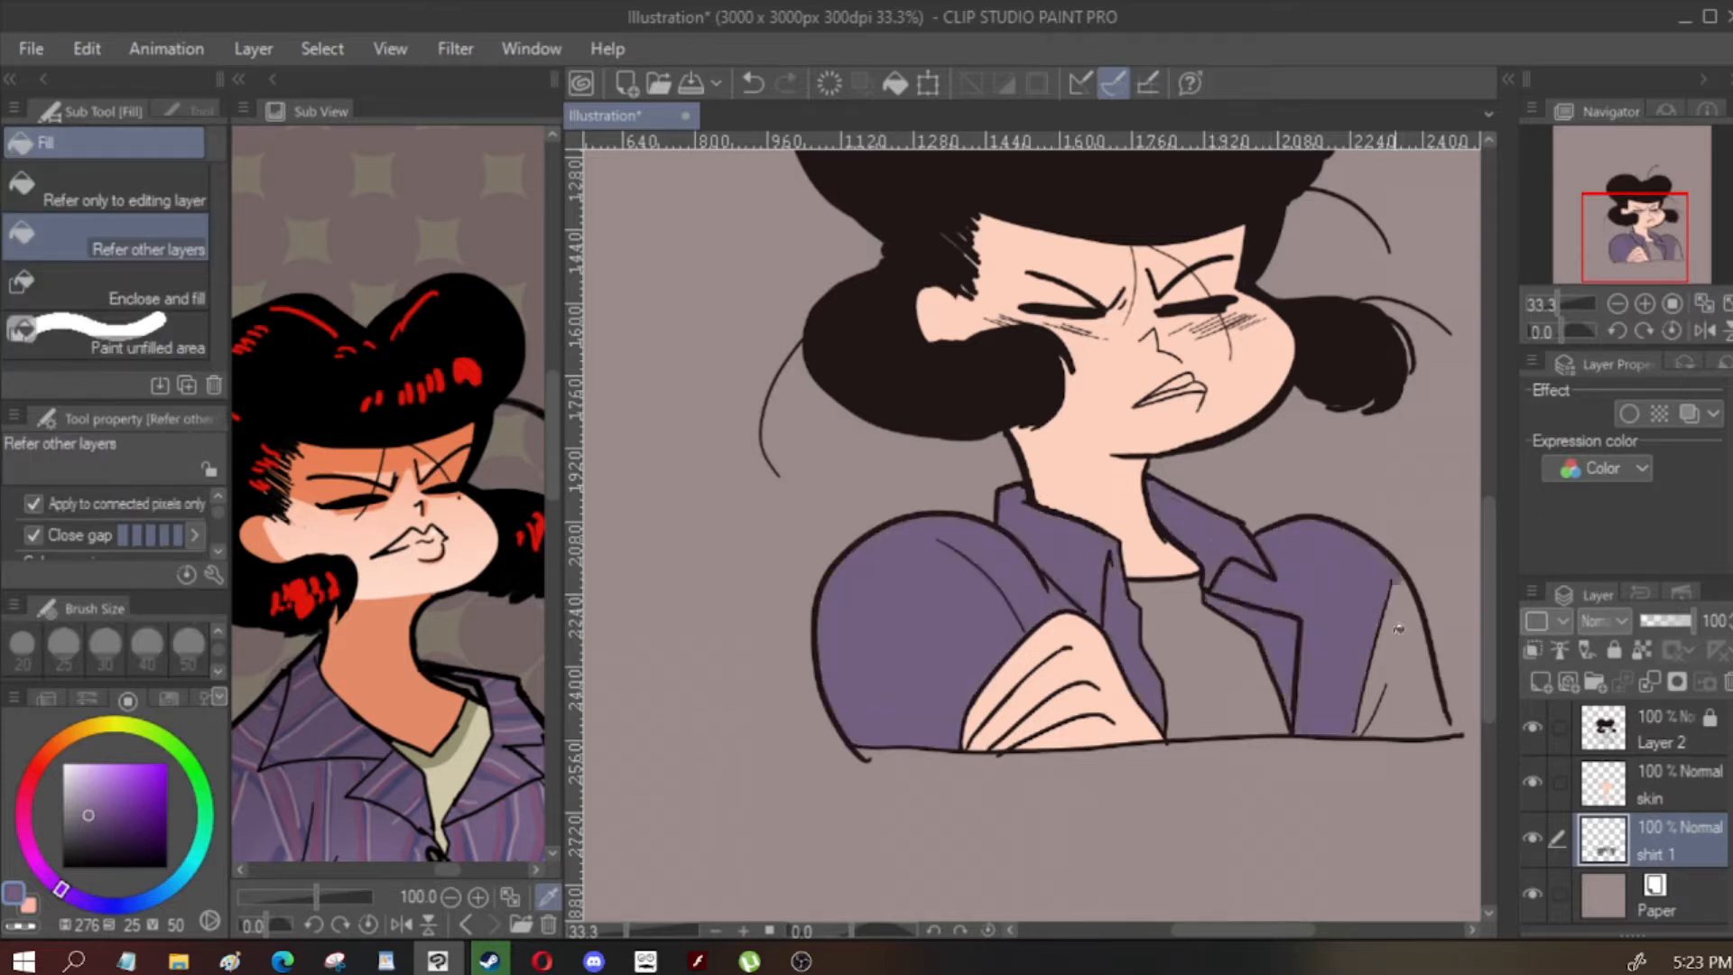
click(1418, 673)
Check the purple jacket fill with the line art hidden and touch up the lapel edges with the Manga Brush at size 17.5
key(p)
scroll(1431, 677, up, 1)
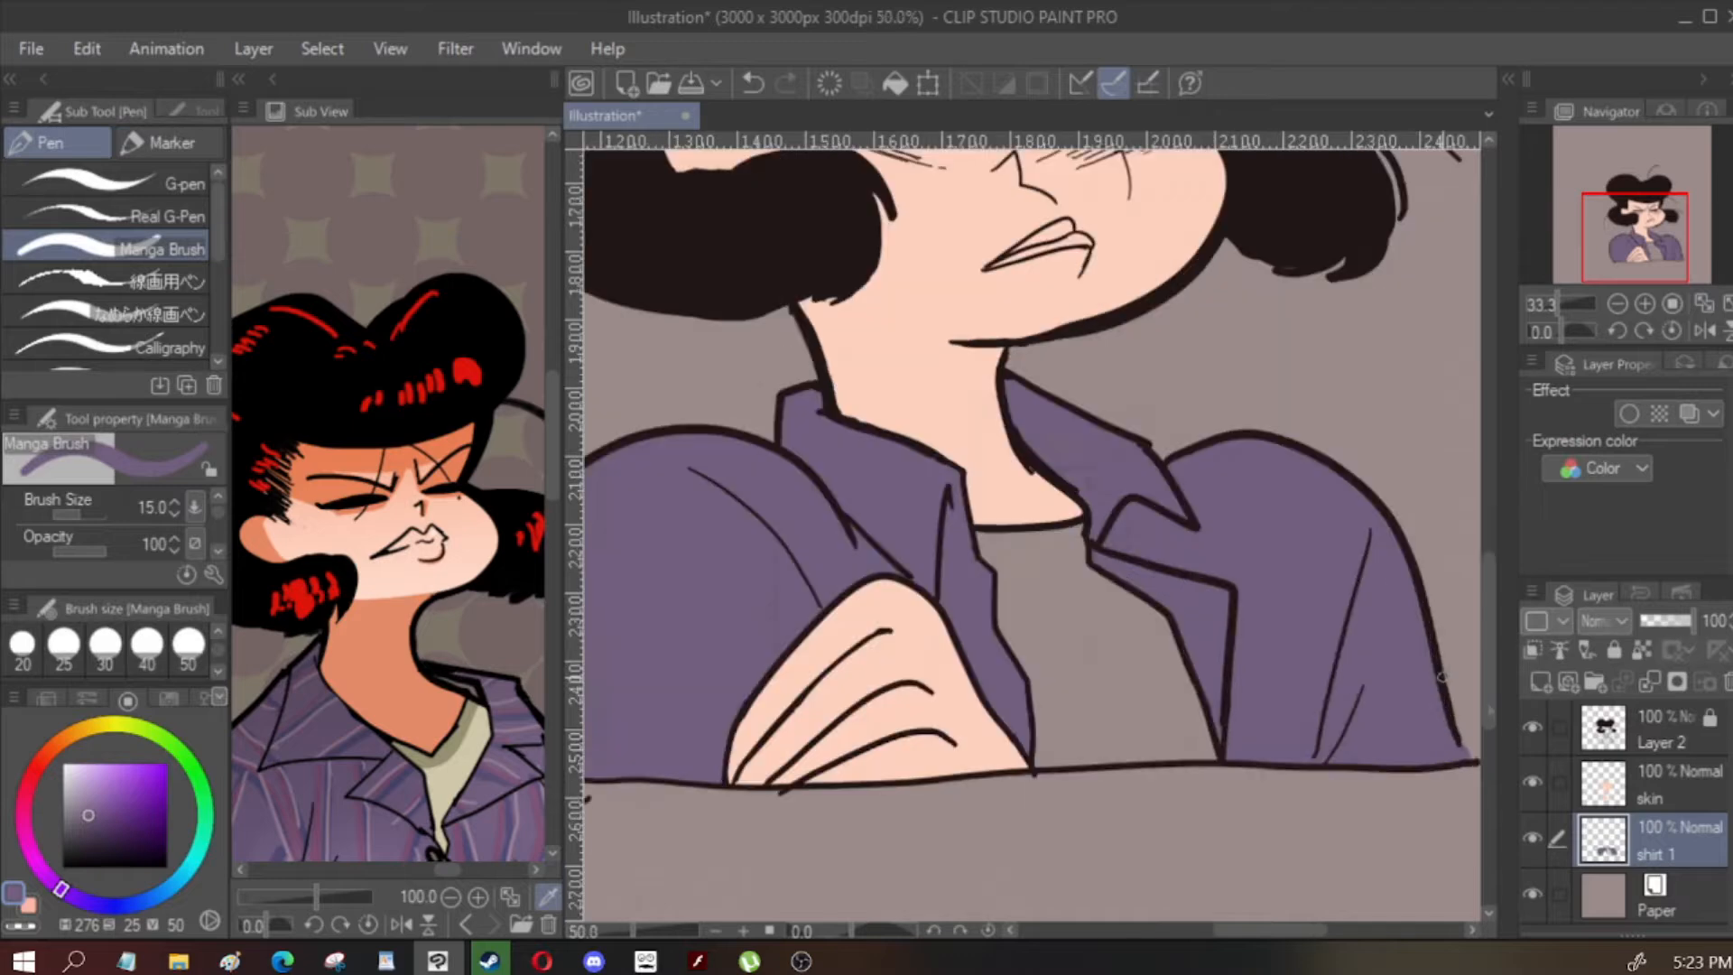
click(1532, 728)
click(1531, 725)
key(bracketright)
key(bracketright)
key(bracketright)
key(bracketright)
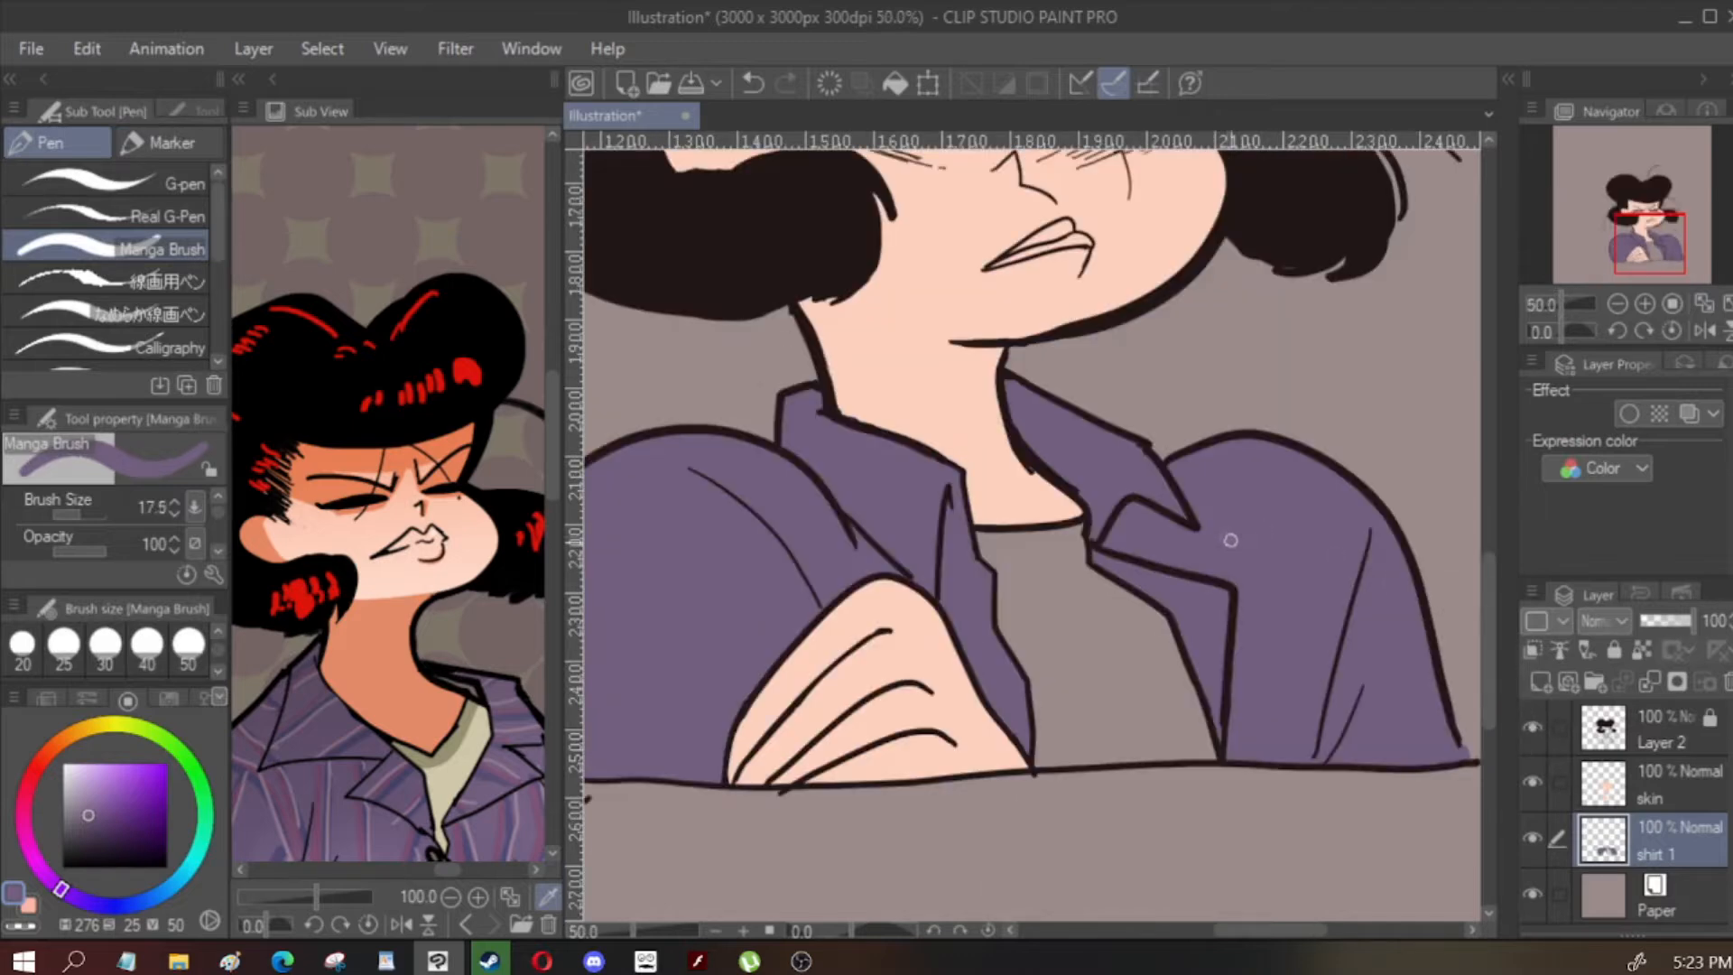
scroll(1208, 586, up, 1)
key(bracketleft)
key(bracketleft)
key(bracketleft)
key(bracketleft)
key(bracketleft)
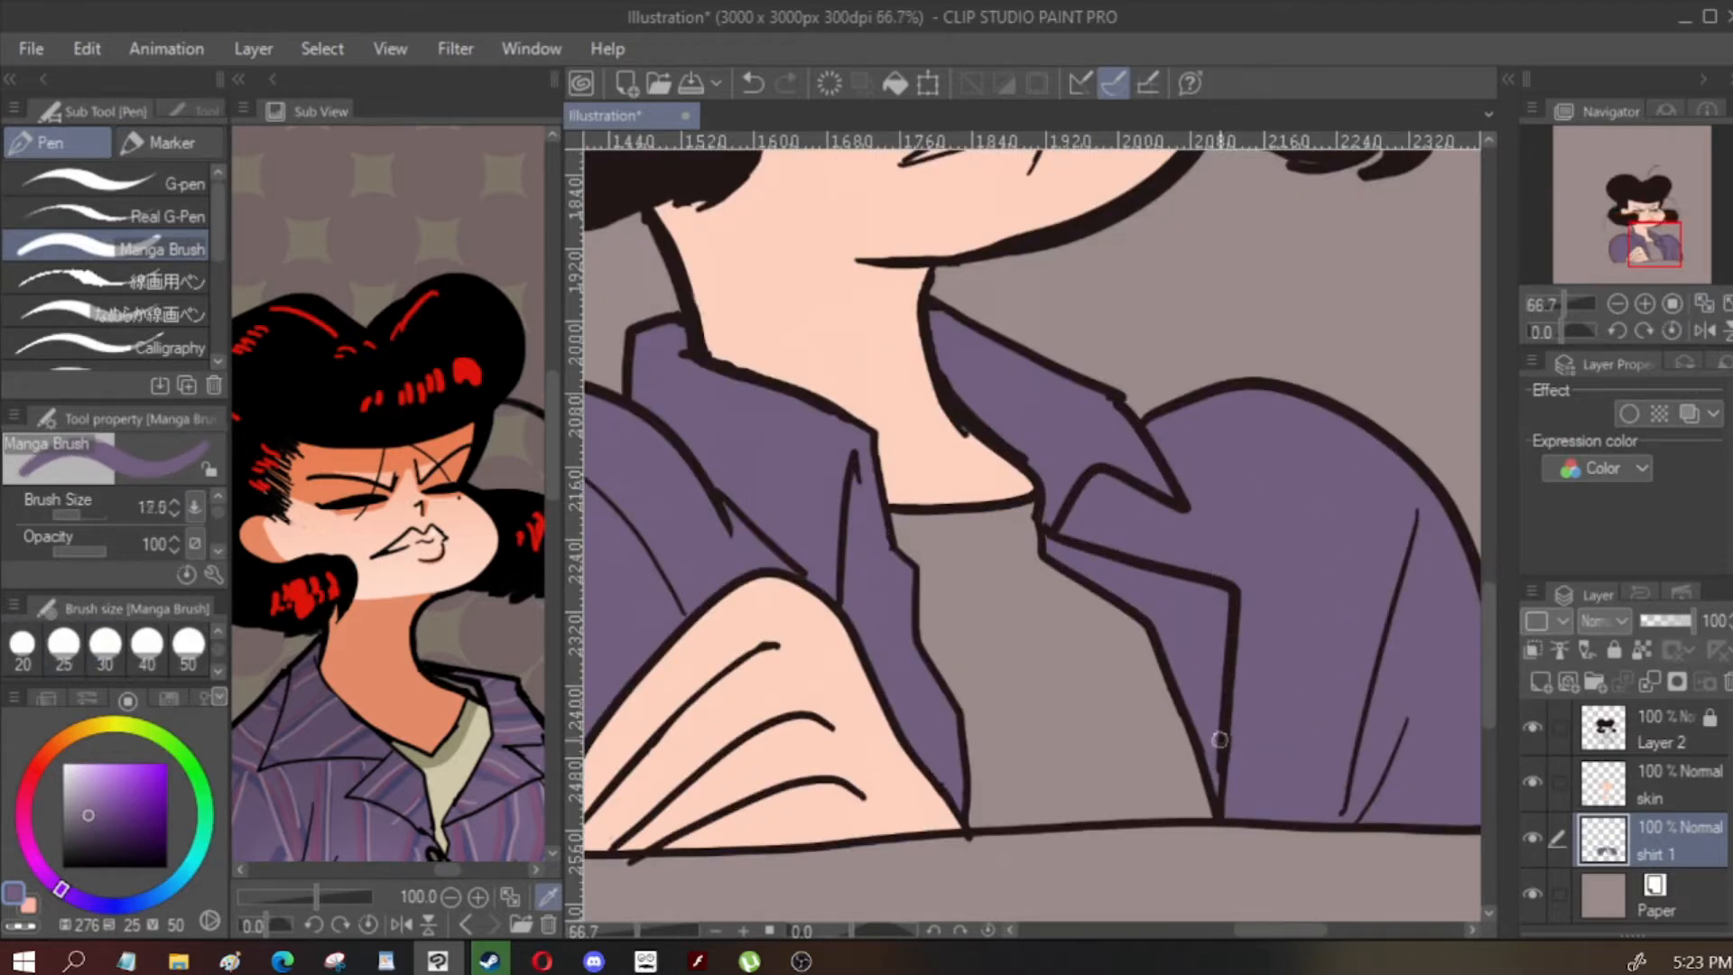
Paint over the remaining gaps of the purple fill along the collar and neck with the Manga Brush at size 35
scroll(1223, 798, down, 1)
key(bracketright)
key(bracketright)
key(bracketright)
key(bracketright)
key(bracketright)
key(bracketright)
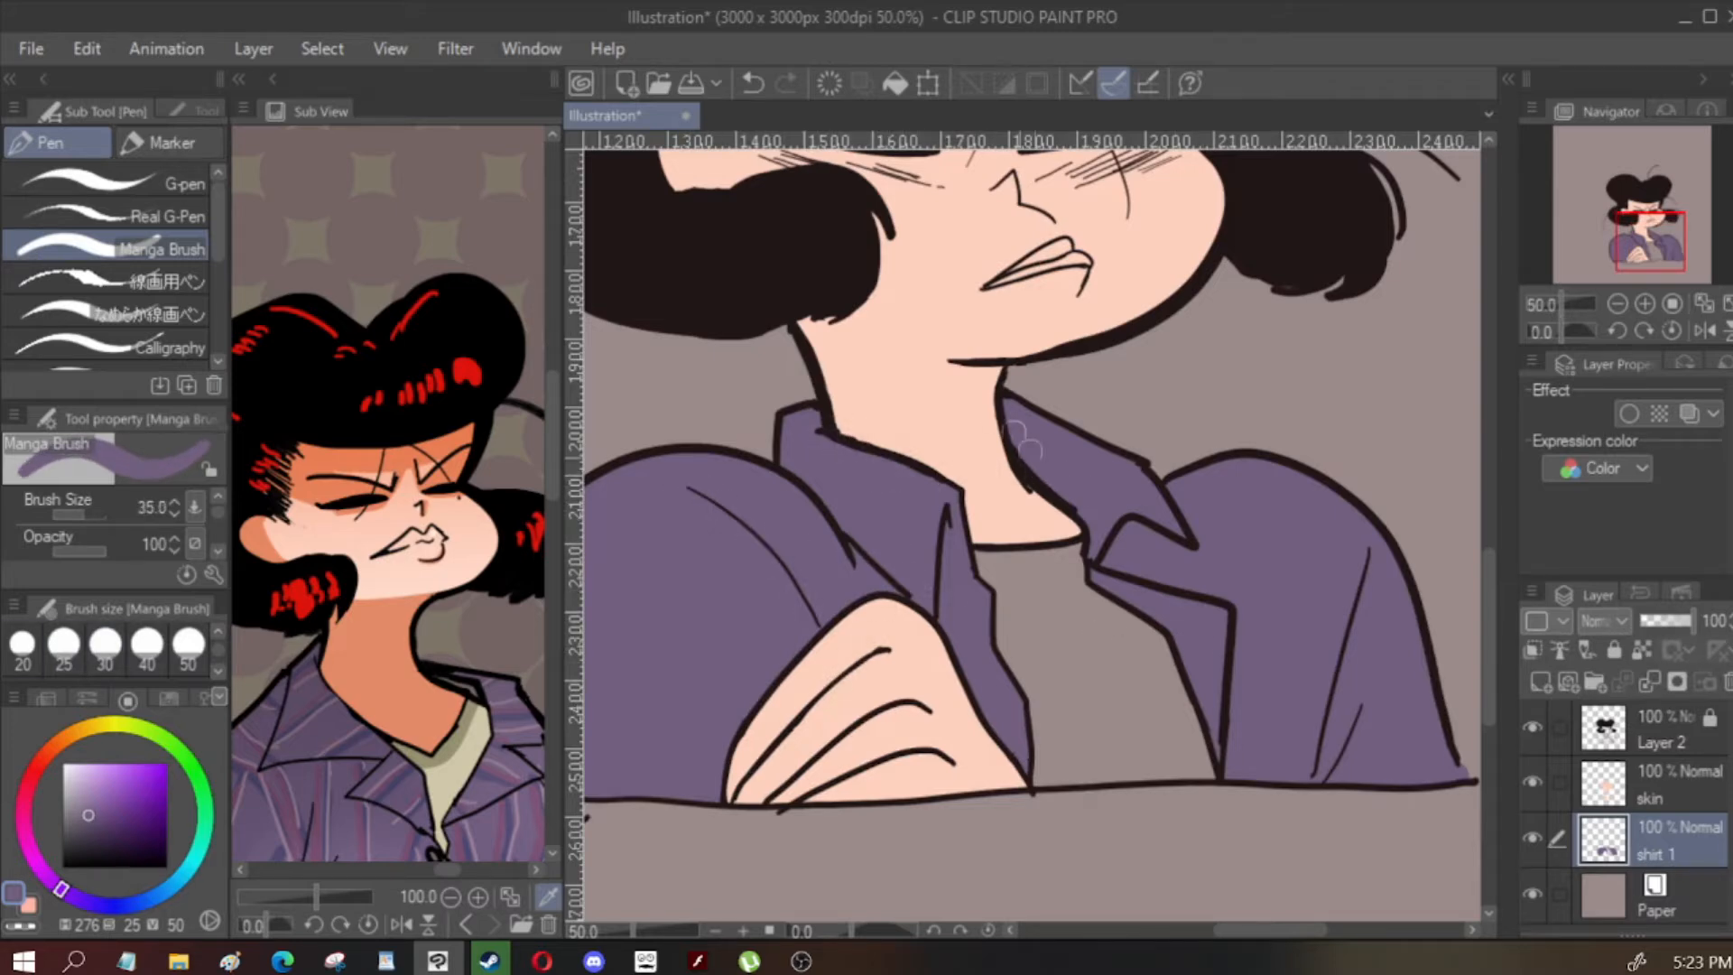
scroll(1011, 417, down, 1)
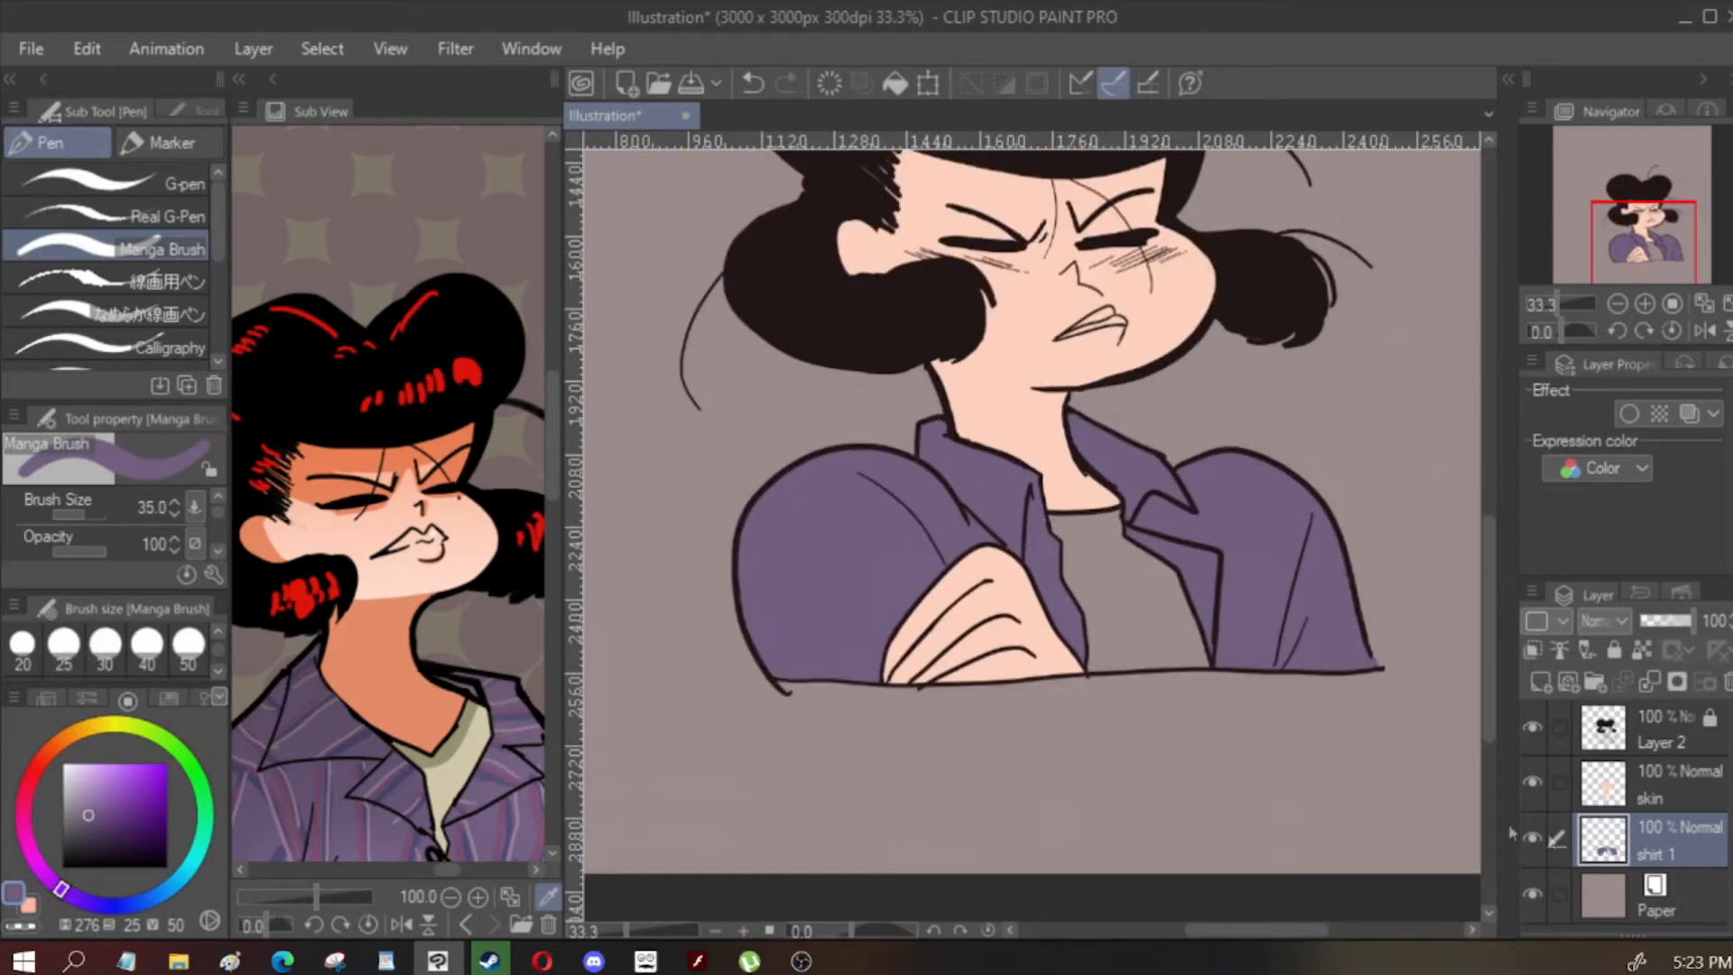
Add a new layer directly above the Paper layer and name it "shirt 2"
click(1622, 896)
click(1540, 684)
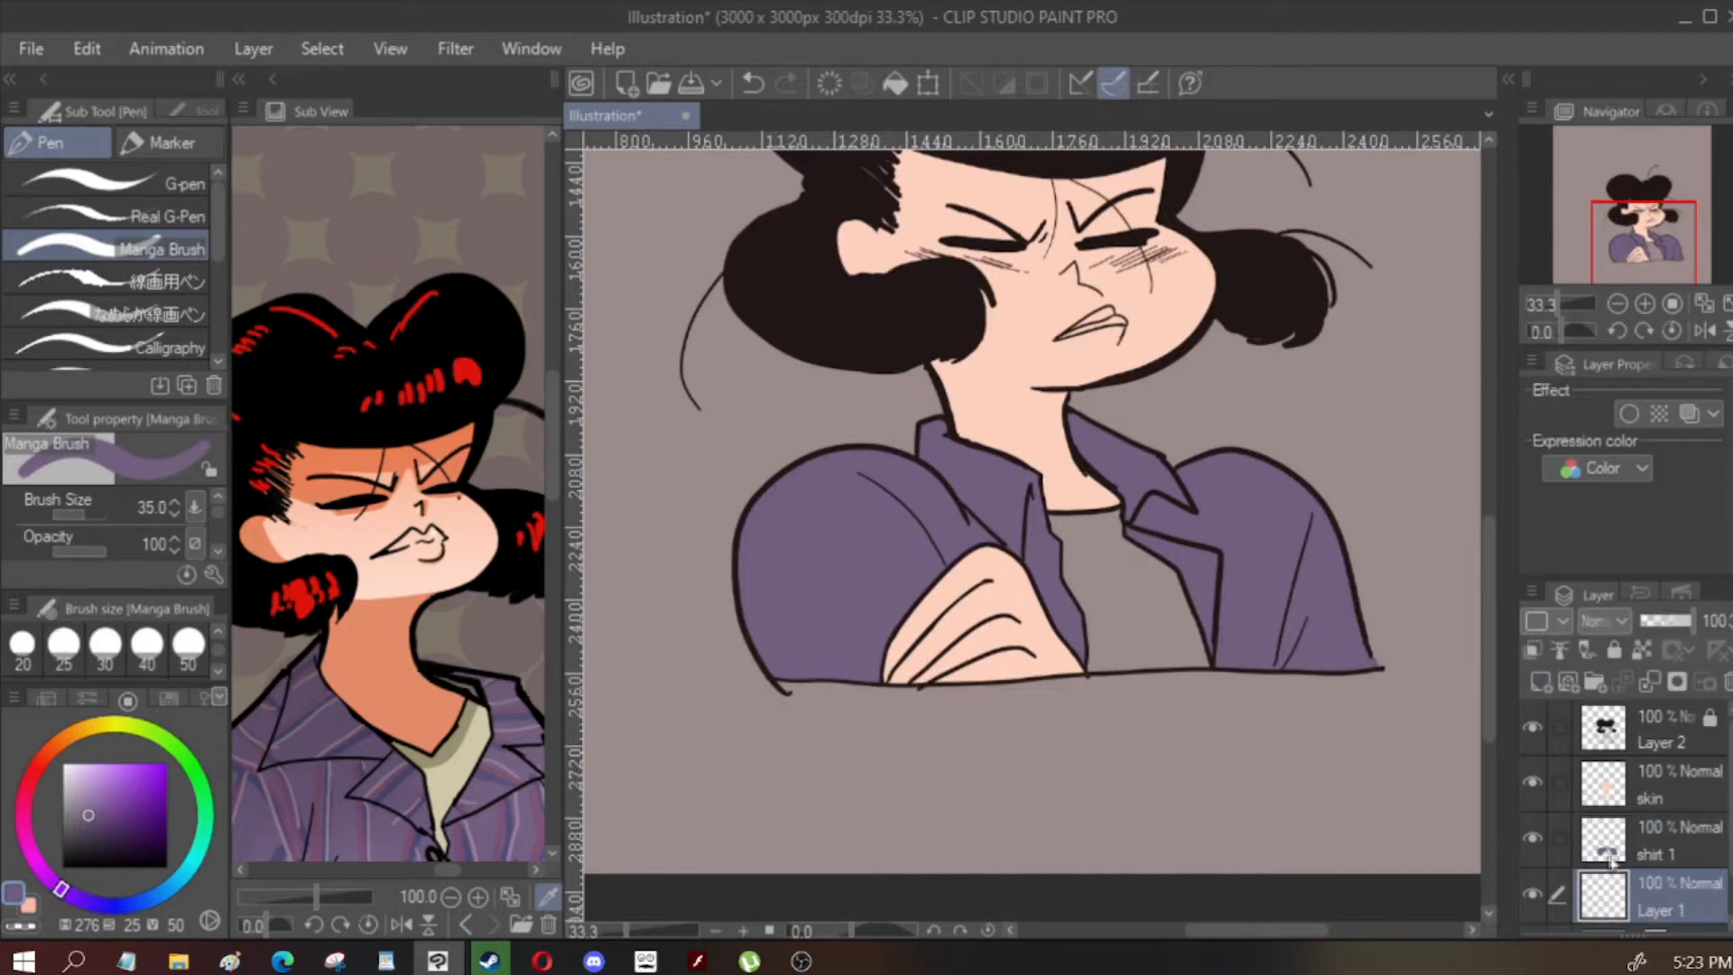
double_click(1646, 910)
text(shirt)
key(Return)
Fill the undershirt between the lapels with the beige picked from the reference image
click(476, 745)
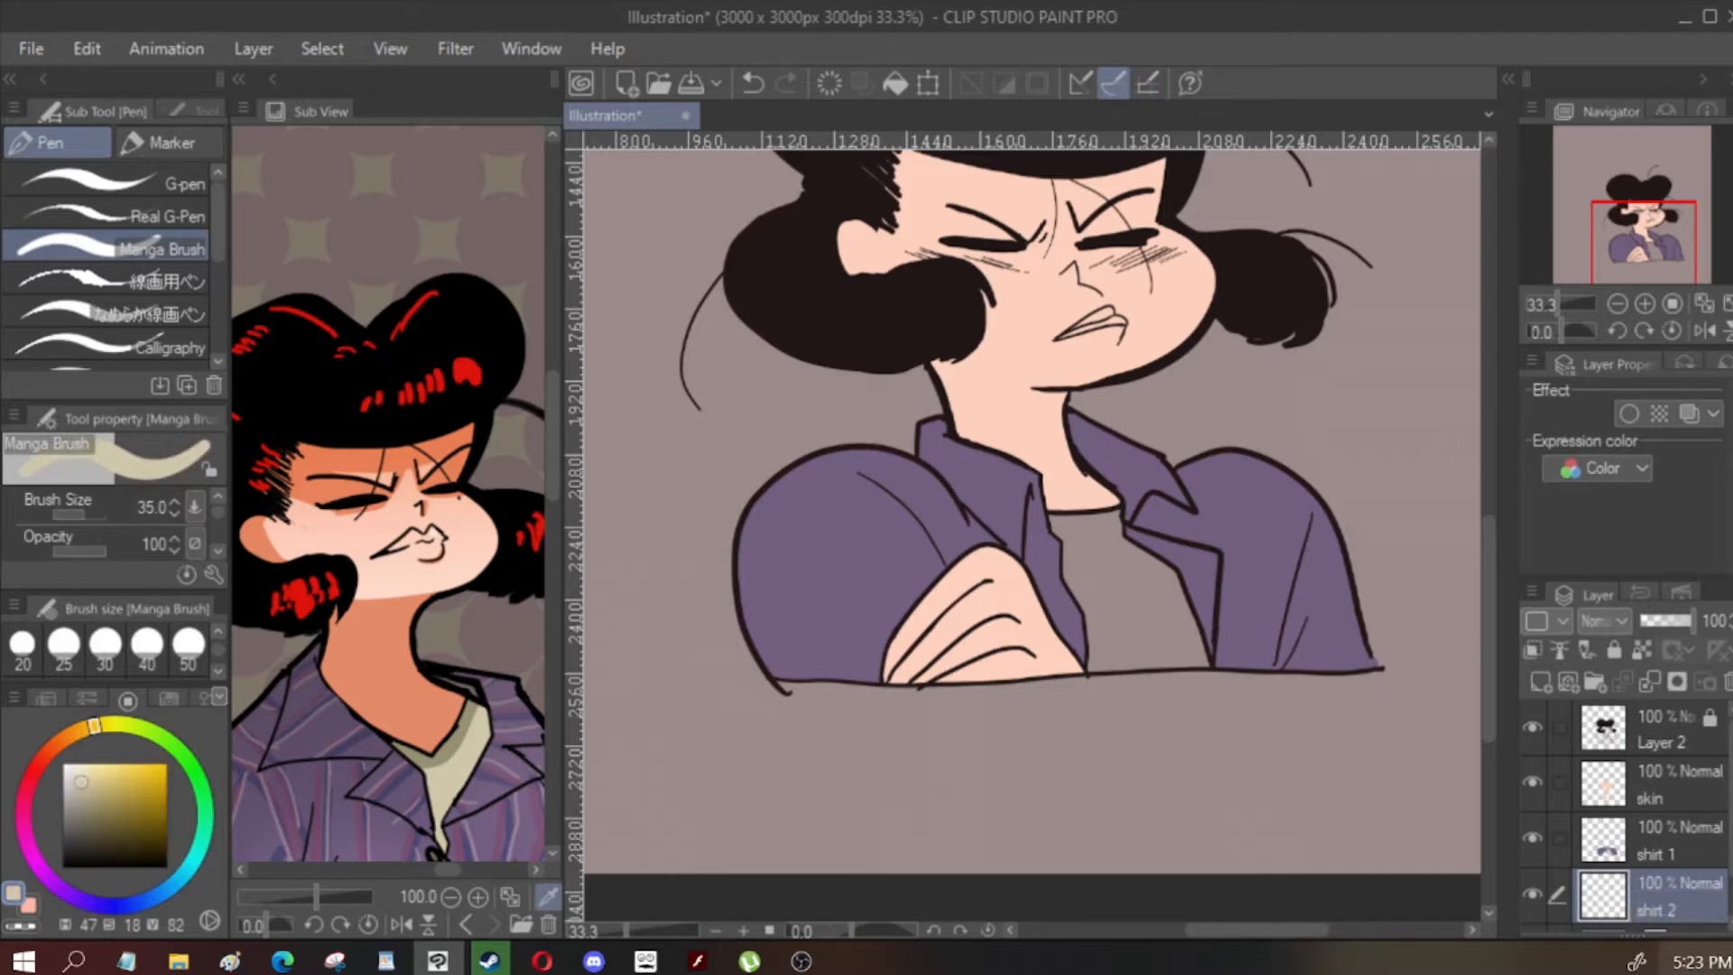
scroll(1625, 908, down, 1)
key(g)
click(1142, 596)
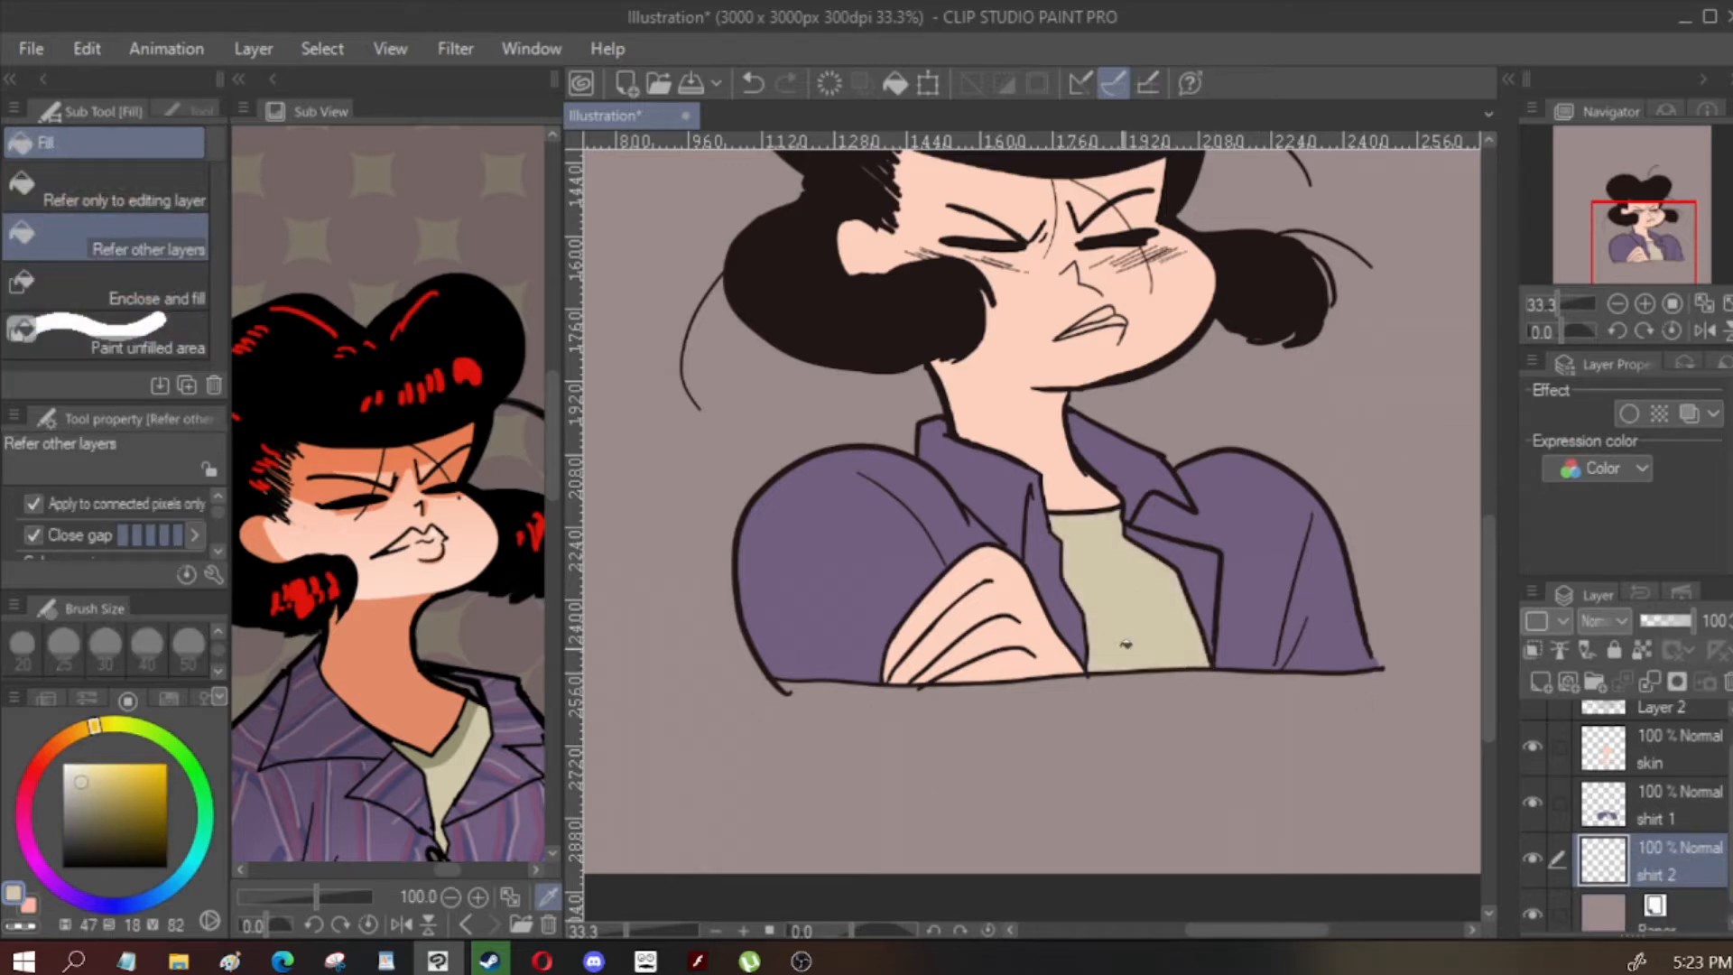
Touch up the edges of the beige undershirt fill with the Manga Brush at size 45
key(p)
key(bracketright)
key(bracketright)
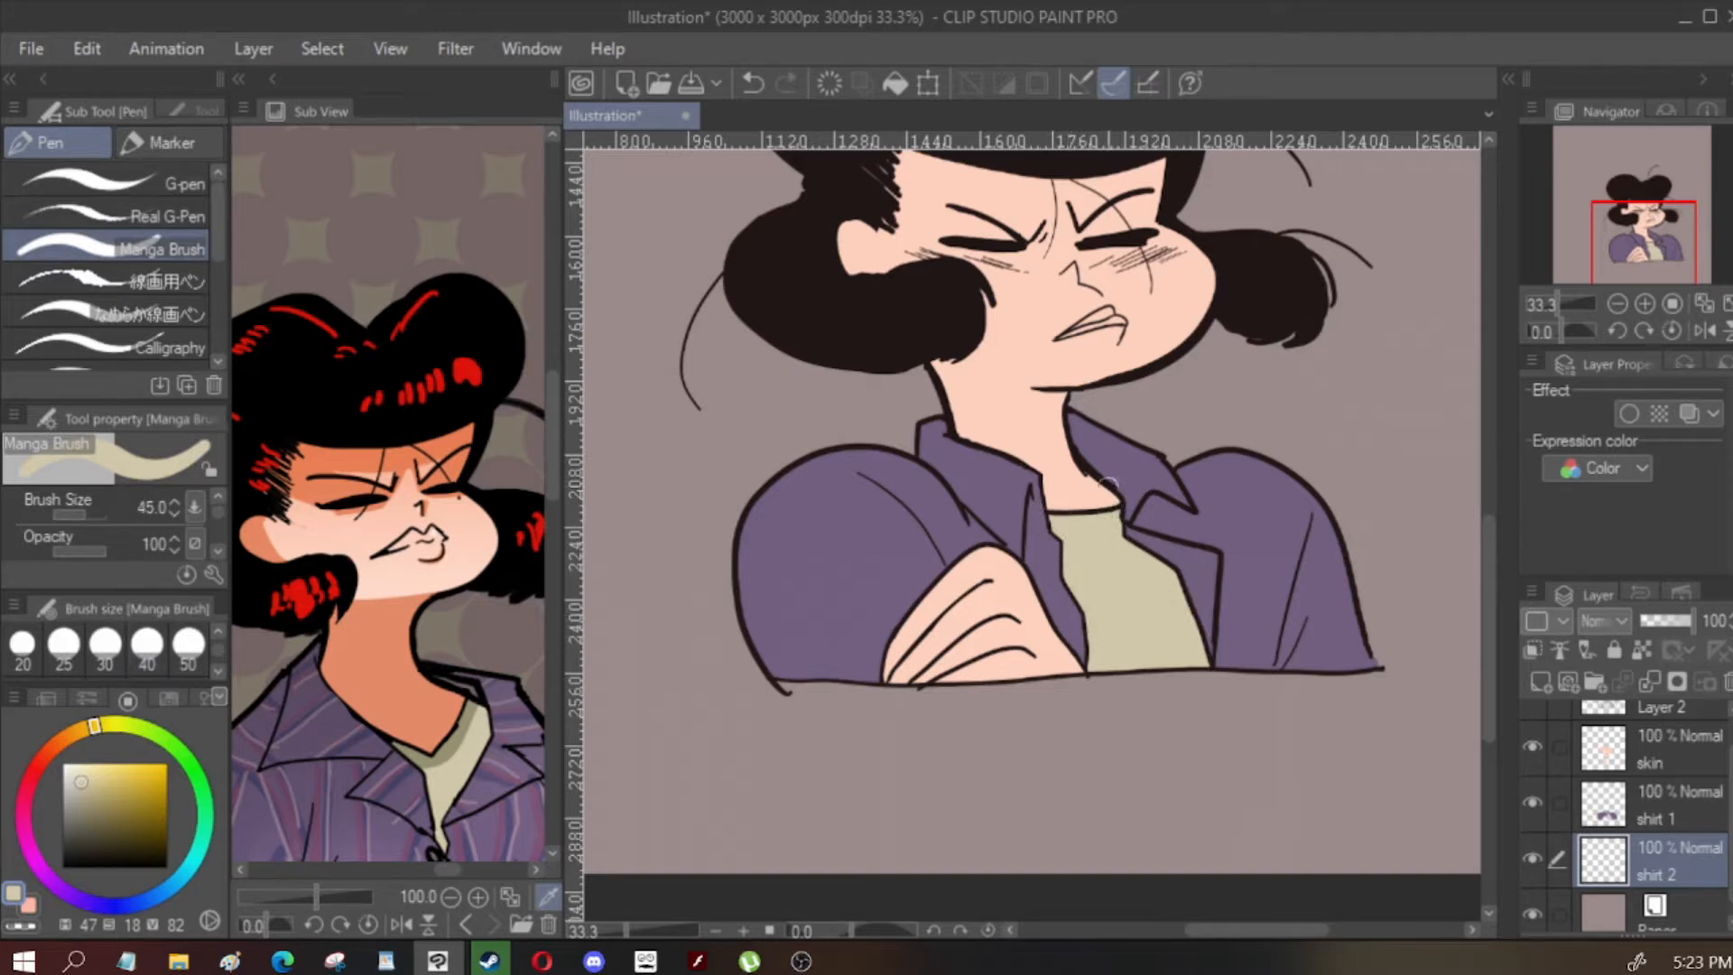
scroll(1074, 614, down, 1)
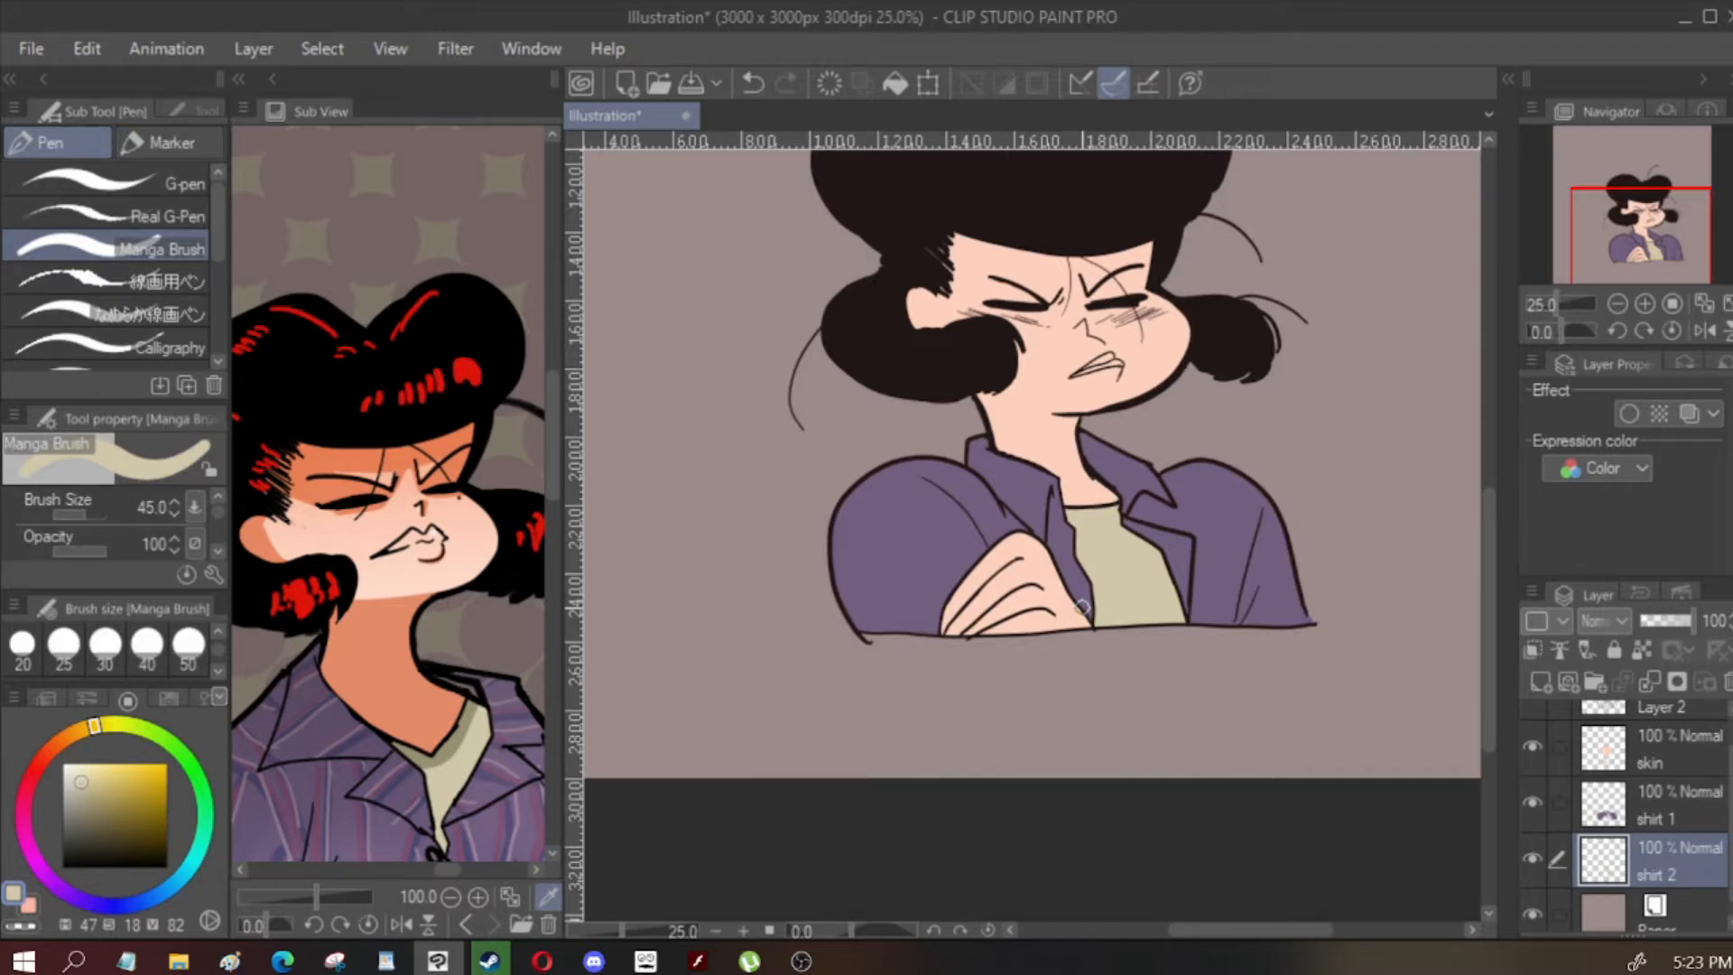
scroll(1119, 332, up, 2)
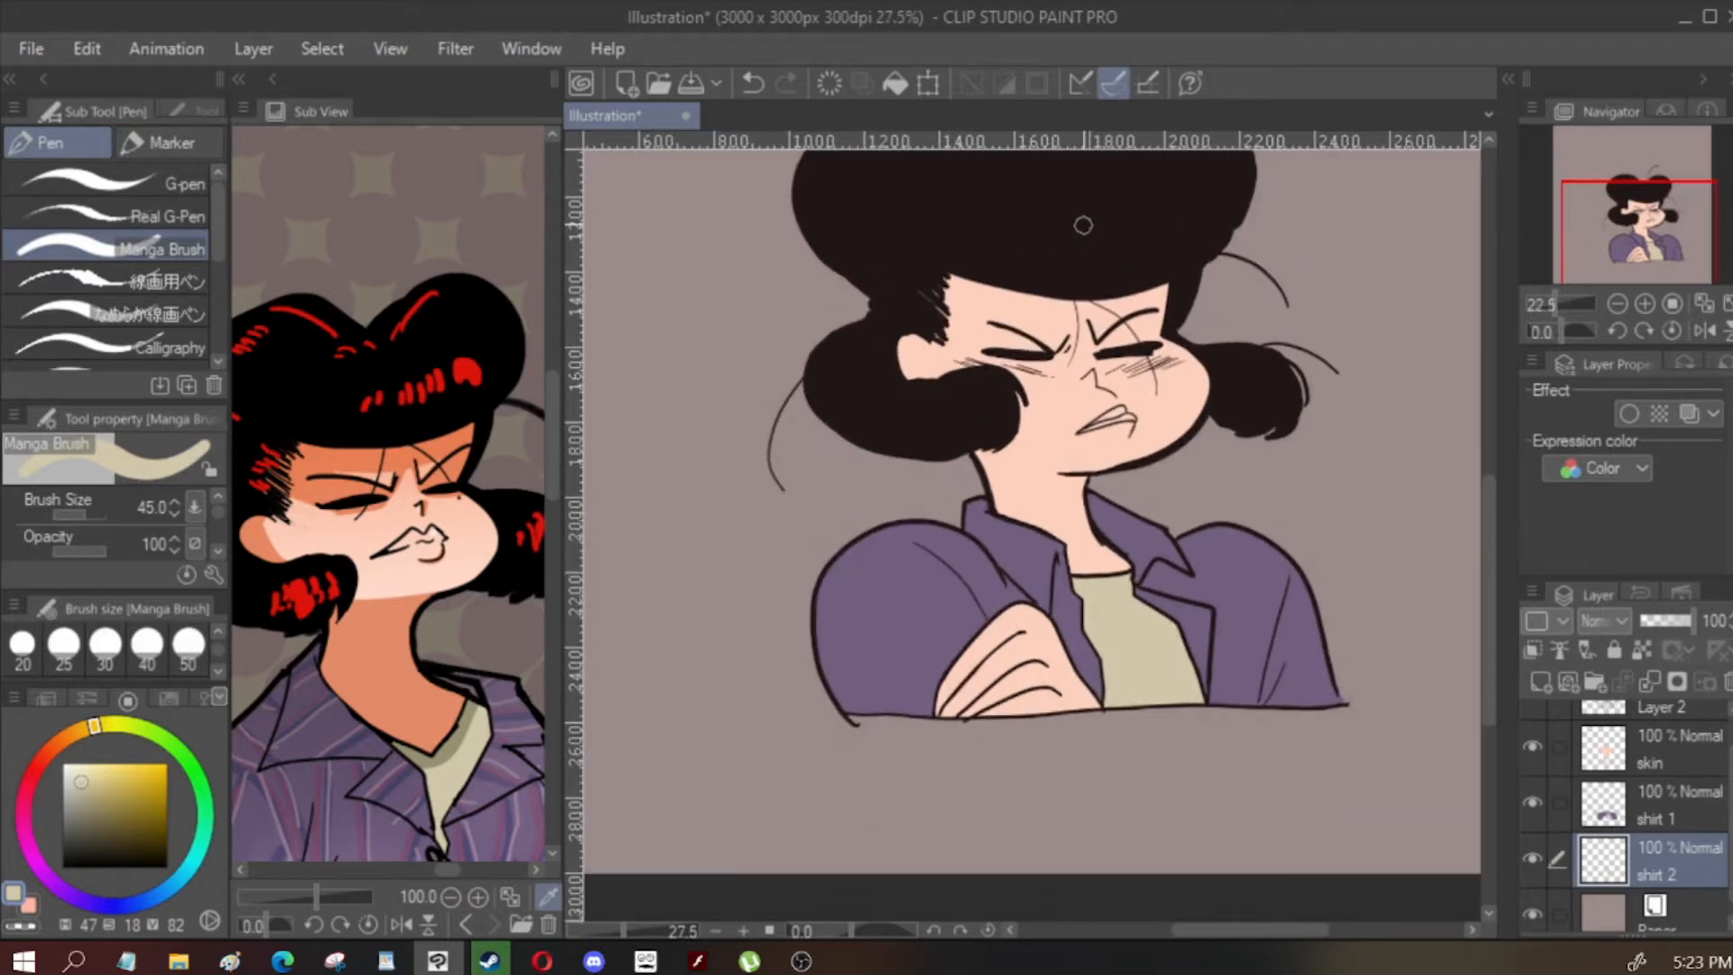
Lock the transparent pixels of the skin layer
click(1594, 742)
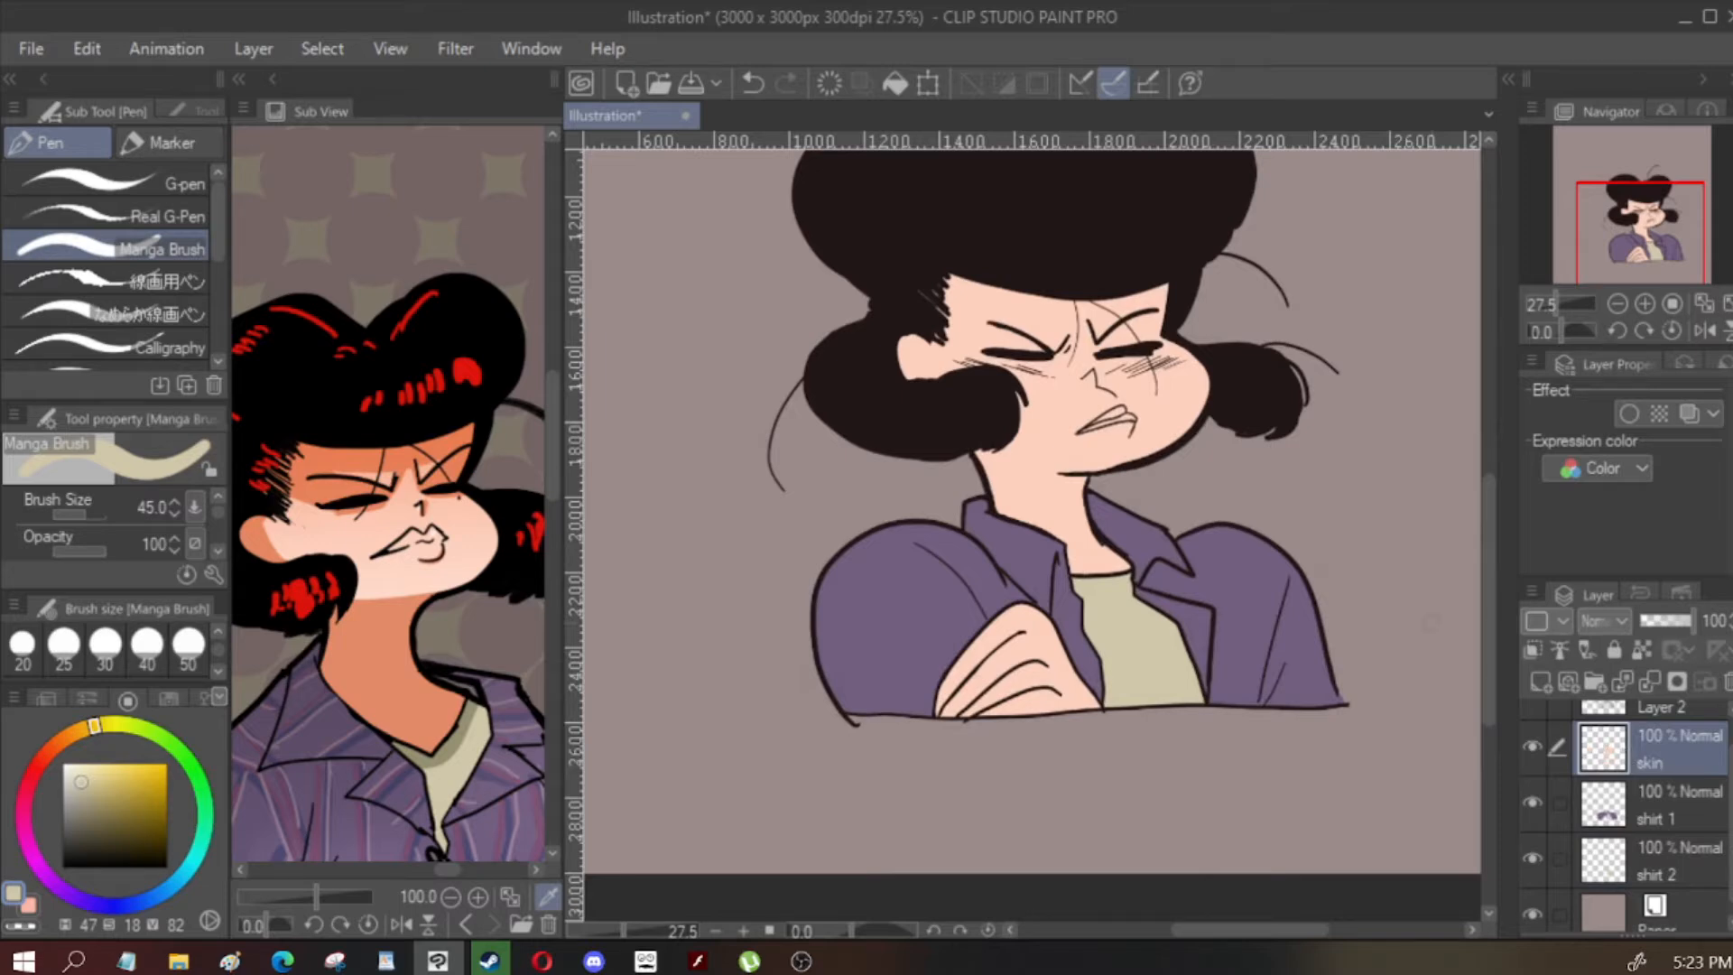
scroll(1129, 279, down, 6)
scroll(1099, 284, up, 4)
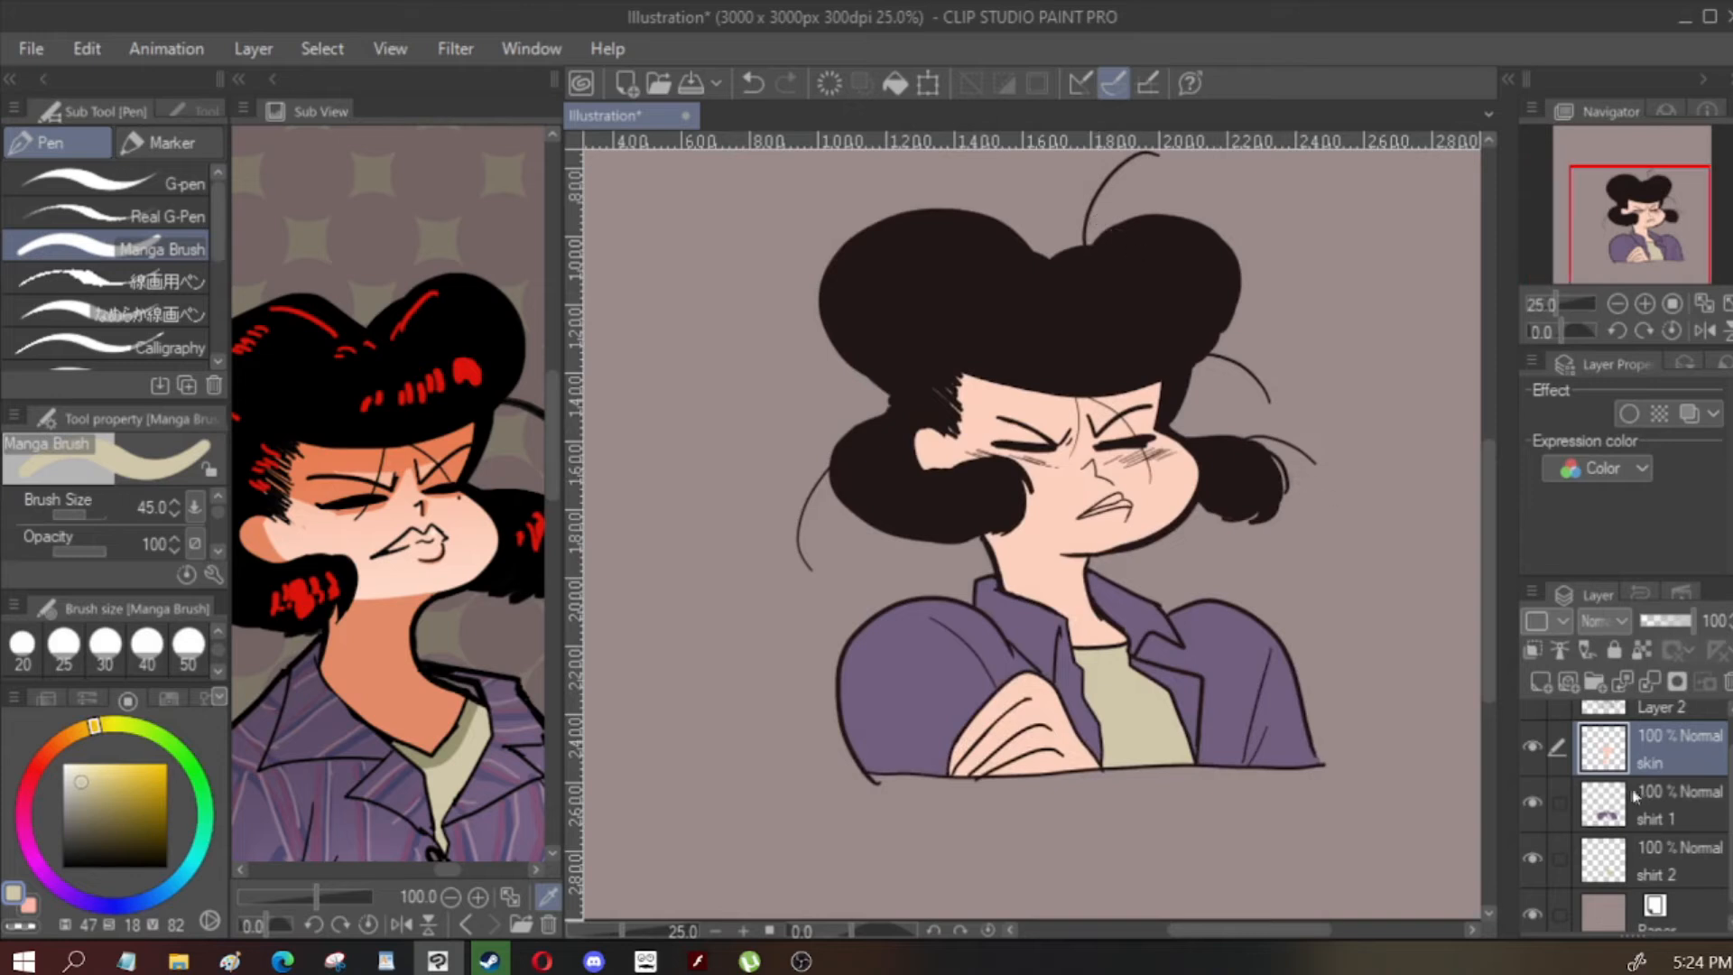
right_click(1604, 750)
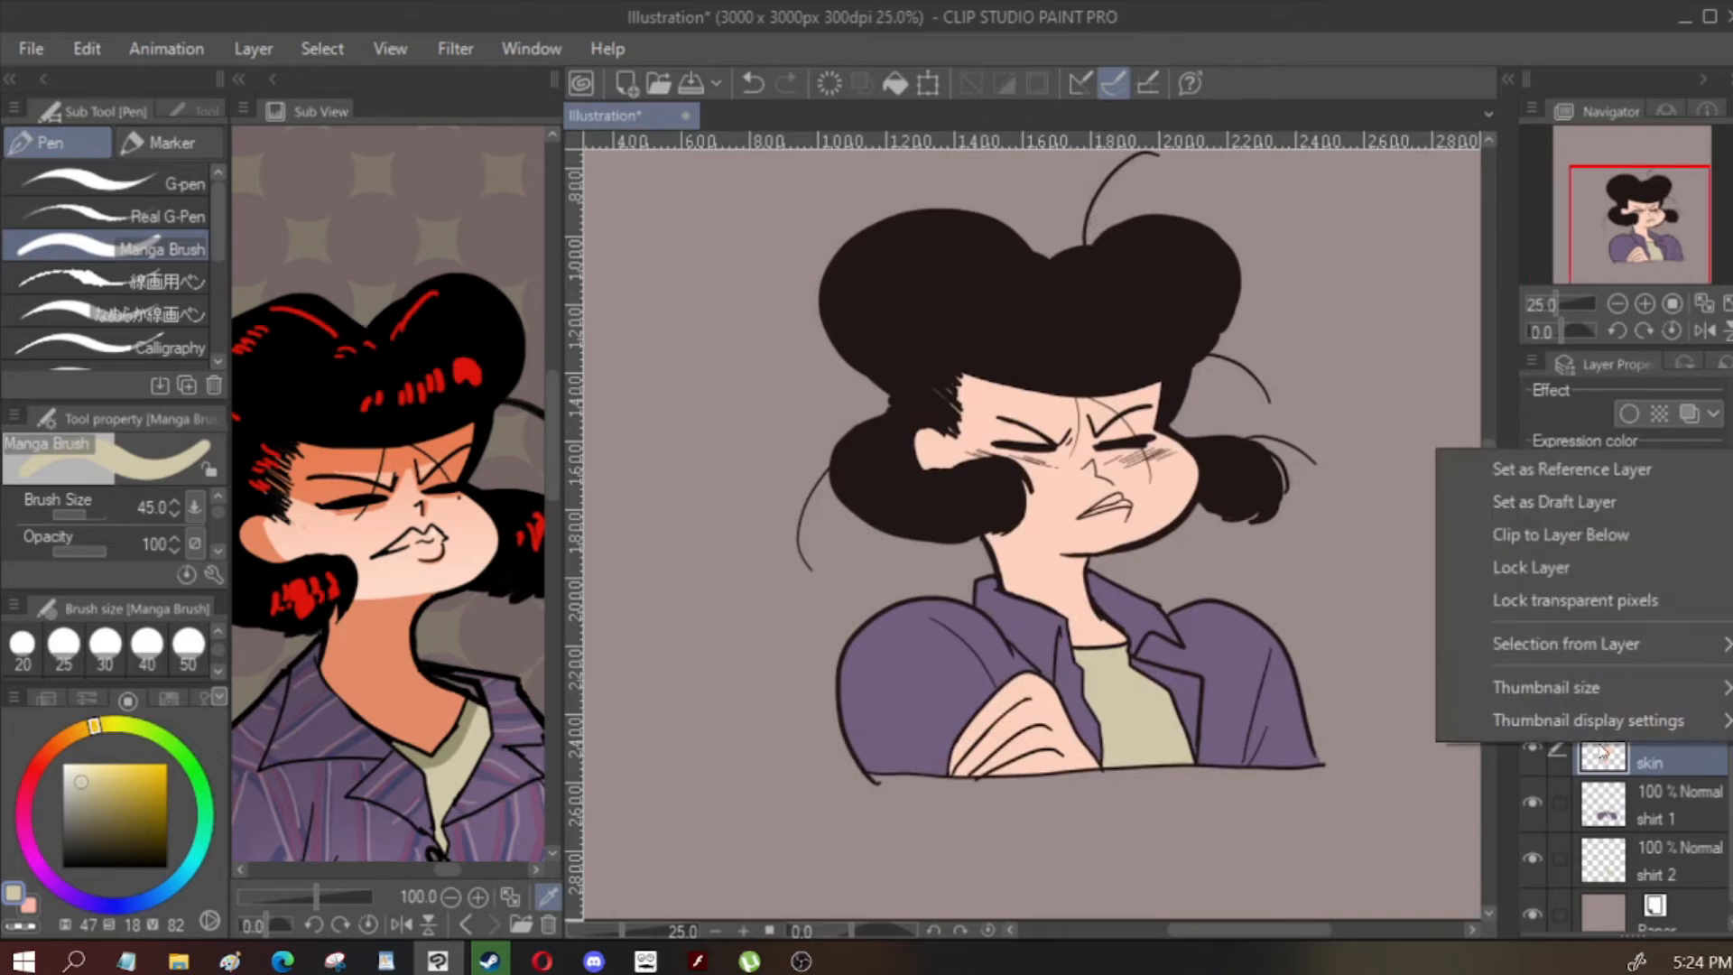
click(1612, 604)
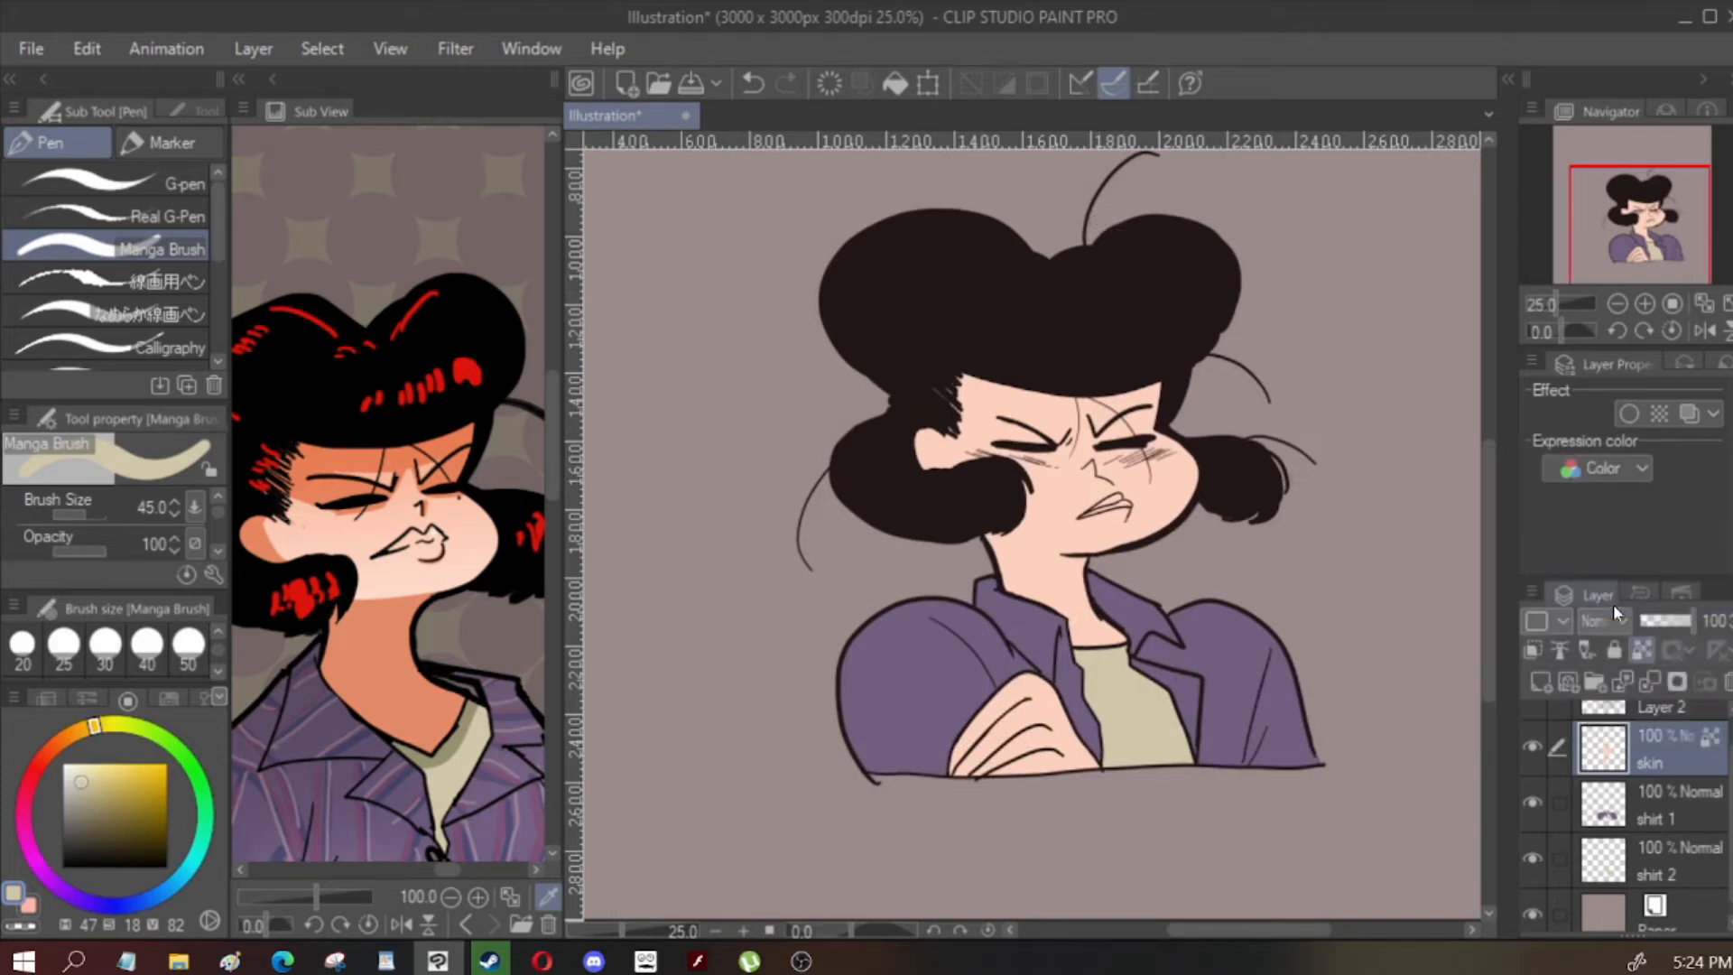
Try painting the reference's orange shadow across the upper face with the Manga Brush at size 350
click(380, 452)
key(])
key(])
key(])
key(])
key(])
key(])
key(])
key(])
key(])
key(])
key(])
mouse_move(973, 380)
mouse_down()
mouse_move(1004, 410)
mouse_move(1138, 343)
mouse_up()
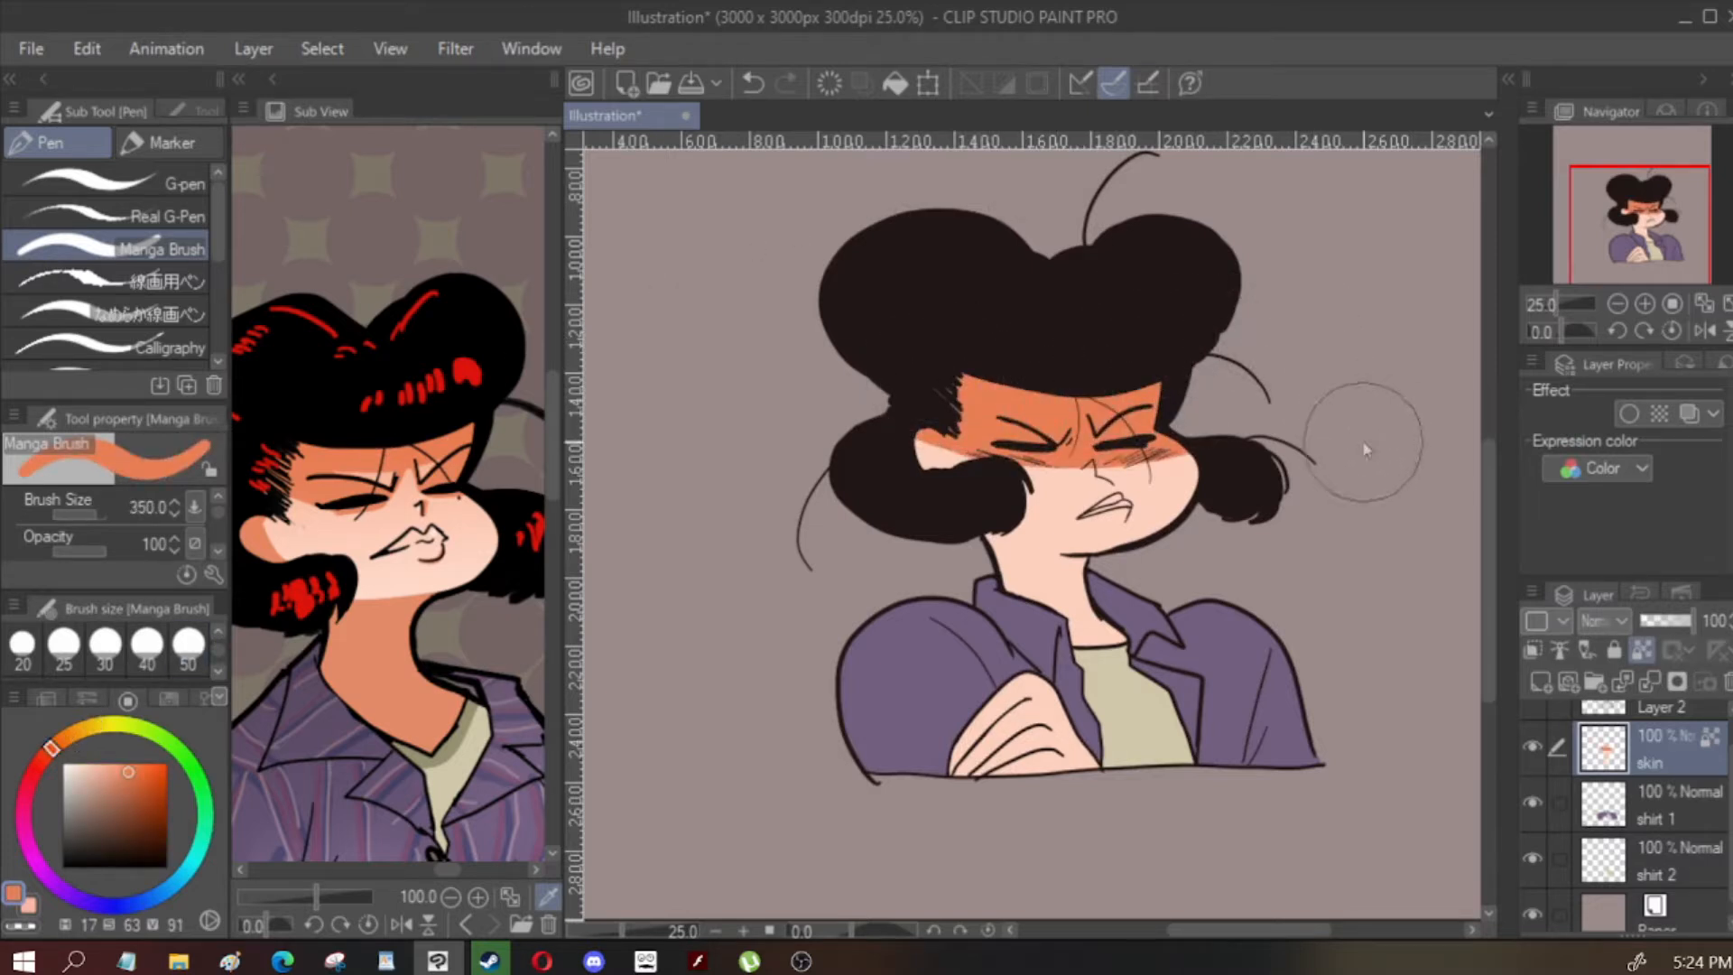
key(ctrl+z)
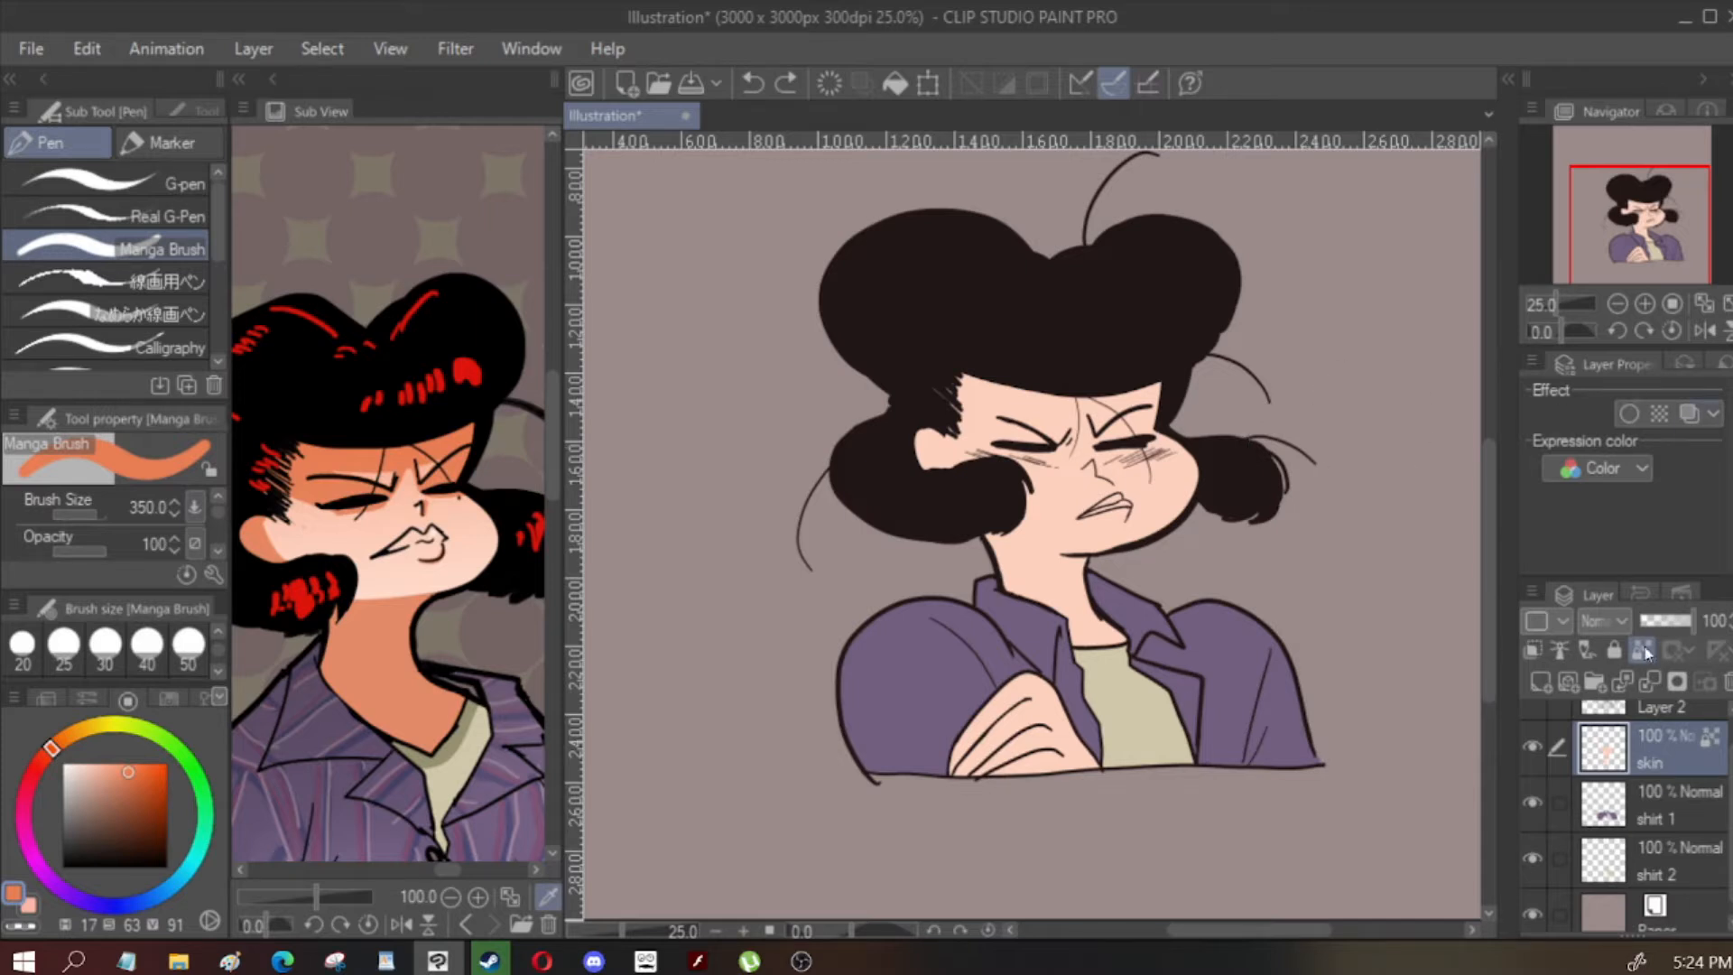
Create a selection from the skin layer's painted area and check it with that layer hidden and shown
ctrl+click(1607, 749)
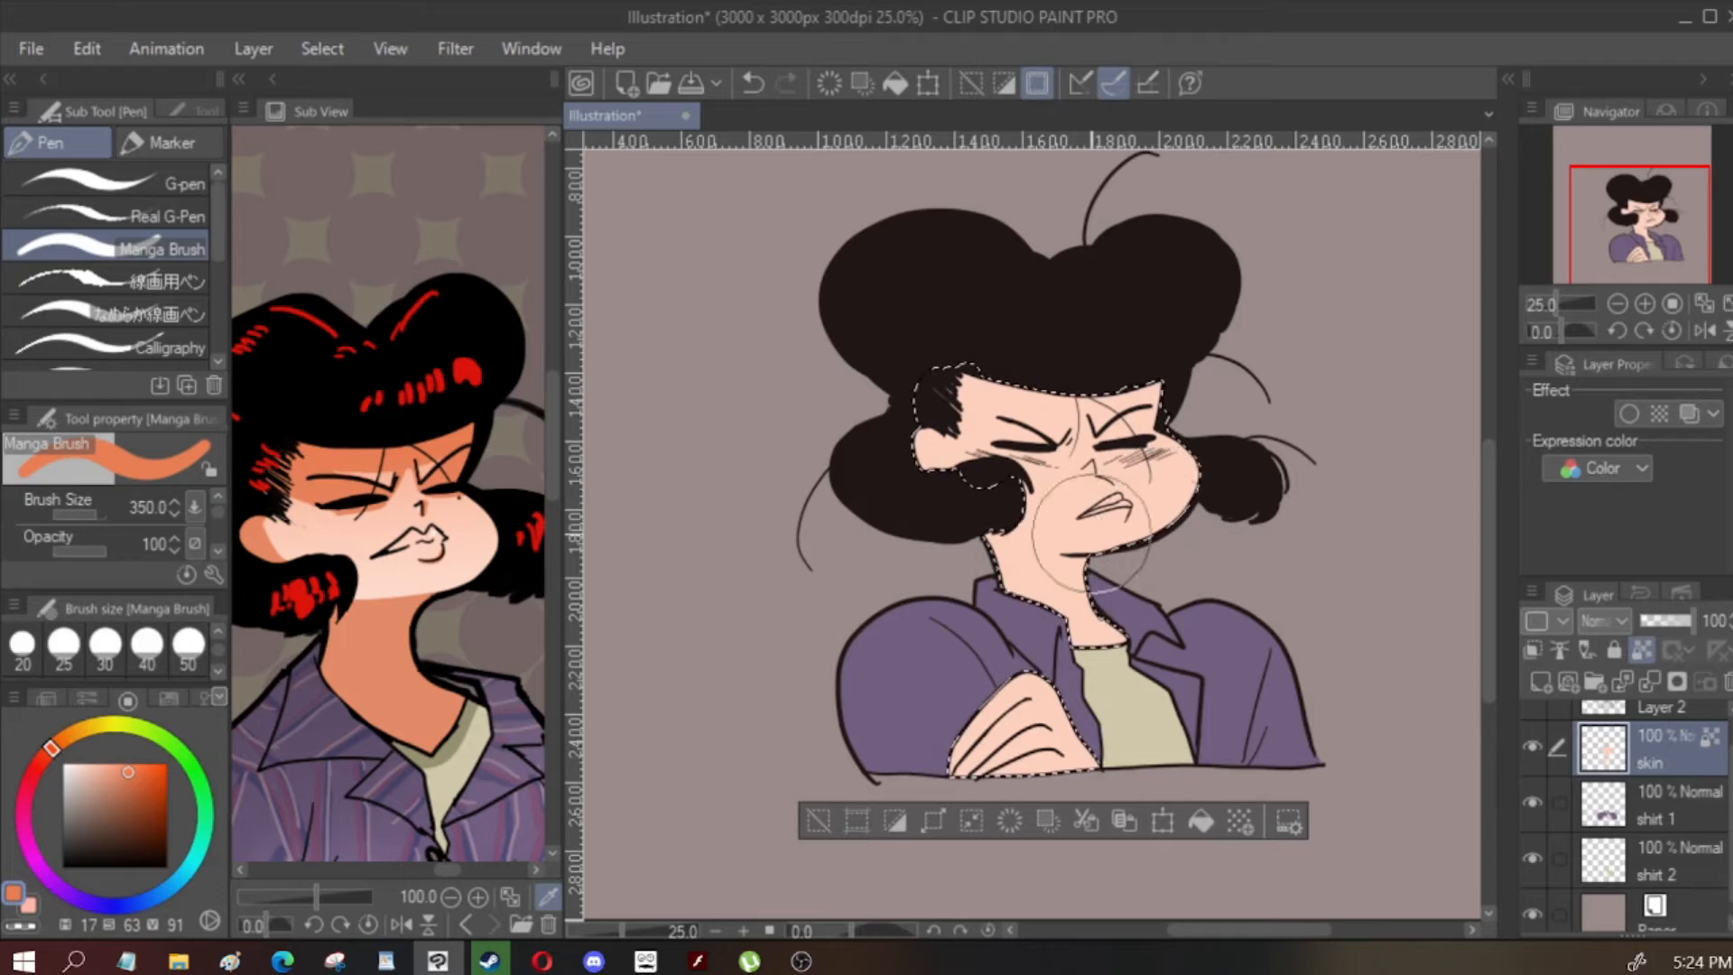
scroll(1090, 533, up, 3)
click(1532, 746)
click(1530, 748)
click(1529, 748)
click(1529, 747)
key(ctrl+minus)
click(1530, 746)
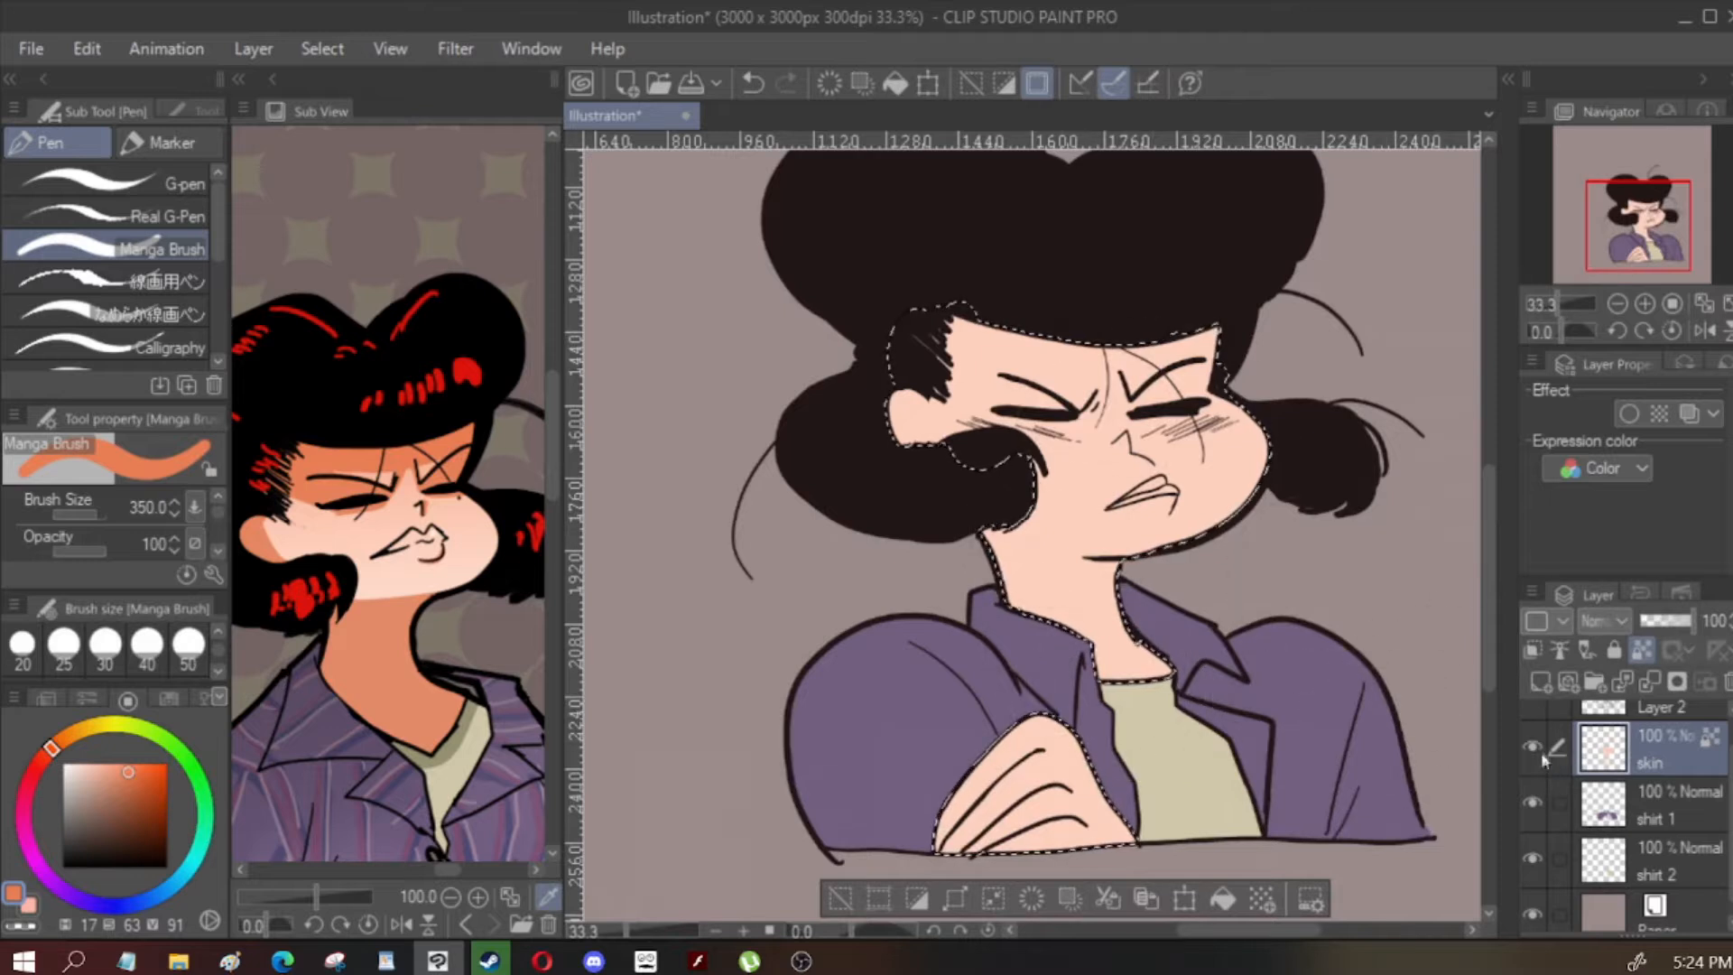
Try painting the selected face, neck and hand bright yellow-green with the Manga Brush at size 350
click(137, 727)
click(166, 764)
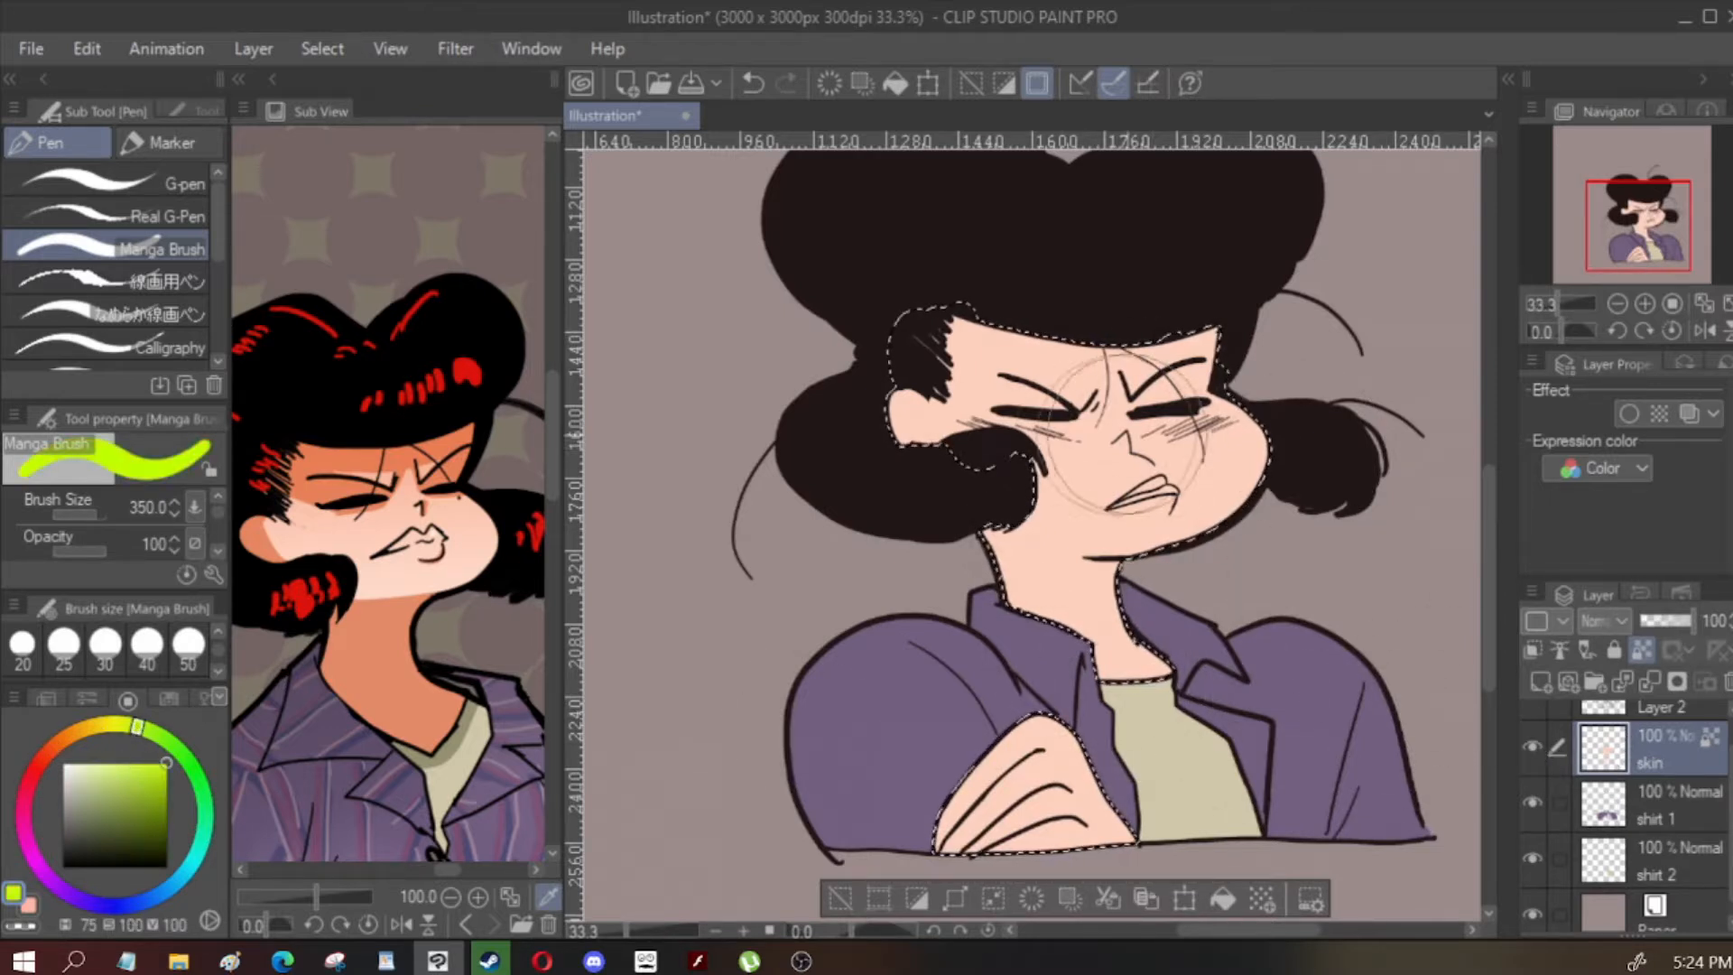
mouse_move(784, 636)
mouse_down()
mouse_move(1245, 428)
mouse_move(769, 559)
mouse_move(943, 262)
mouse_move(1011, 768)
mouse_move(1318, 479)
mouse_move(1273, 649)
mouse_up()
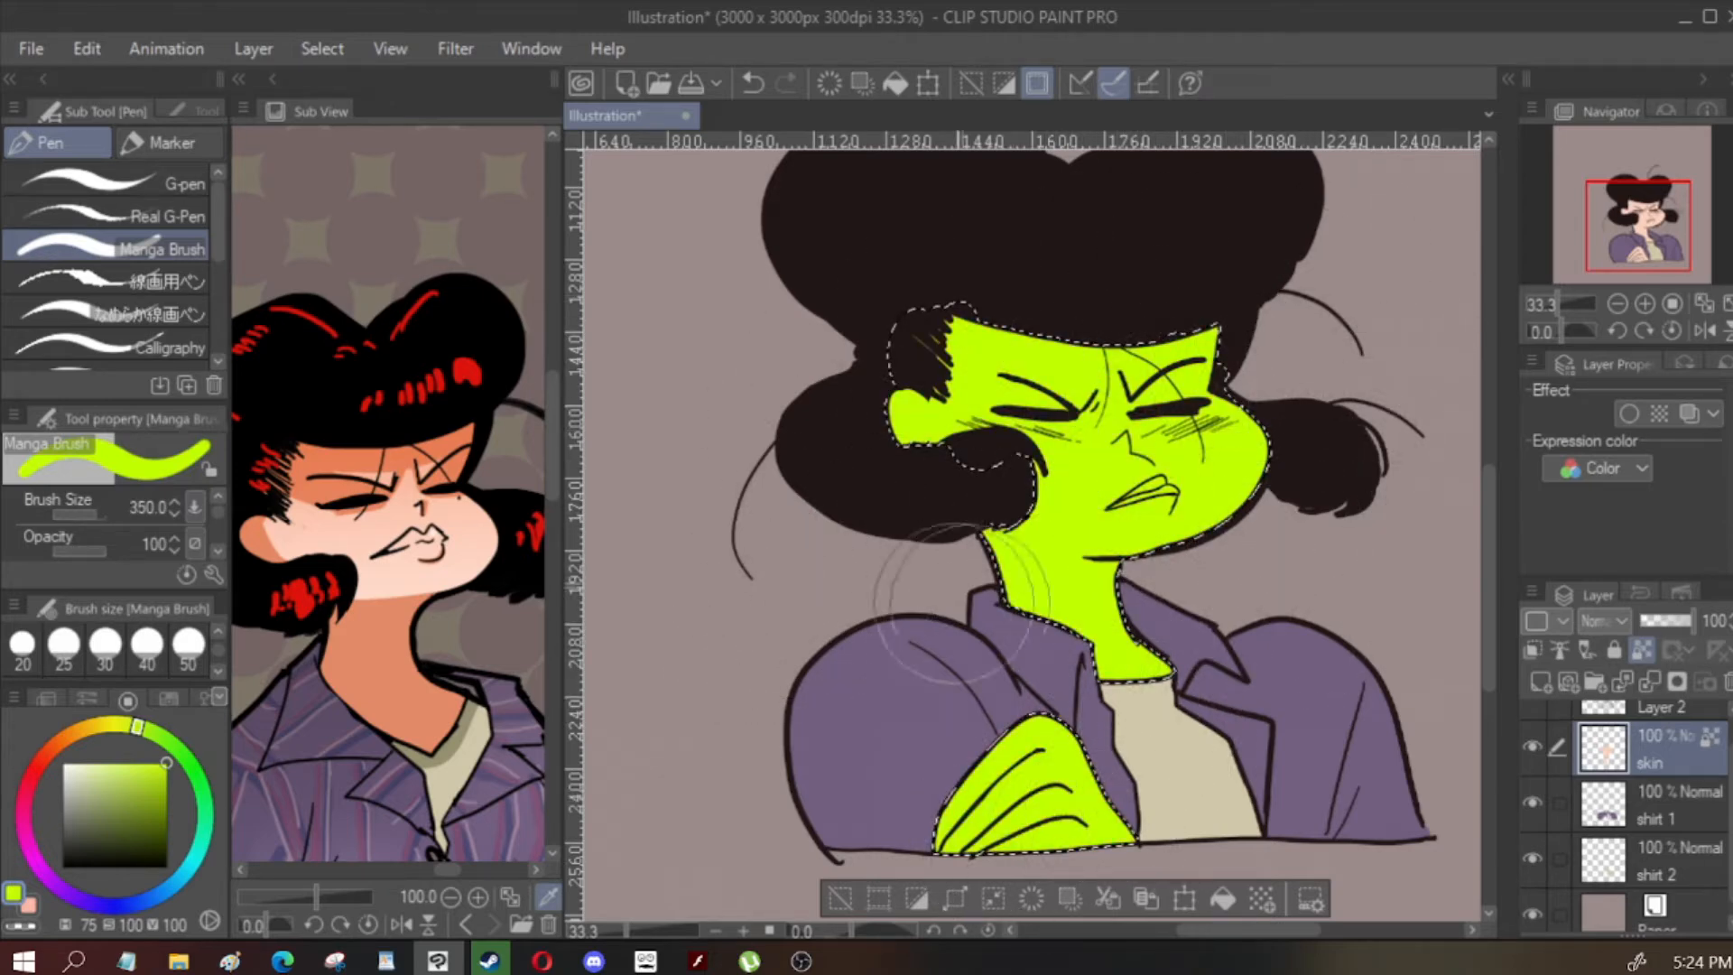
scroll(1137, 451, down, 1)
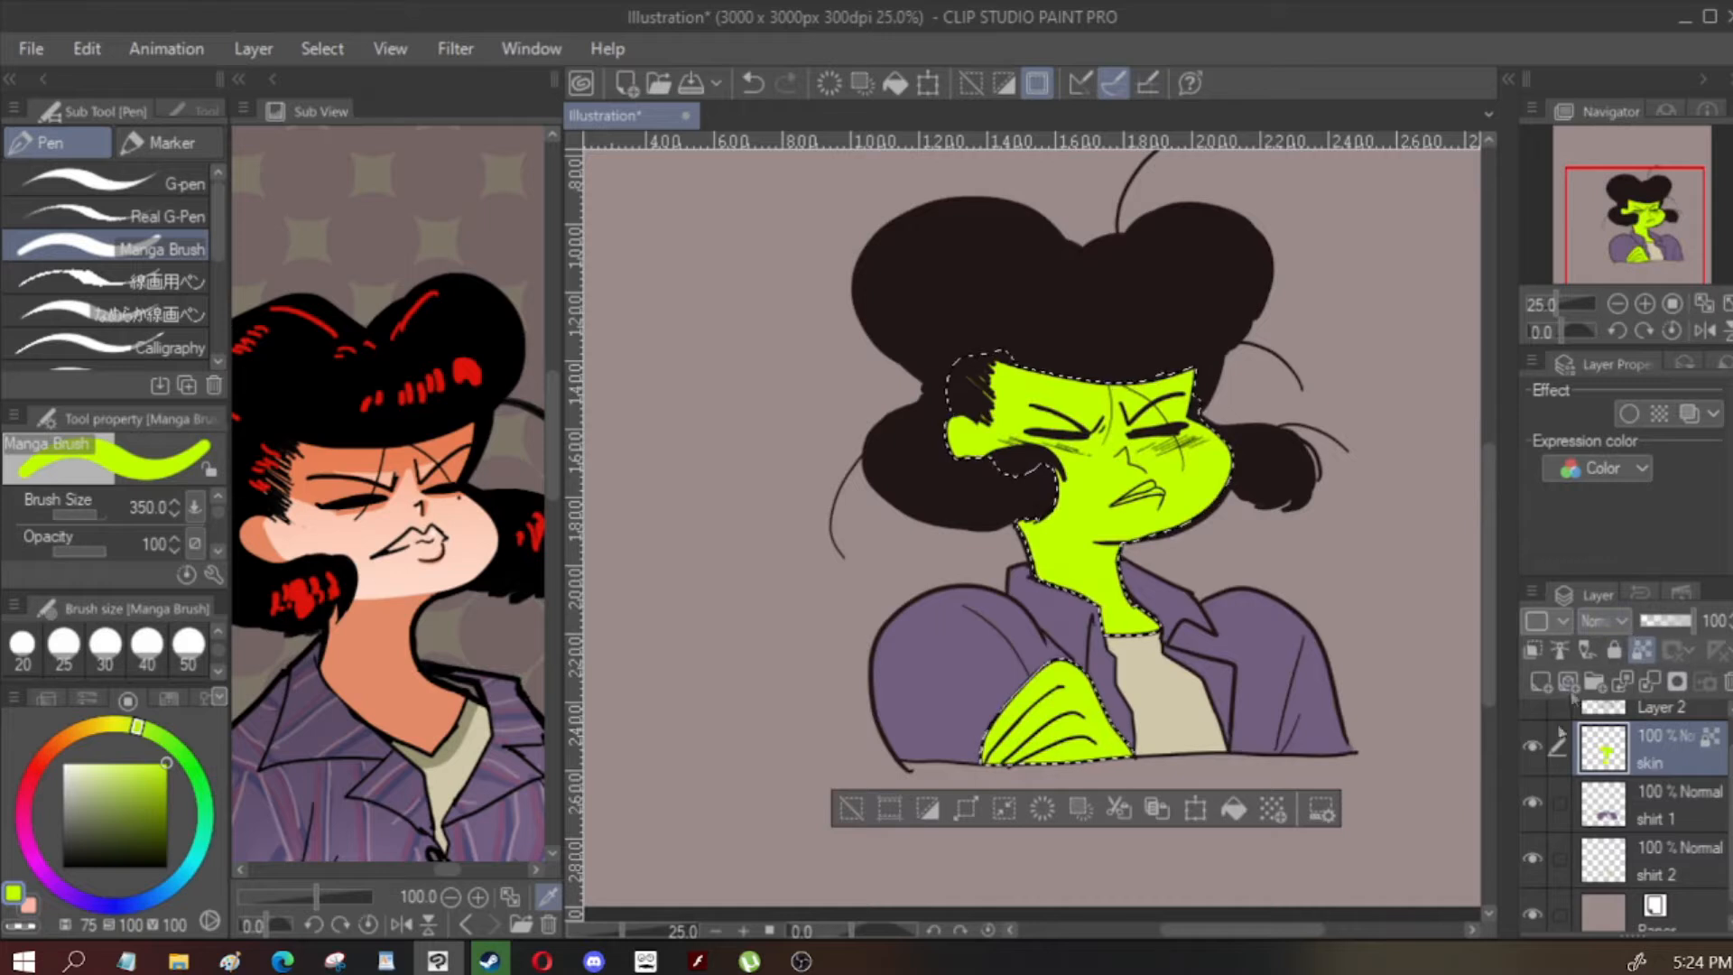
Inspect the green skin area with the shirt 1 and shirt 2 layers hidden, and show both layers again
click(1533, 802)
scroll(1534, 812, up, 1)
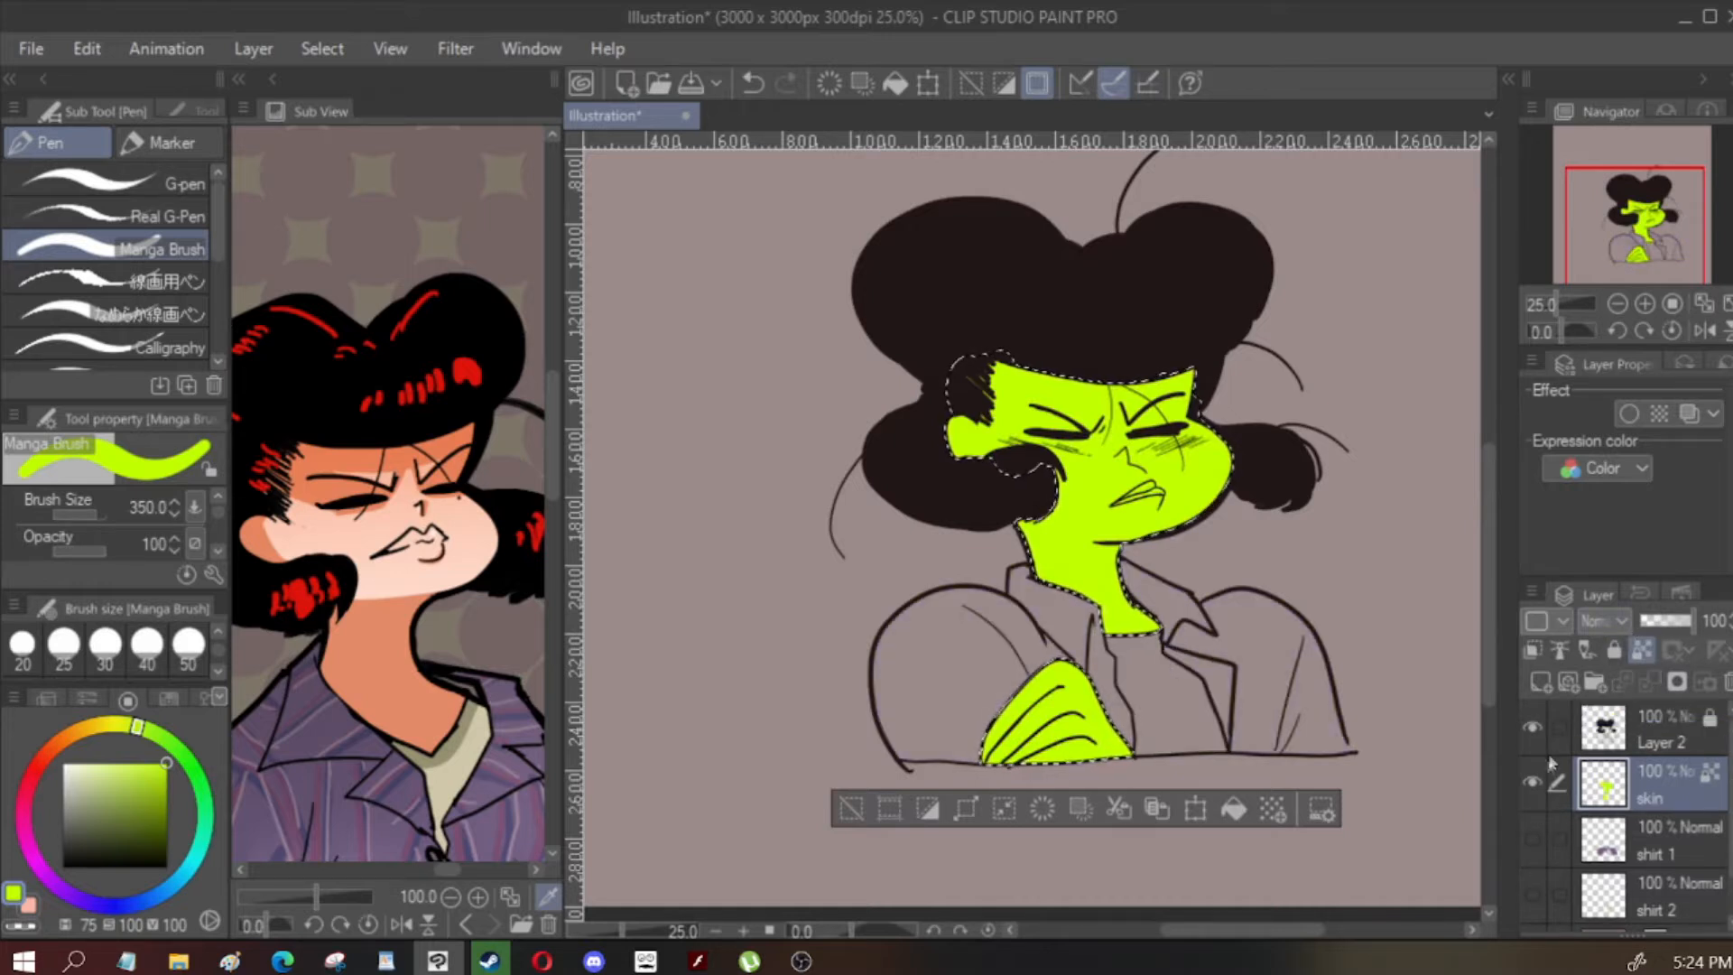
click(1542, 734)
click(1542, 734)
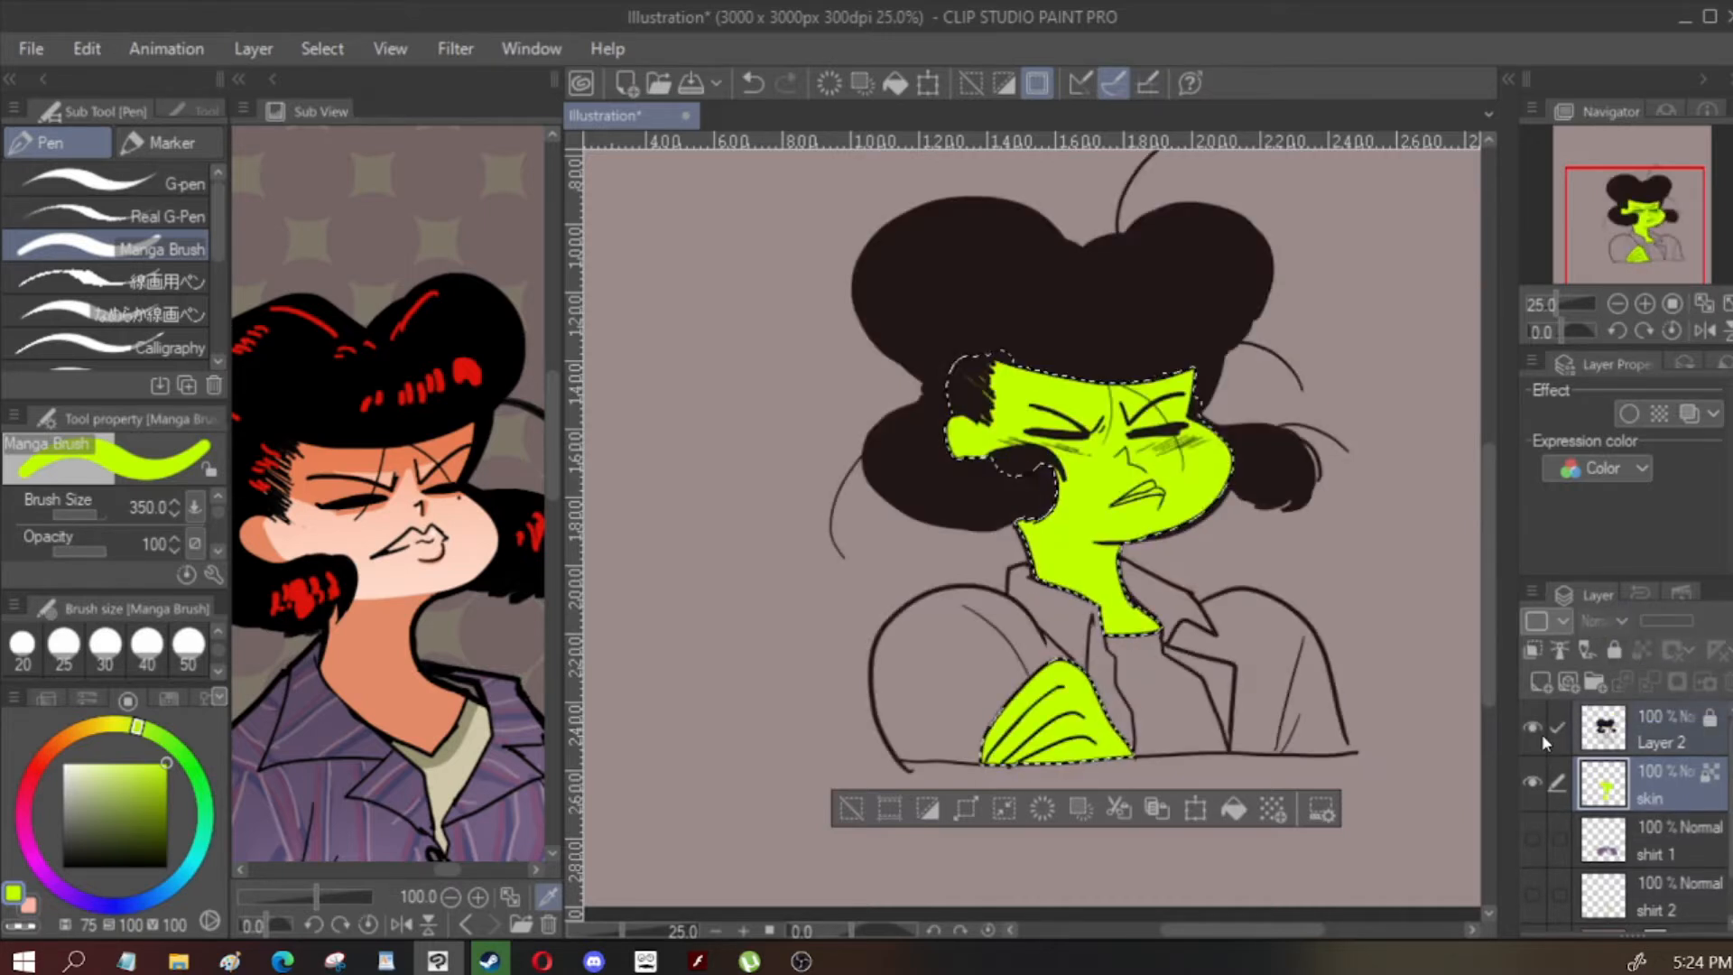
click(1533, 837)
scroll(1537, 828, down, 1)
click(1535, 841)
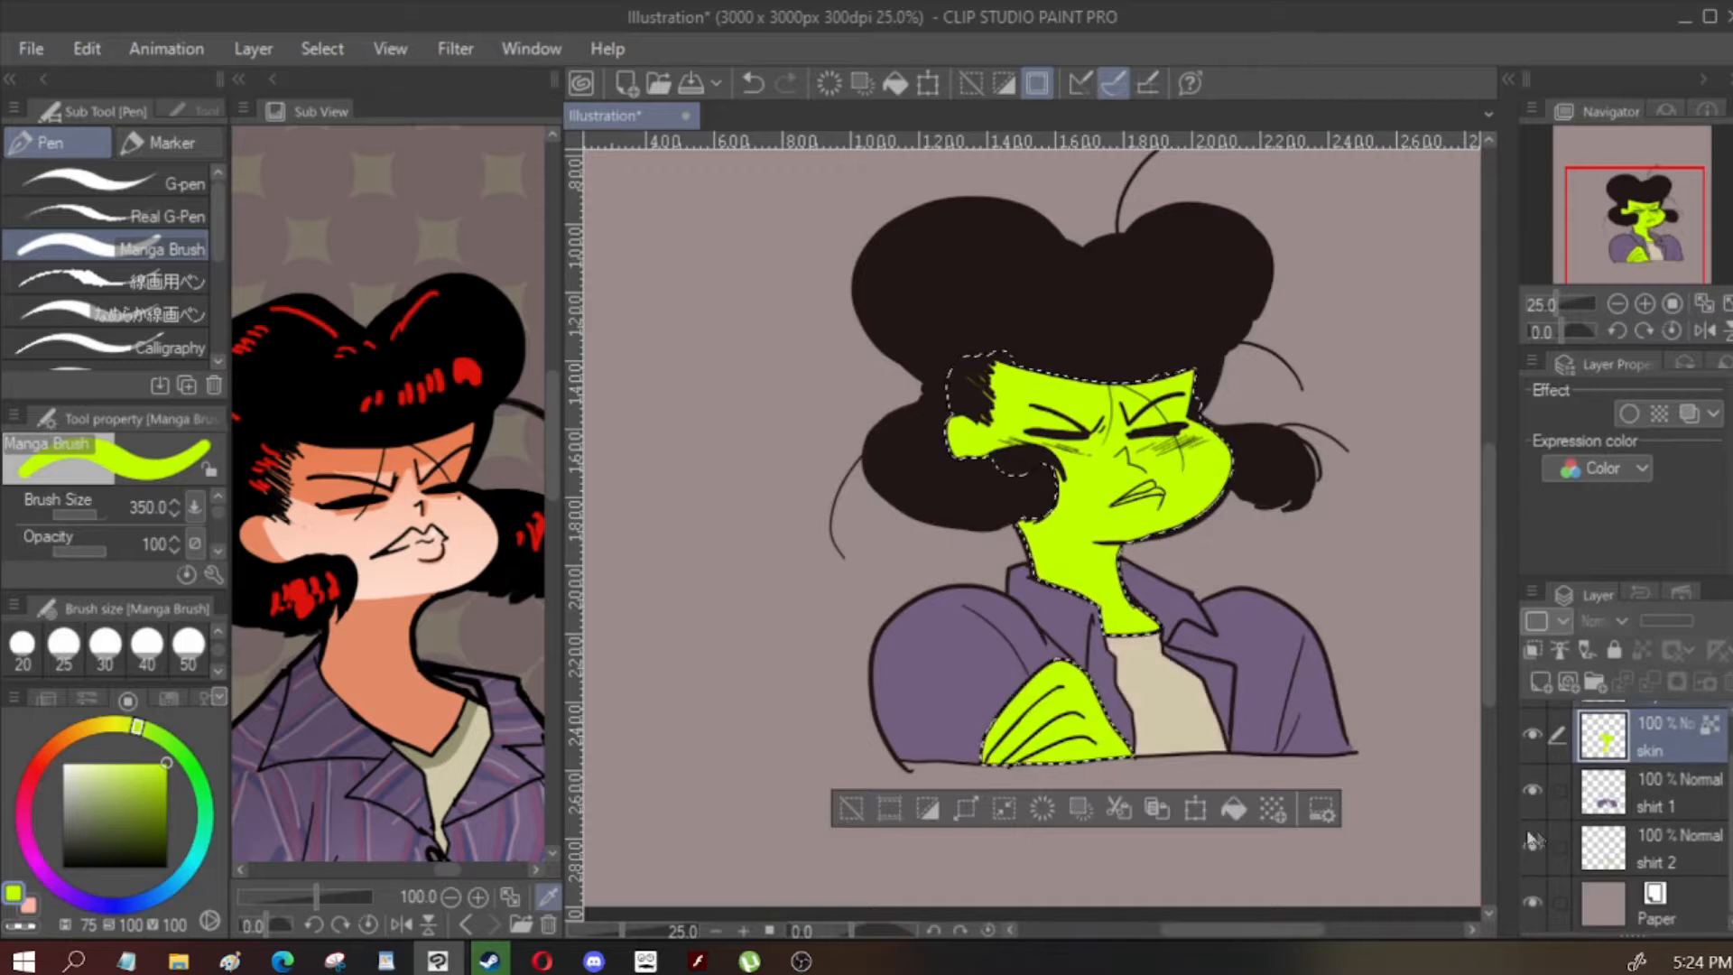
Add a new raster layer directly above the skin layer
click(1539, 683)
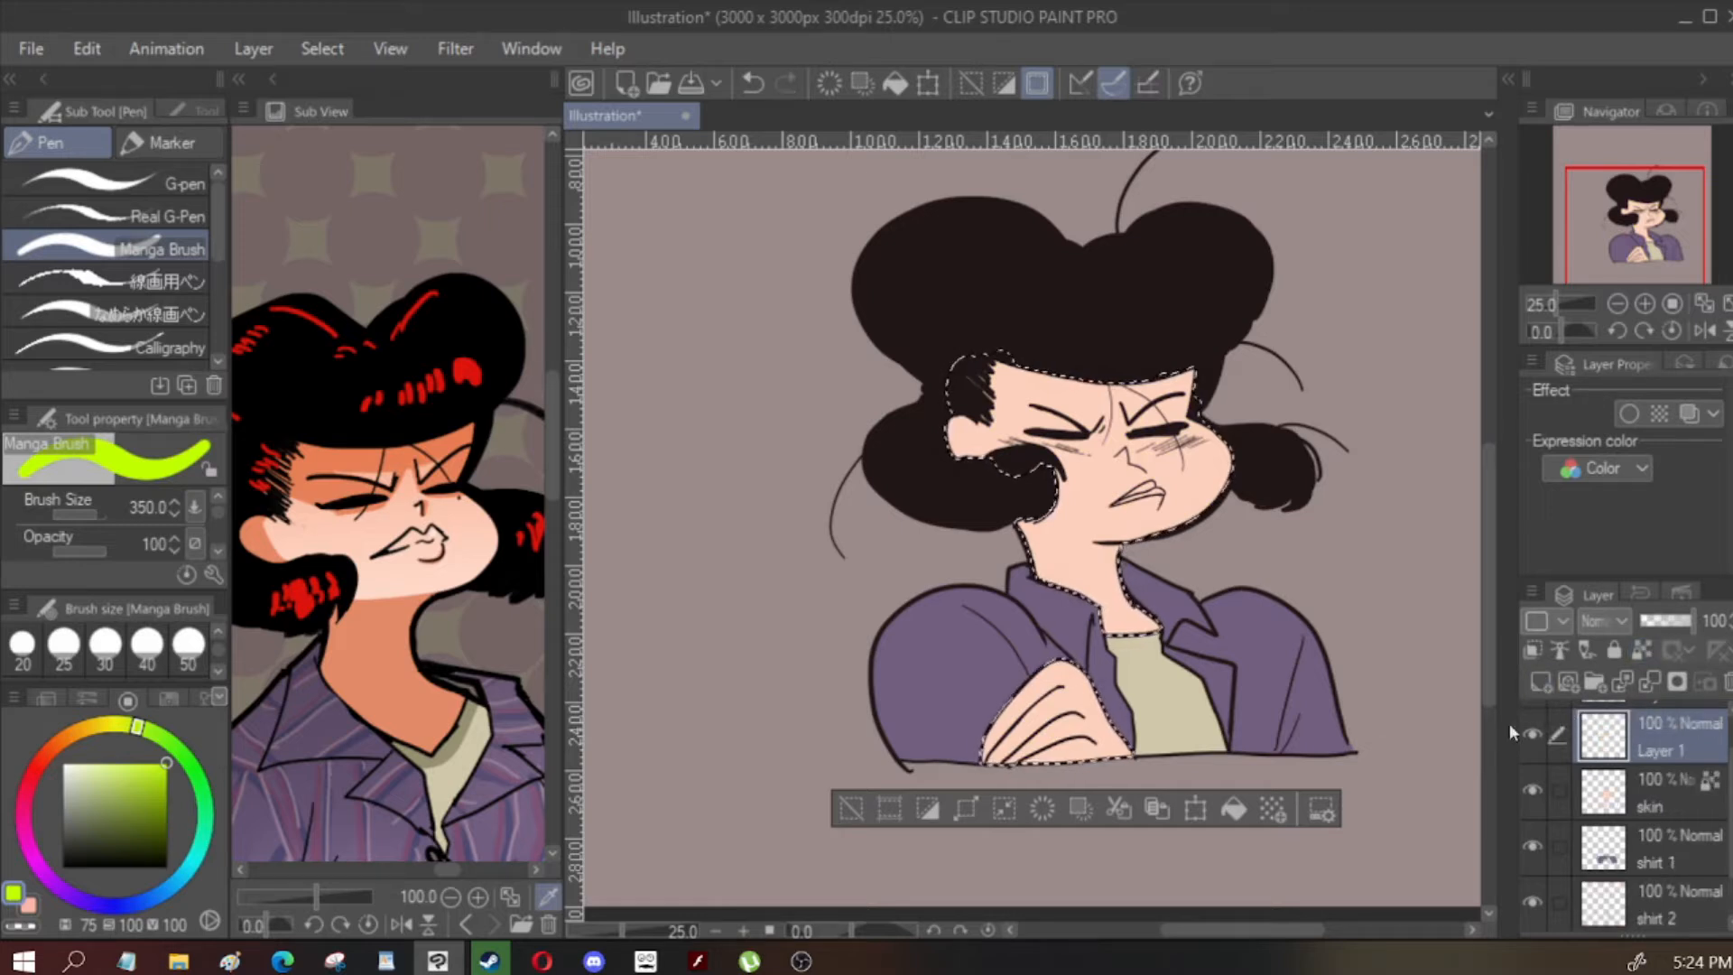
scroll(1201, 246, up, 1)
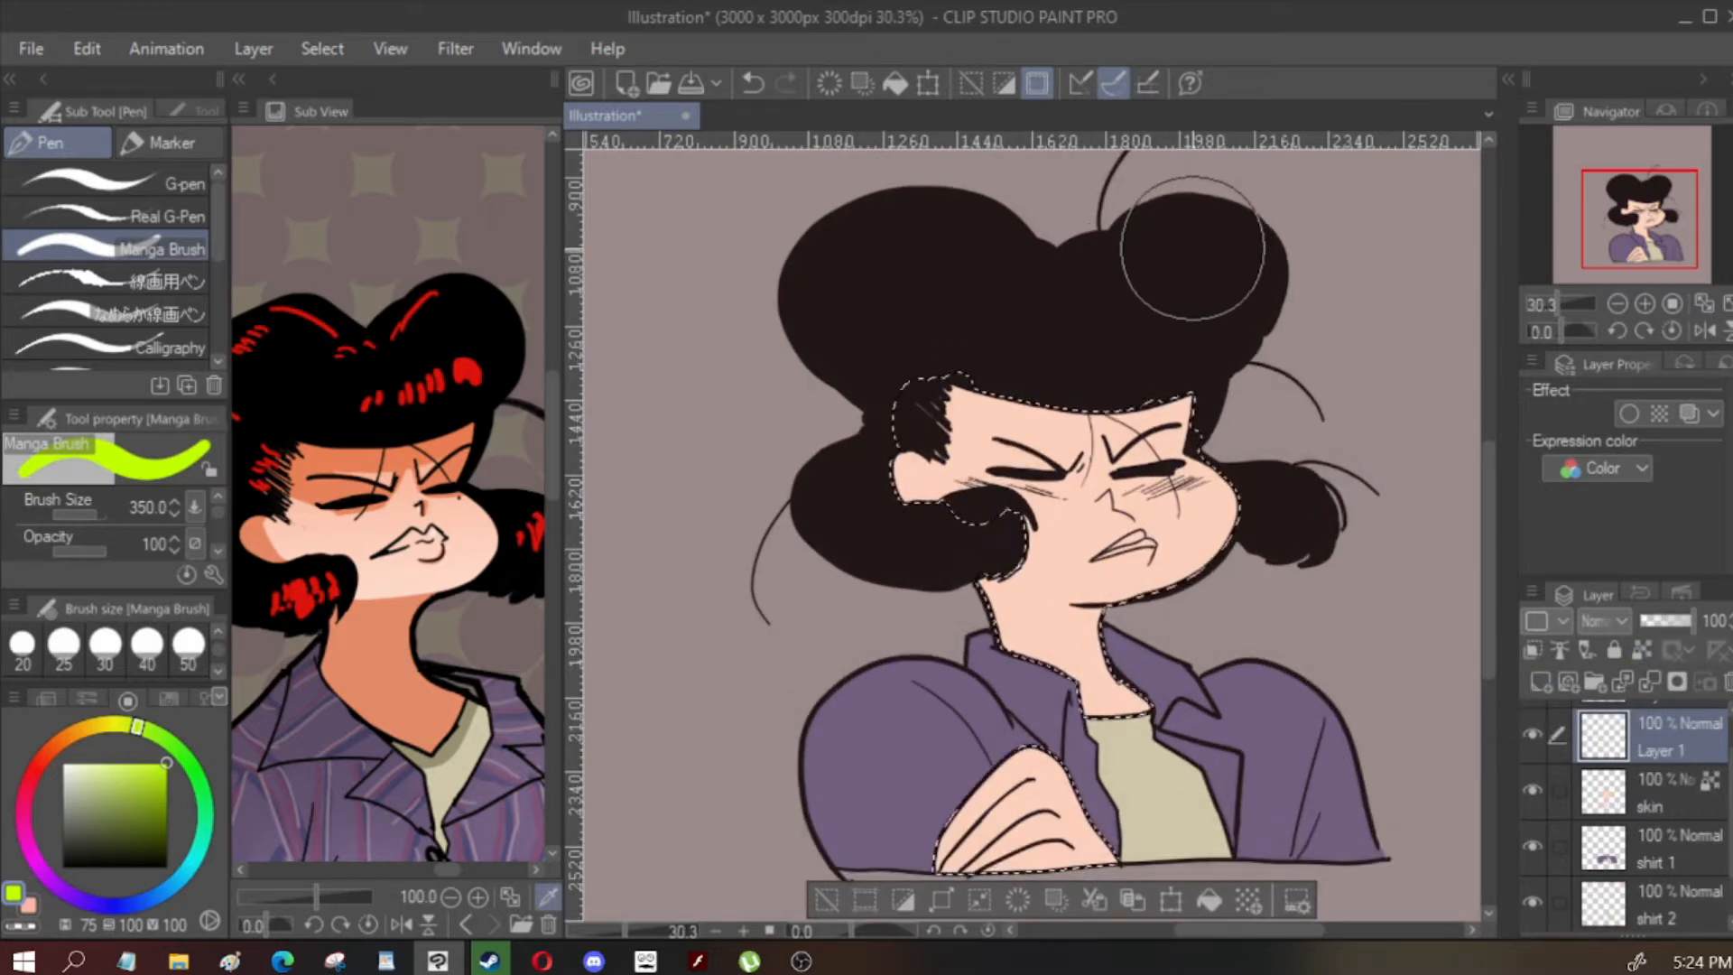
Try a bright yellow-green band across the upper face on the new layer, erasing part of it with the Hard eraser at size 120
key(b)
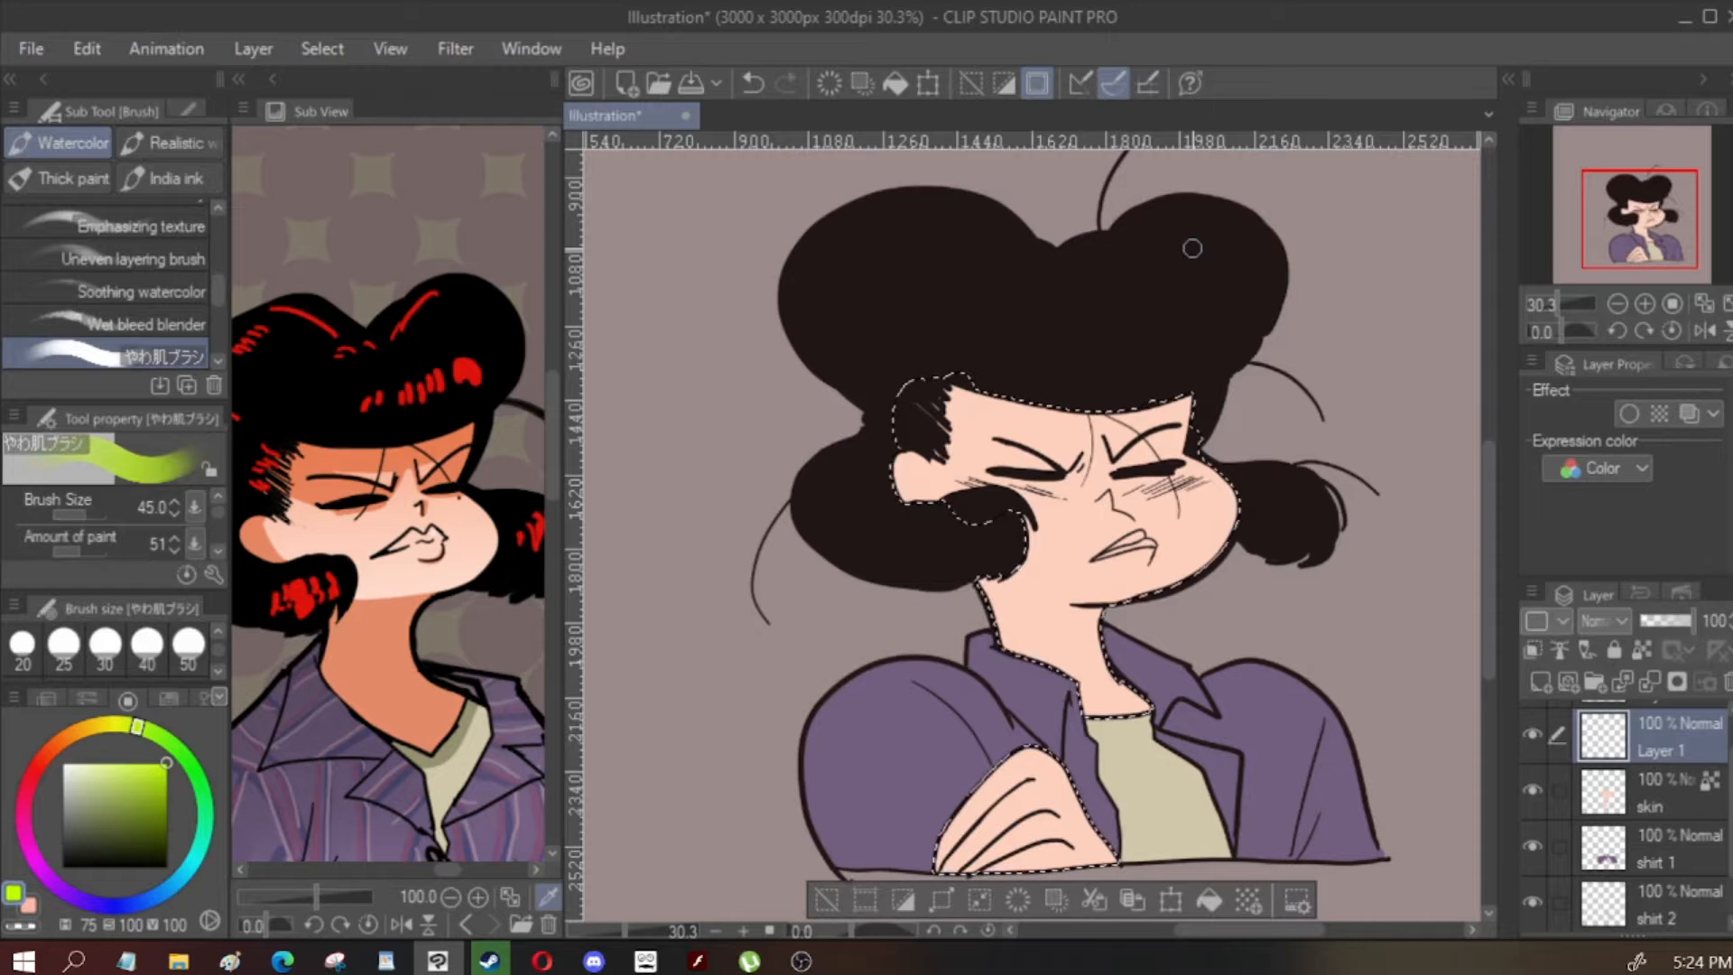
key(b)
key(p)
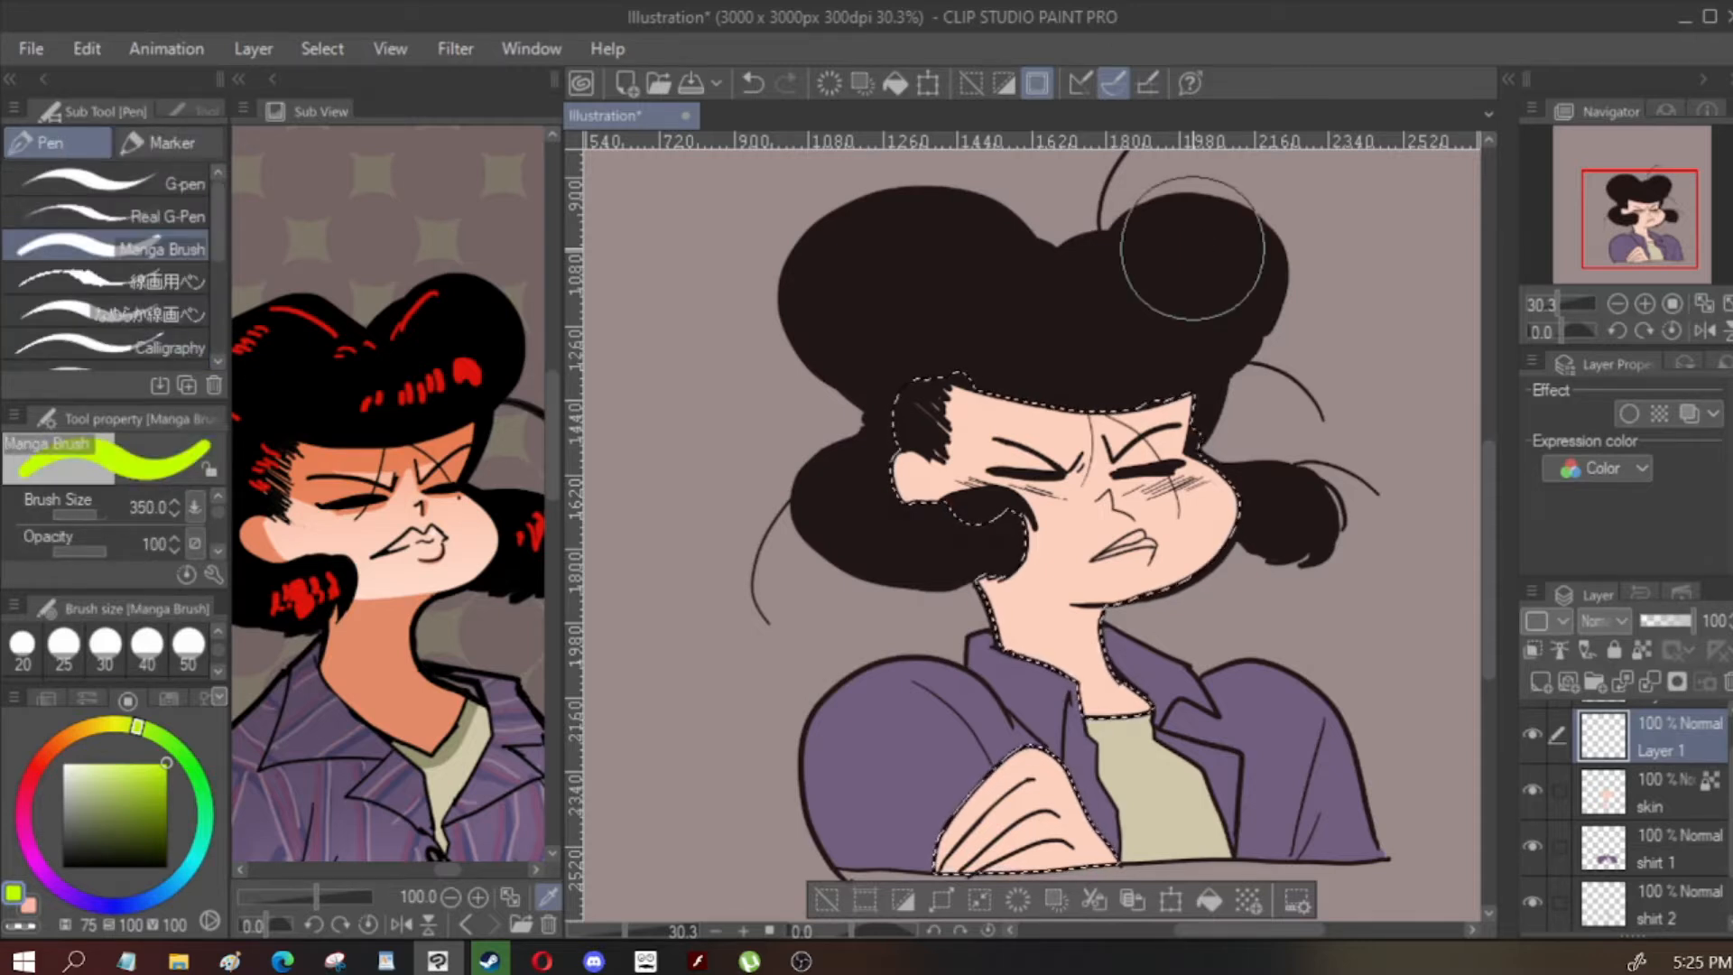
key(b)
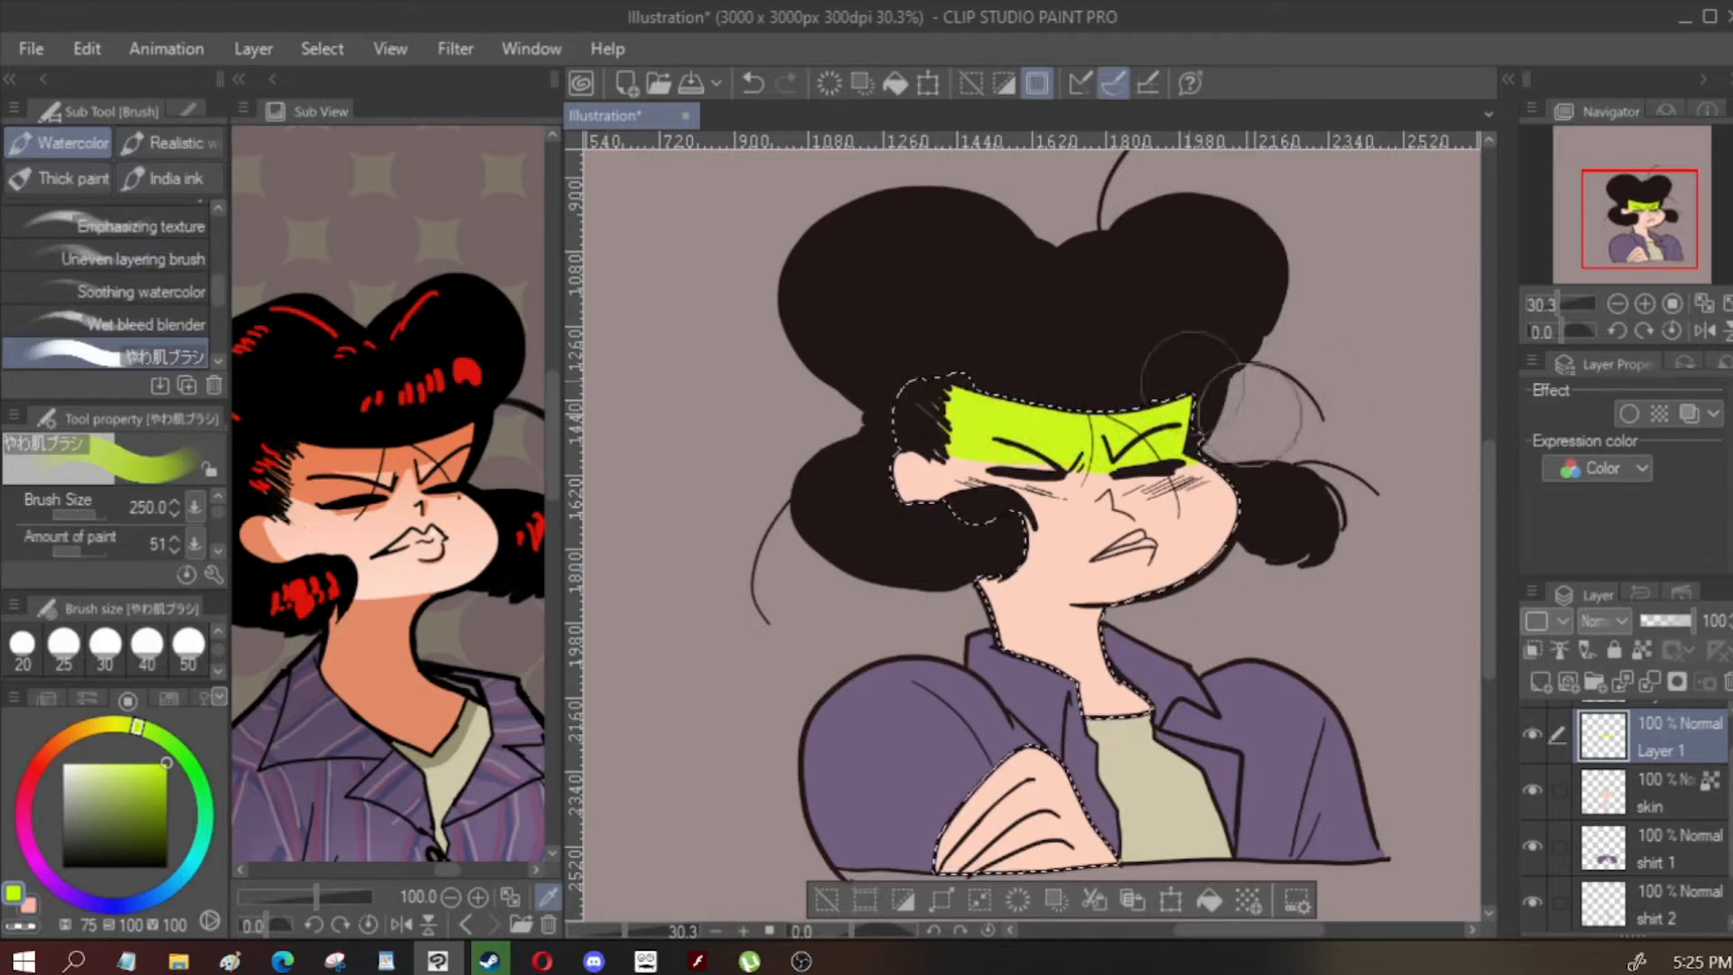
key(e)
click(217, 672)
click(190, 648)
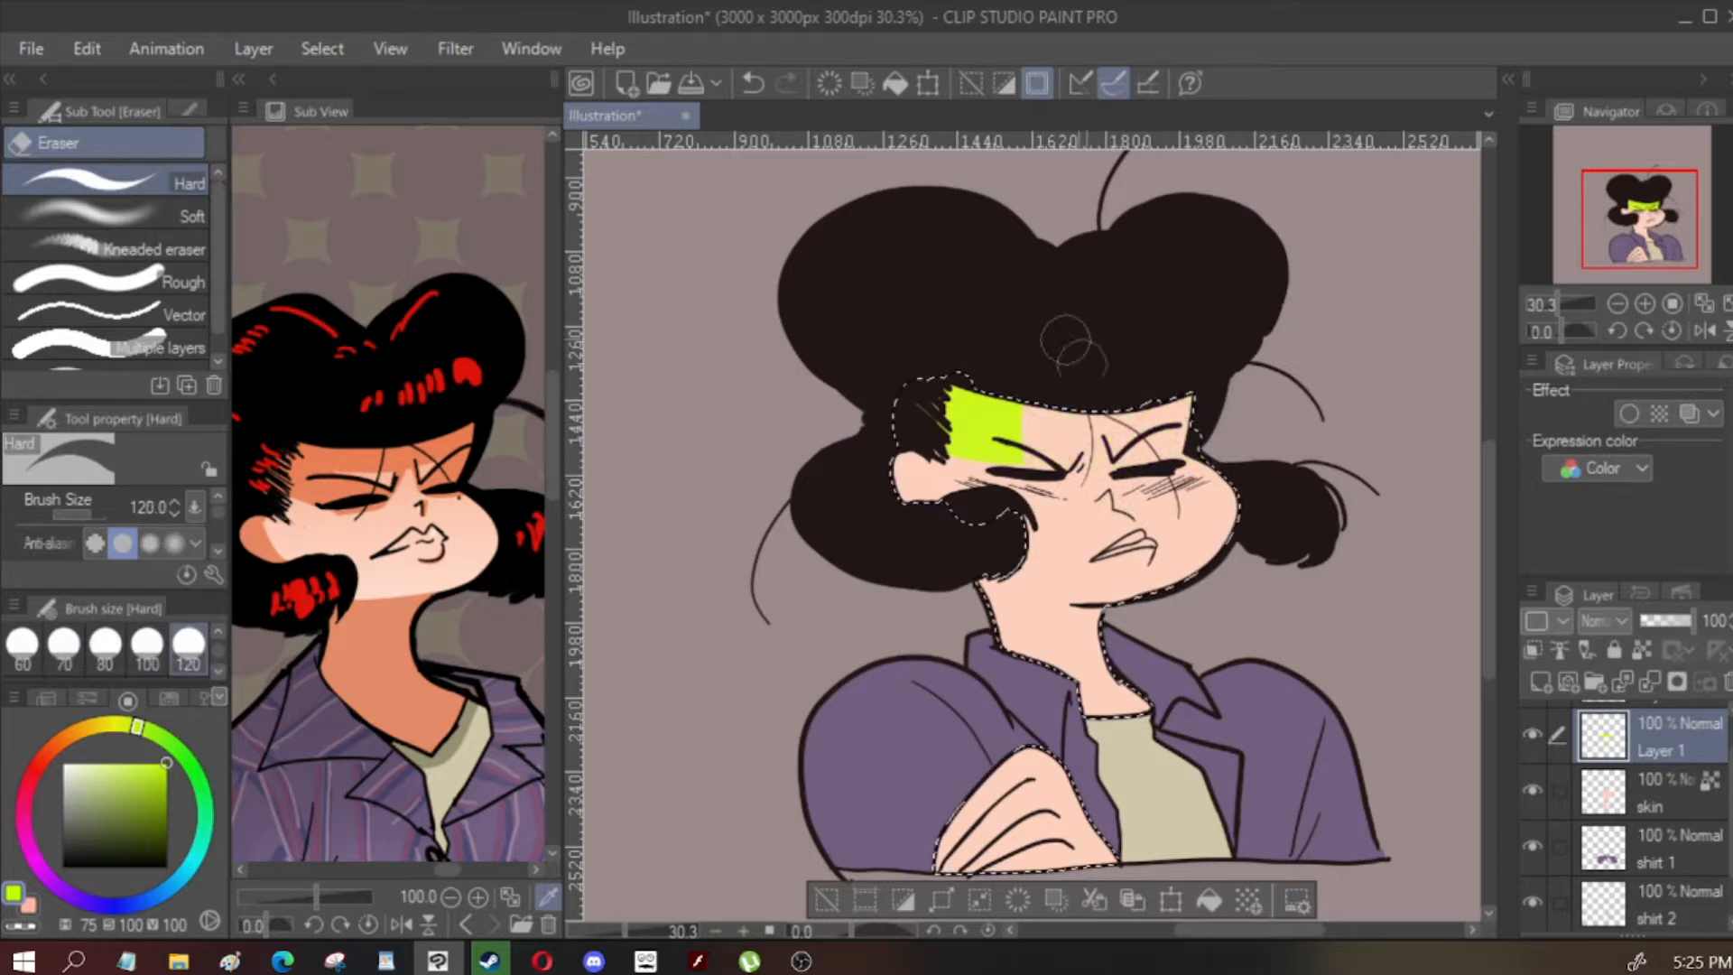
Try painting the same green directly on the skin layer with the やわ肌ブラシ brush at size 250 and erasing over it
key(b)
click(1663, 794)
drag(959, 413, 1099, 428)
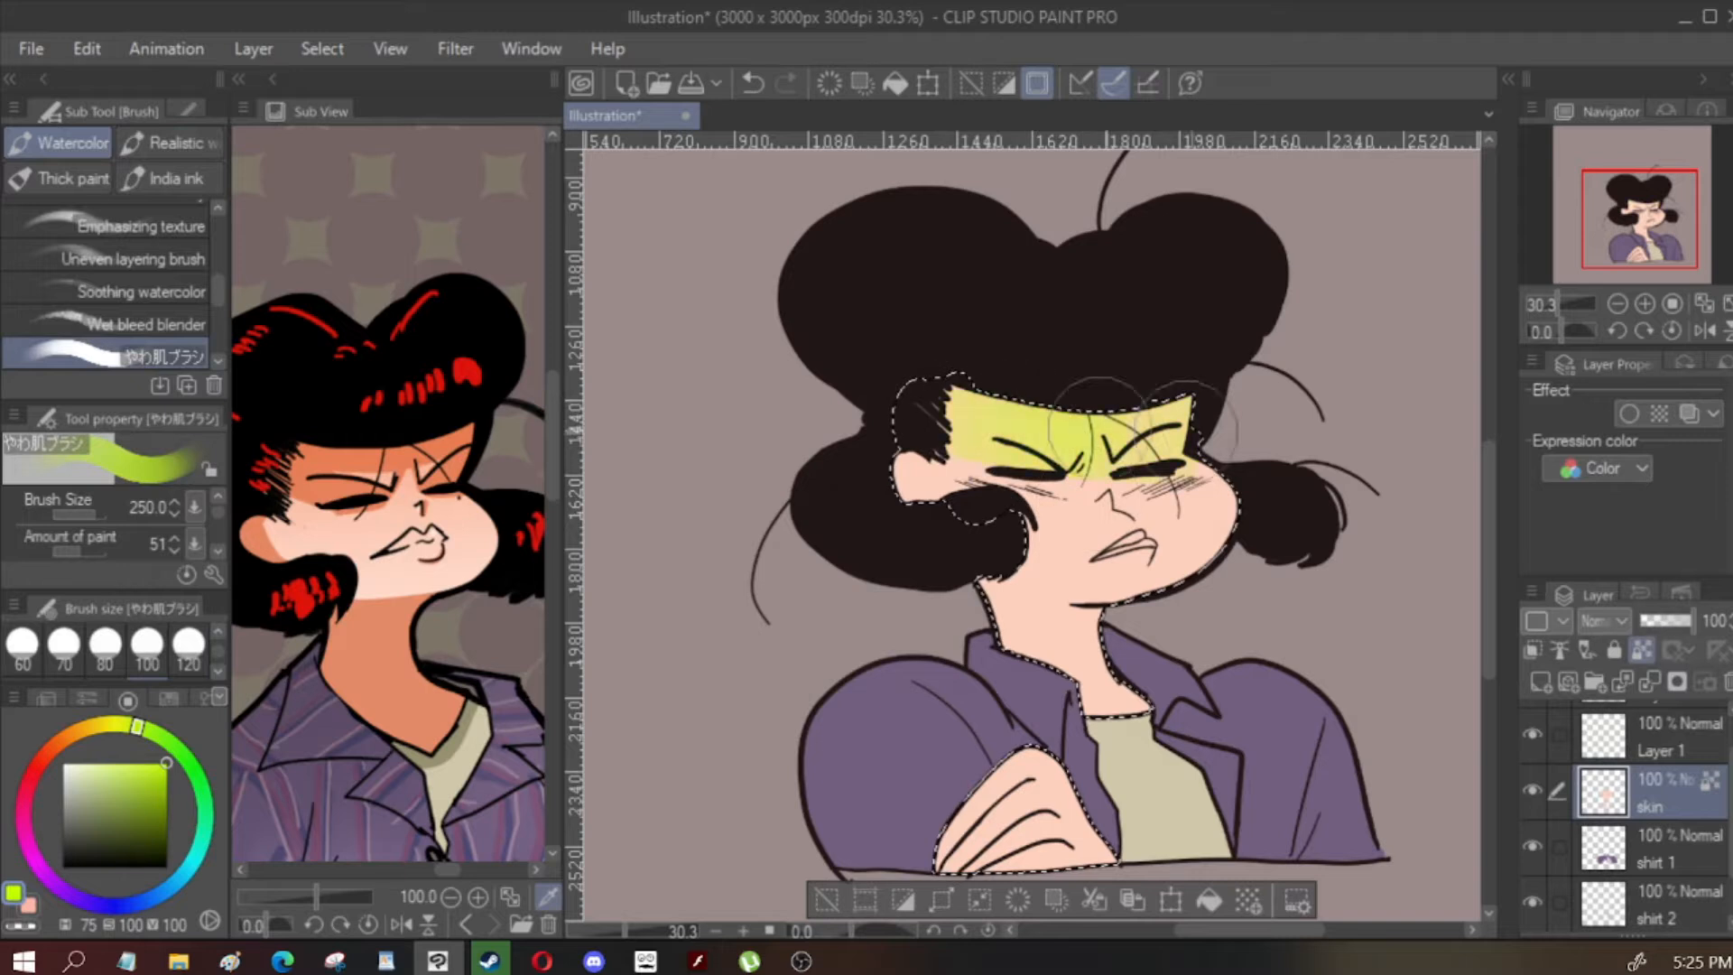
key(e)
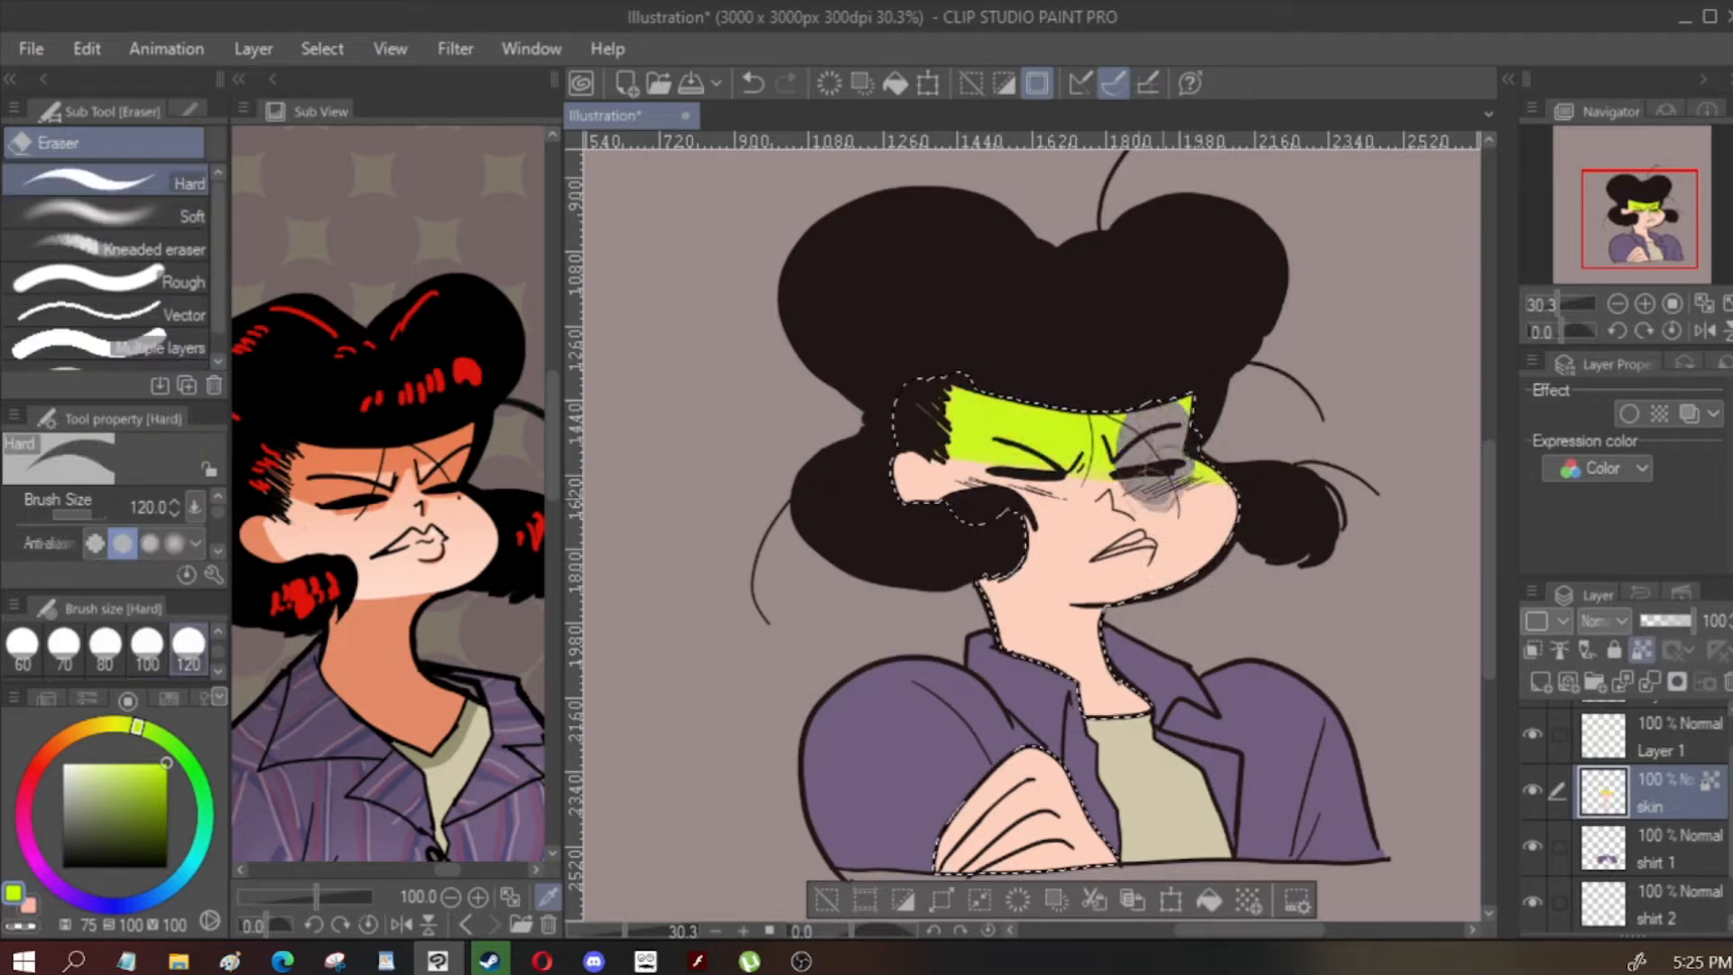
key(b)
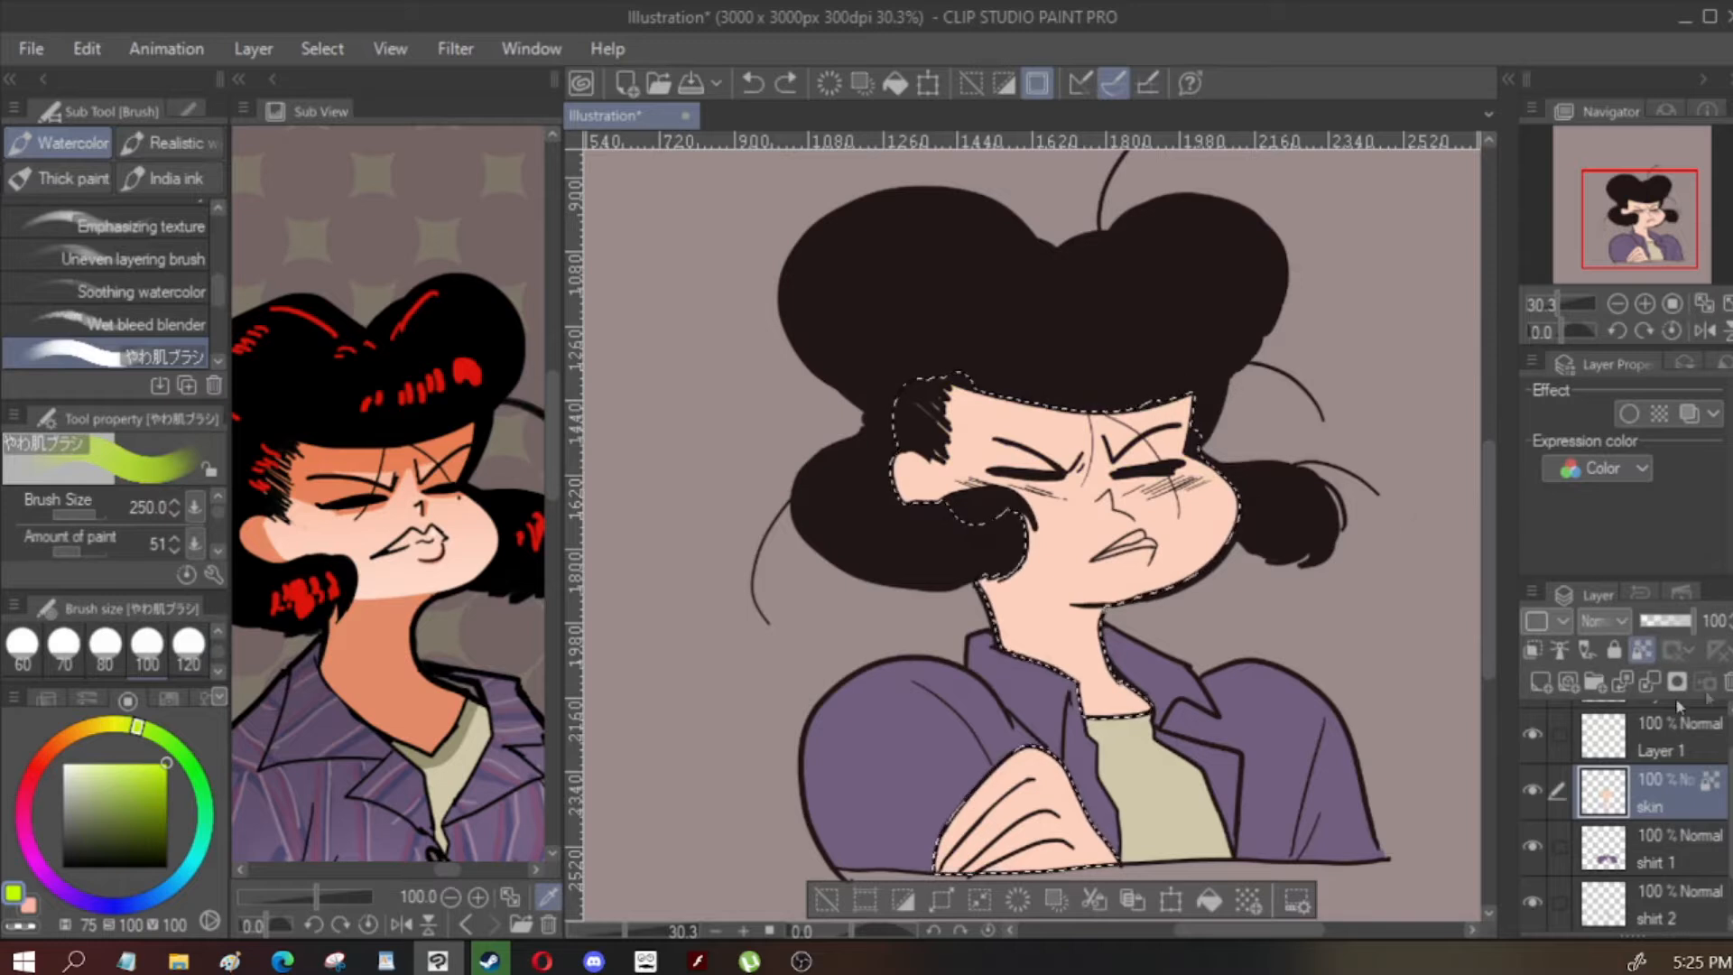
Softly shade the forehead on Layer 1 in the reference's skin-shadow orange with the やわ肌ブラシ brush at sizes 200 and 175
click(1594, 739)
click(370, 459)
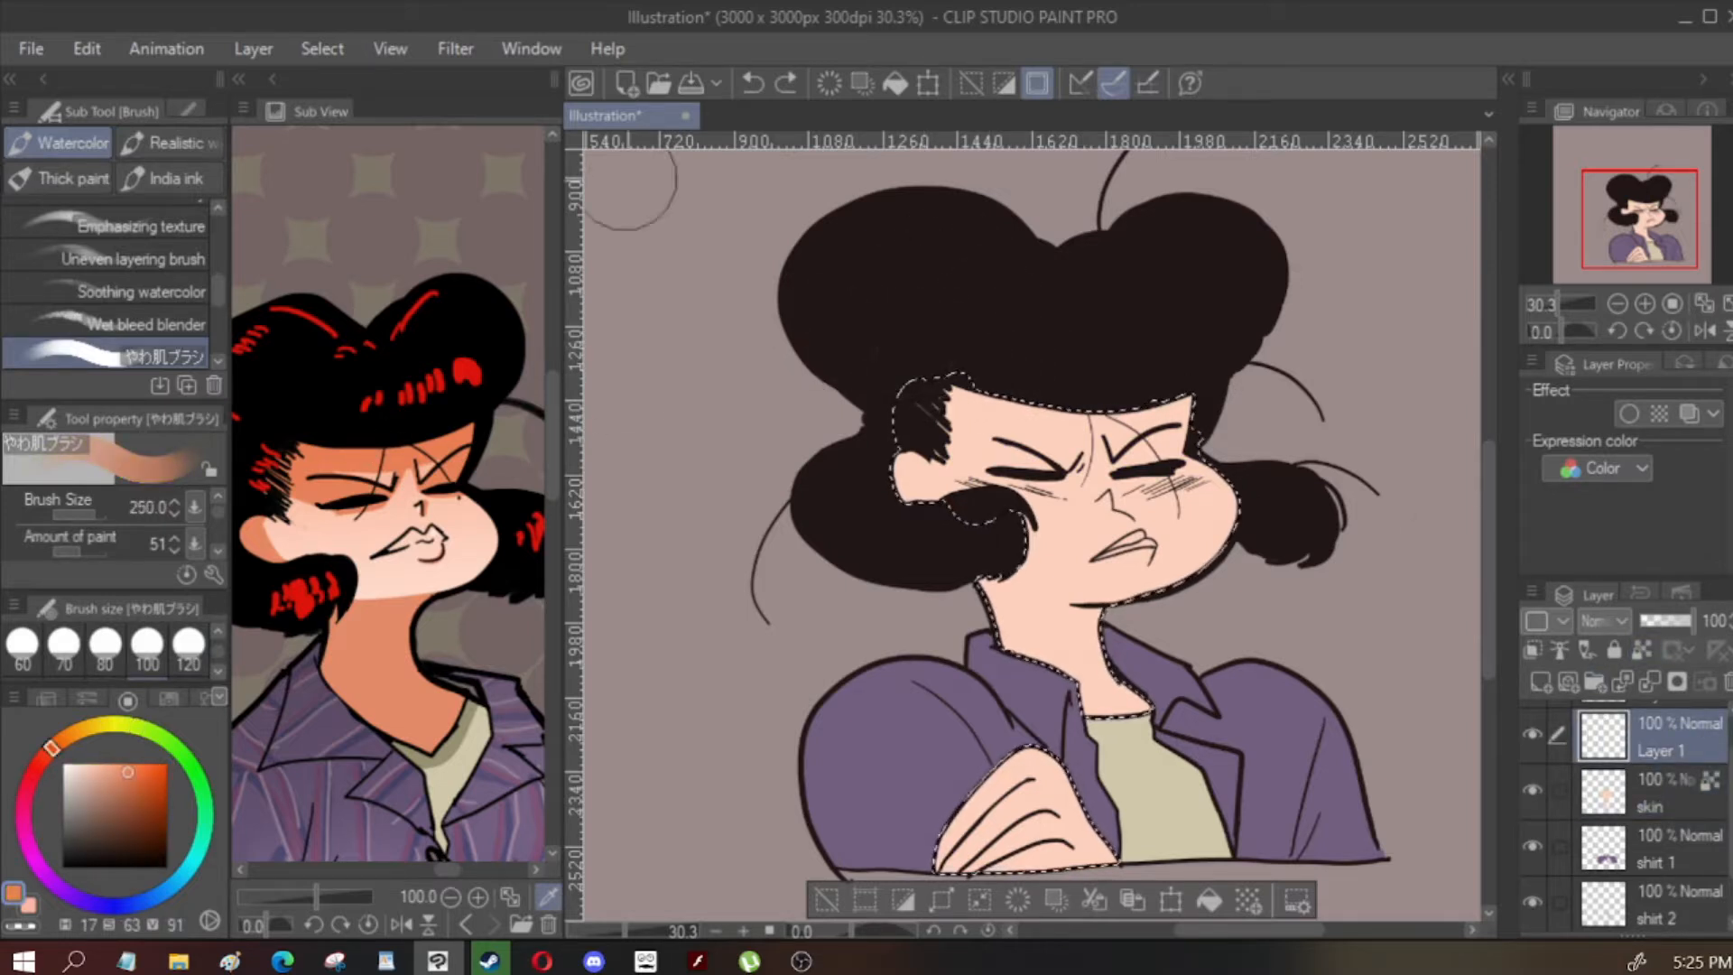
key(bracketleft)
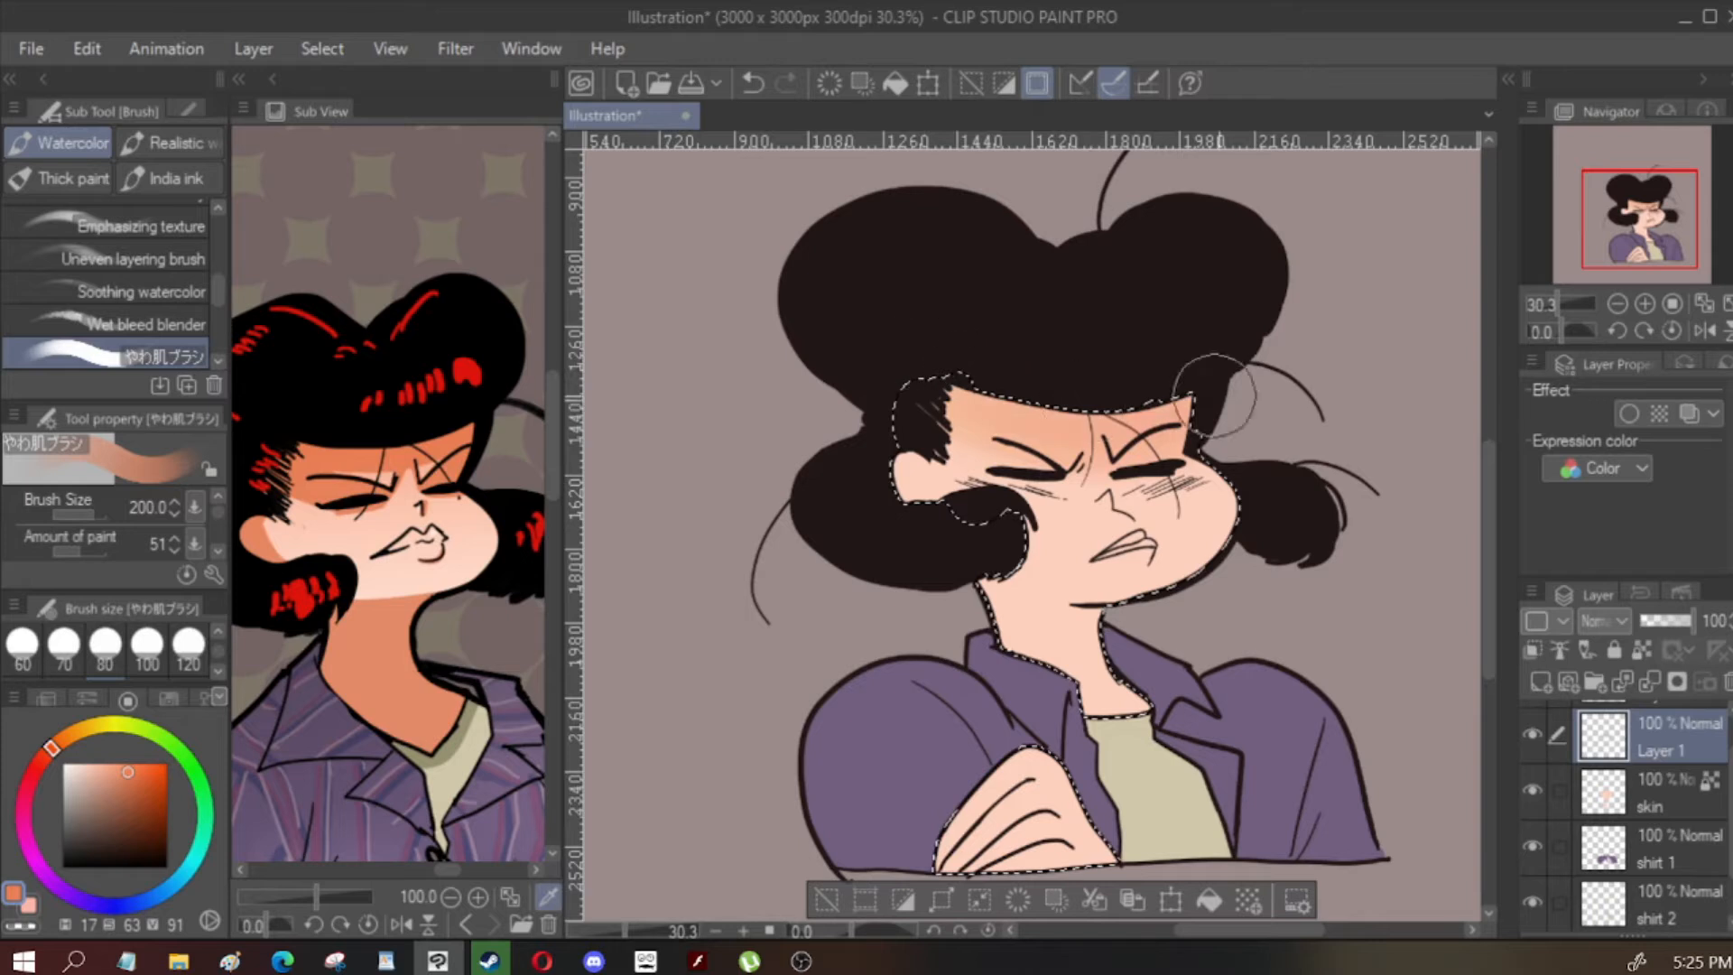
key(bracketleft)
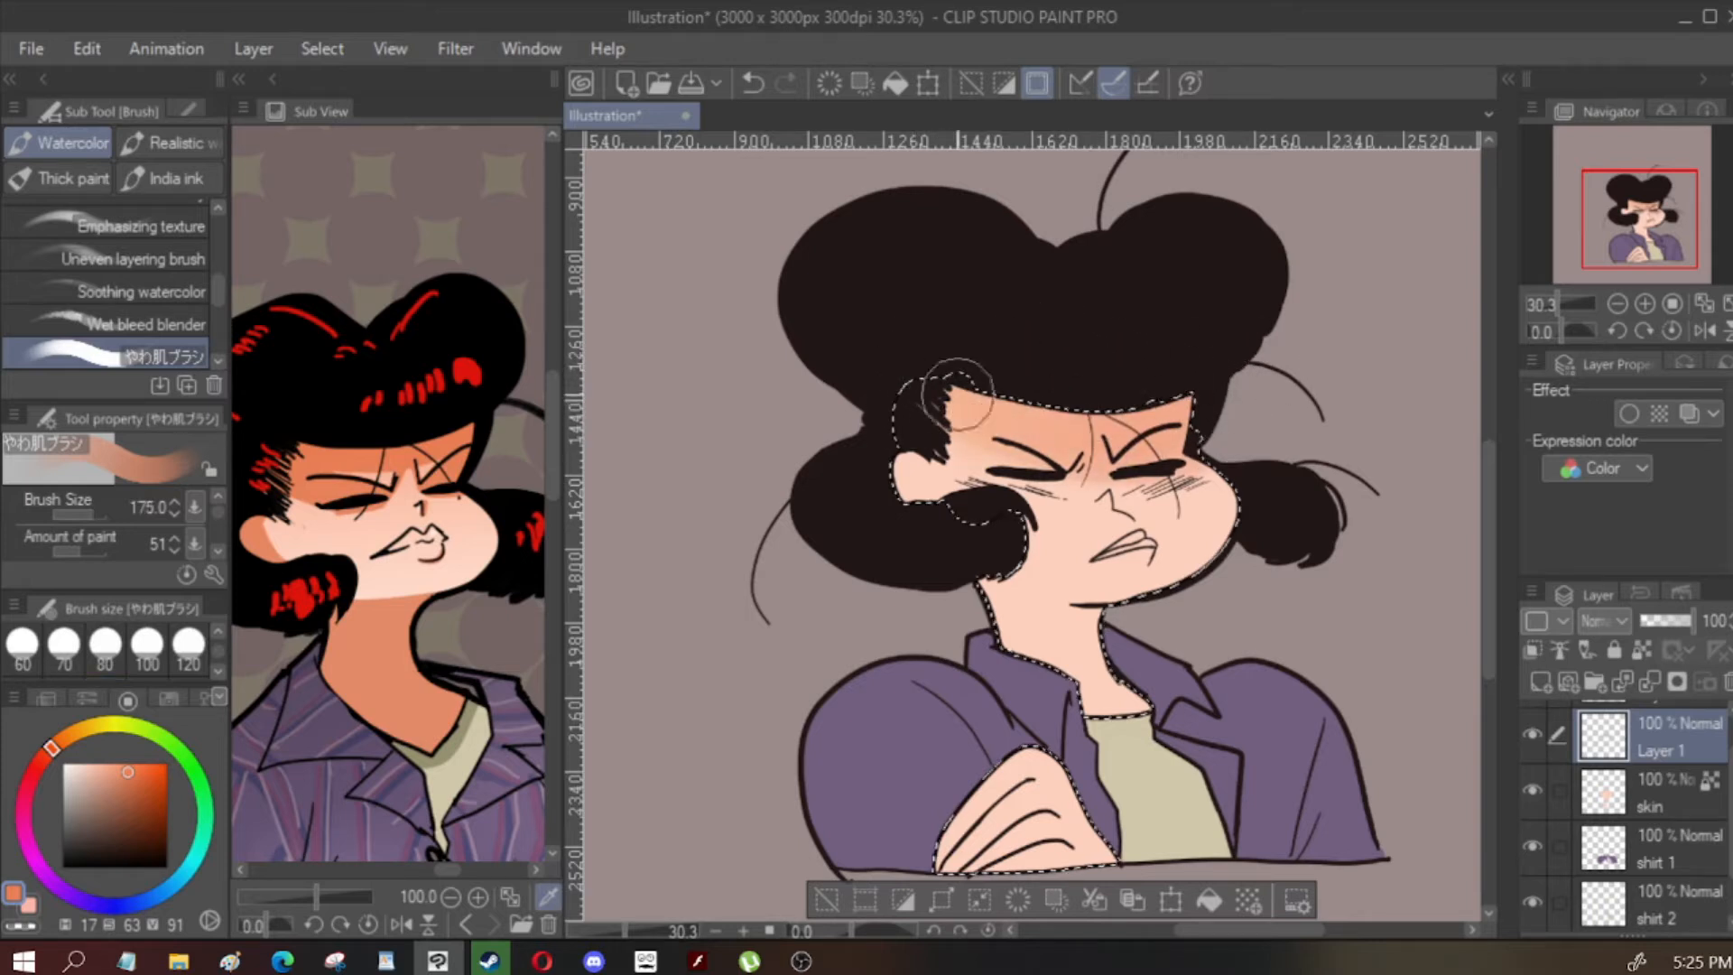
Softly shade the neck in the same orange with the やわ肌ブラシ brush at size 200
key(bracketright)
key(bracketright)
key(bracketright)
drag(993, 623, 1116, 702)
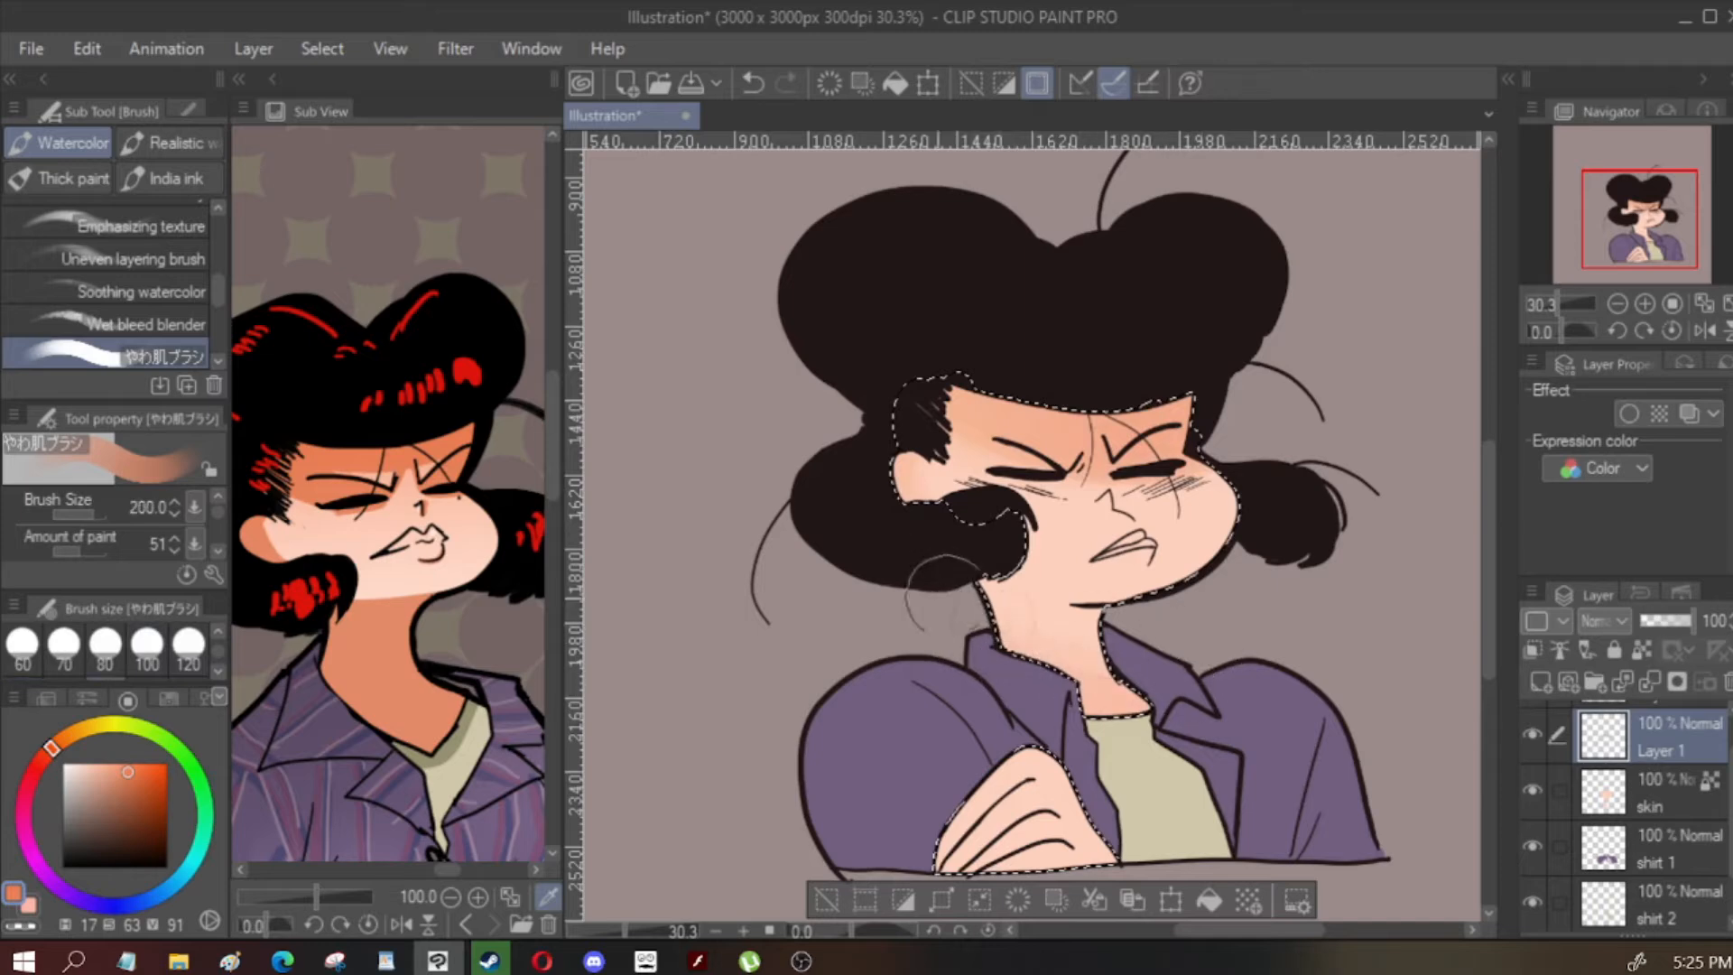
Check the drawing mirrored and softly shade the hand's lower edge with the やわ肌ブラシ brush at sizes 150 and 125
key(bracketleft)
key(bracketleft)
key(h)
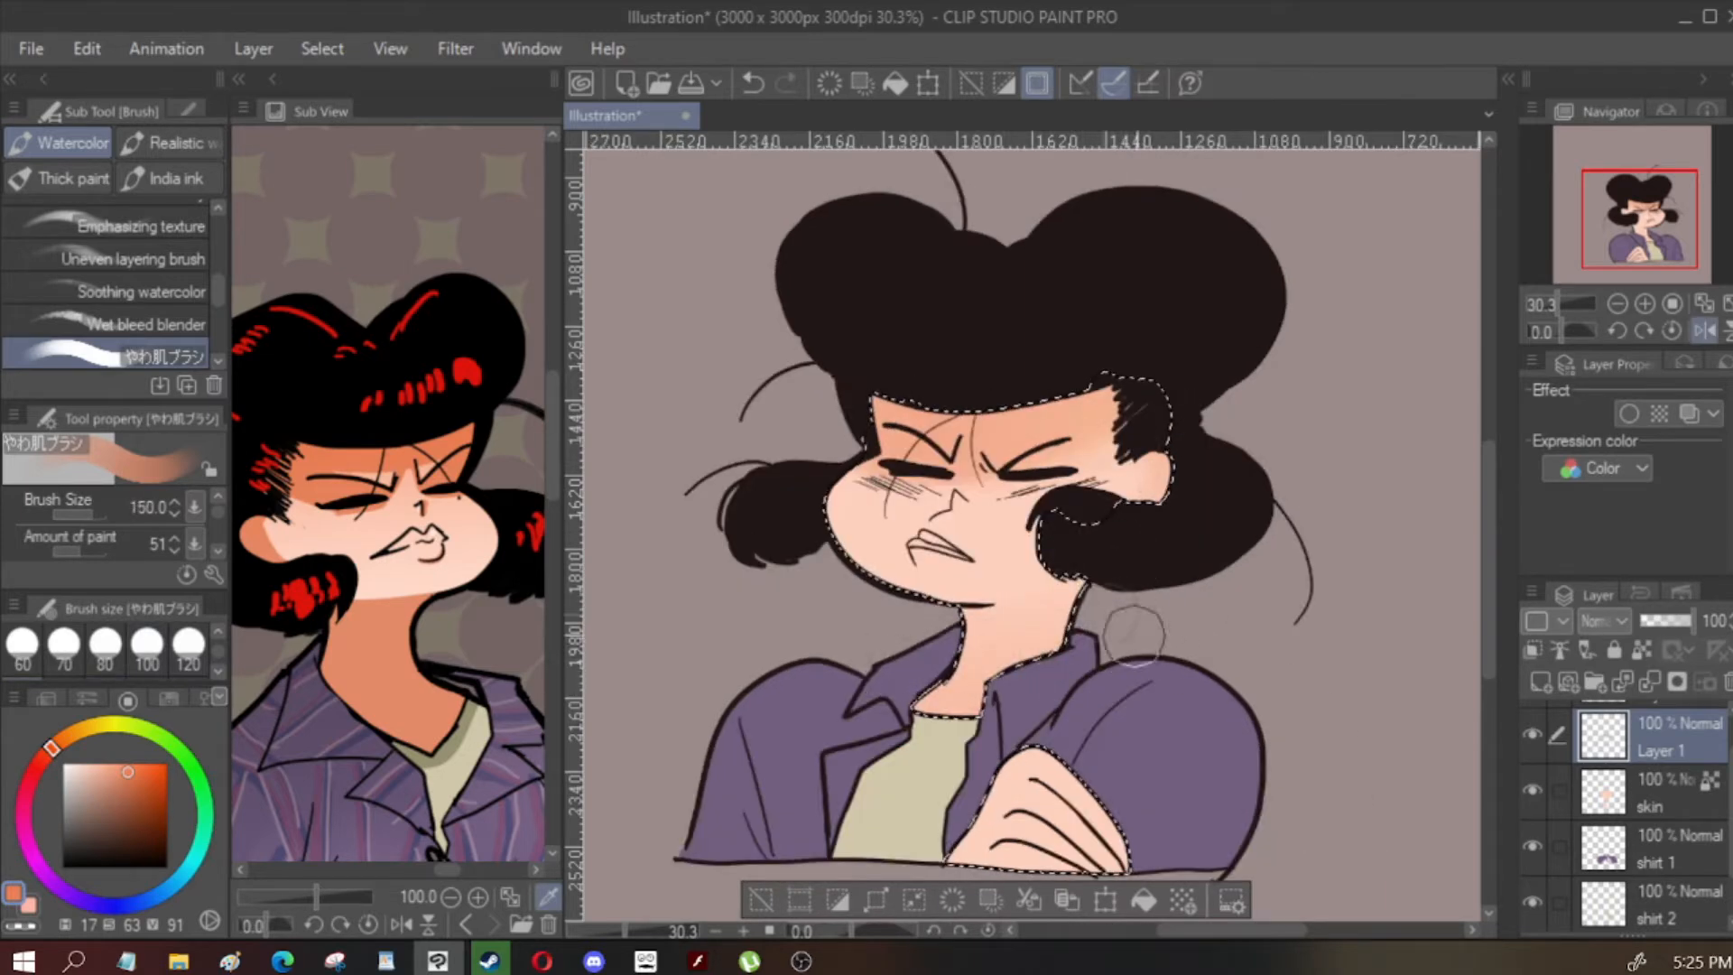
key(h)
scroll(979, 817, up, 1)
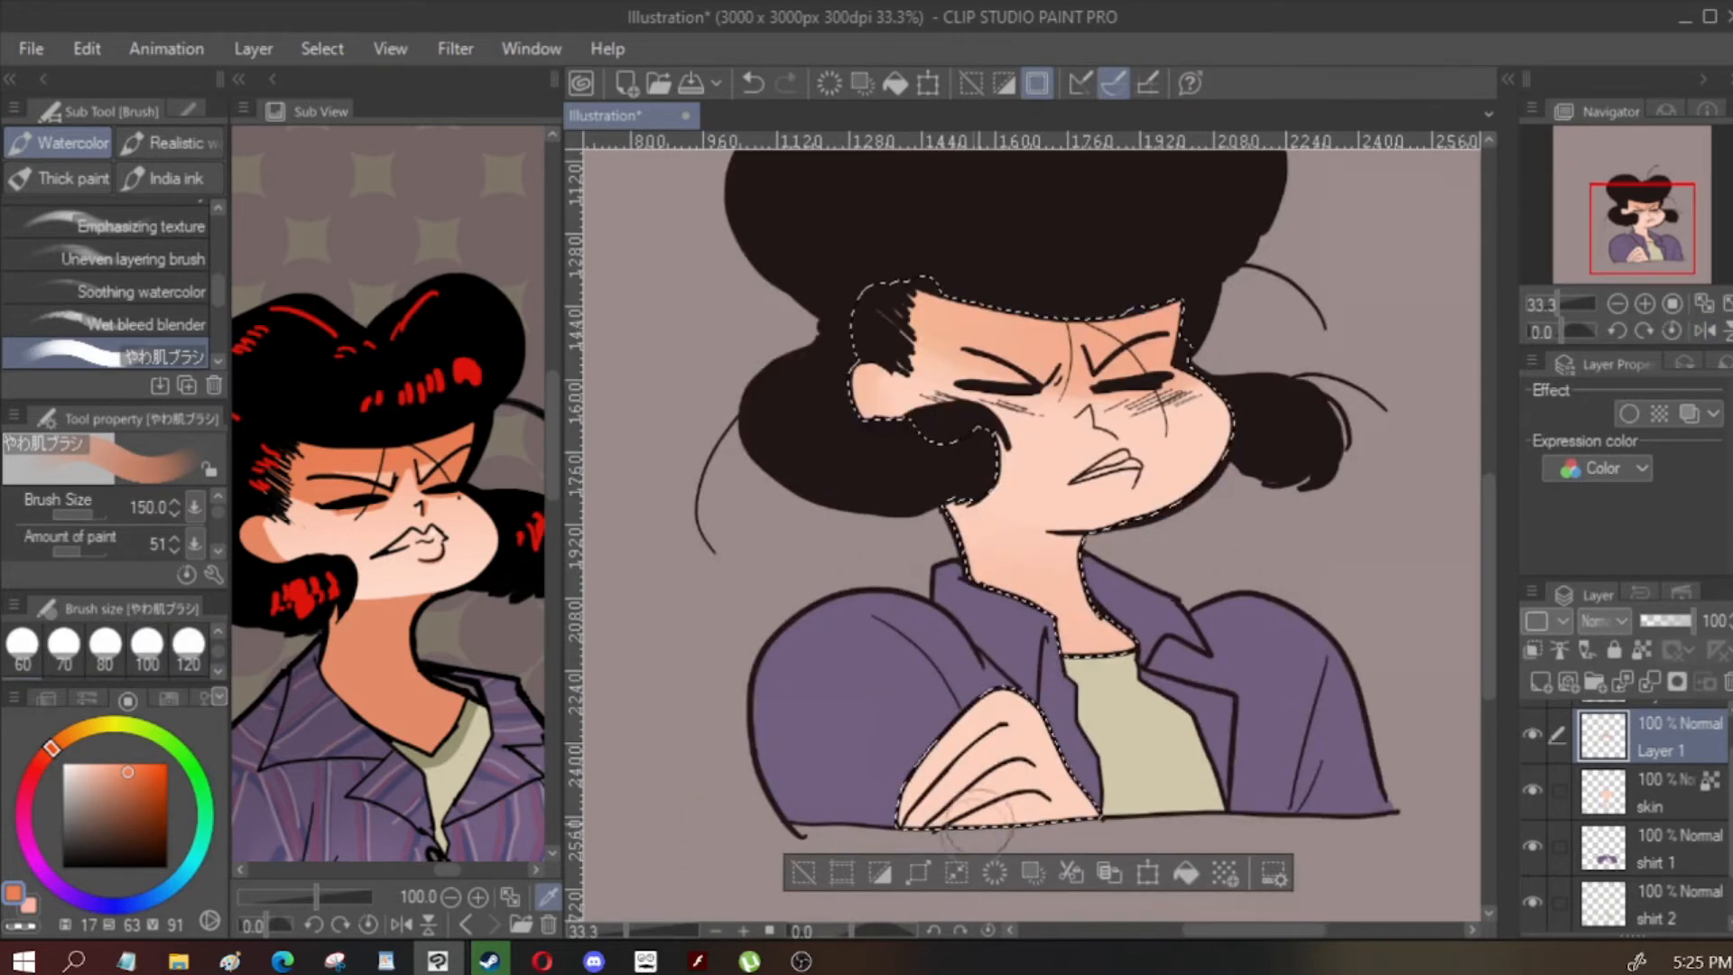
key(bracketleft)
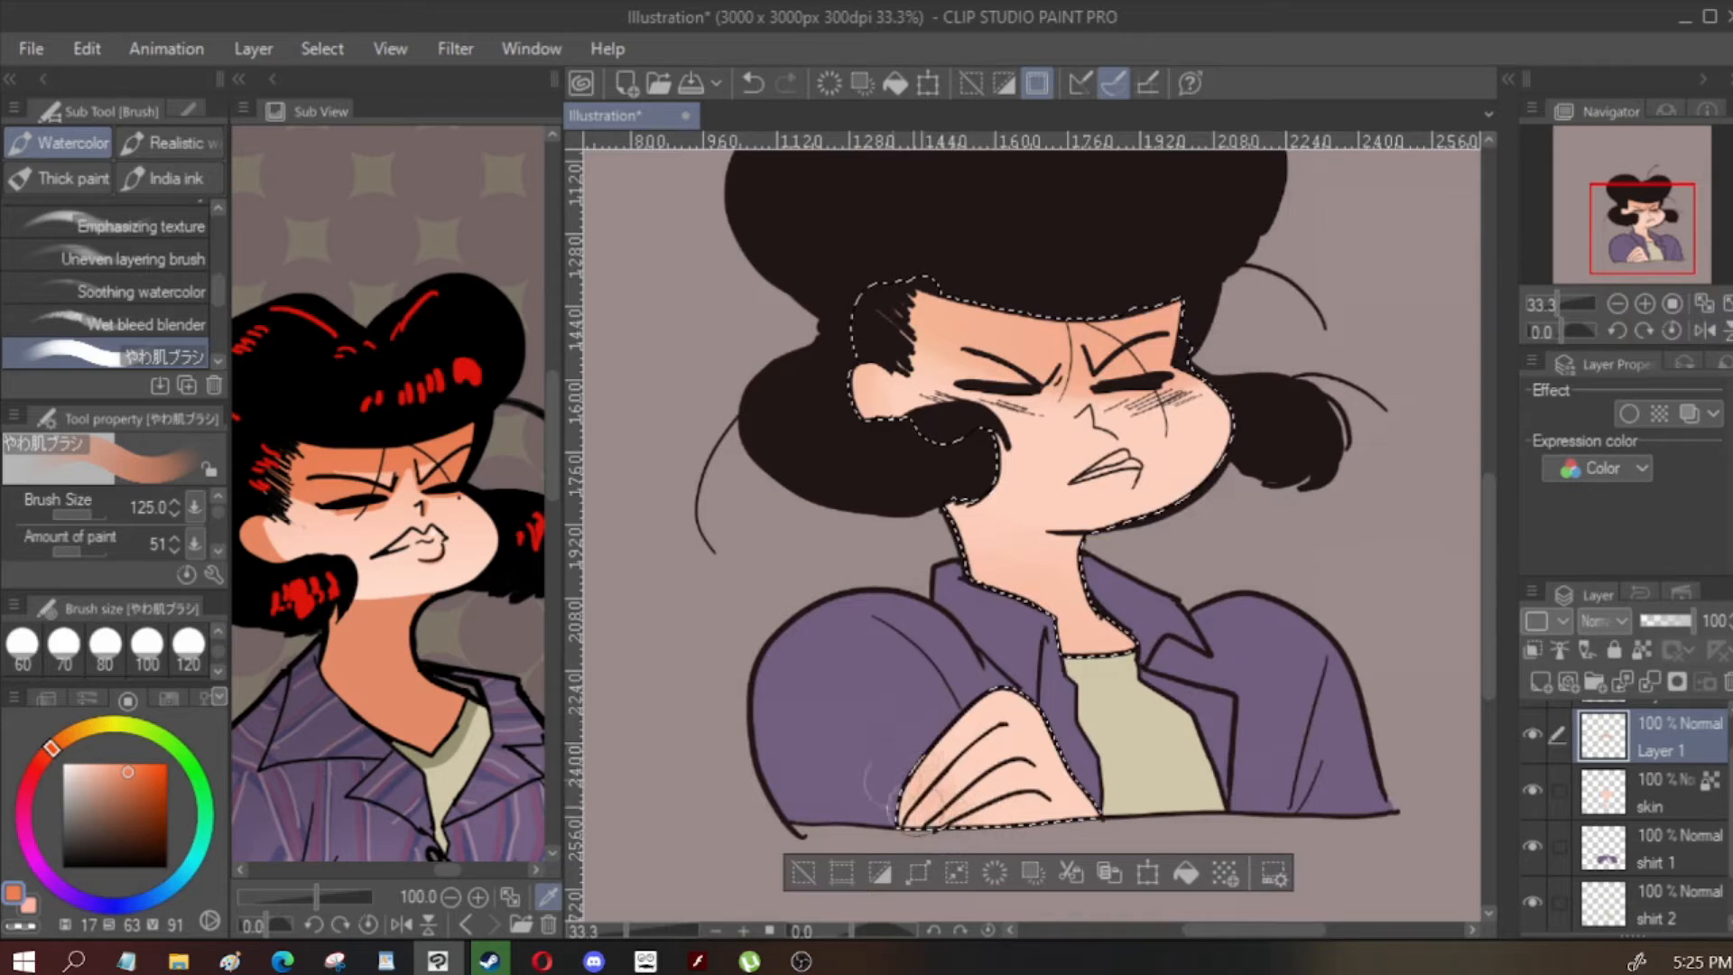
key(bracketright)
Add small soft orange shading around the nose with the やわ肌ブラシ brush at sizes 17.5 and 12.5
key(bracketleft)
key(bracketleft)
key(bracketleft)
key(bracketleft)
key(bracketleft)
key(bracketleft)
key(bracketleft)
key(bracketleft)
key(bracketleft)
key(bracketleft)
key(bracketleft)
scroll(1066, 398, up, 2)
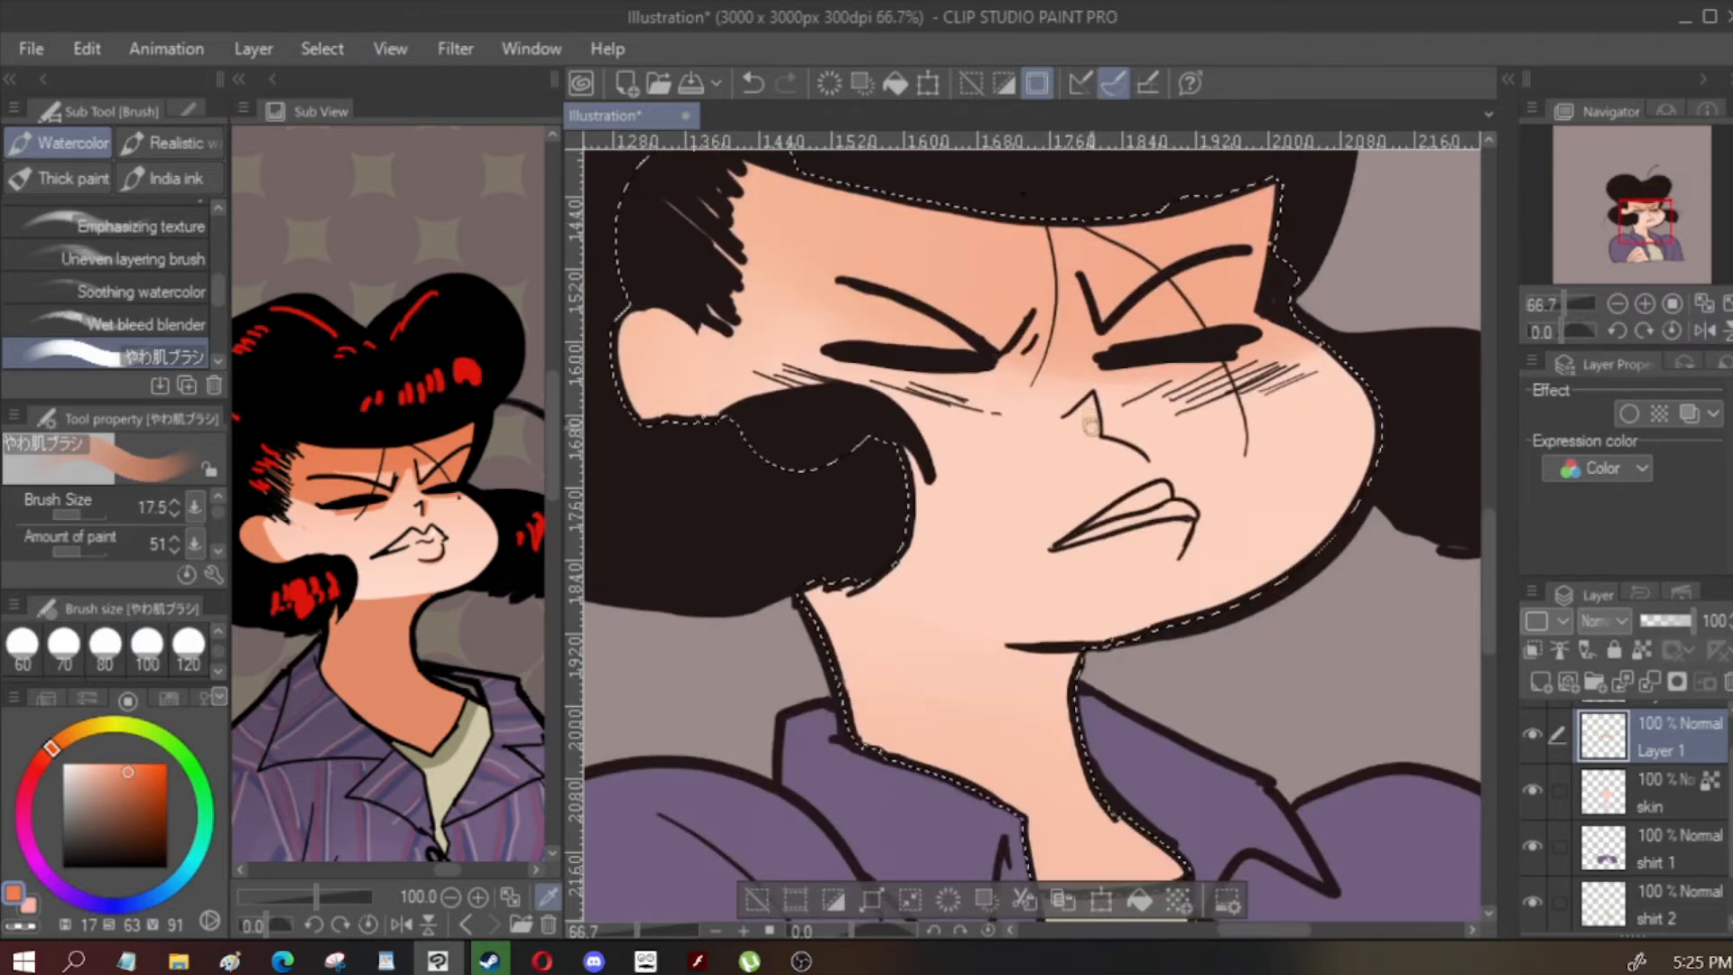
key(bracketleft)
key(bracketleft)
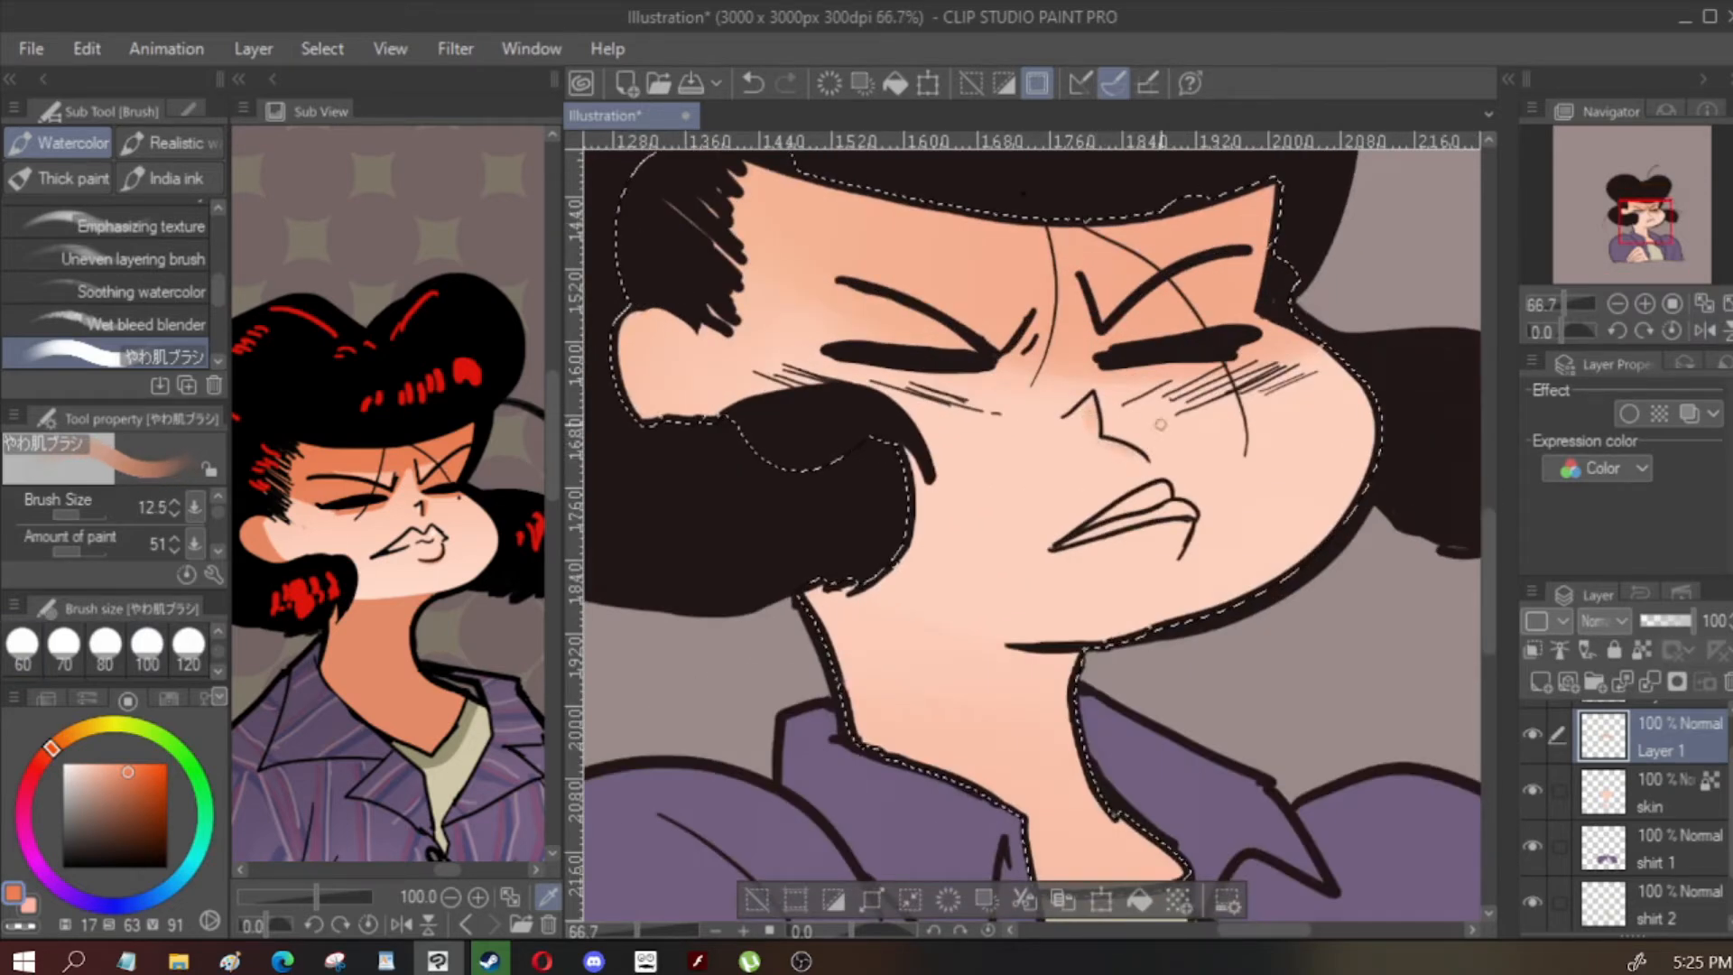
Compare the skin with the soft shading layer hidden and shown, and add a new raster layer above it
key(bracketright)
key(bracketright)
key(bracketright)
key(bracketright)
key(bracketright)
key(bracketright)
key(bracketright)
key(bracketright)
key(bracketright)
key(bracketright)
scroll(1158, 426, down, 2)
key(bracketright)
key(bracketright)
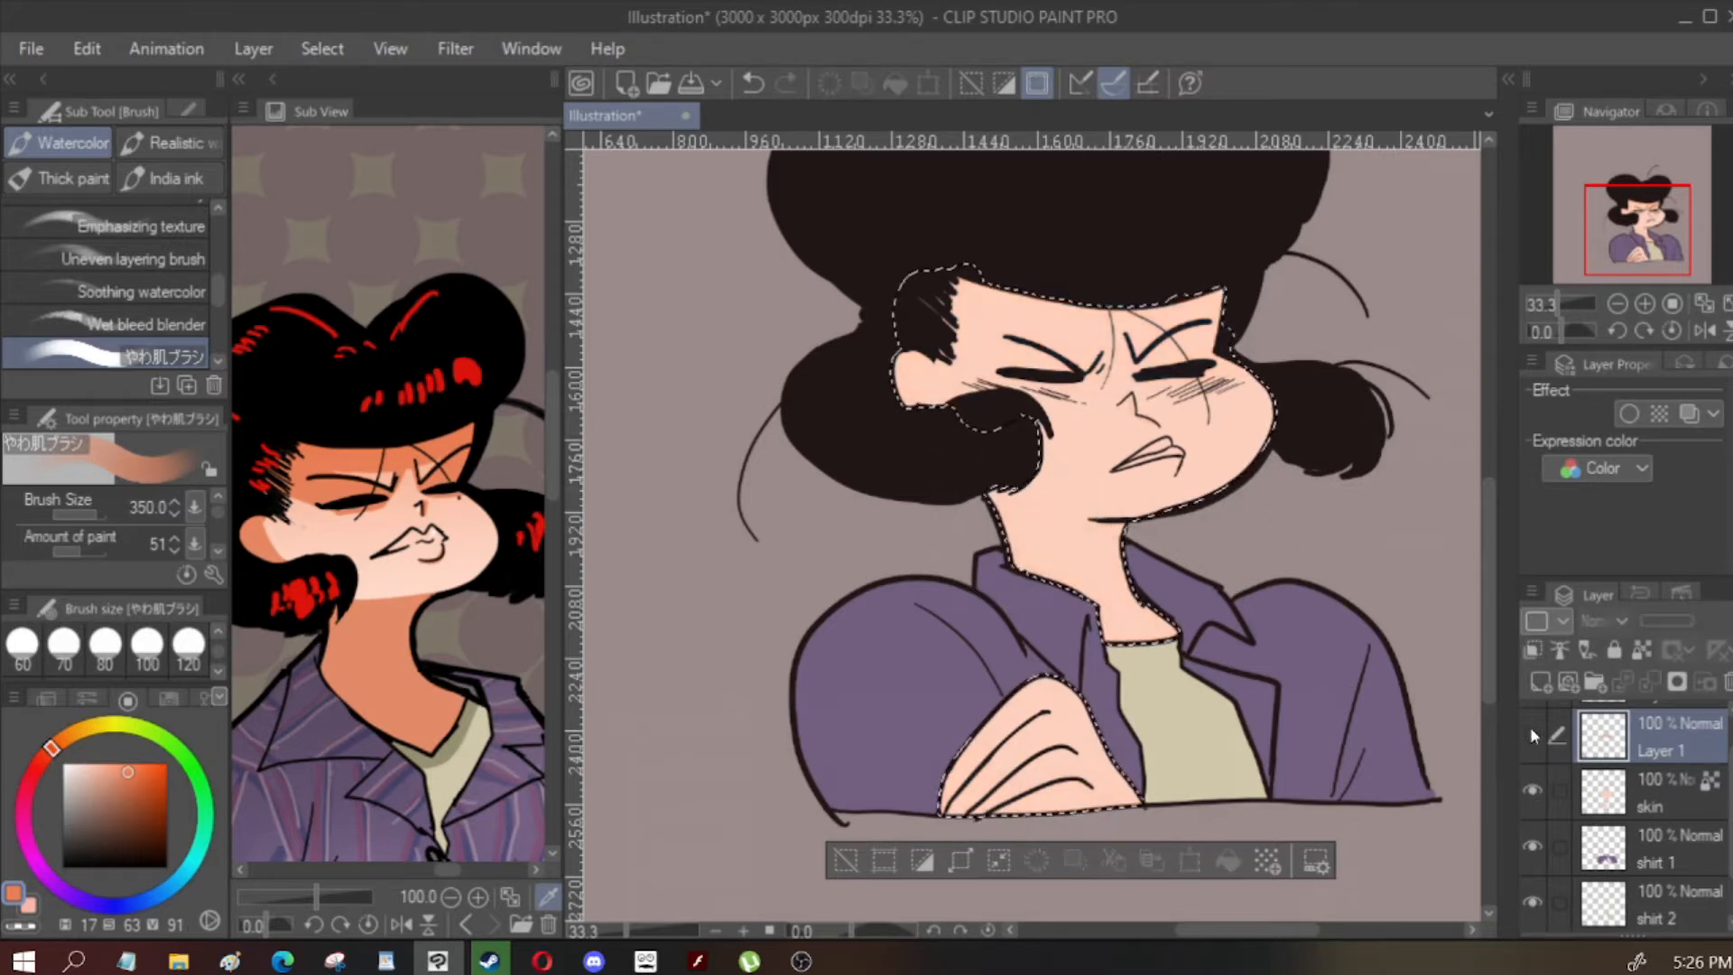
click(1543, 683)
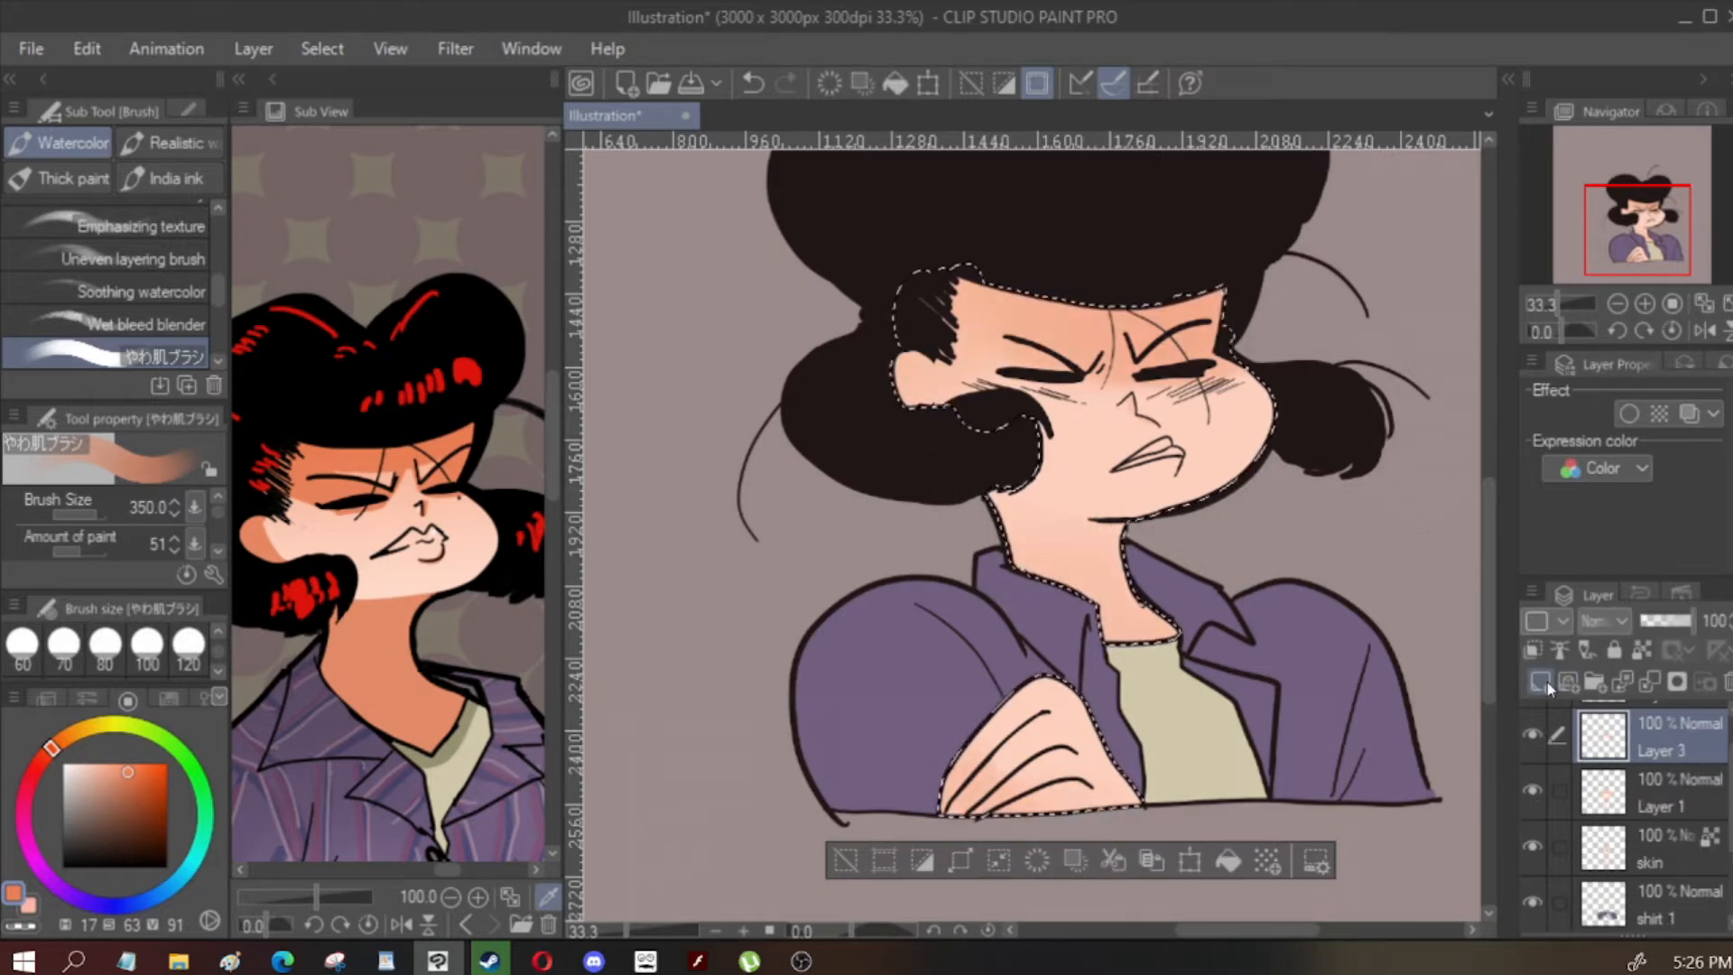
Try an orange shadow band beneath the hairline on the new layer with the やわ肌ブラシ brush at size 60
key(bracketleft)
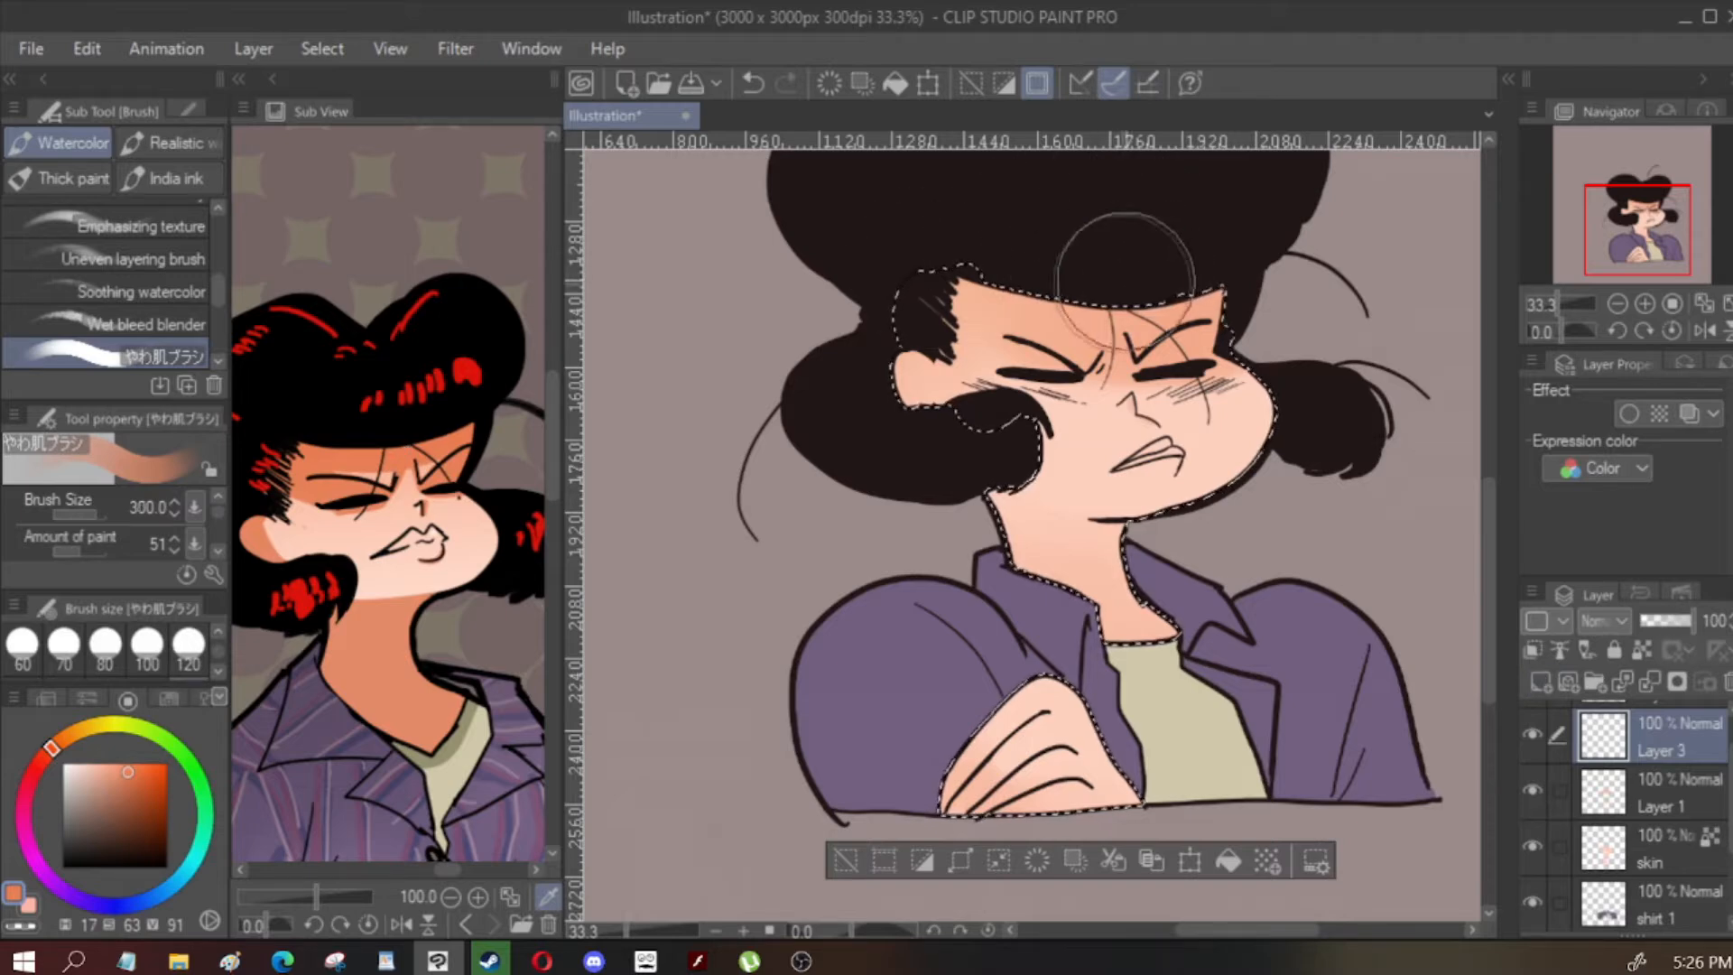
key(bracketleft)
key(bracketleft)
key(bracketleft)
scroll(1102, 325, up, 1)
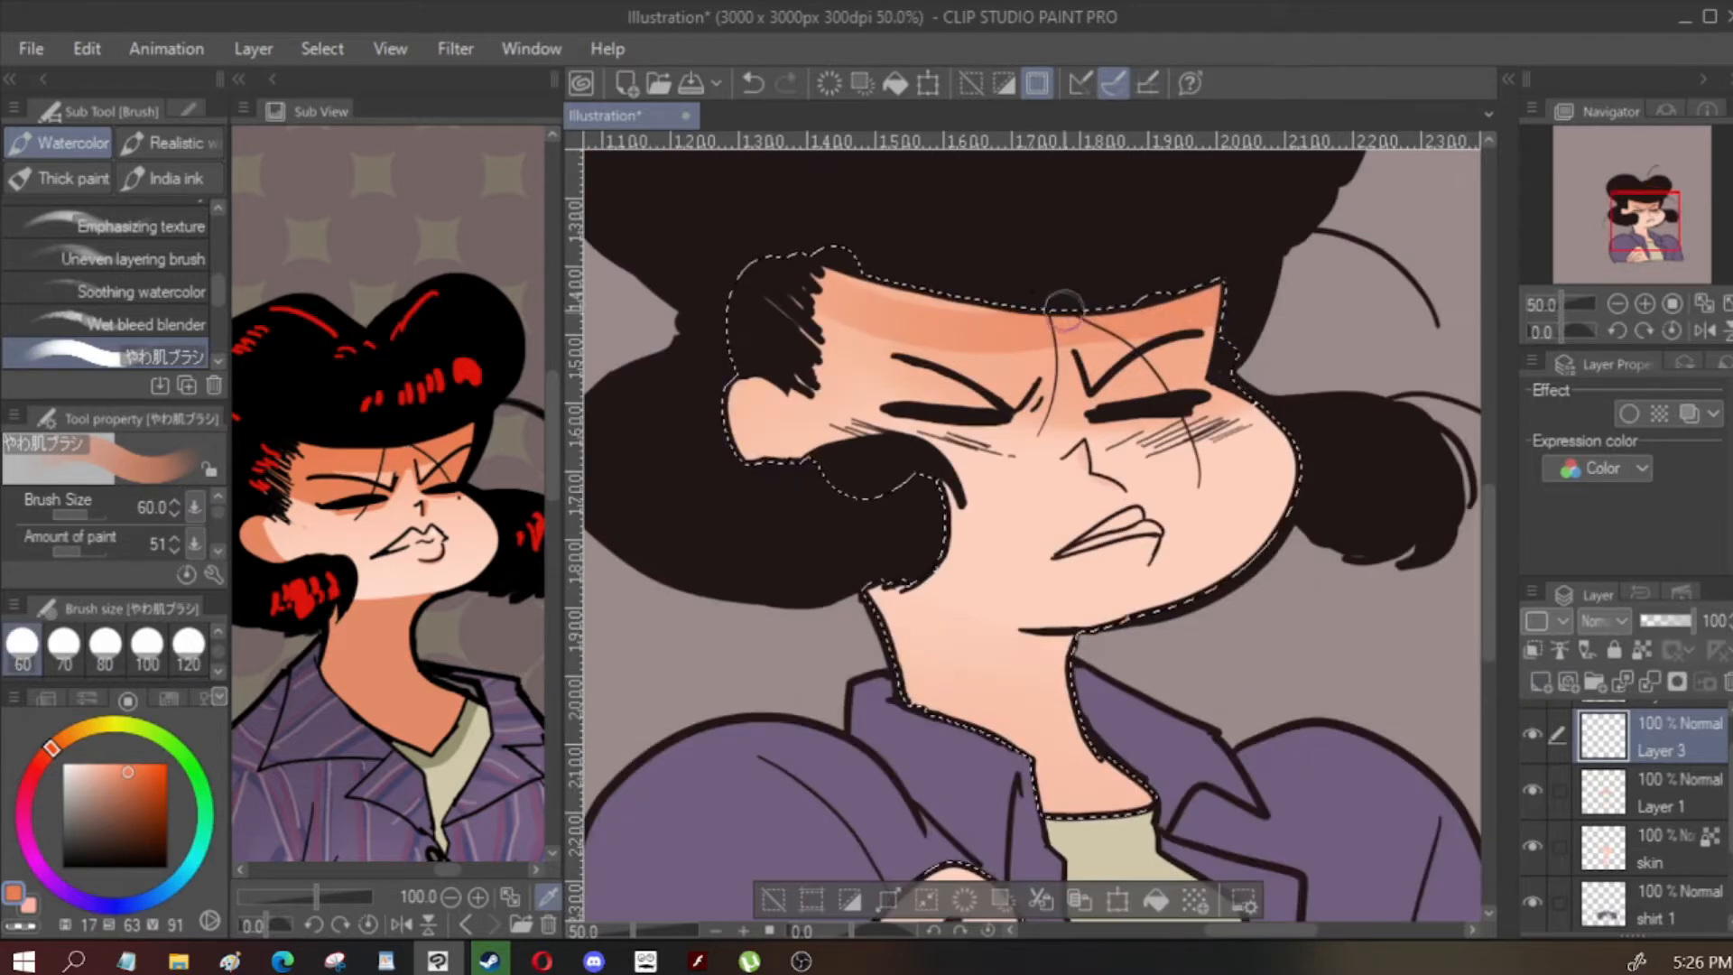
key(ctrl+z)
Paint hard-edged orange shadows on both eyelids on Layer 3 with the Manga Brush at sizes 25 and 35
key(p)
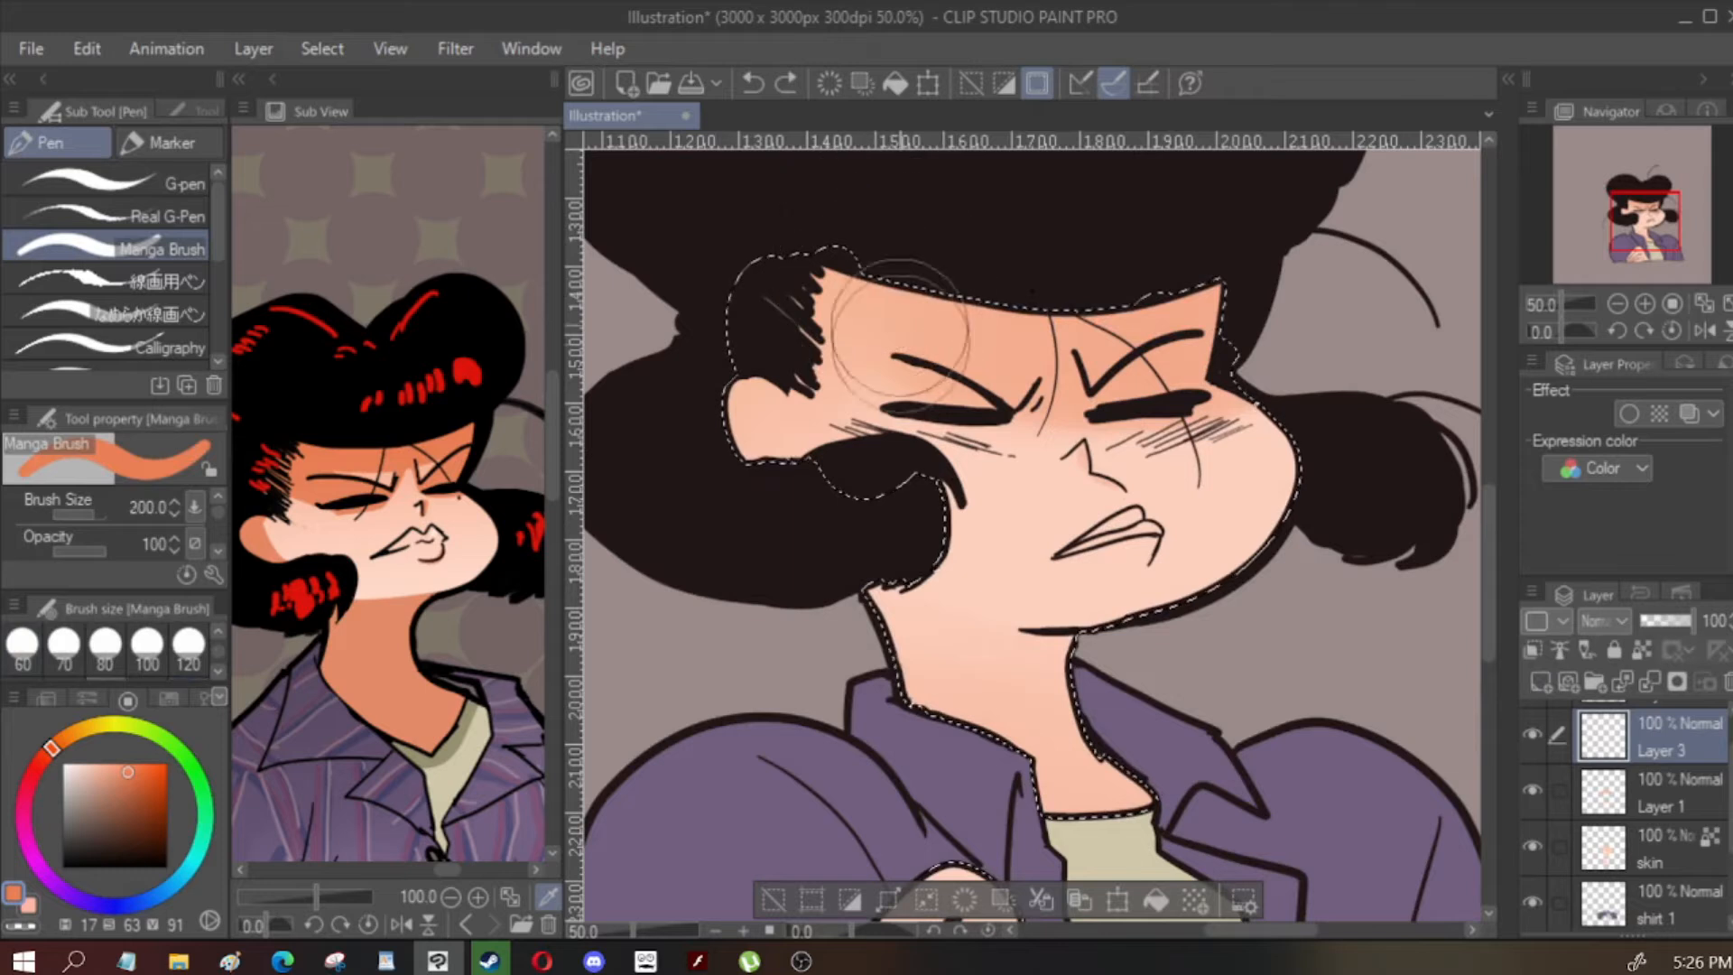
drag(907, 381, 961, 394)
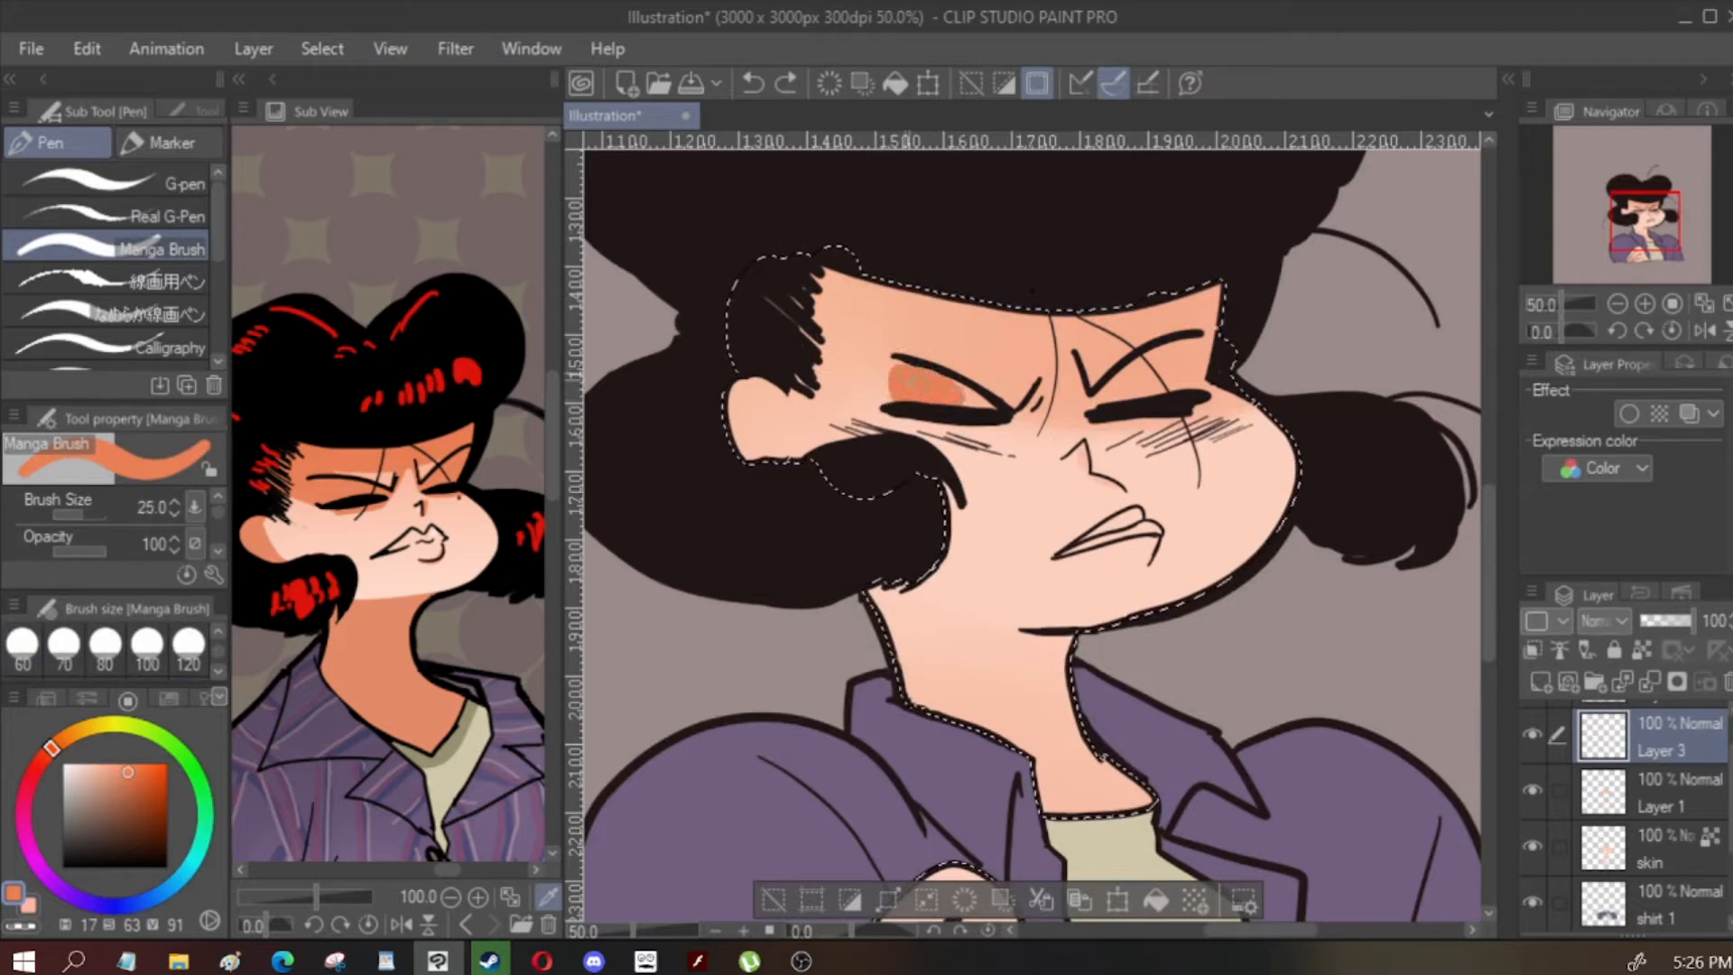
key(bracketright)
key(bracketright)
drag(1095, 401, 1133, 384)
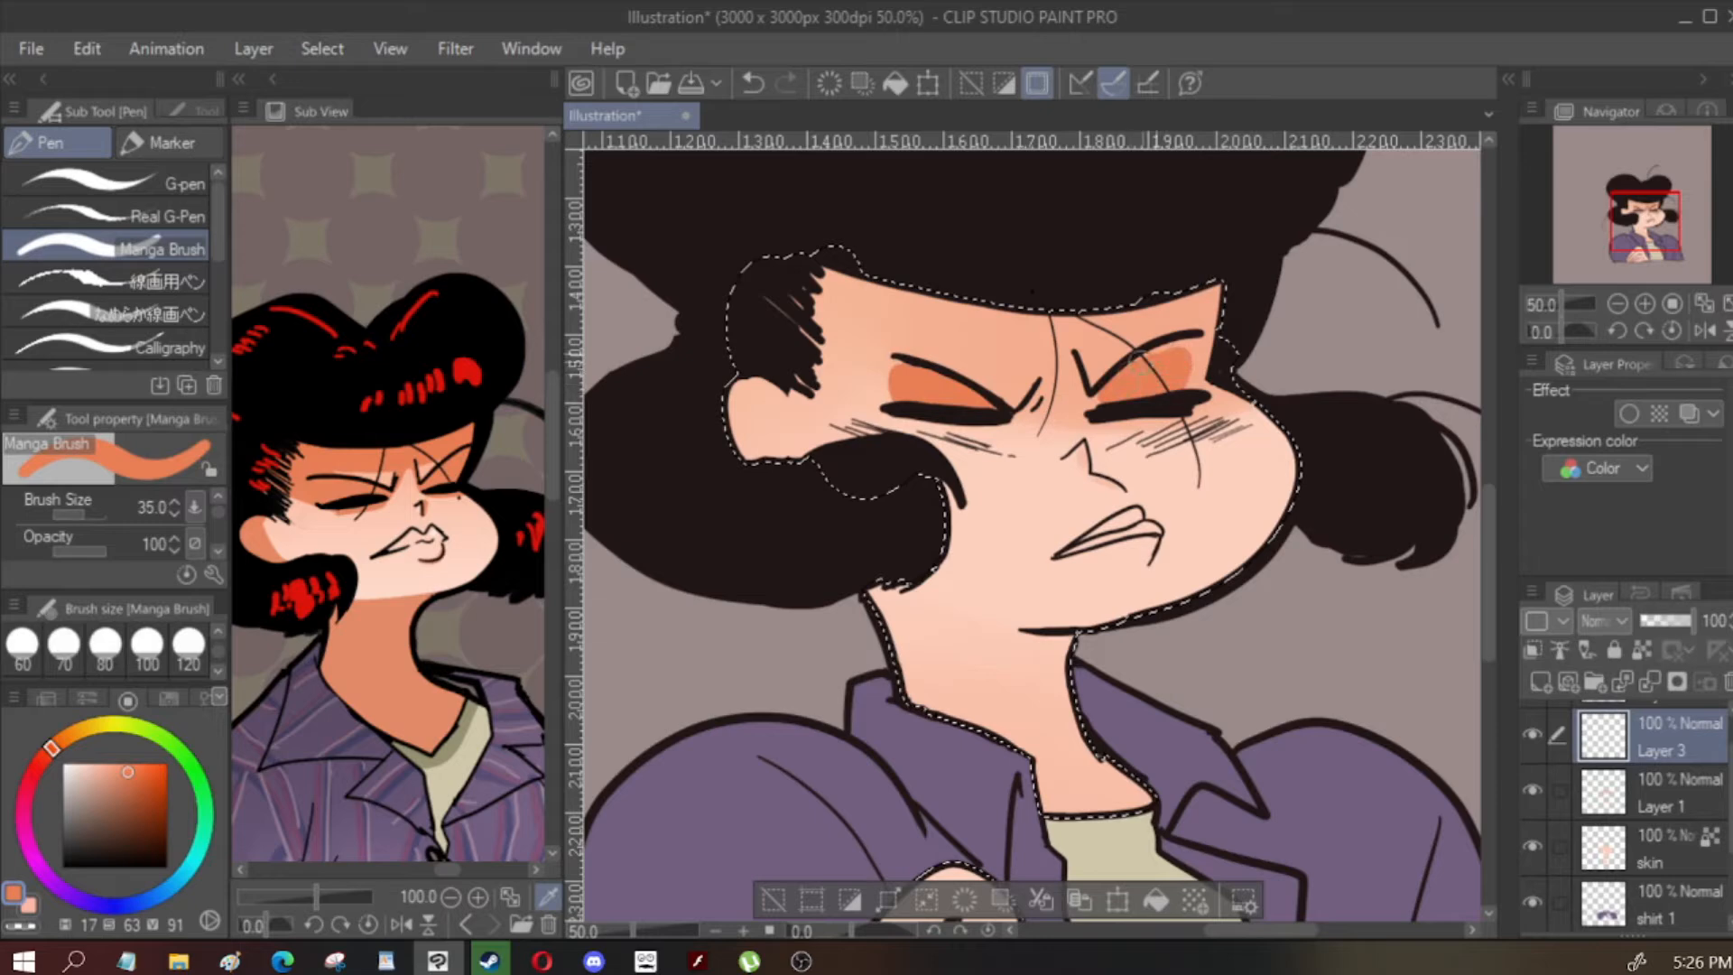
Finish the eyelid shadow at size 30 and paint a small orange shadow inside the nose line at size 15
key(bracketleft)
key(bracketleft)
key(bracketleft)
key(bracketleft)
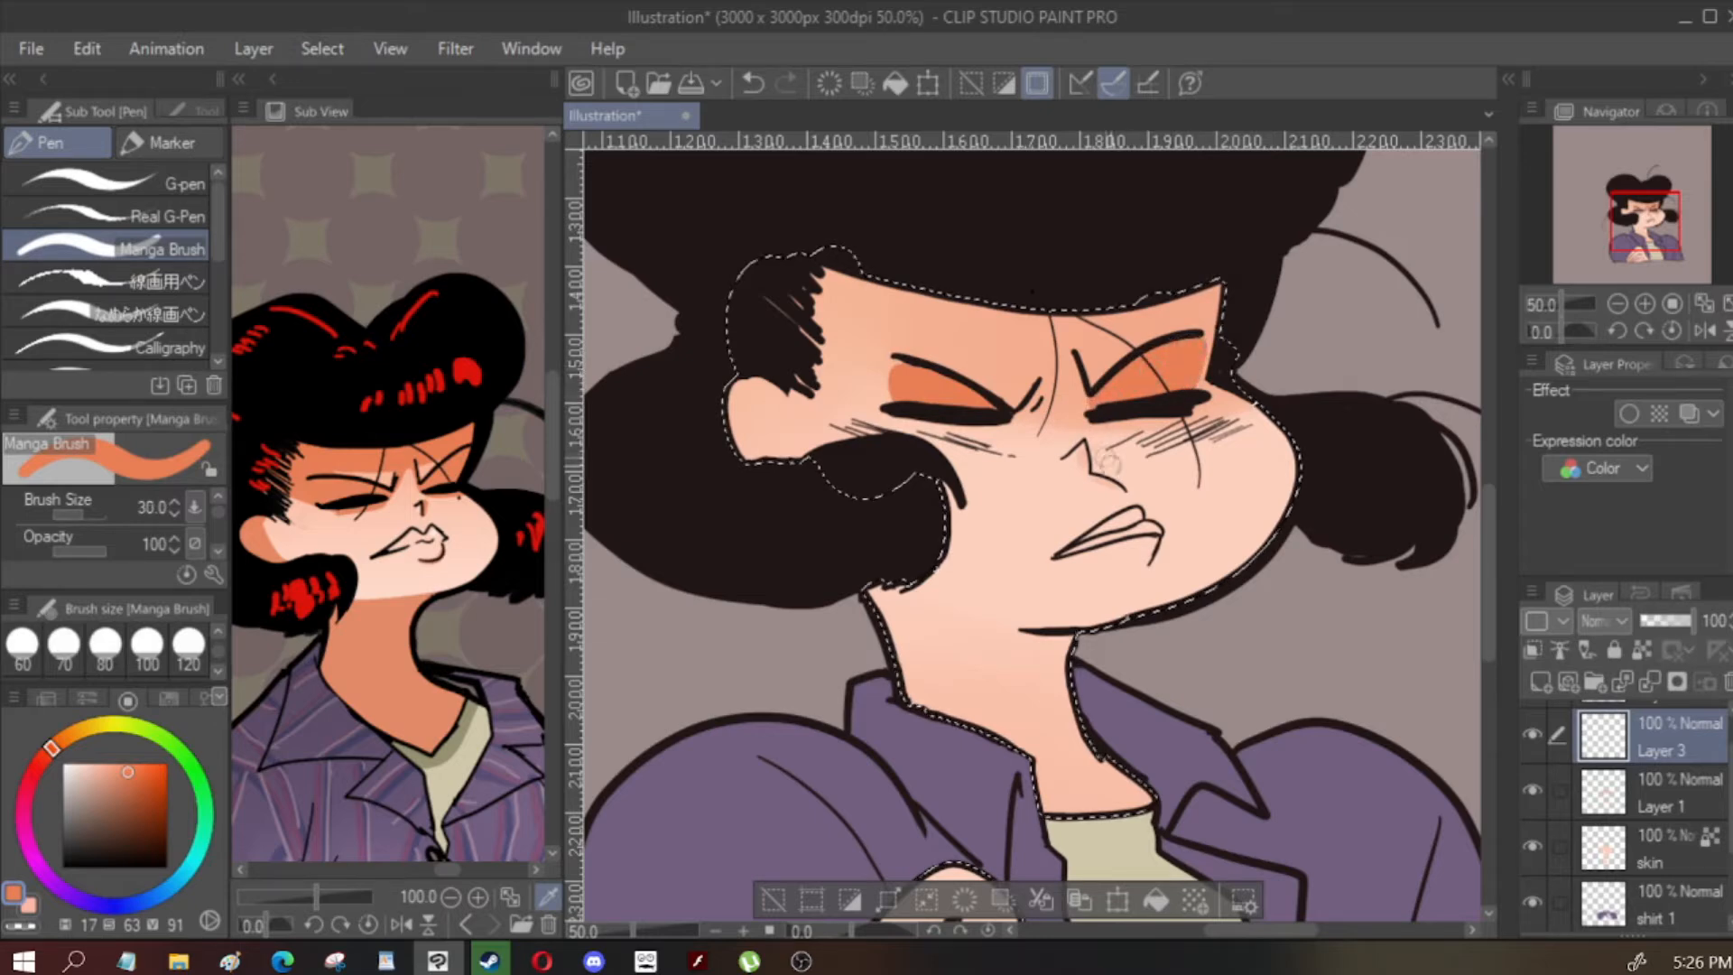
scroll(1083, 465, up, 1)
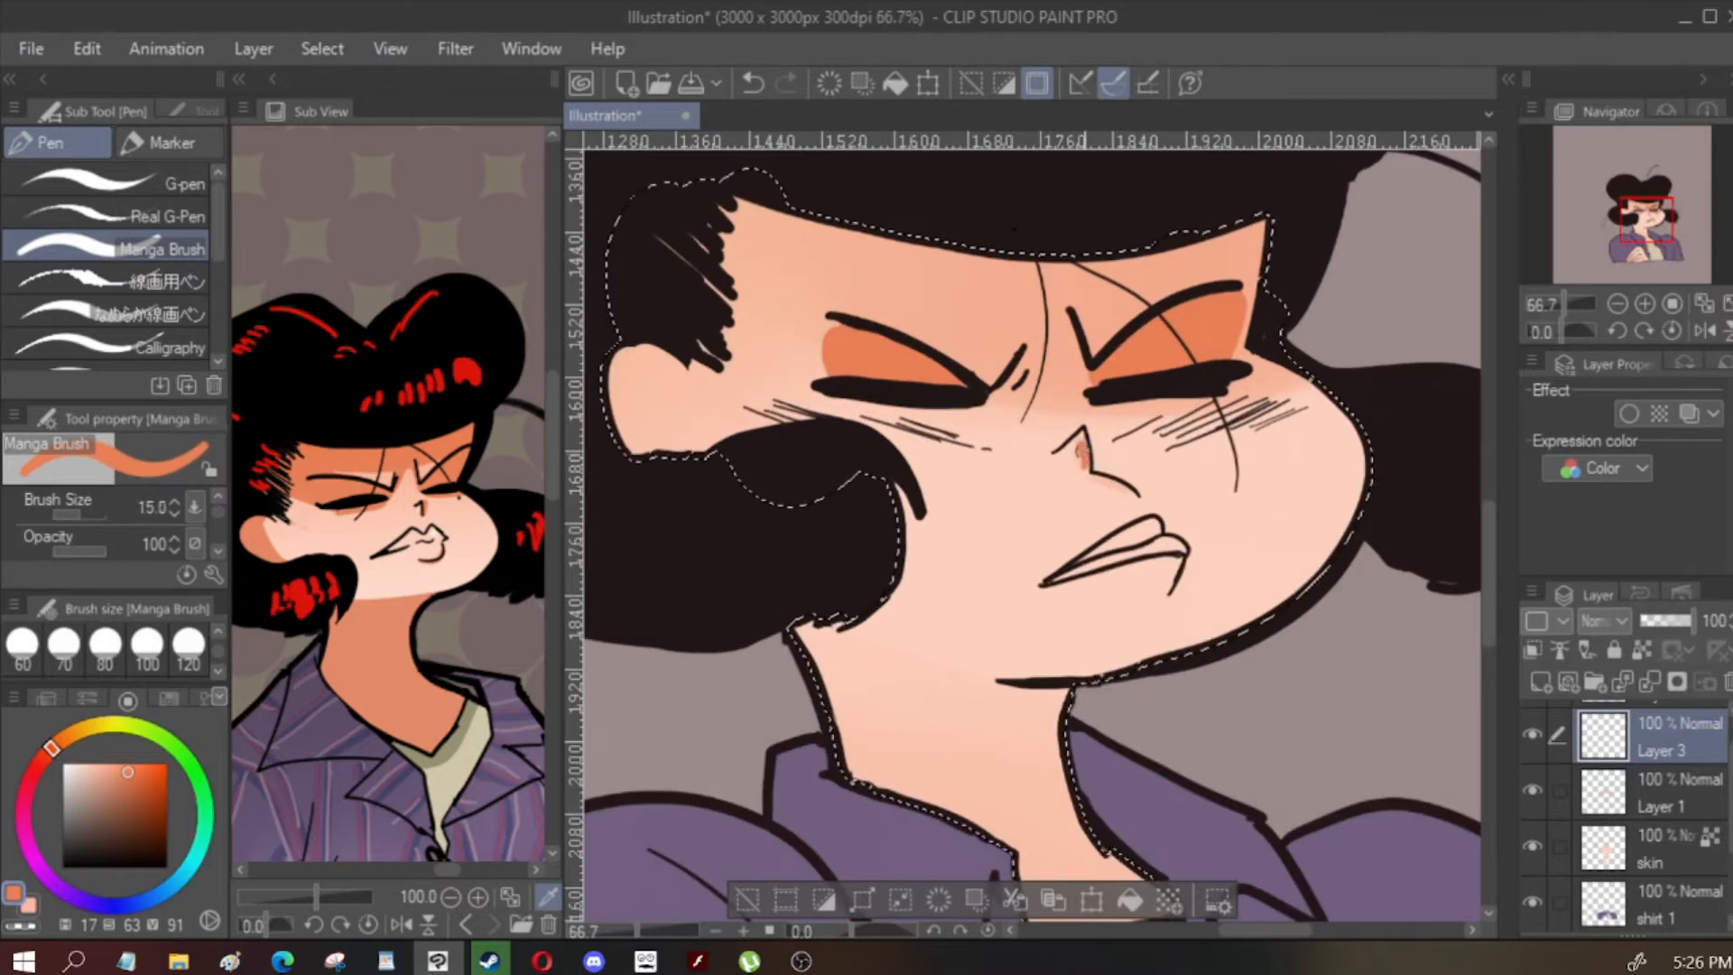
Paint a hard orange shadow band along the hairline across the forehead with the Manga Brush at size 80, and check it mirrored
scroll(1094, 486, down, 1)
key(bracketright)
key(bracketright)
key(bracketright)
key(bracketright)
key(bracketright)
key(bracketright)
key(bracketright)
key(bracketright)
key(bracketright)
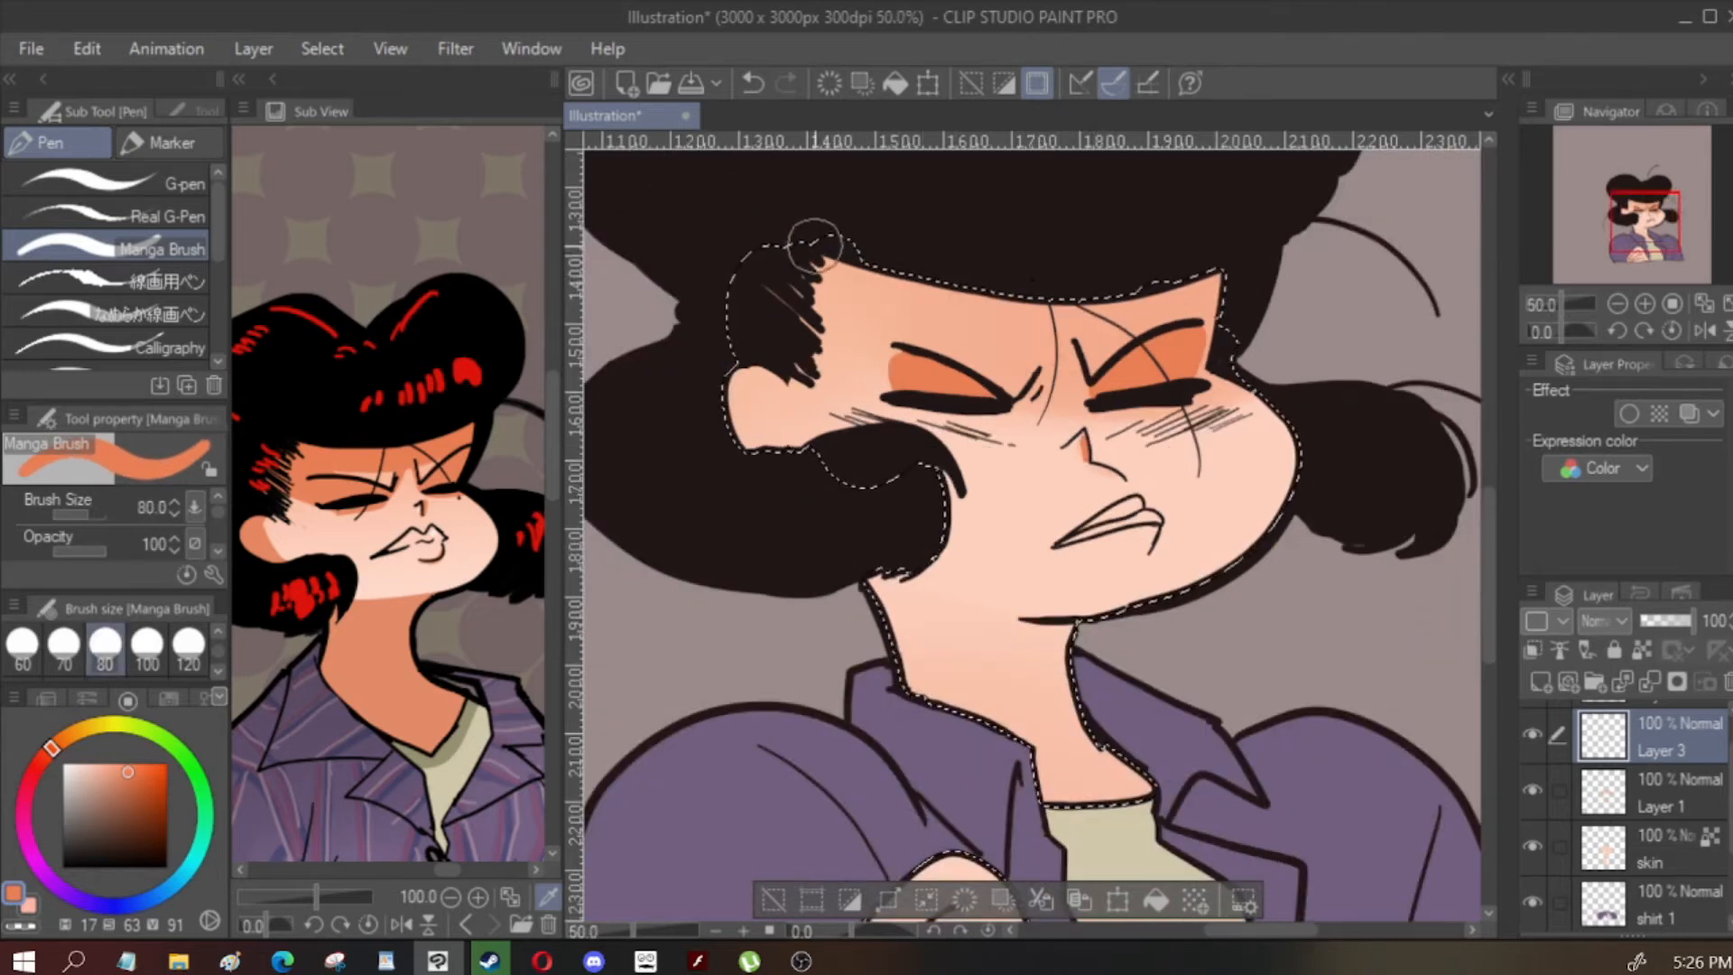
drag(957, 311, 1255, 252)
key(bracketleft)
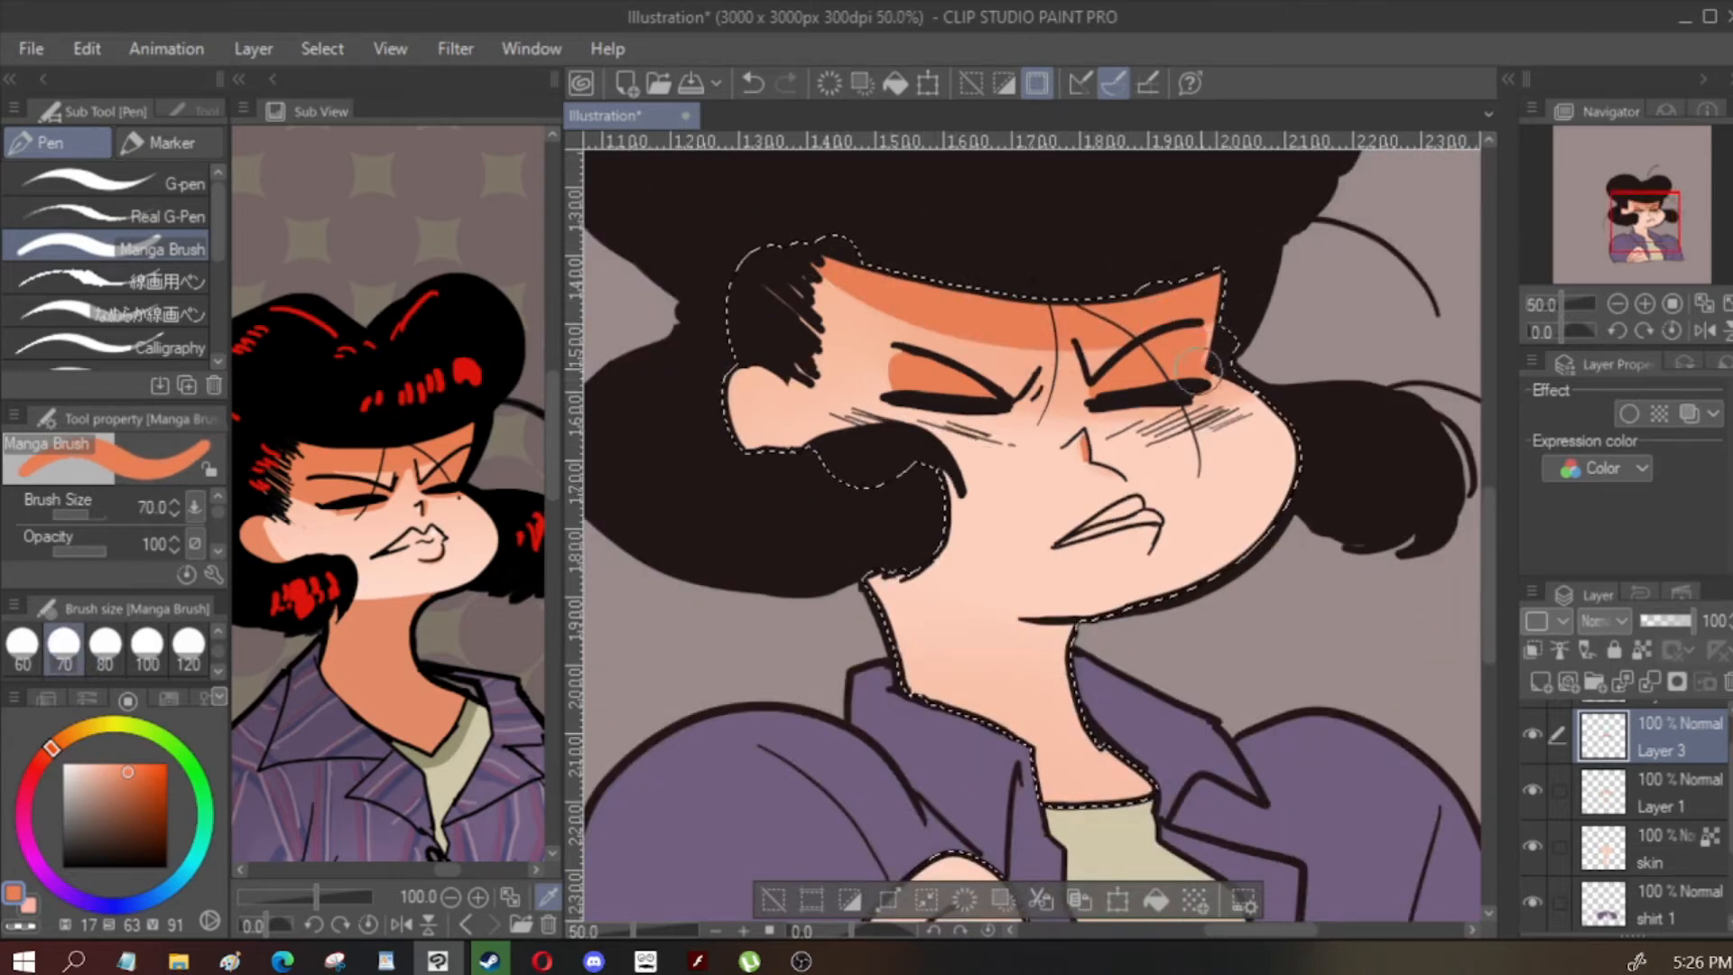
key(h)
scroll(1235, 325, down, 1)
key(h)
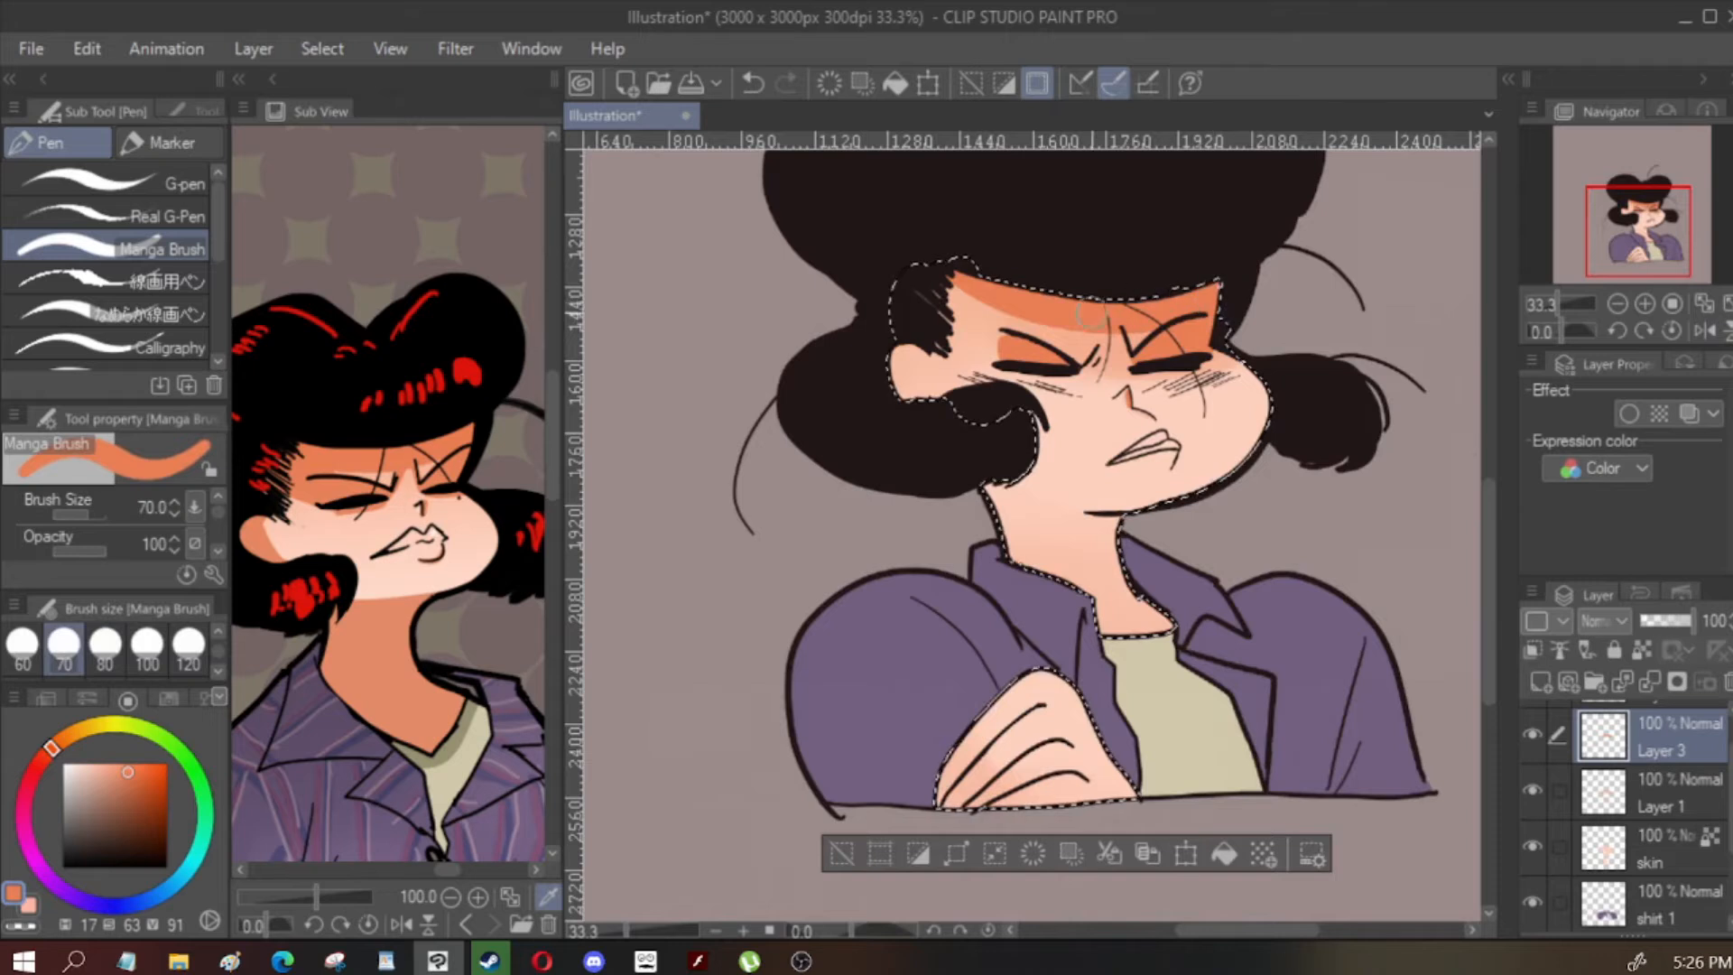
Paint the orange shadow inside the ear with the Manga Brush, reducing it to size 35, and check the drawing mirrored
key(bracketleft)
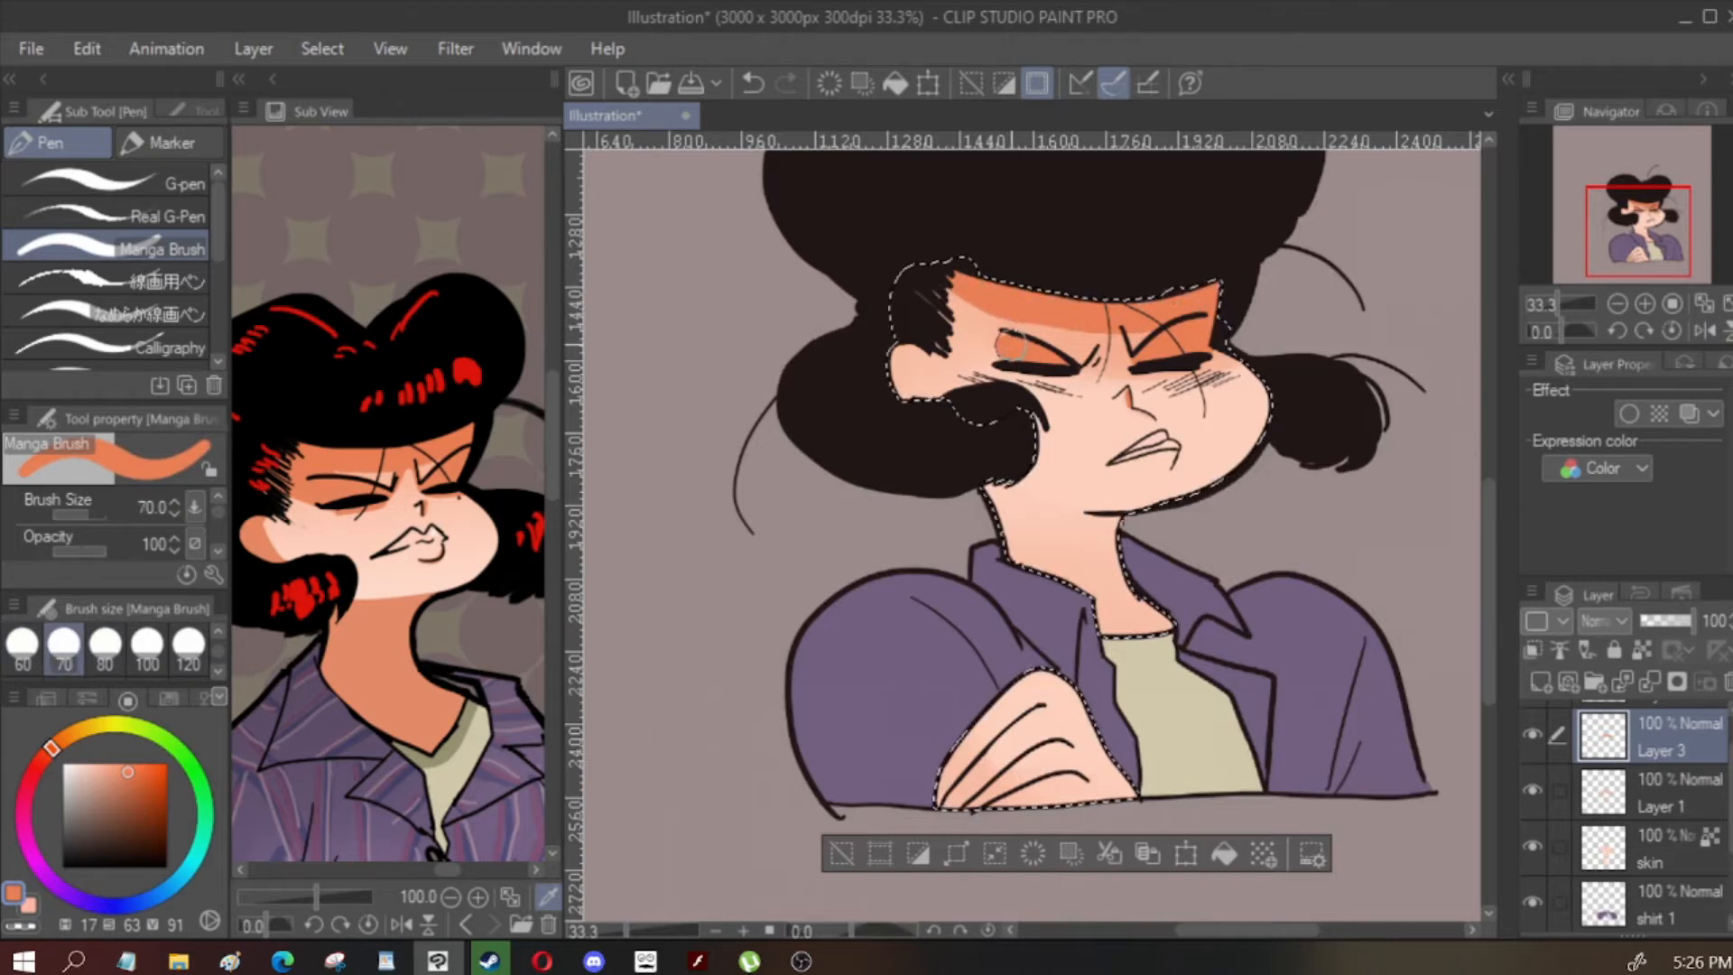
key(bracketleft)
mouse_move(900, 405)
mouse_down()
mouse_move(884, 353)
mouse_move(901, 404)
mouse_move(890, 347)
mouse_move(920, 375)
mouse_up()
key(bracketleft)
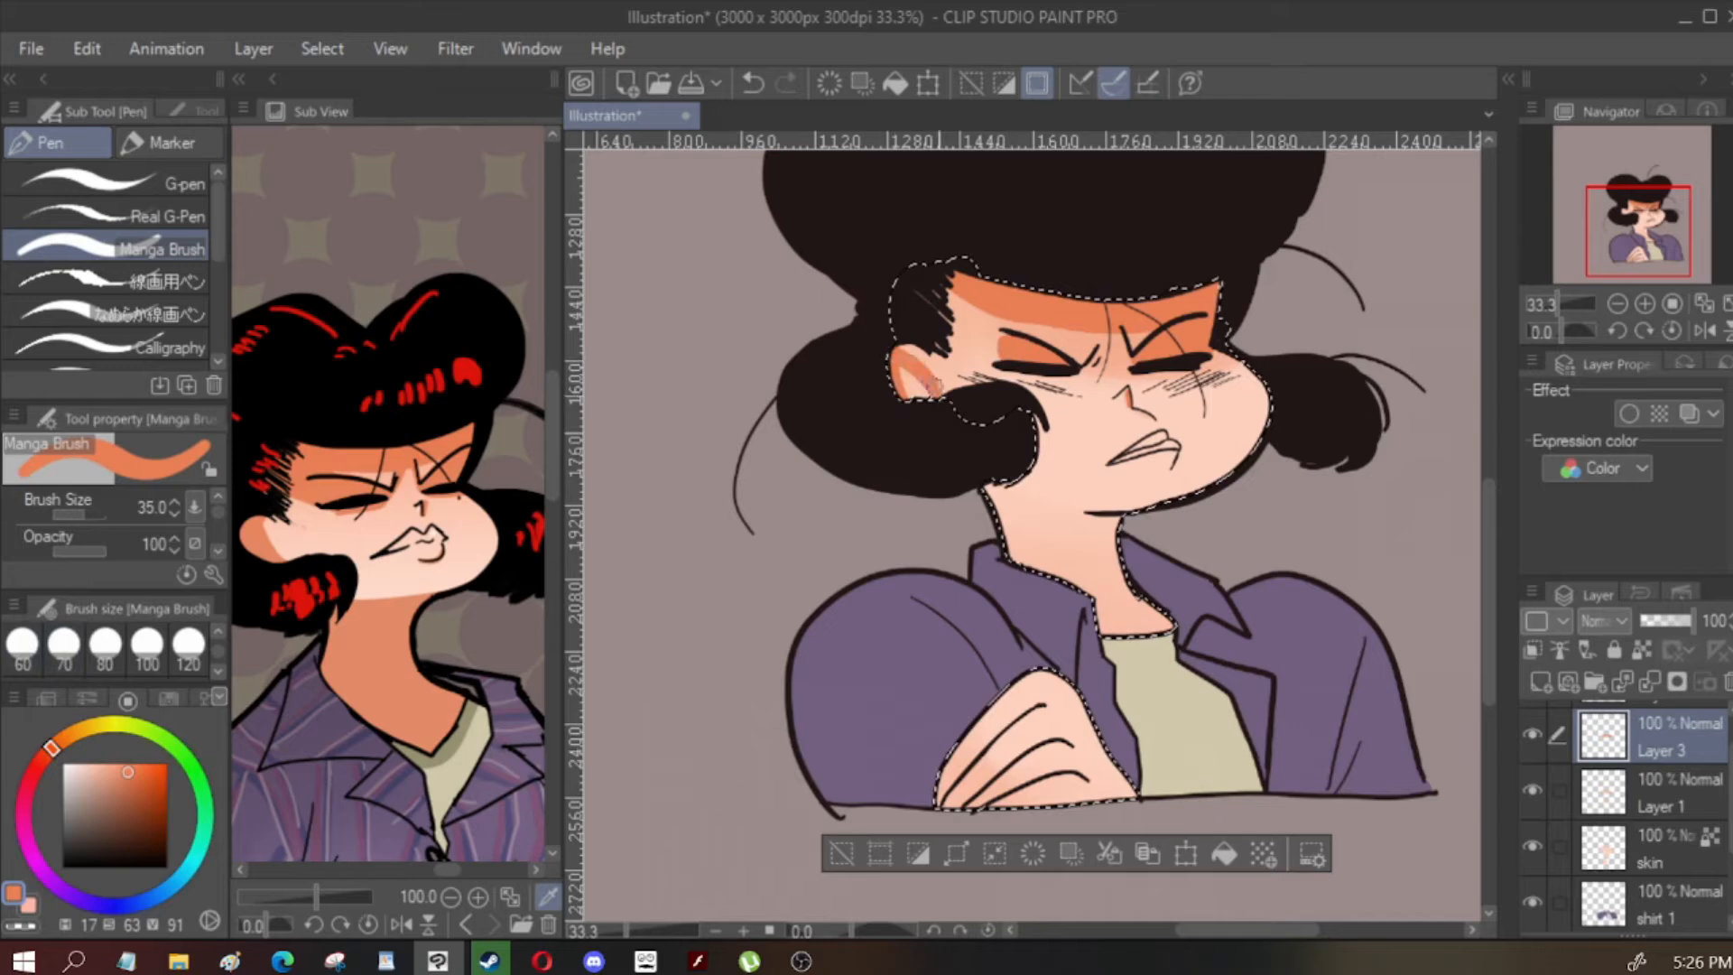
key(h)
key(h)
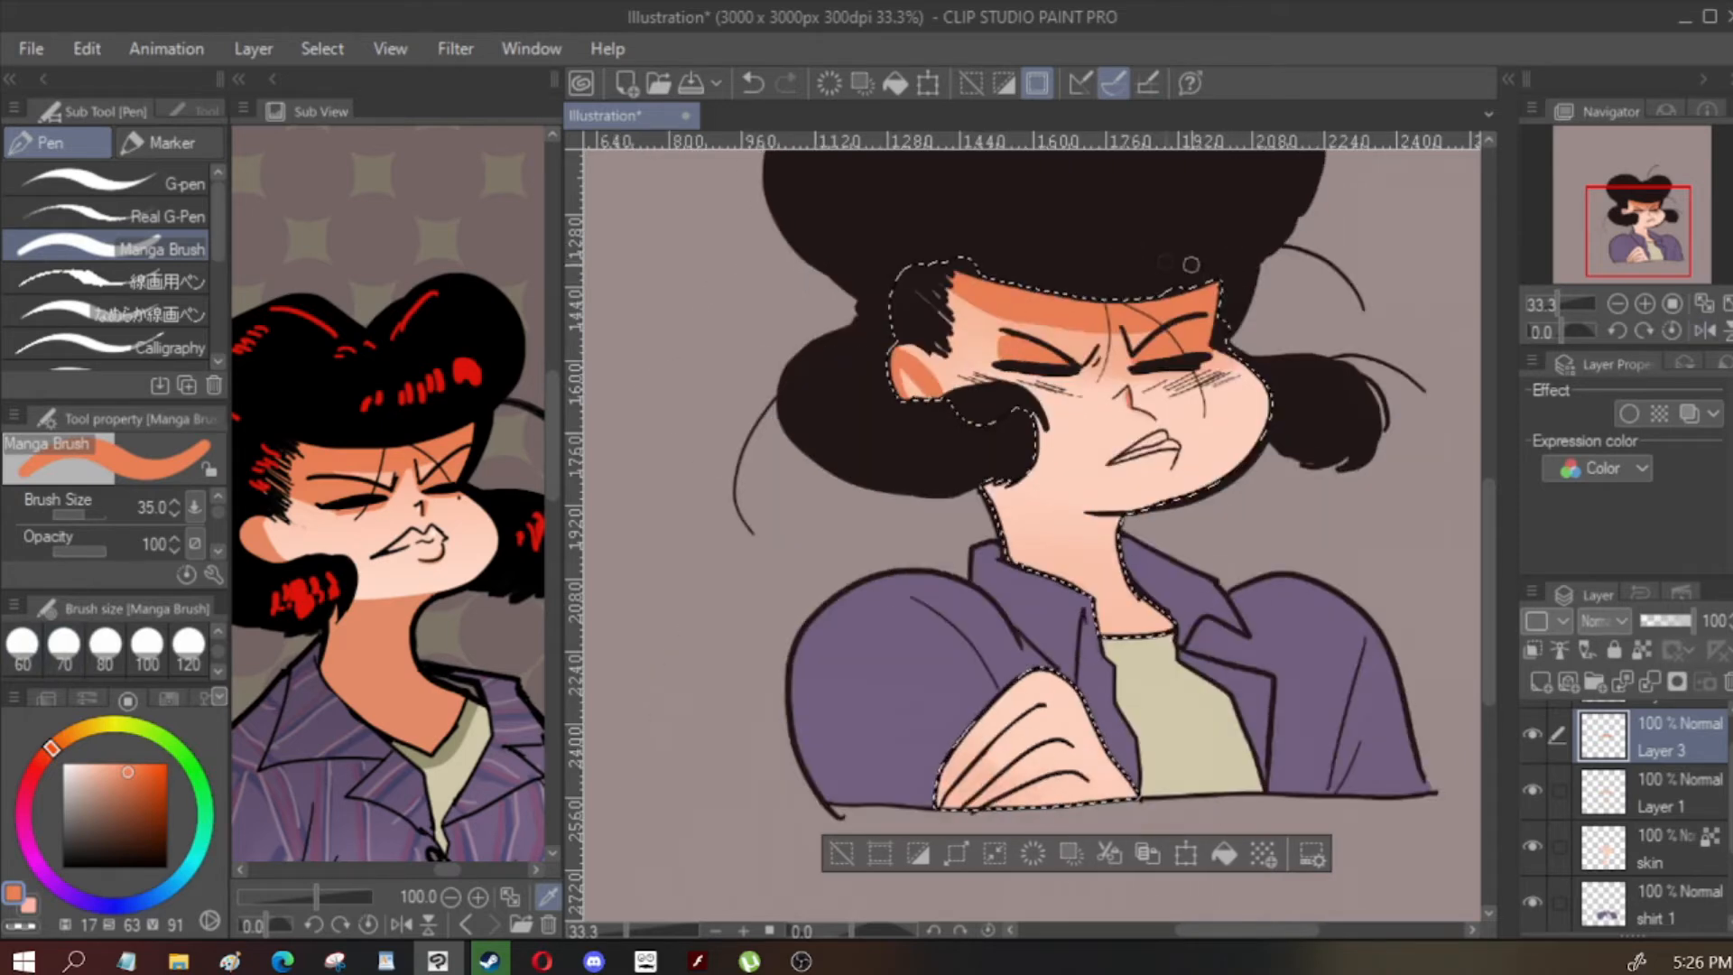
Fill the neck below the jaw with hard orange shadow using the Manga Brush at size 200, and view the drawing mirrored
key(bracketright)
key(bracketright)
key(bracketright)
key(bracketright)
key(bracketright)
key(bracketright)
key(bracketright)
key(bracketright)
key(bracketright)
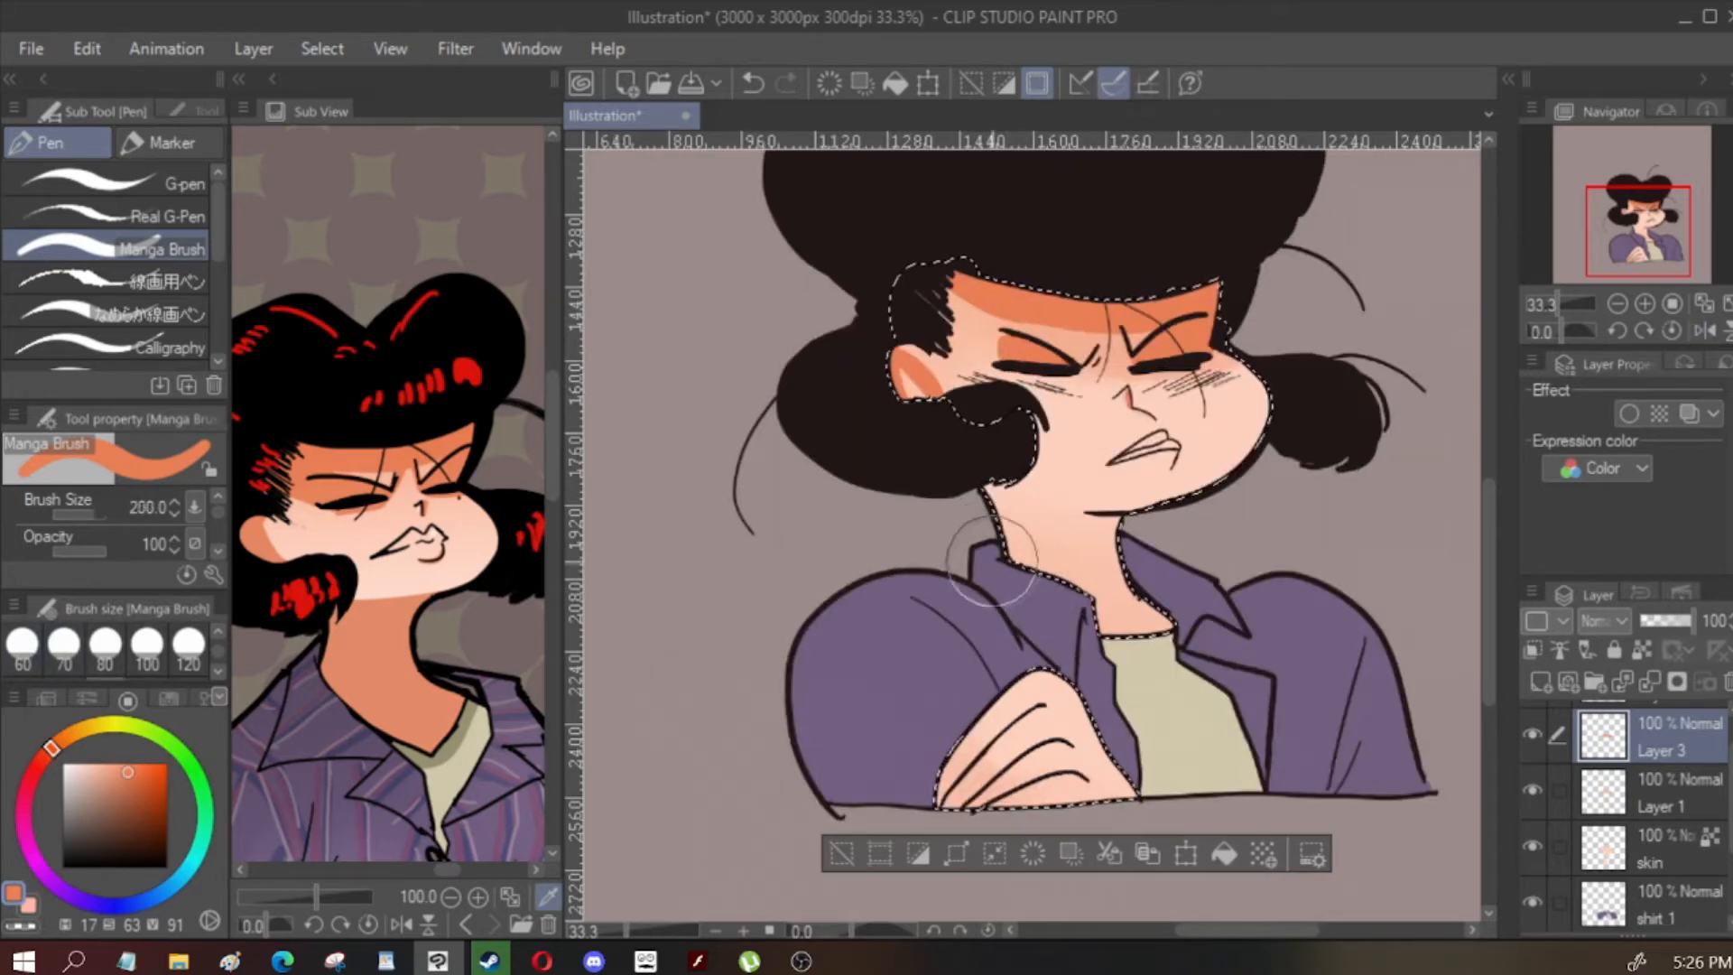
mouse_move(977, 544)
mouse_down()
mouse_move(1023, 568)
mouse_move(1186, 581)
mouse_move(1019, 577)
mouse_move(1097, 602)
mouse_move(969, 520)
mouse_move(1090, 555)
mouse_up()
key(bracketleft)
key(h)
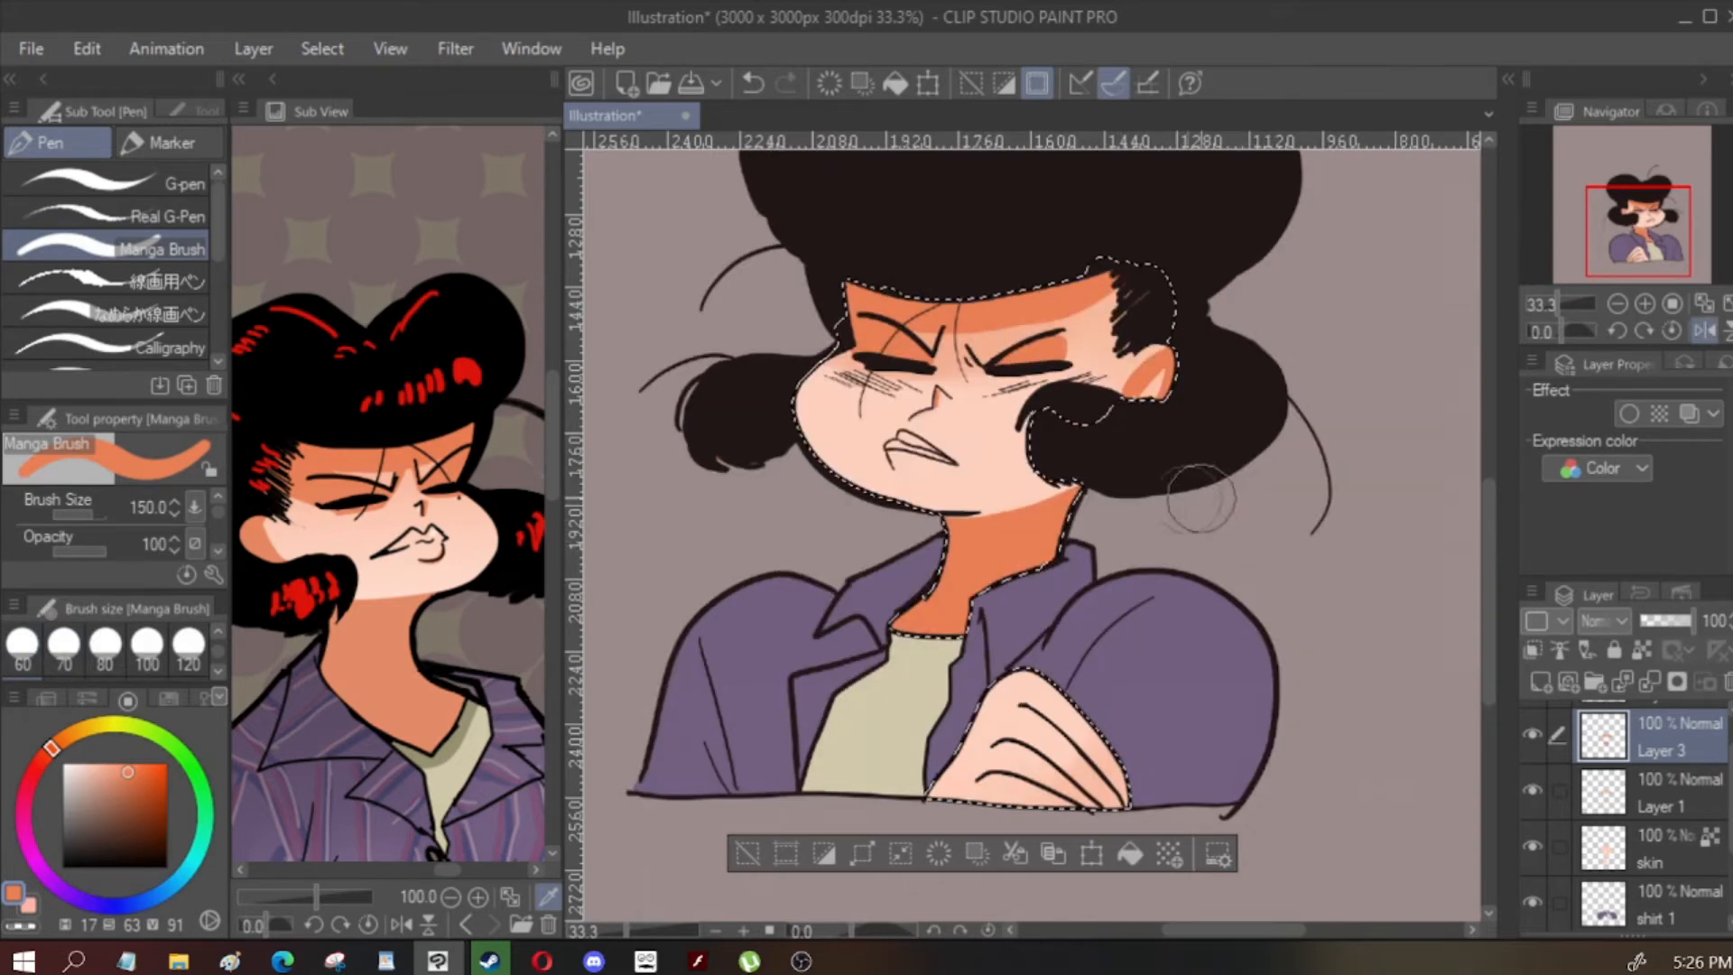
Paint a soft bright red blush (H5 S81 V98) on the cheek under the far eye with the やわ肌ブラシ watercolor brush
key(bracketleft)
key(bracketleft)
key(bracketleft)
key(bracketleft)
key(h)
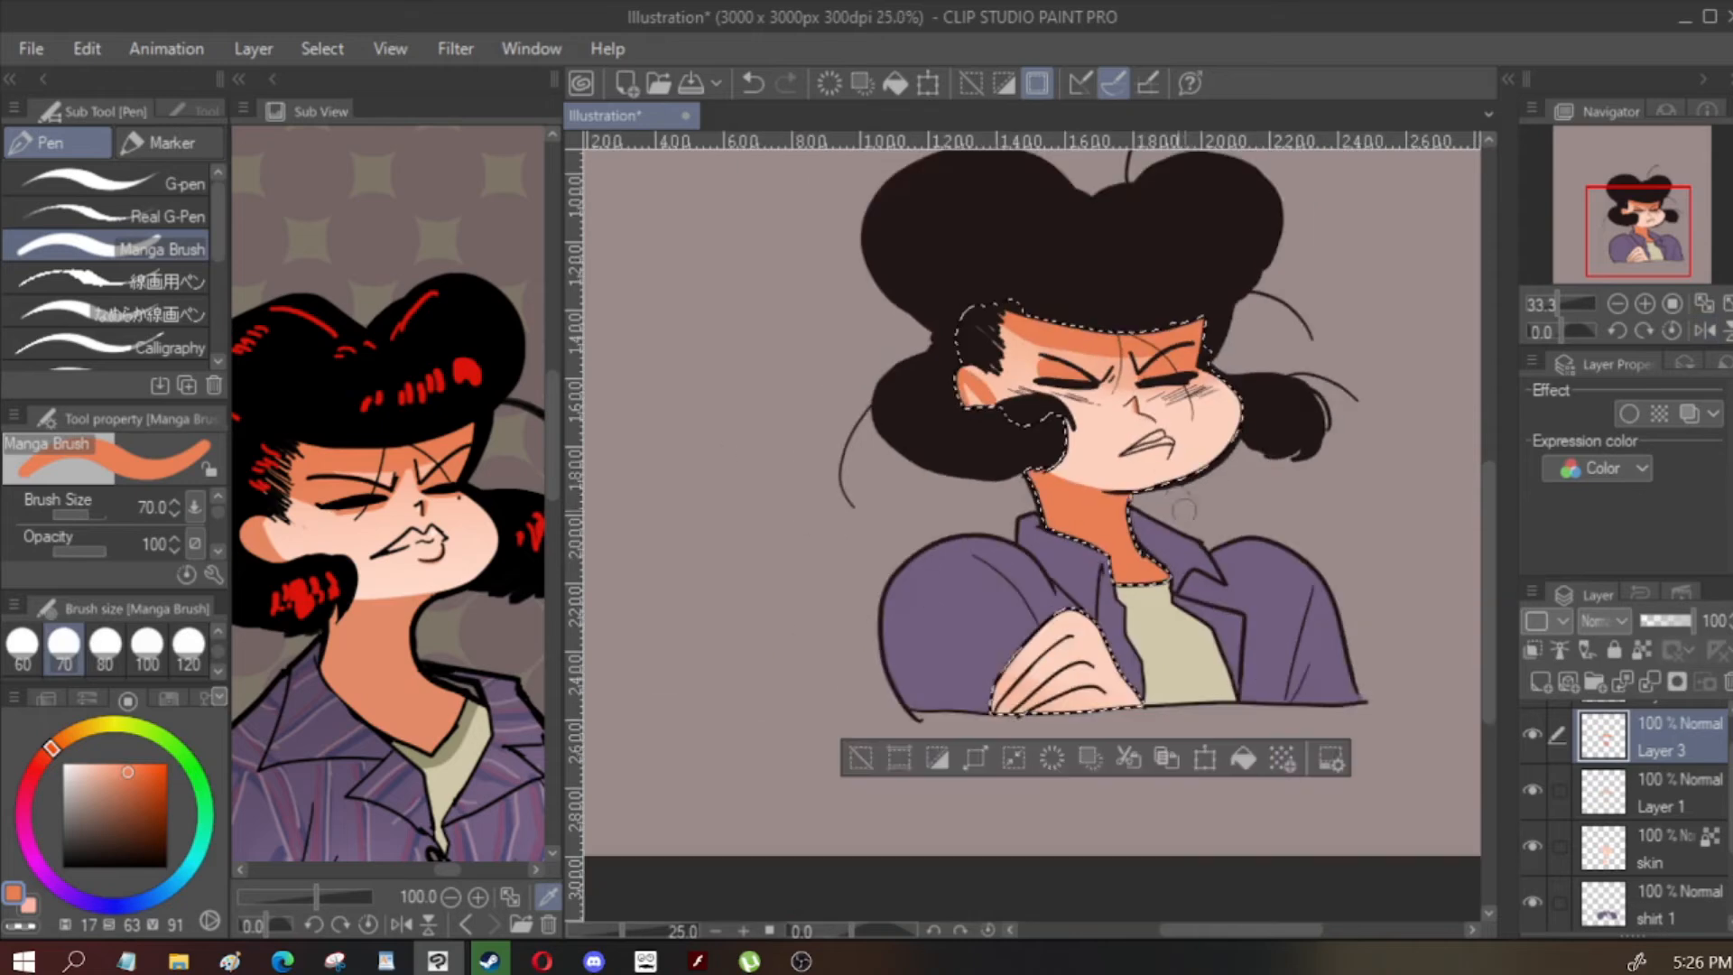
scroll(1251, 414, up, 1)
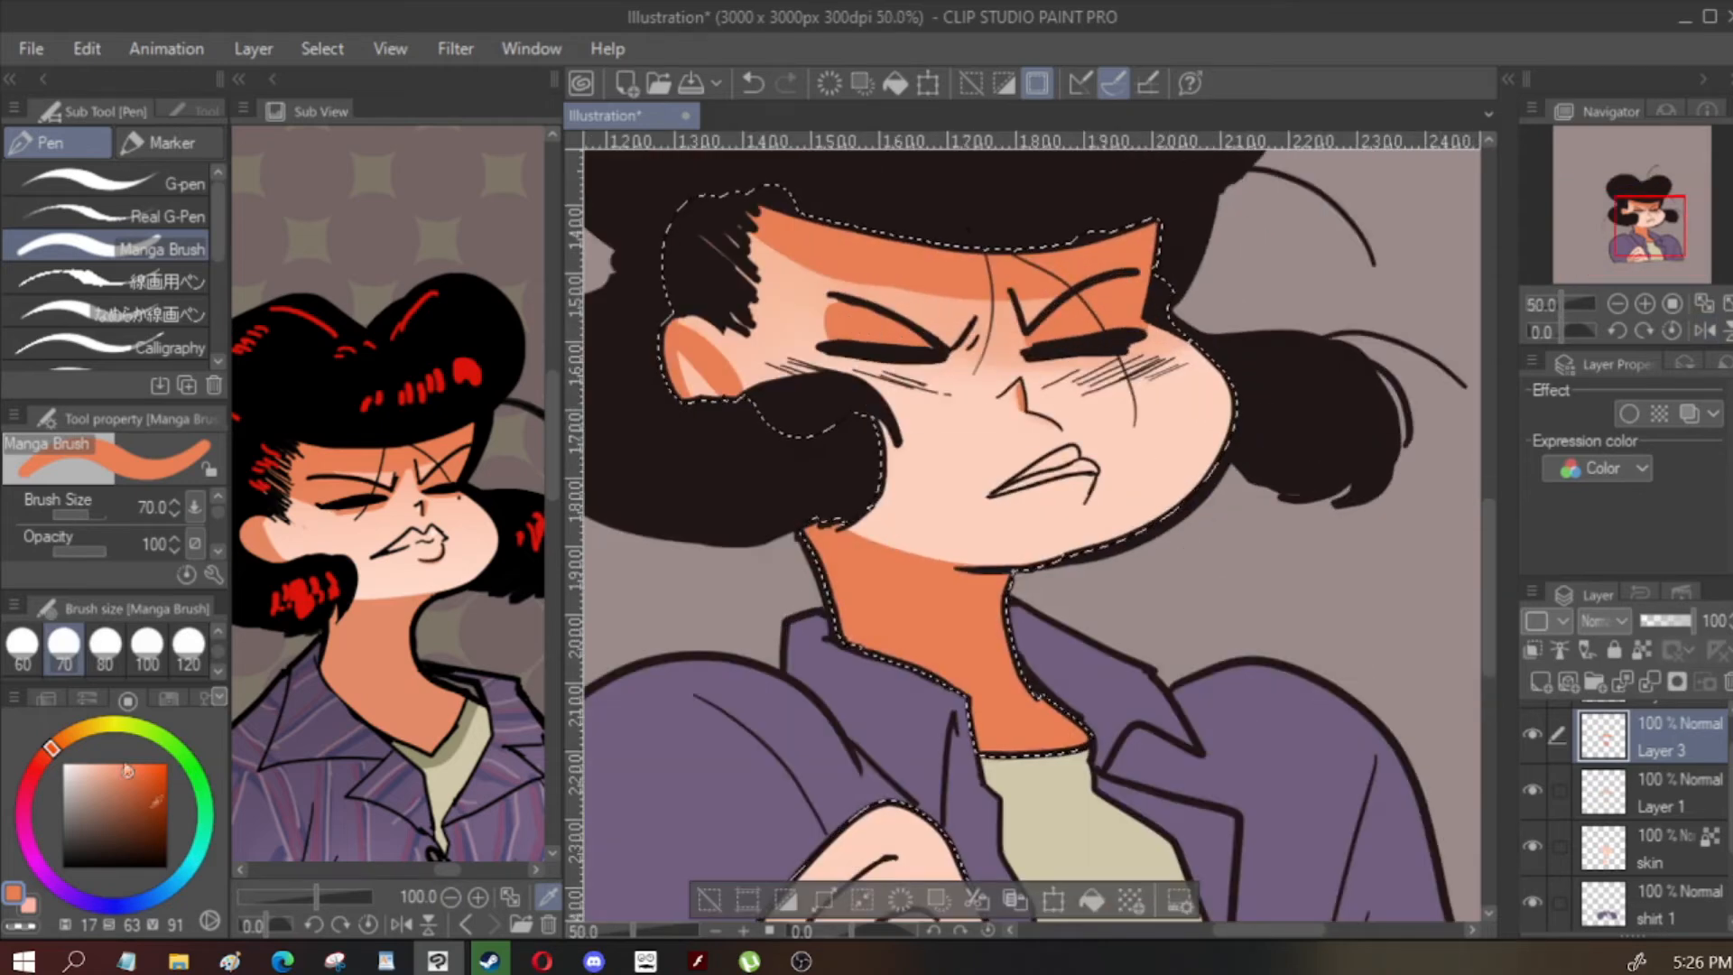
click(44, 761)
click(147, 764)
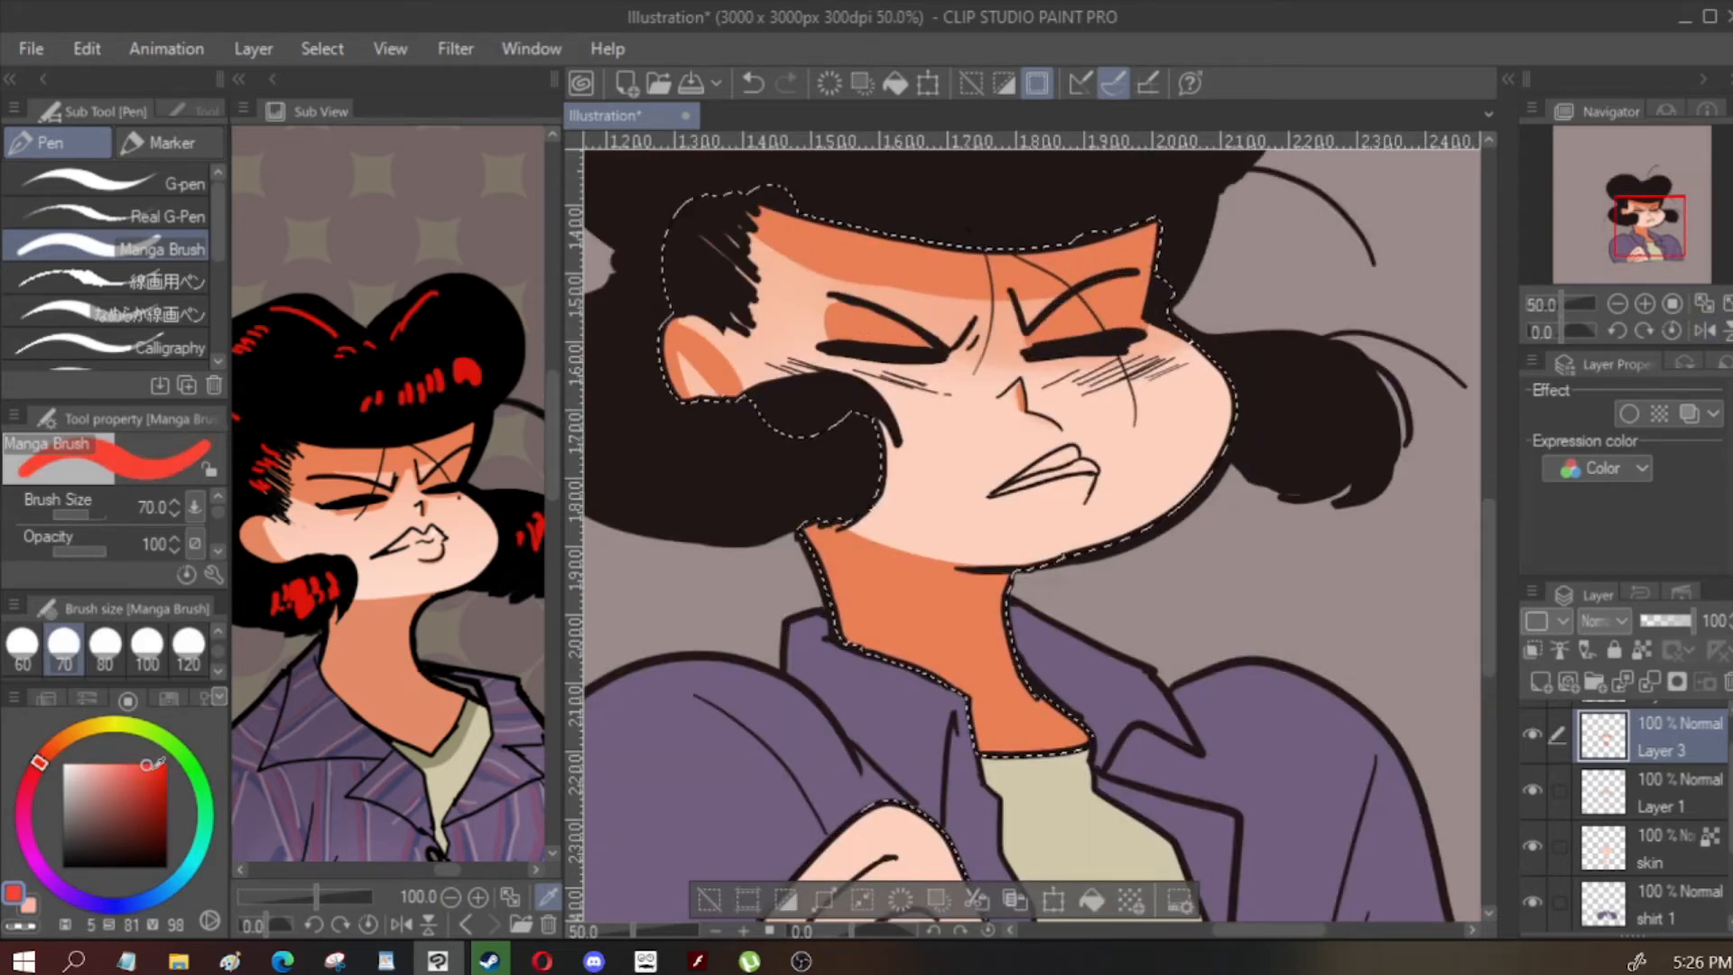
key(b)
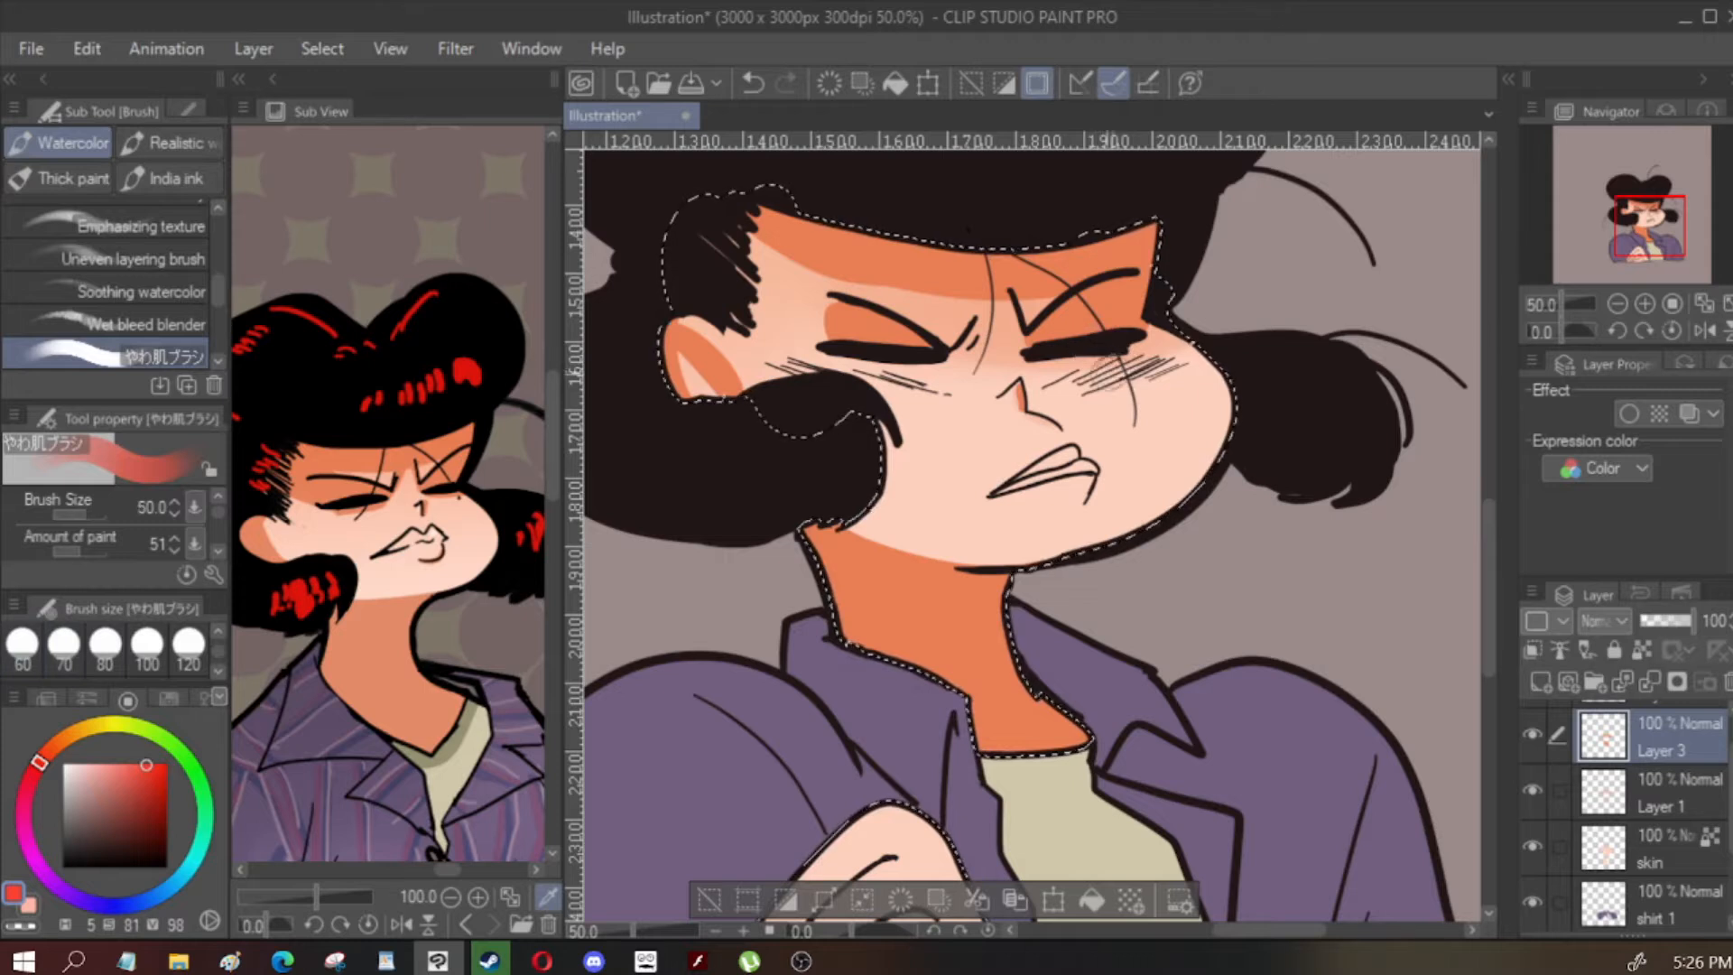
key(bracketright)
key(bracketright)
key(bracketright)
mouse_move(1038, 395)
mouse_down()
mouse_move(1146, 378)
mouse_move(1124, 394)
mouse_up()
key(bracketright)
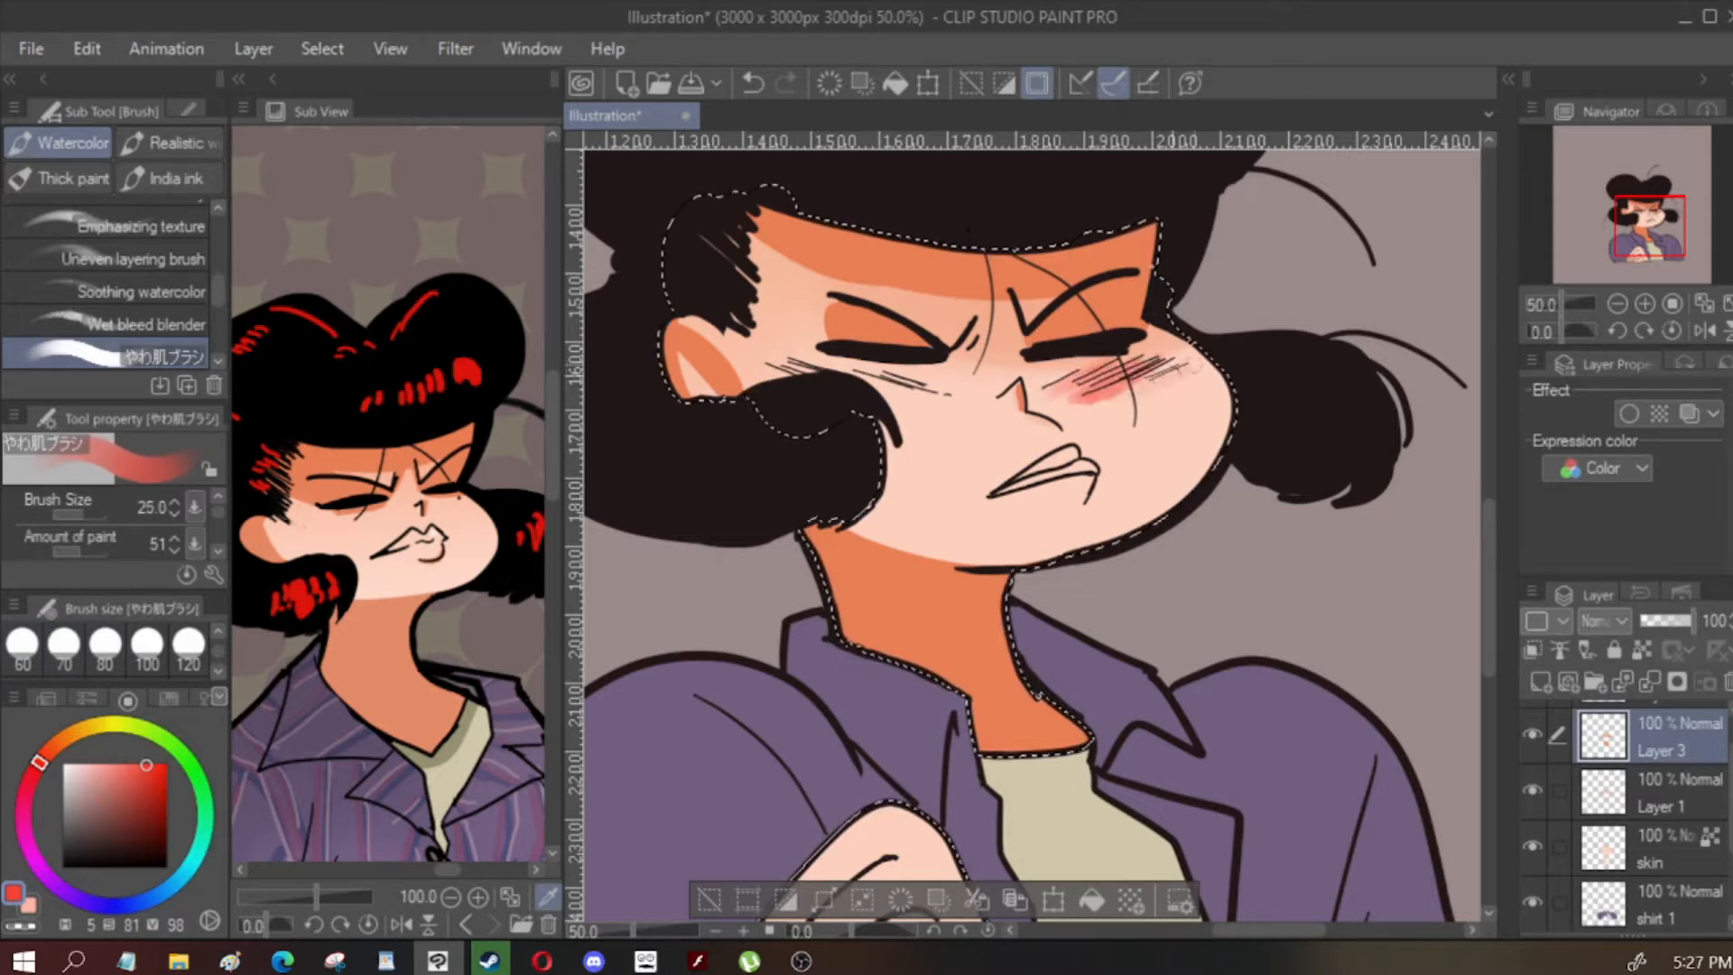
Build up the red blush across both cheeks at sizes 30 to 40, checking the drawing mirrored
key(h)
key(bracketleft)
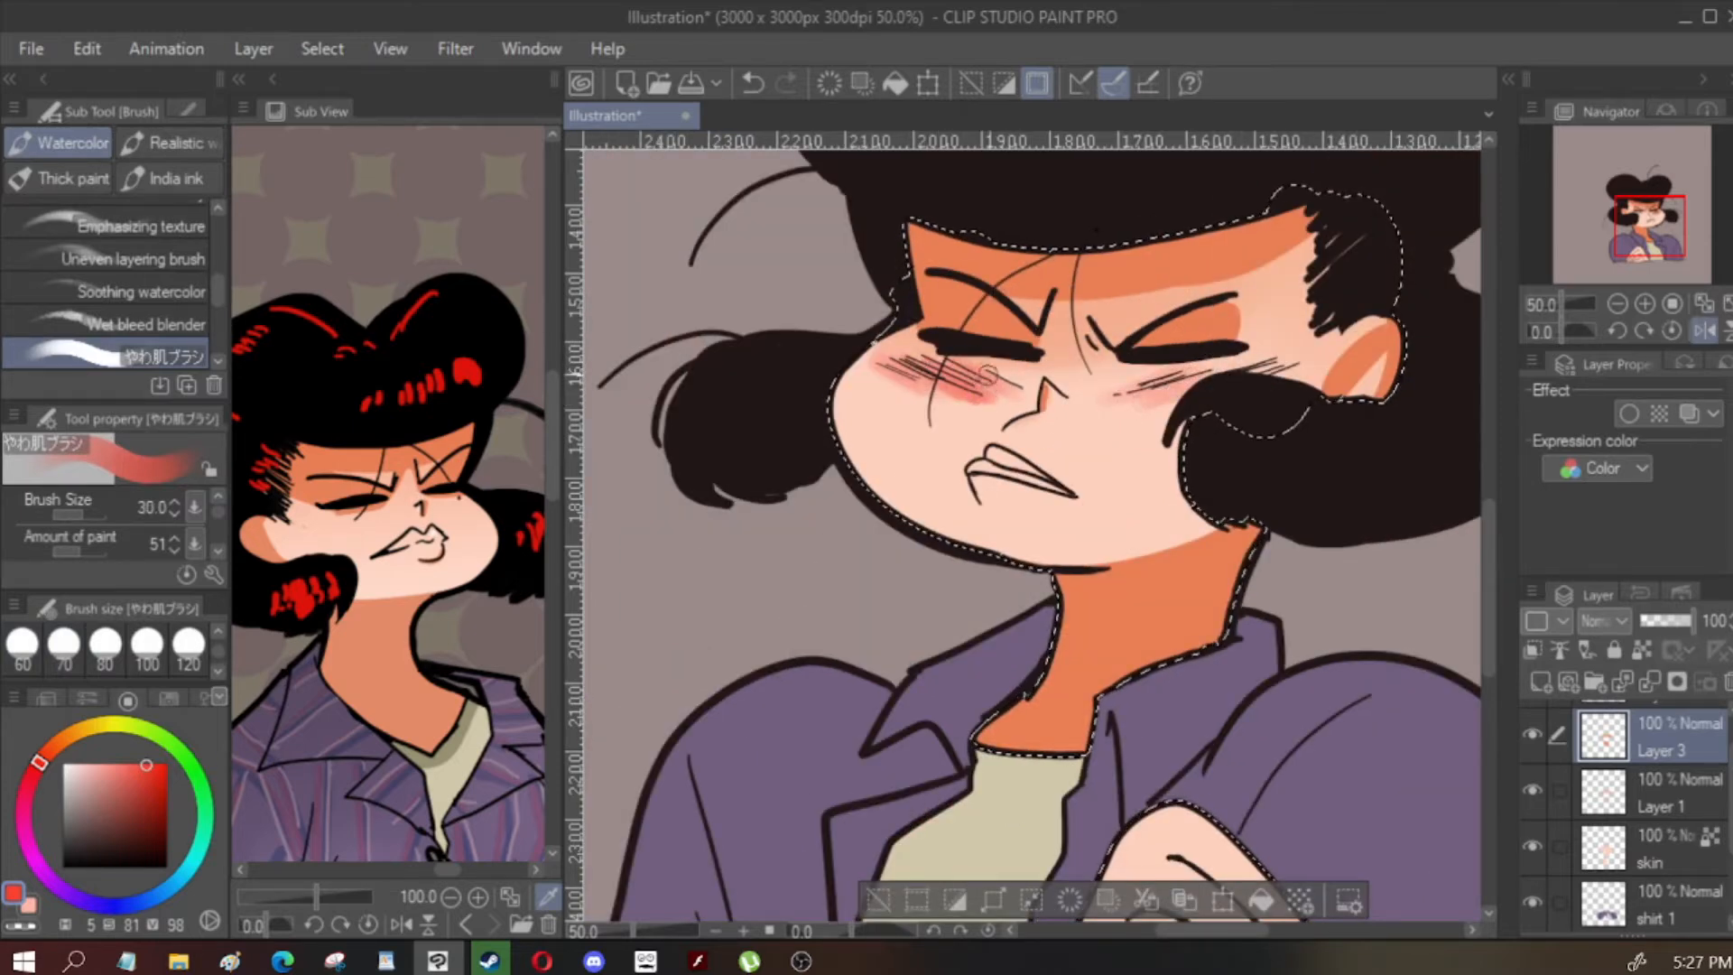
key(h)
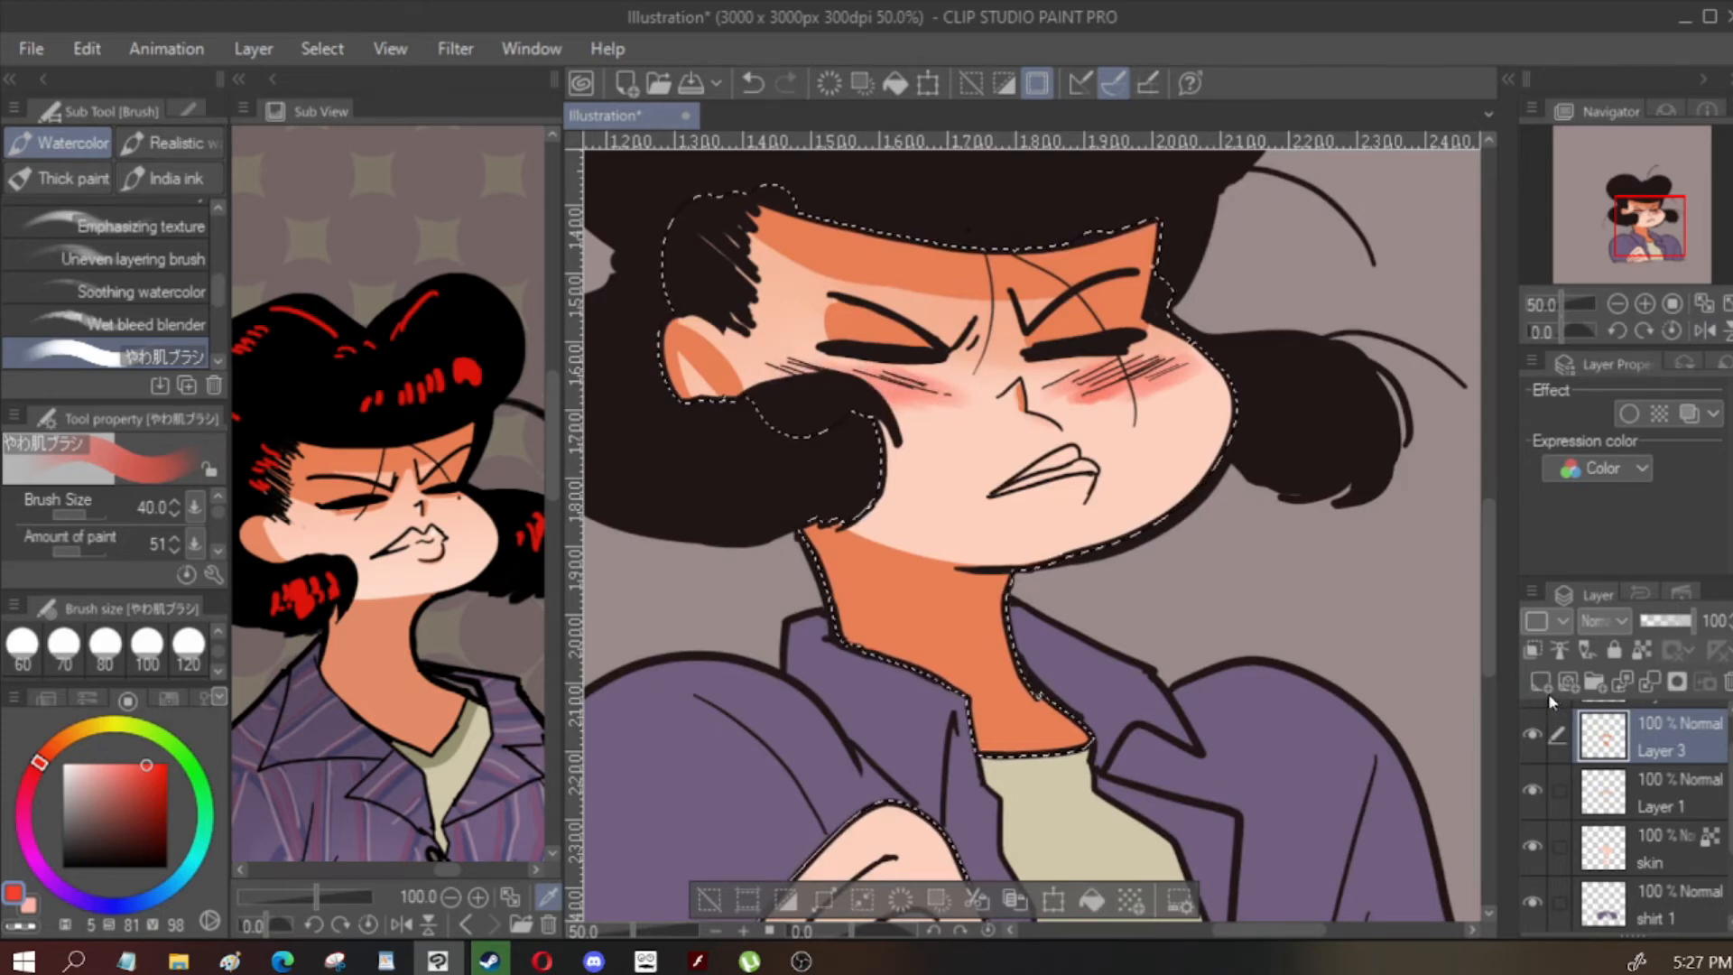
Sample the face's skin tone, darken it to H18 S30 V83, and try filling both lips with it
key(i)
click(1204, 440)
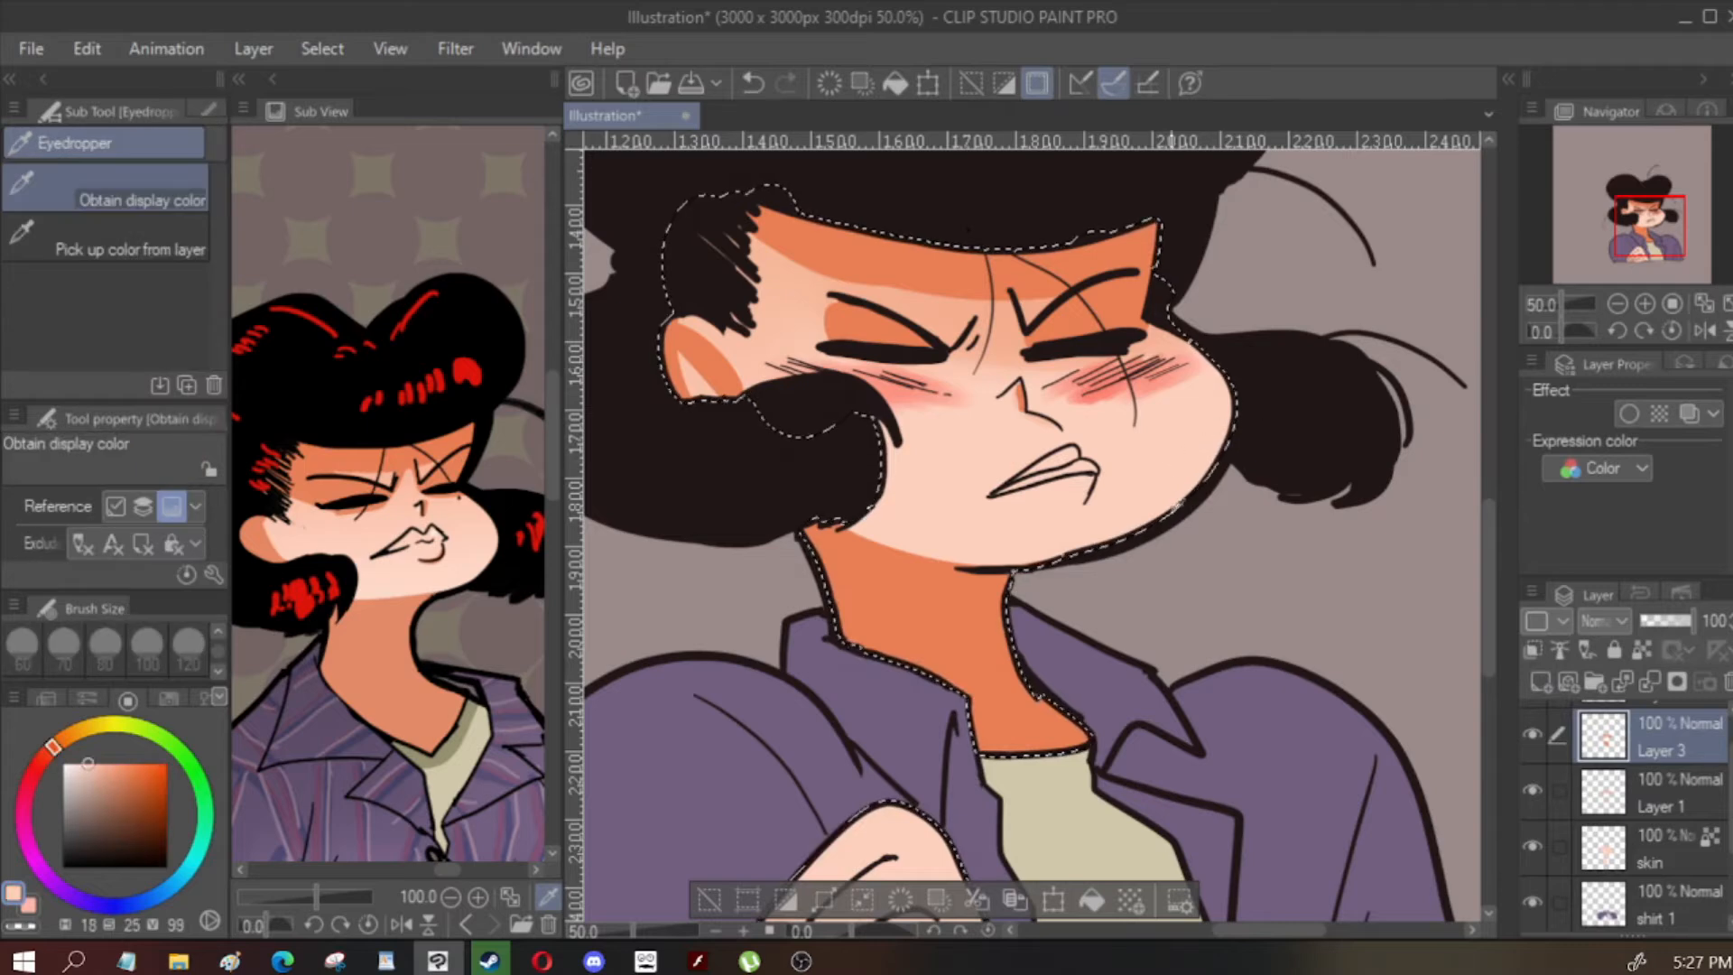
key(b)
scroll(1055, 468, up, 2)
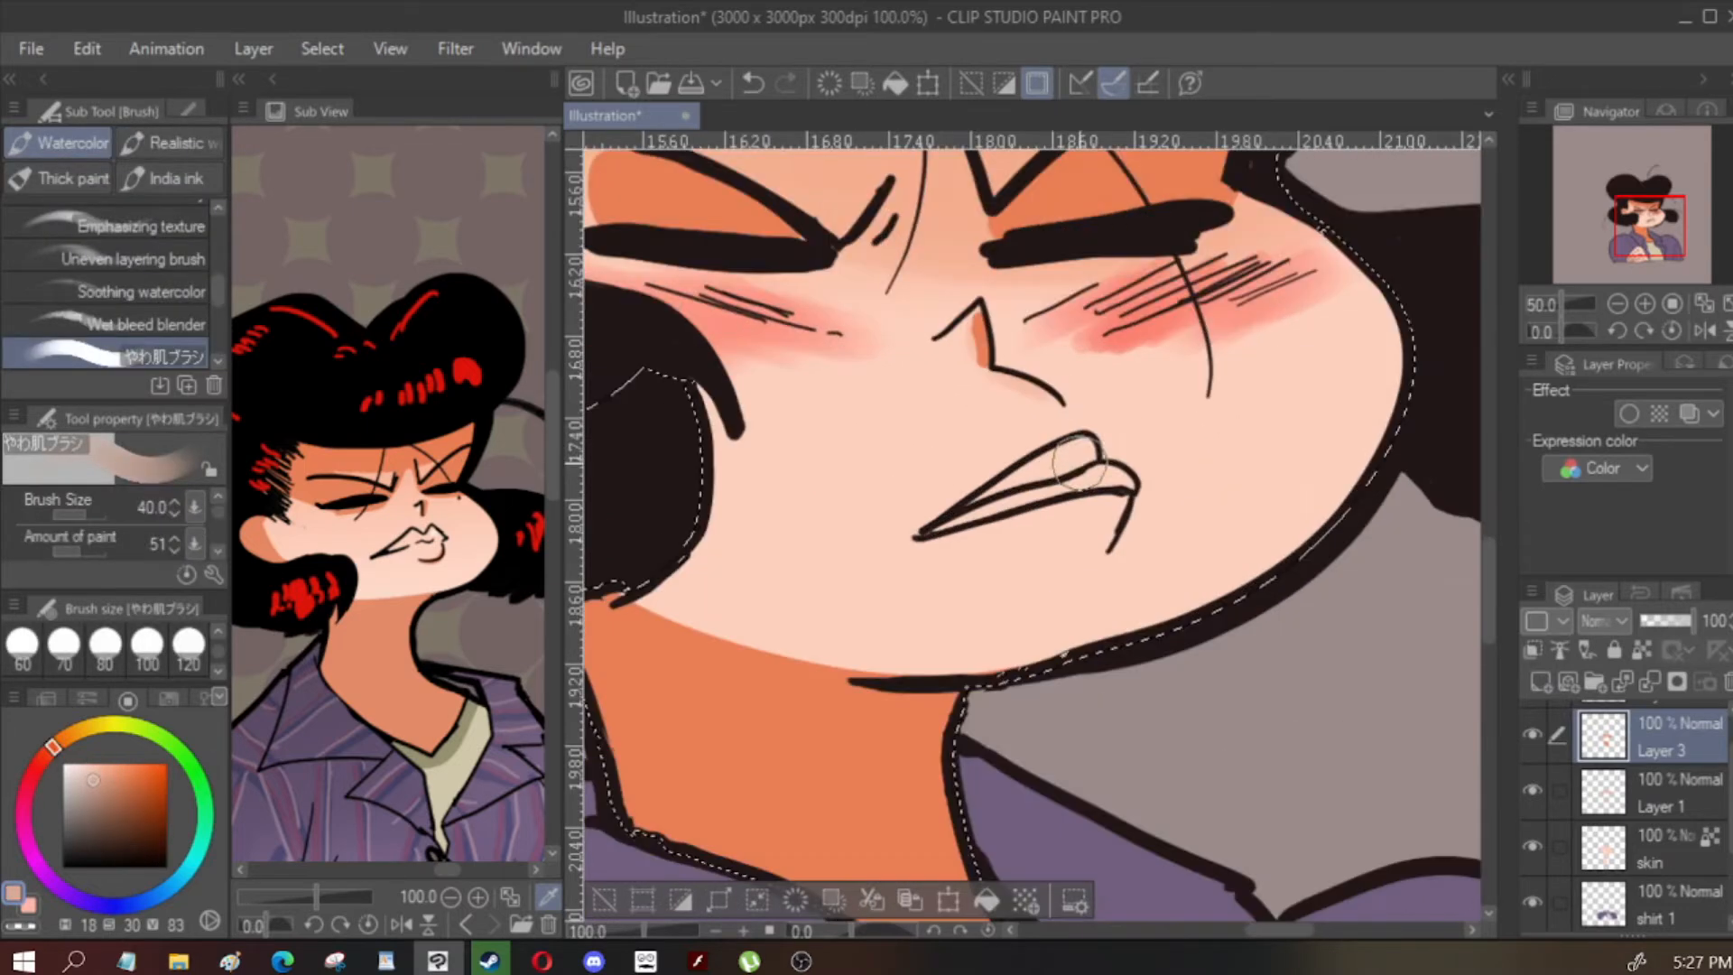
key(g)
key(g)
click(1056, 455)
click(1058, 483)
scroll(1133, 499, down, 1)
key(h)
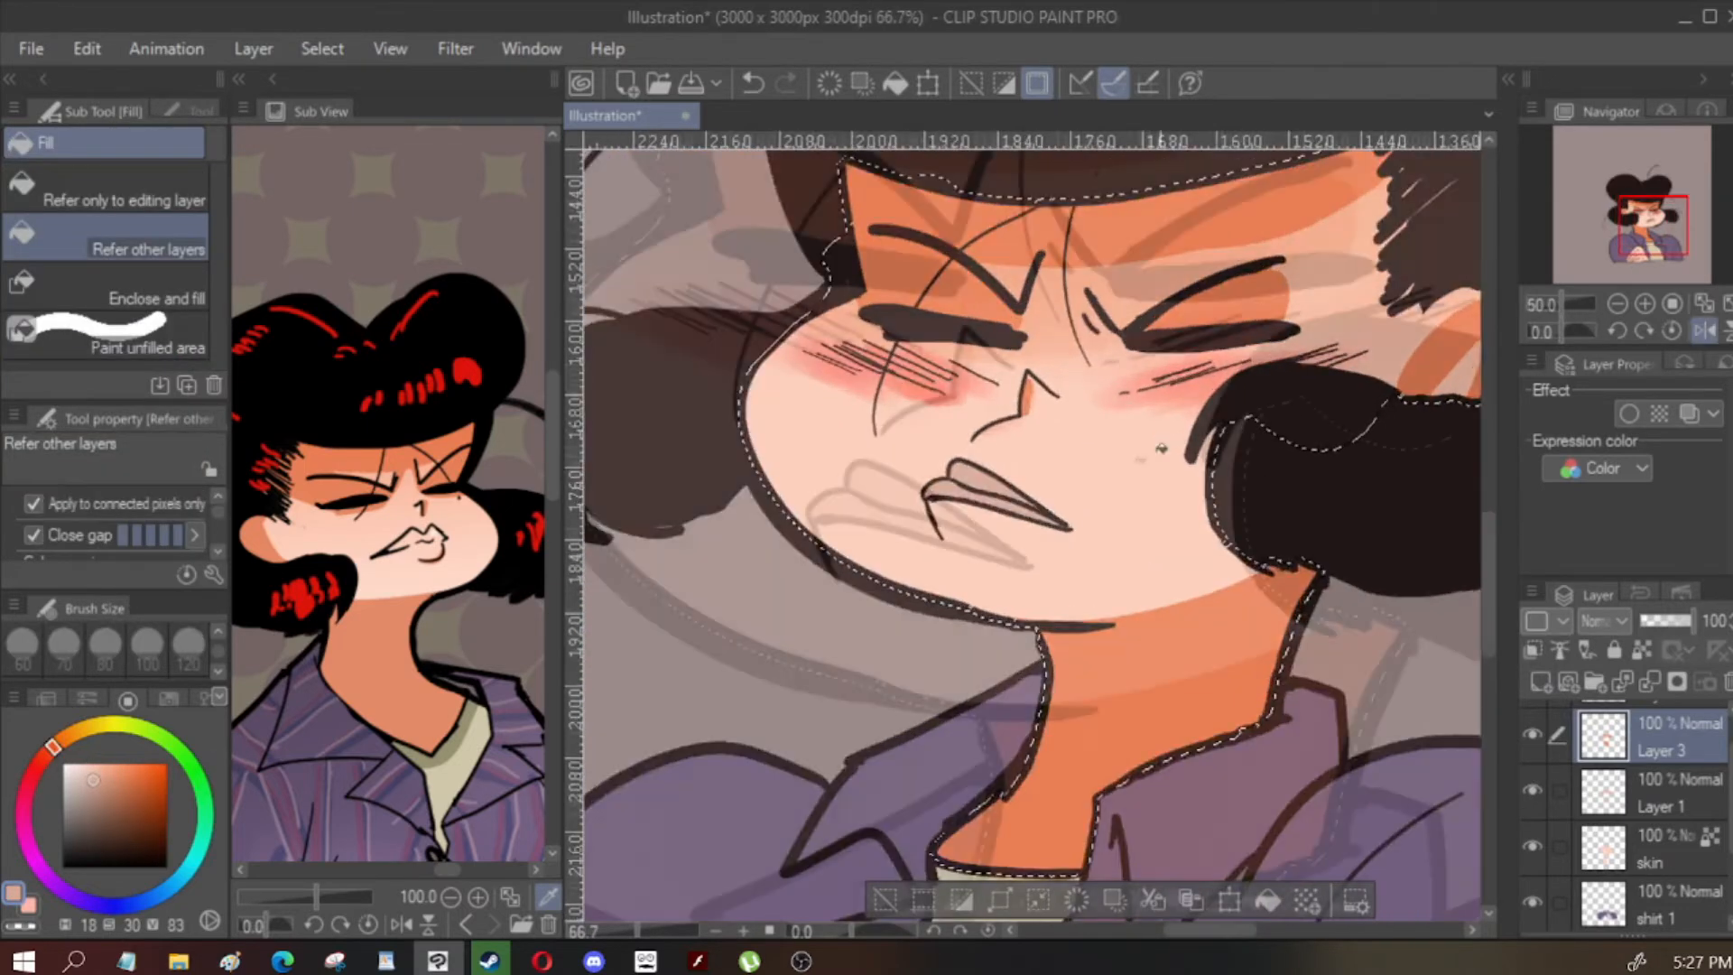
scroll(1053, 518, up, 1)
Try filling both lips with a more saturated peach (H18 S36 V99), undo it, and enlarge the reference to 200%
click(100, 765)
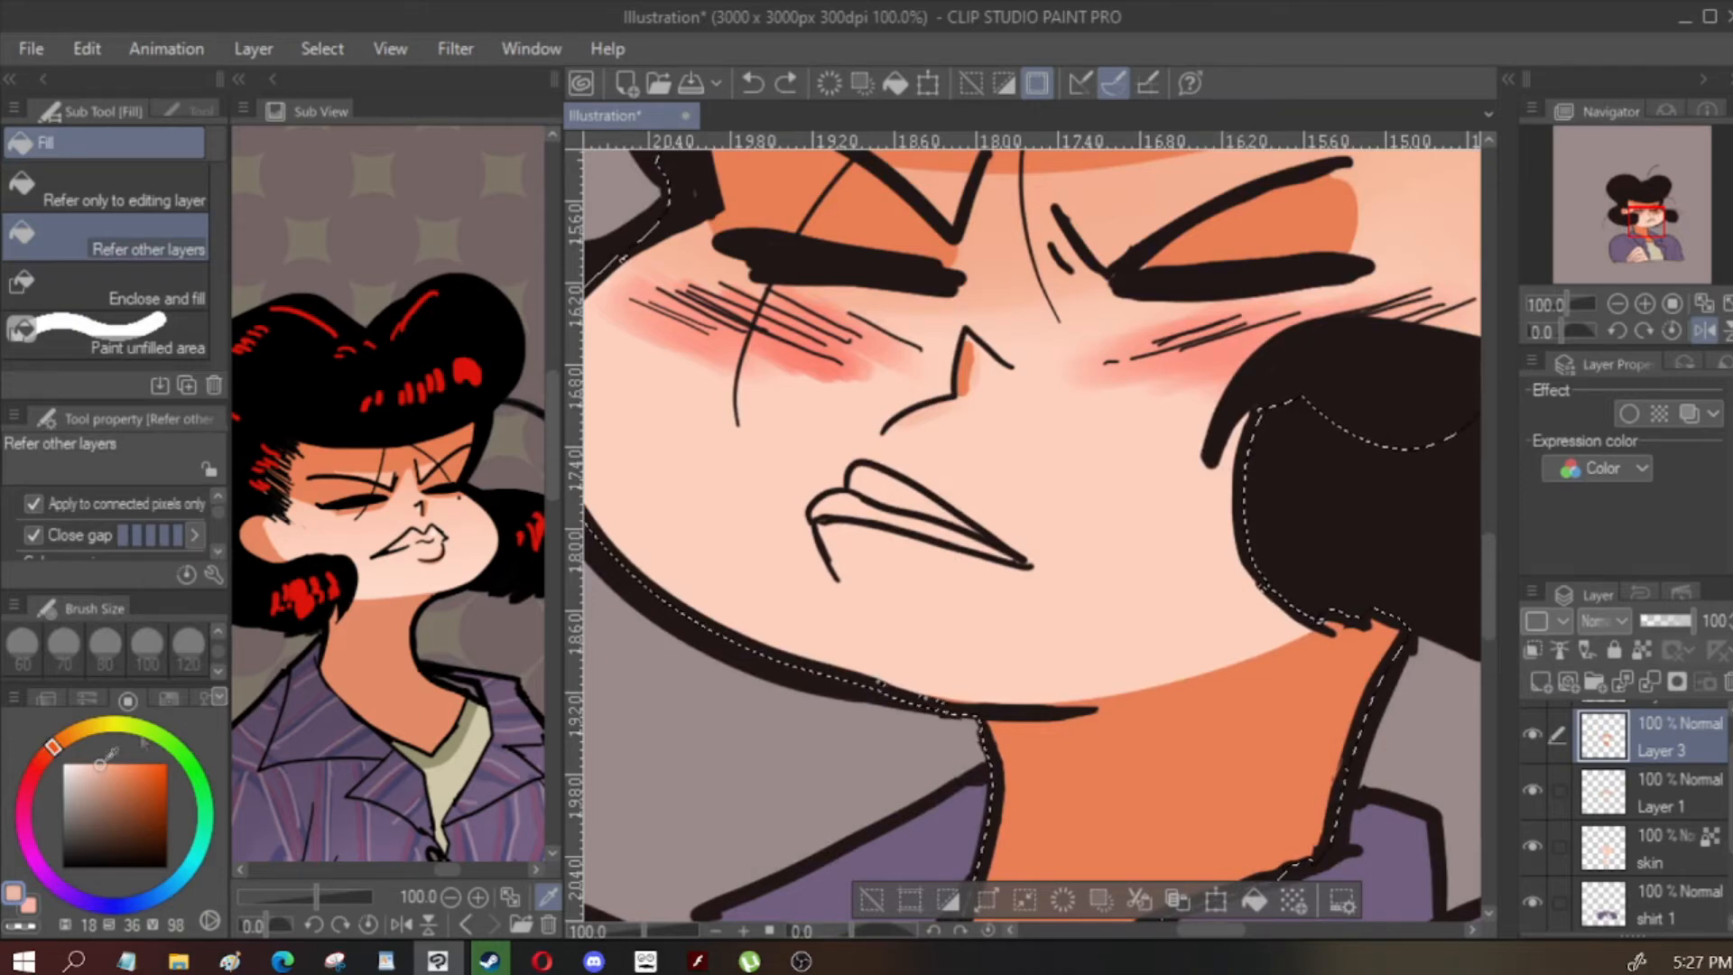
click(894, 493)
click(885, 517)
scroll(1026, 375, down, 1)
scroll(1098, 368, down, 1)
key(h)
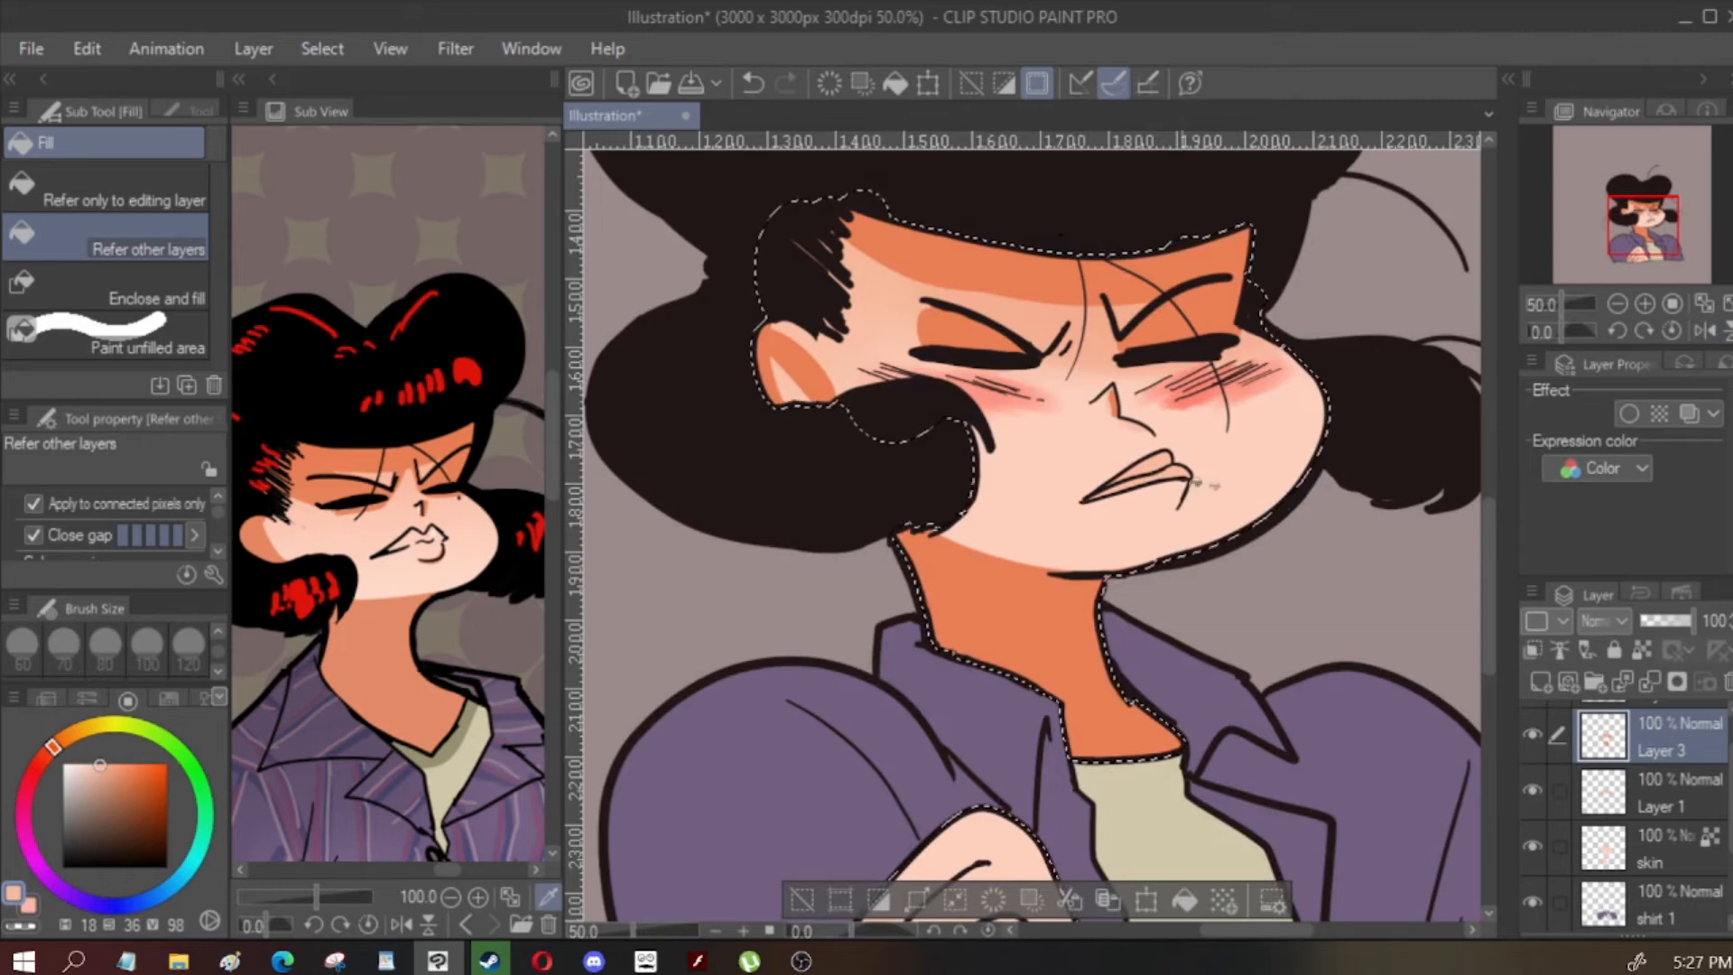
key(ctrl+z)
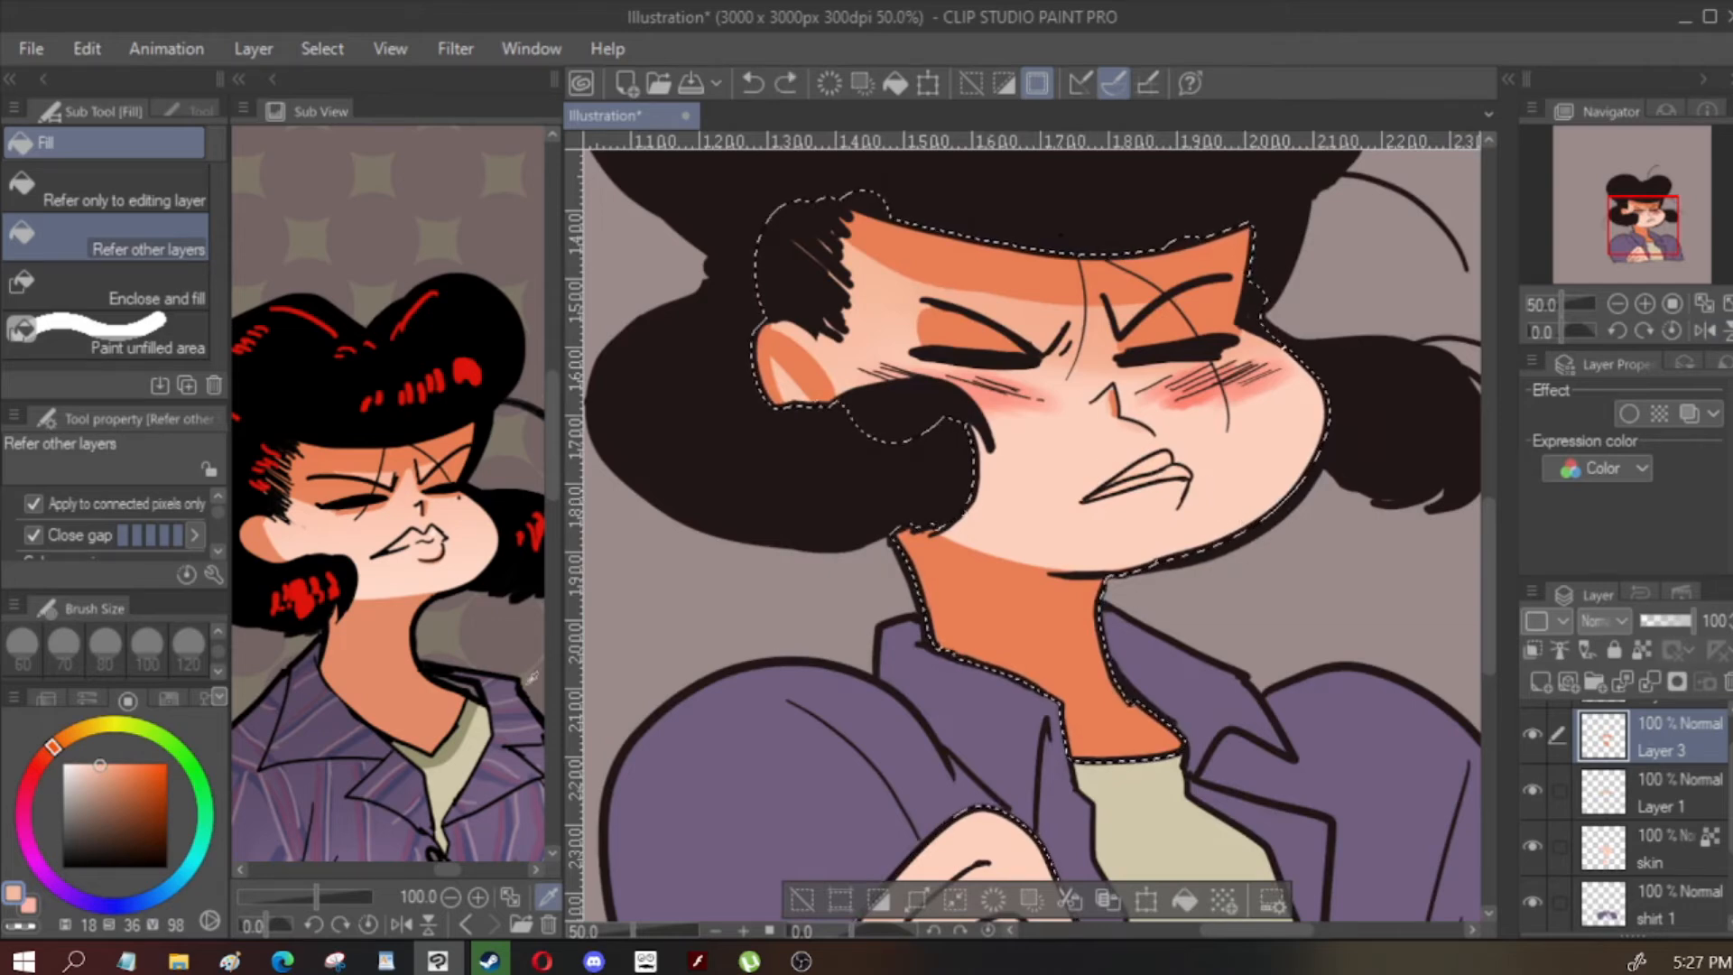
scroll(425, 568, up, 1)
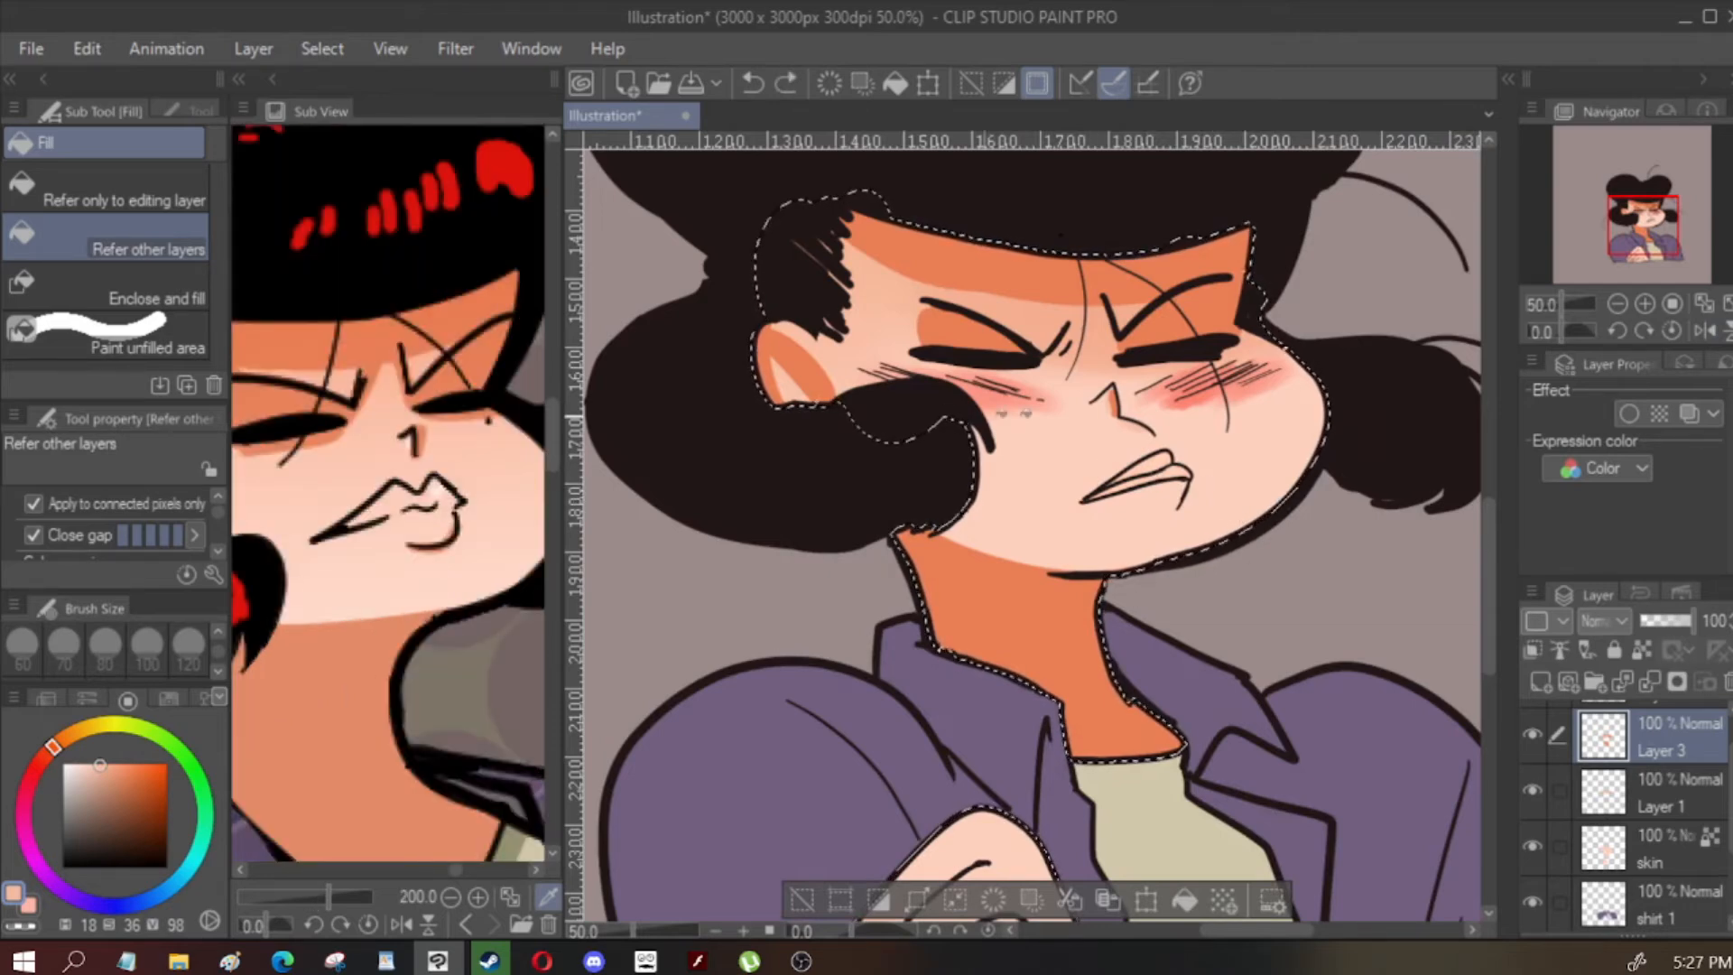
Try the peach fill inside the upper lip again, inspect the mouth up close, and undo the fill
scroll(1166, 454, up, 1)
click(1166, 456)
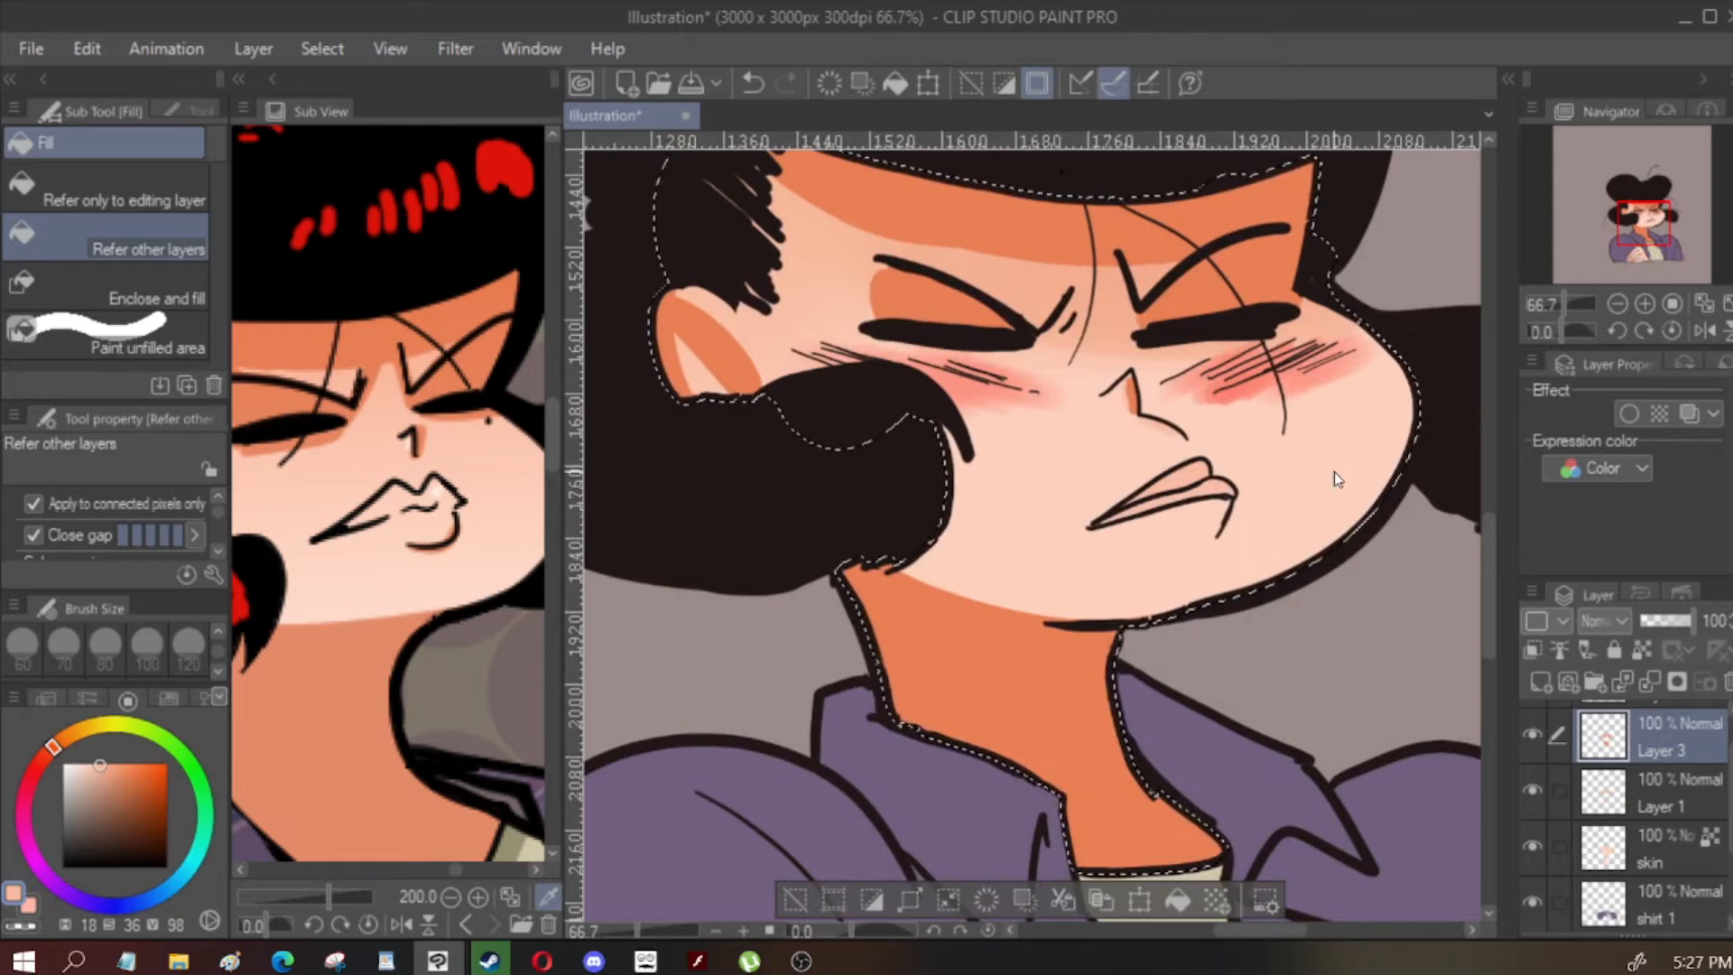
scroll(1300, 471, down, 1)
scroll(1282, 469, up, 4)
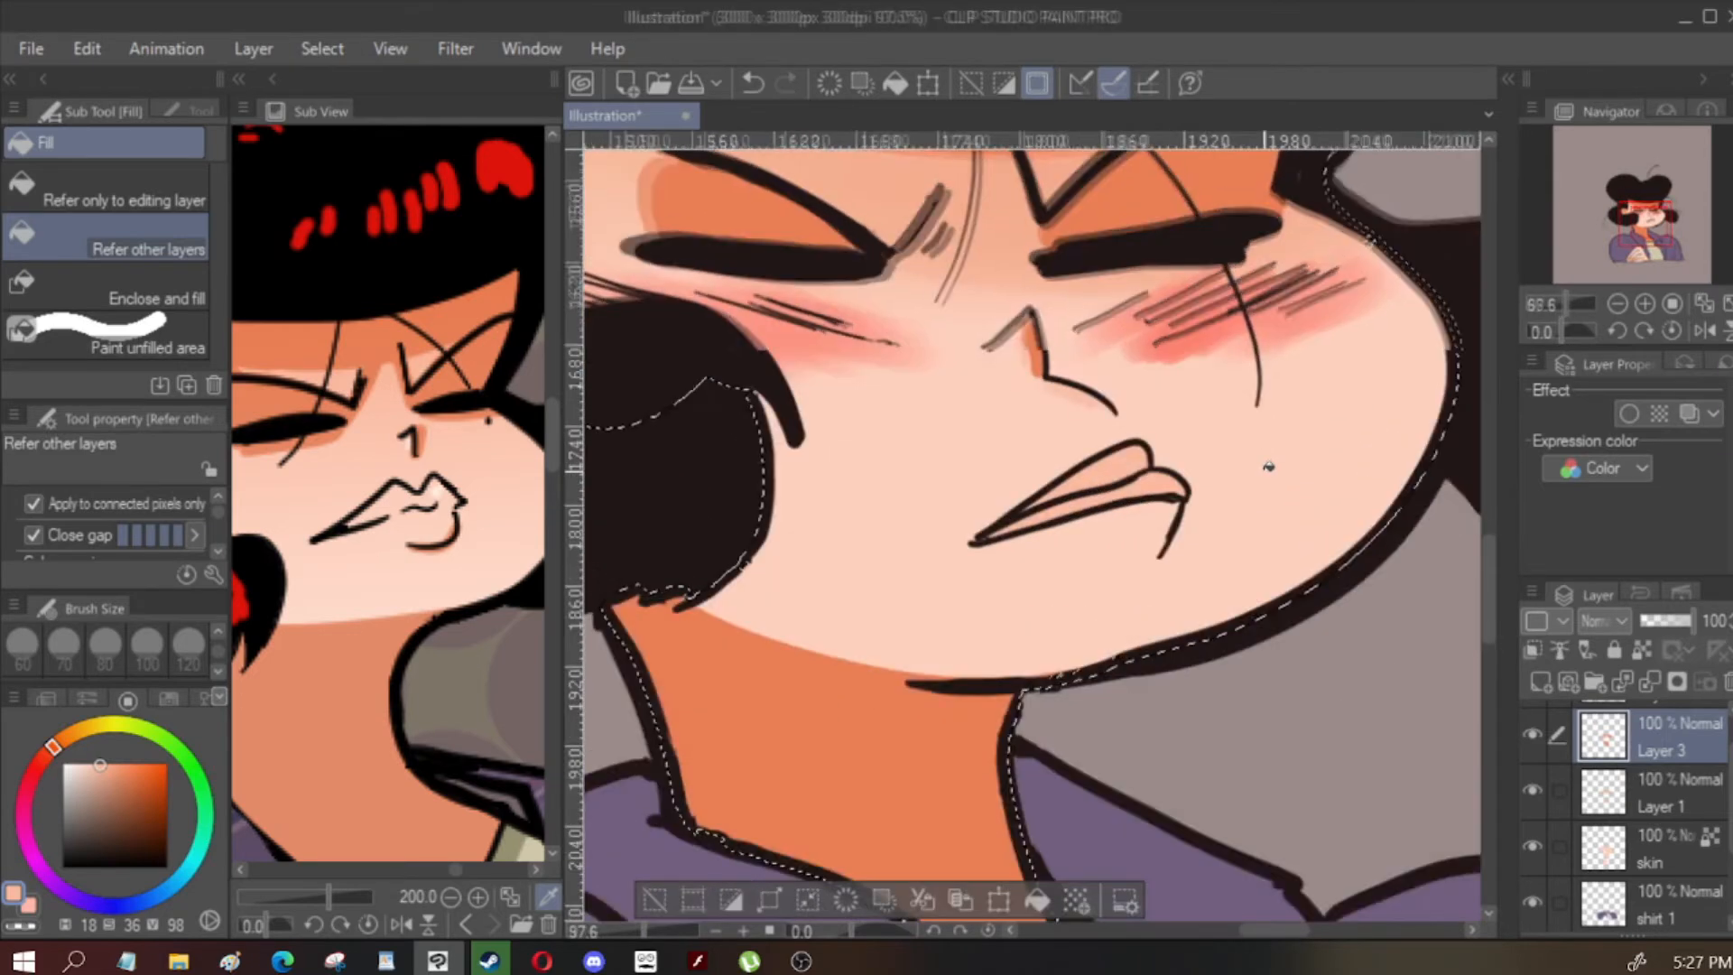
scroll(1269, 466, up, 2)
key(ctrl+z)
key(ctrl+z)
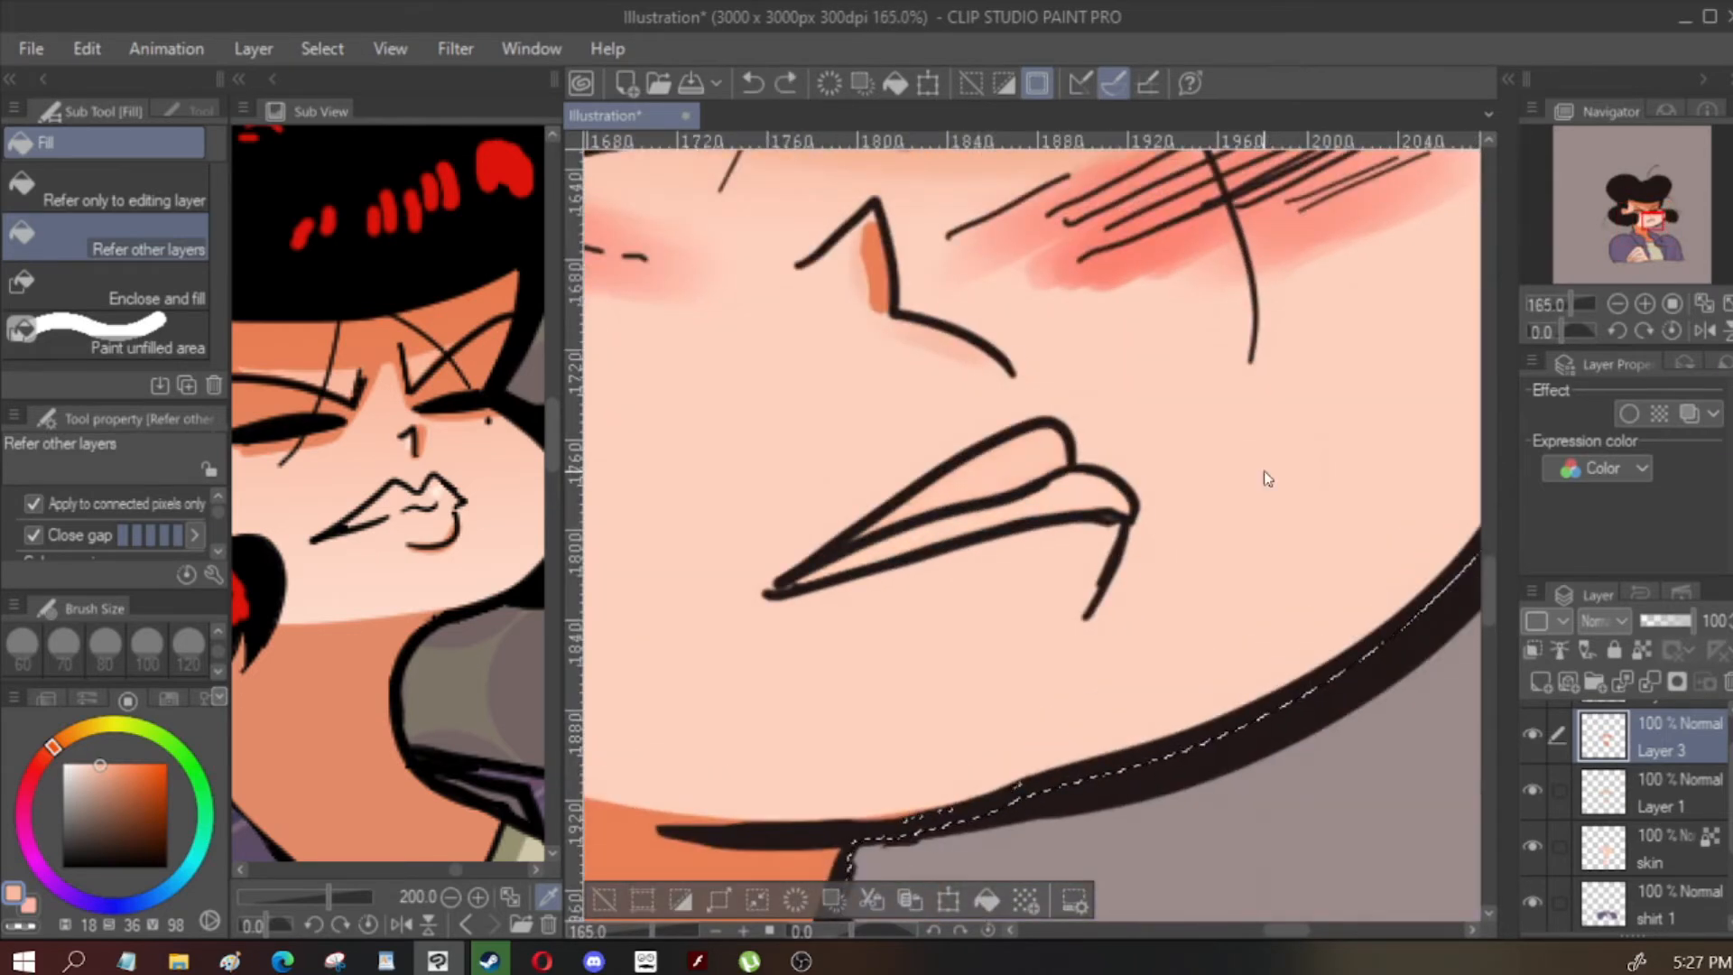
Sample the light skin tone, add a new layer directly above Layer 2, and clear the skin selection
scroll(1268, 479, down, 6)
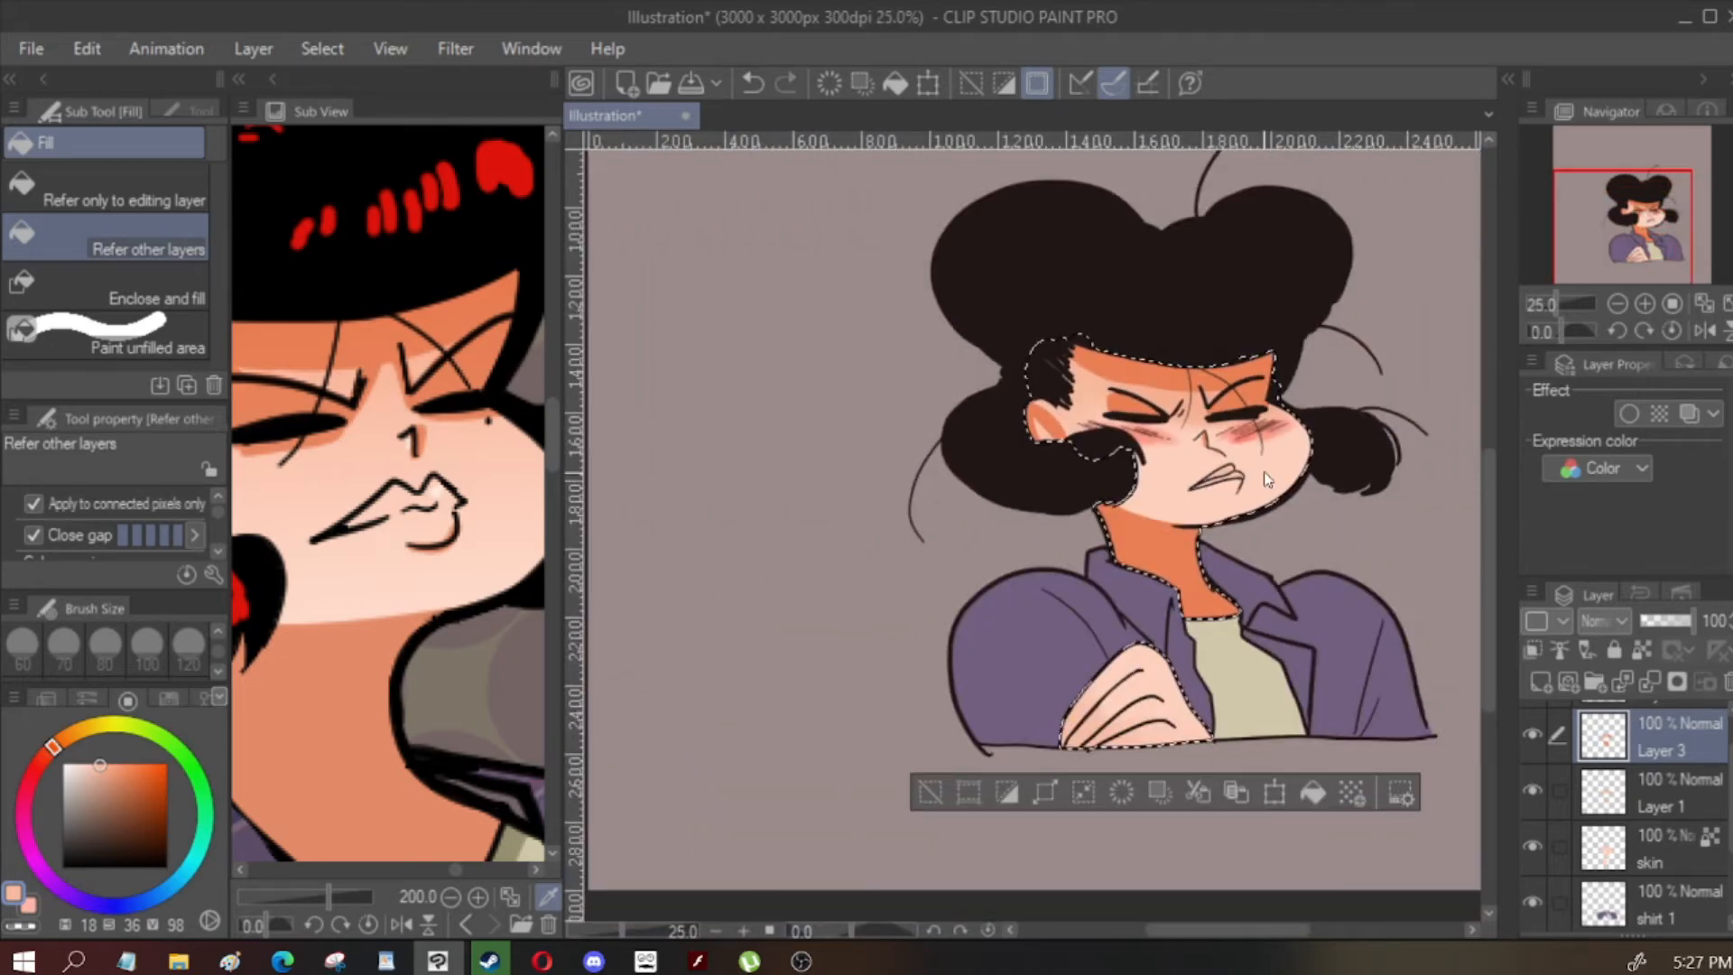
scroll(1268, 479, up, 3)
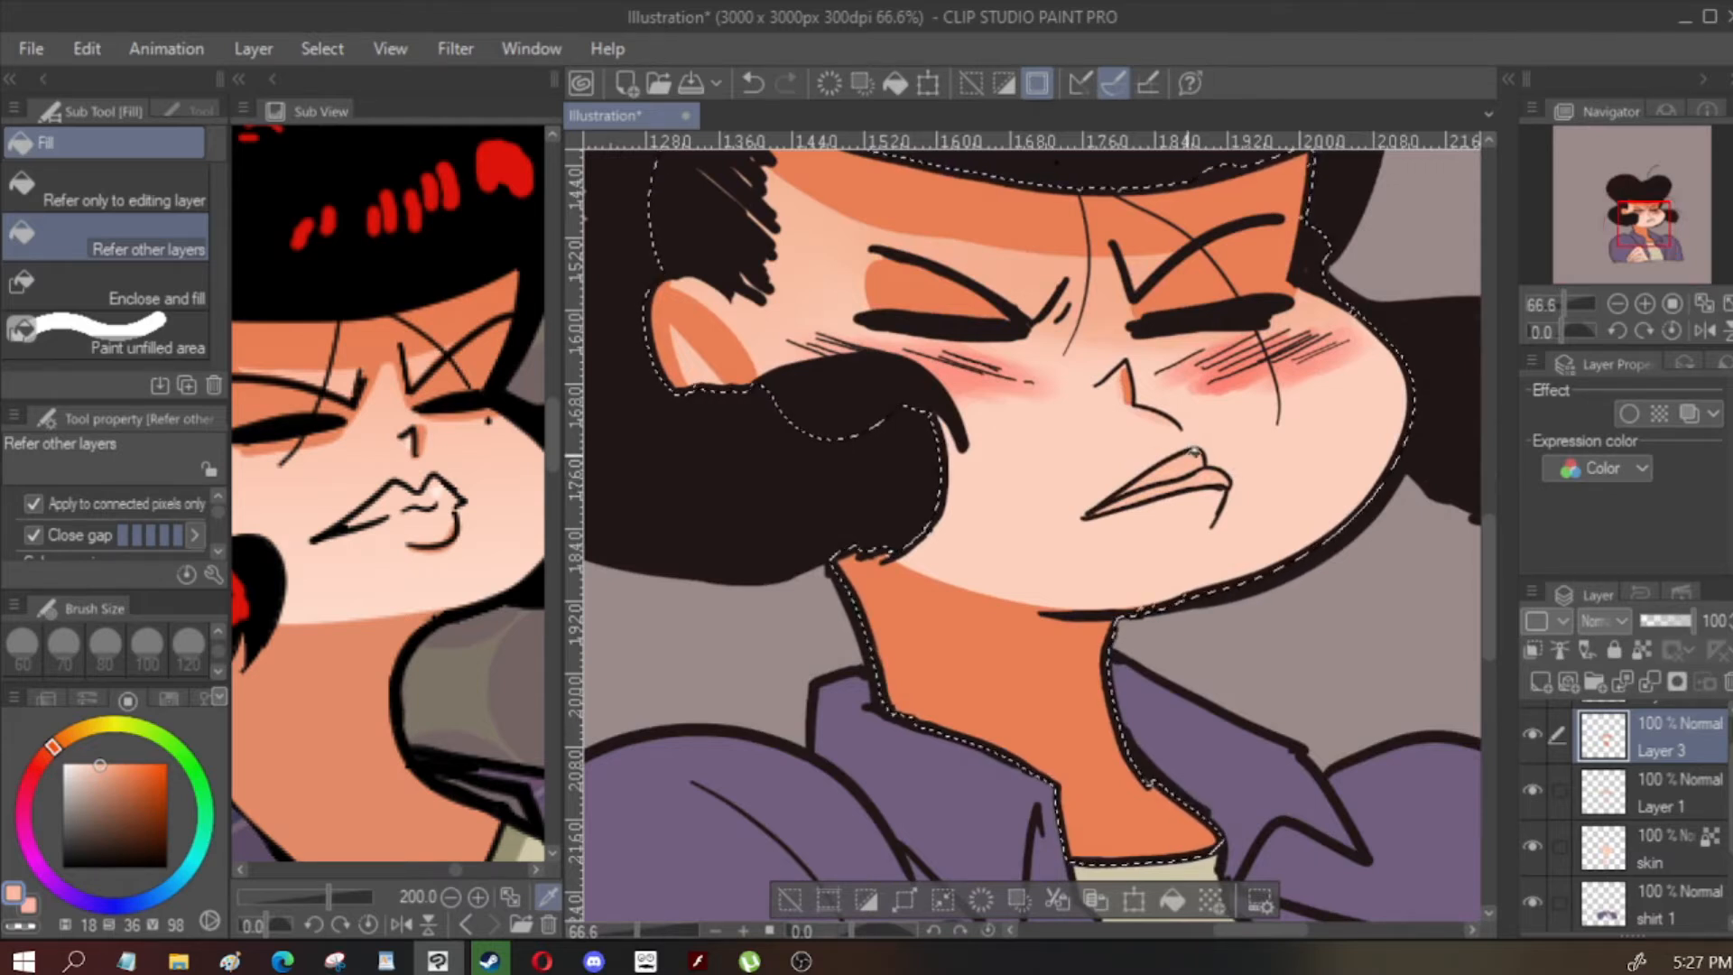
key(i)
key(g)
scroll(1623, 756, up, 1)
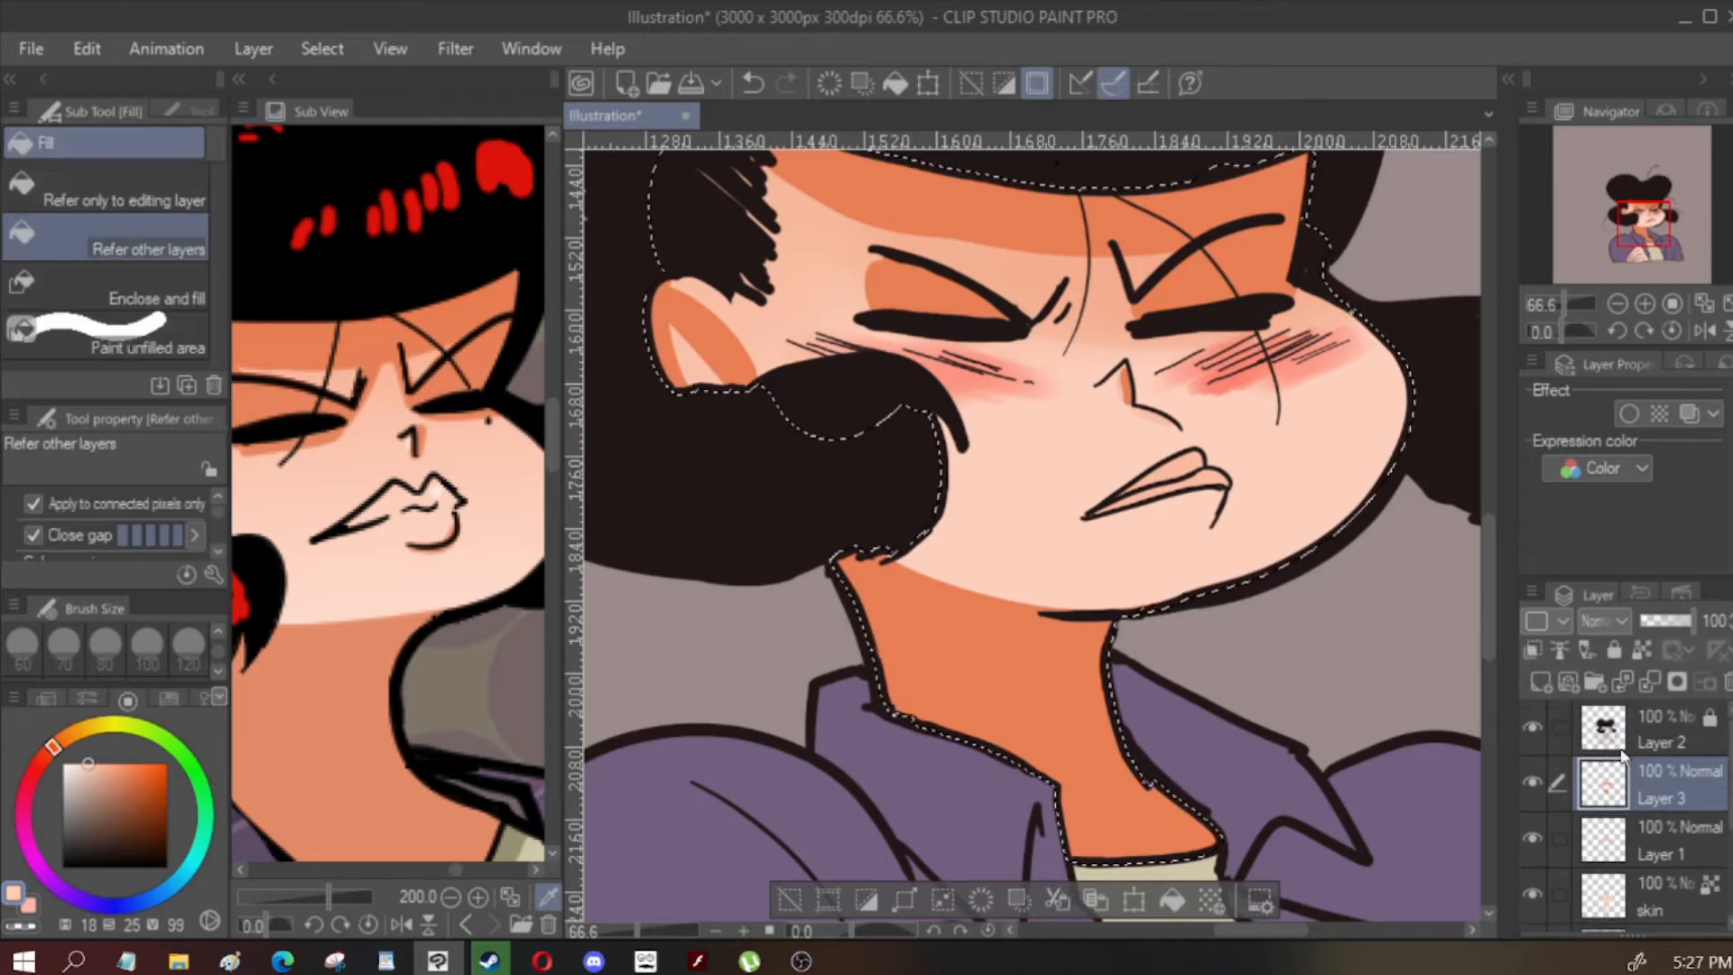
click(1627, 744)
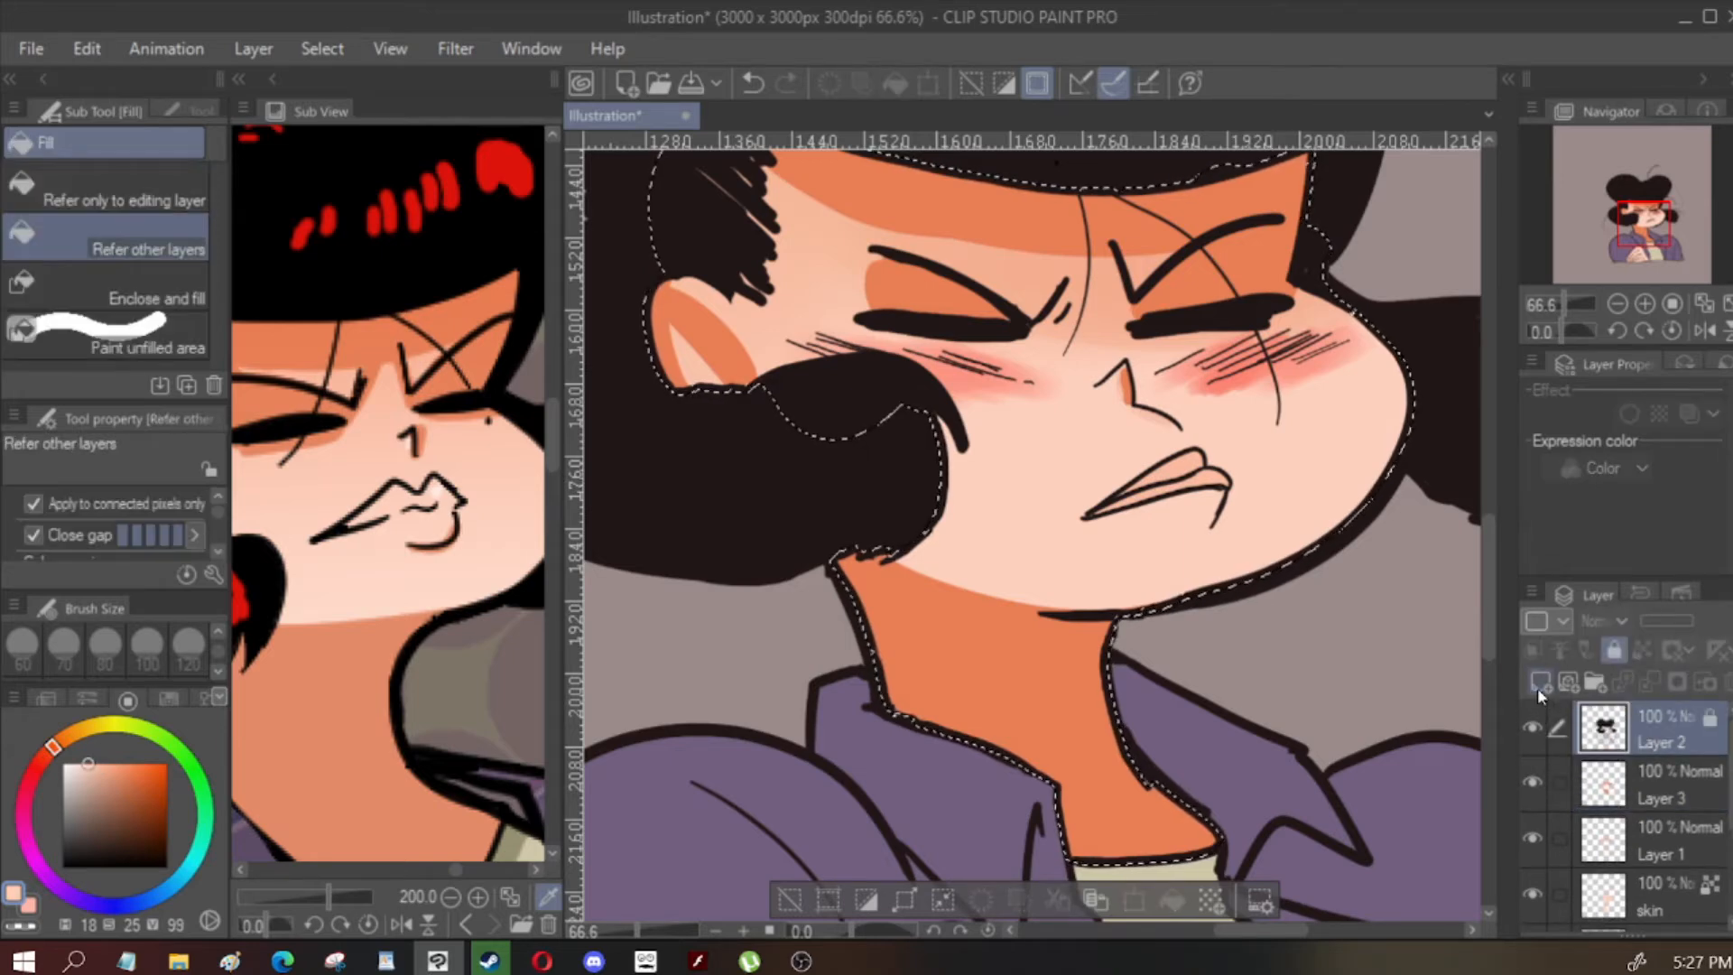
click(1539, 684)
key(m)
key(ctrl+d)
key(g)
scroll(1119, 591, down, 5)
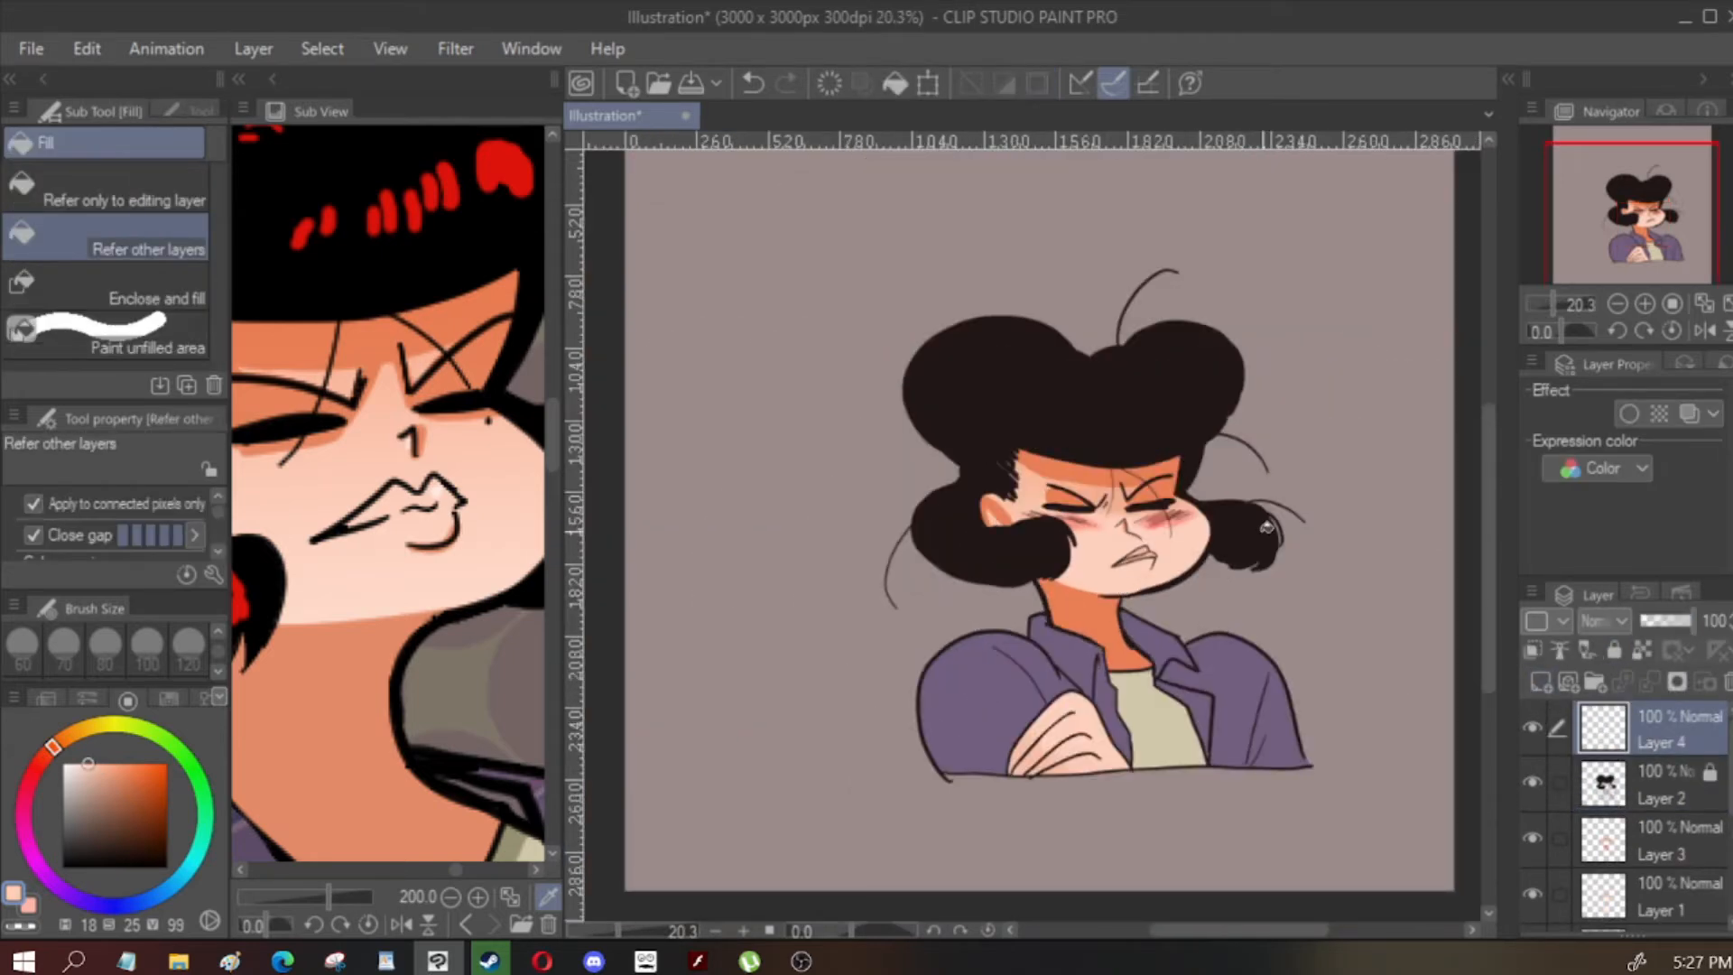
Paint a light skin swatch and an overlapping orange shadow swatch beside the head with the Manga Brush at size 70
scroll(1379, 456, up, 2)
key(p)
drag(1263, 395, 1225, 446)
scroll(1258, 417, up, 1)
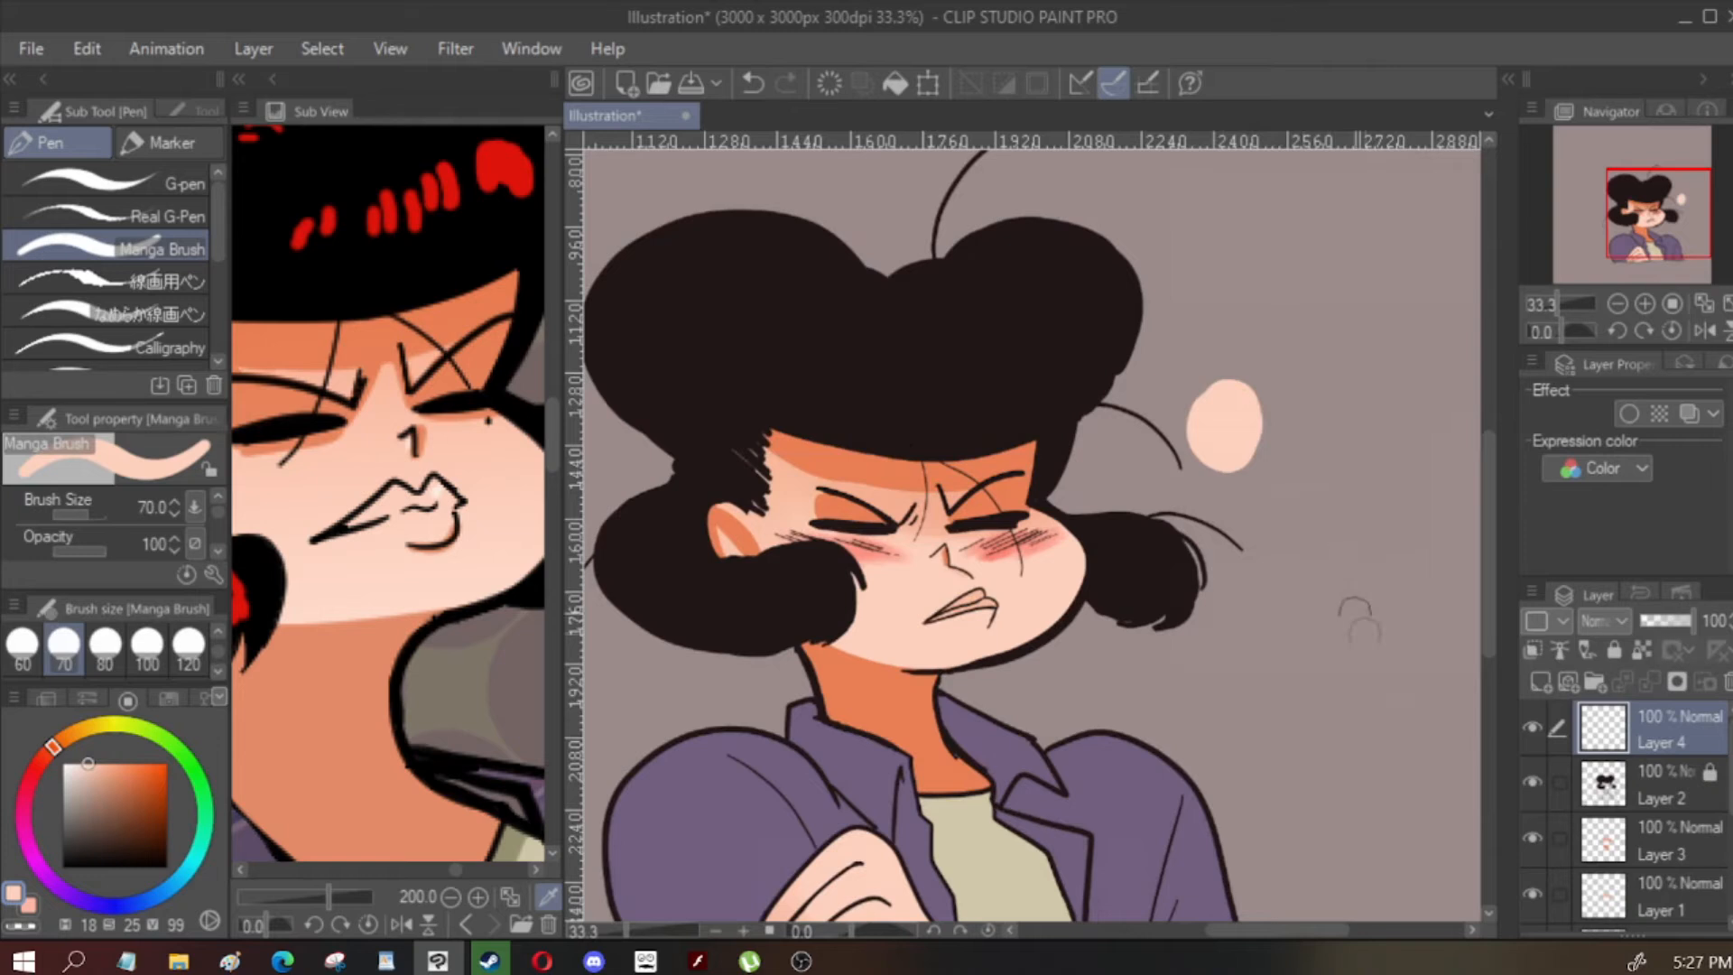
key(i)
click(1015, 454)
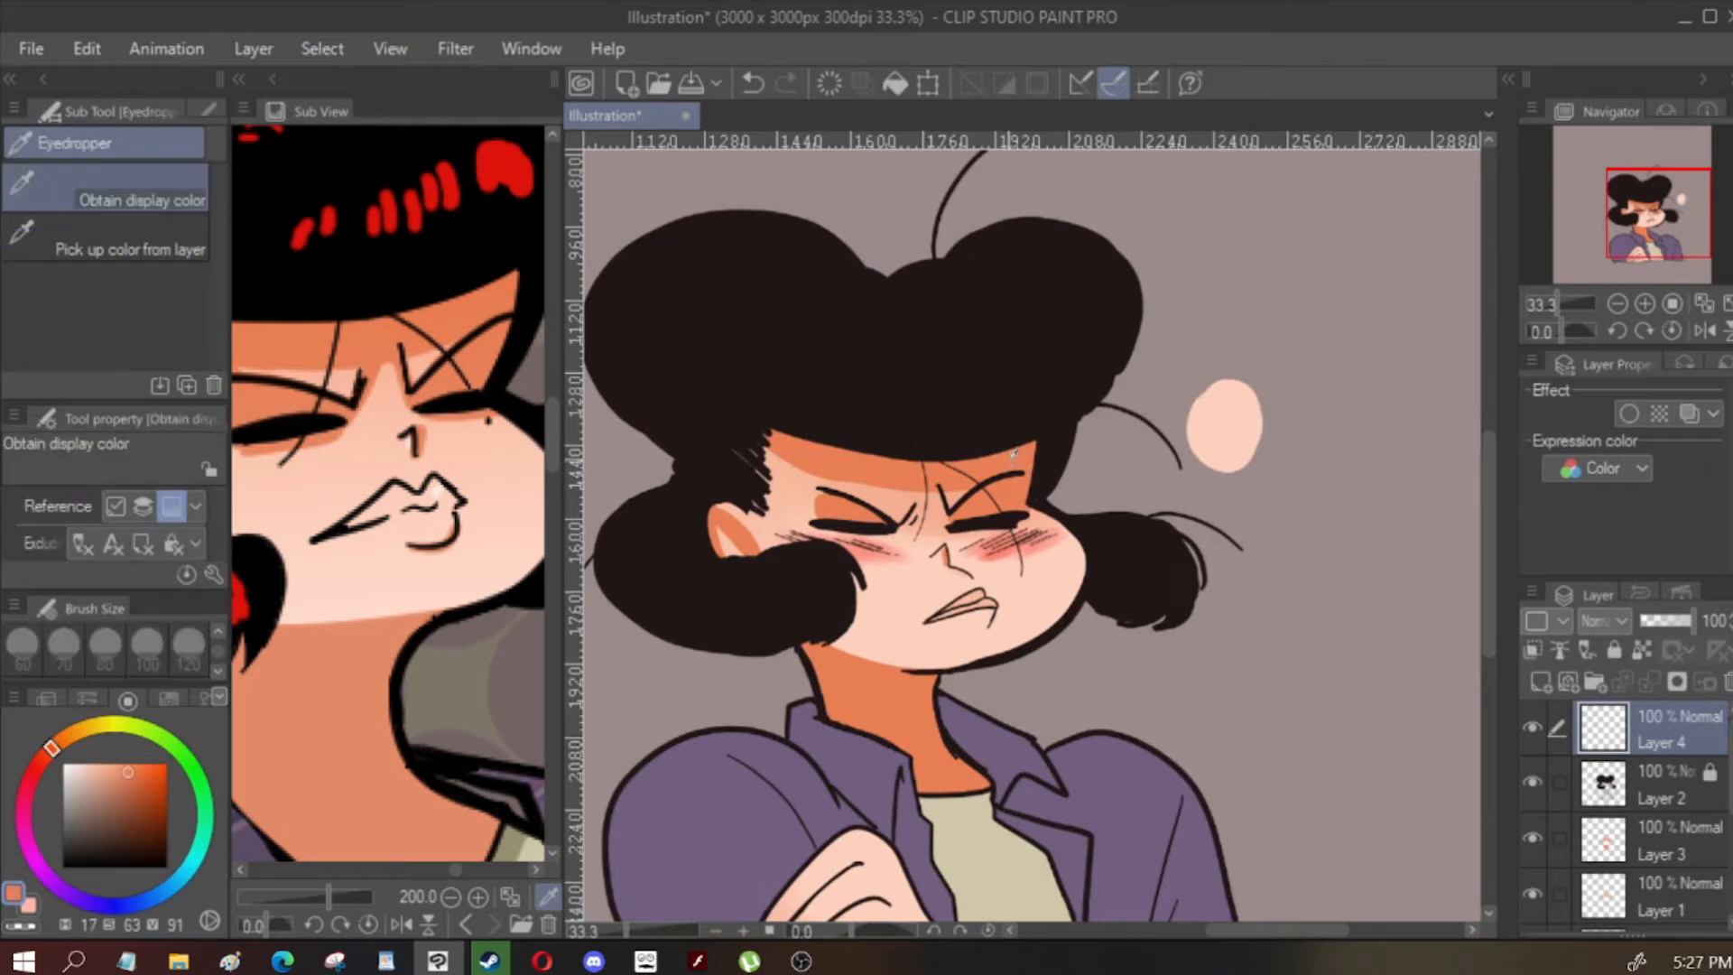
key(p)
mouse_move(1254, 478)
mouse_down()
mouse_move(1250, 456)
mouse_move(1277, 451)
mouse_up()
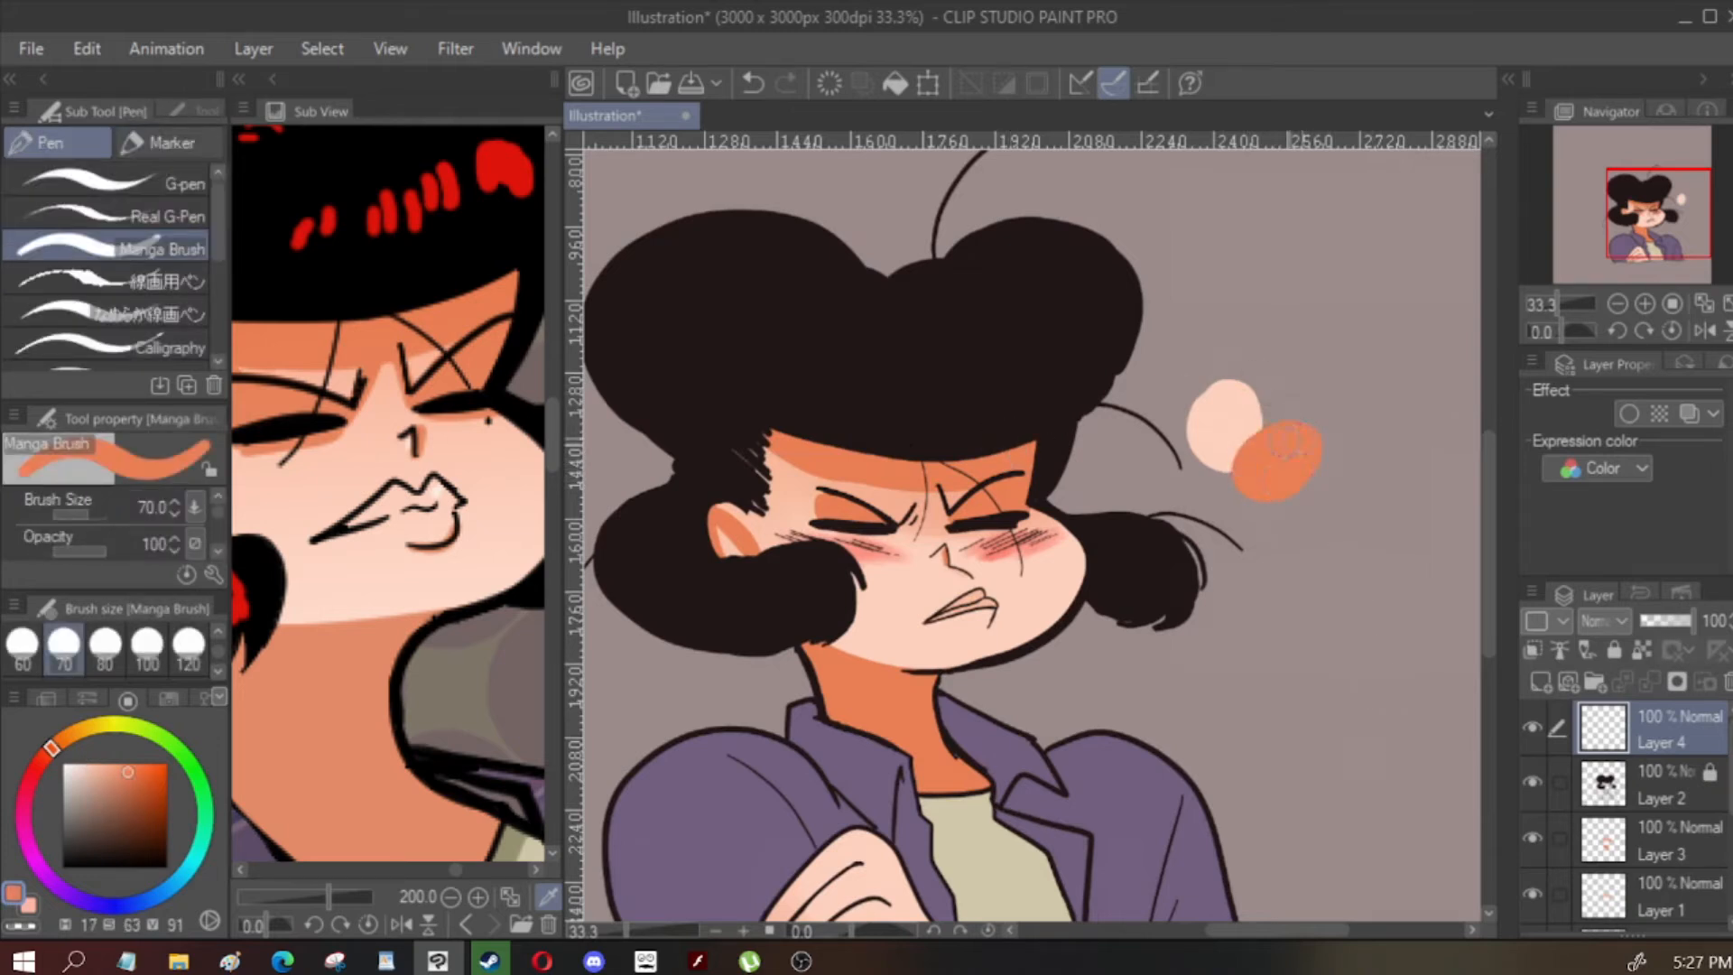
Darken the sampled skin tone to greyish brown (H18 S23 V68) and paint it as a swatch overlapping the light skin swatch's upper edge
key(i)
click(1277, 441)
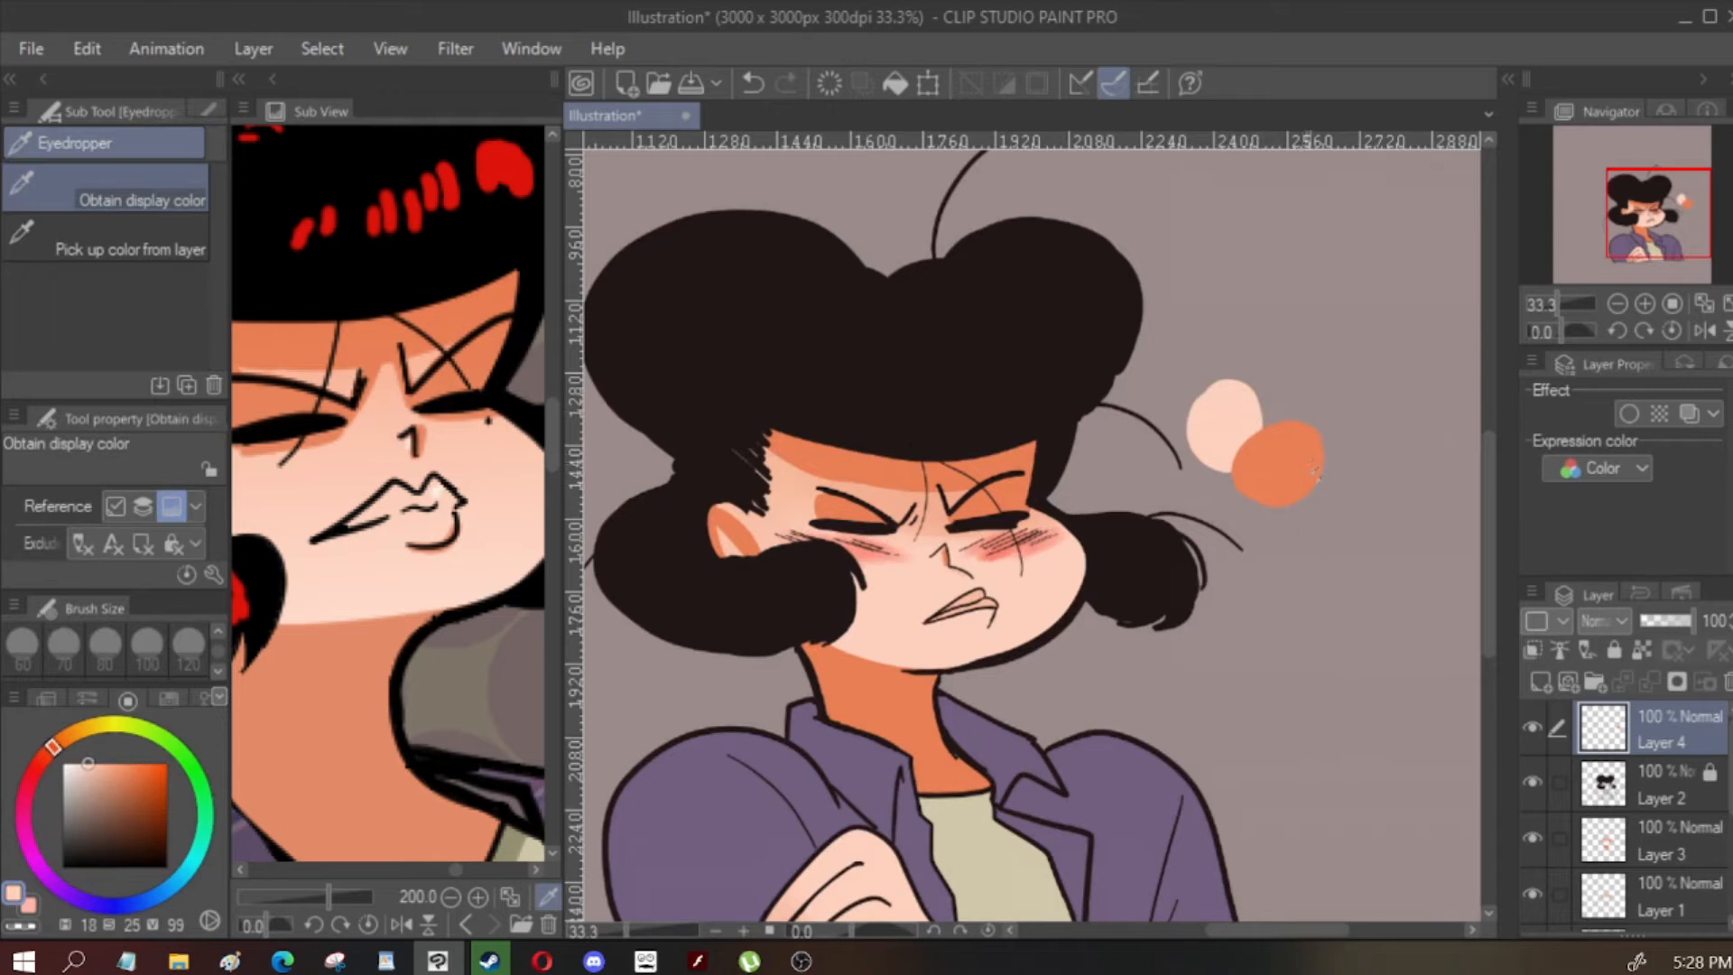
key(p)
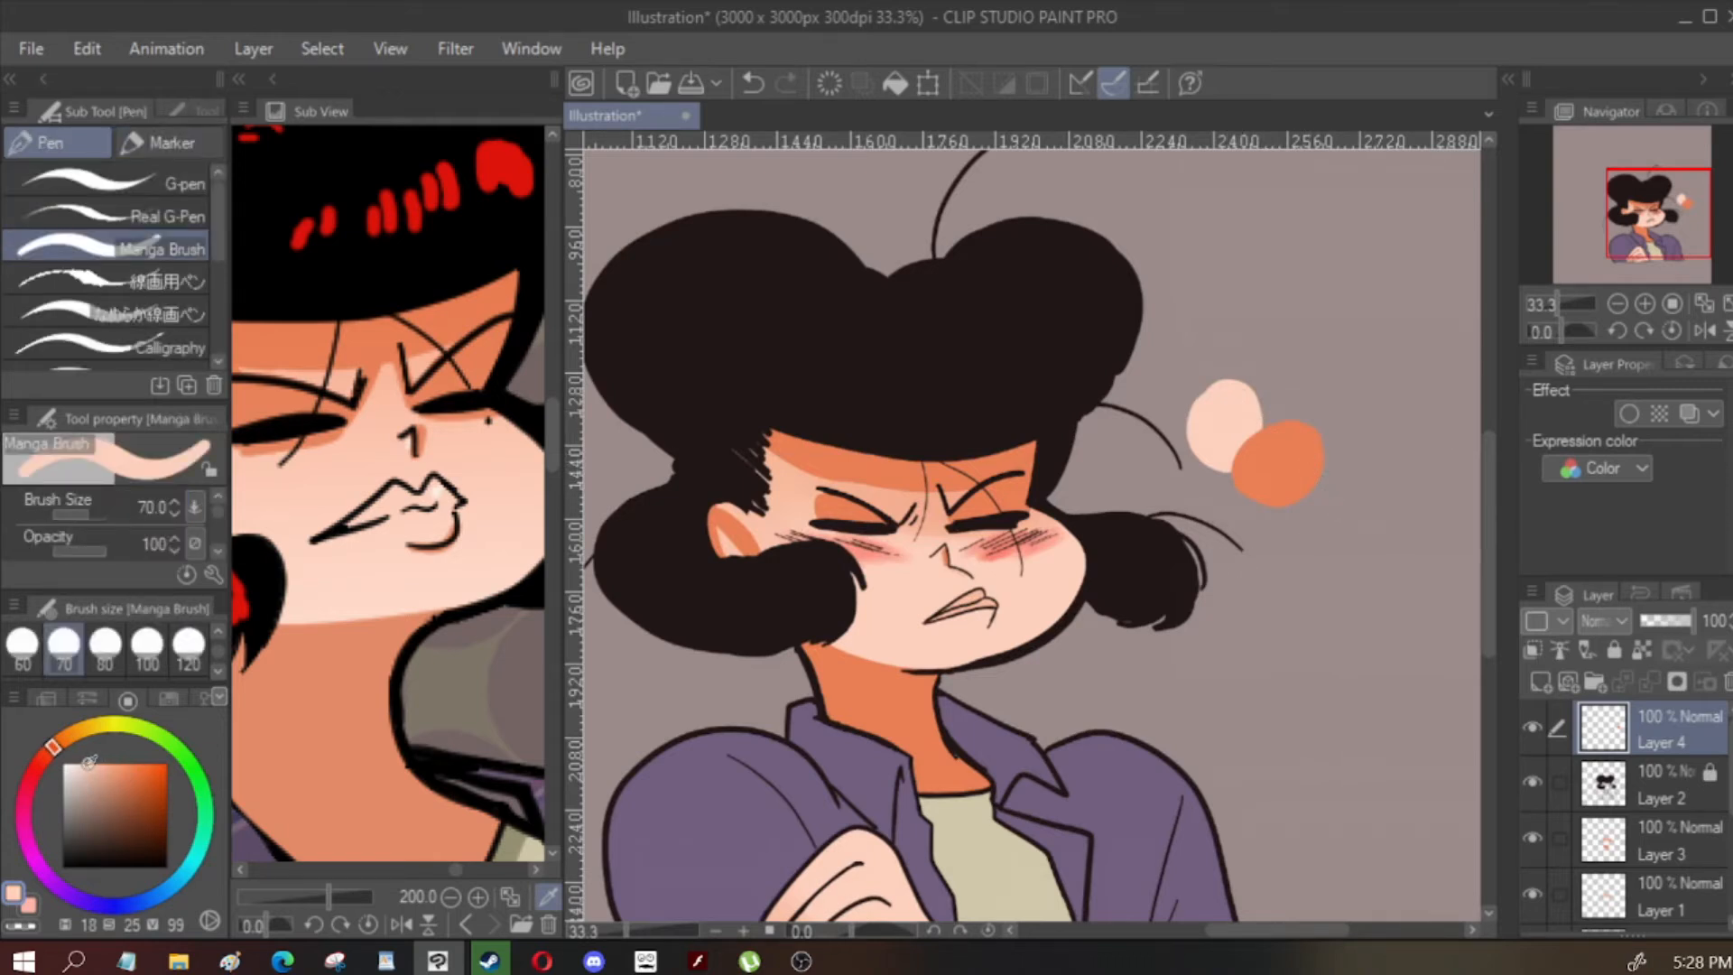
drag(88, 762, 88, 794)
mouse_move(1173, 430)
mouse_down()
mouse_move(1197, 487)
mouse_move(1206, 460)
mouse_up()
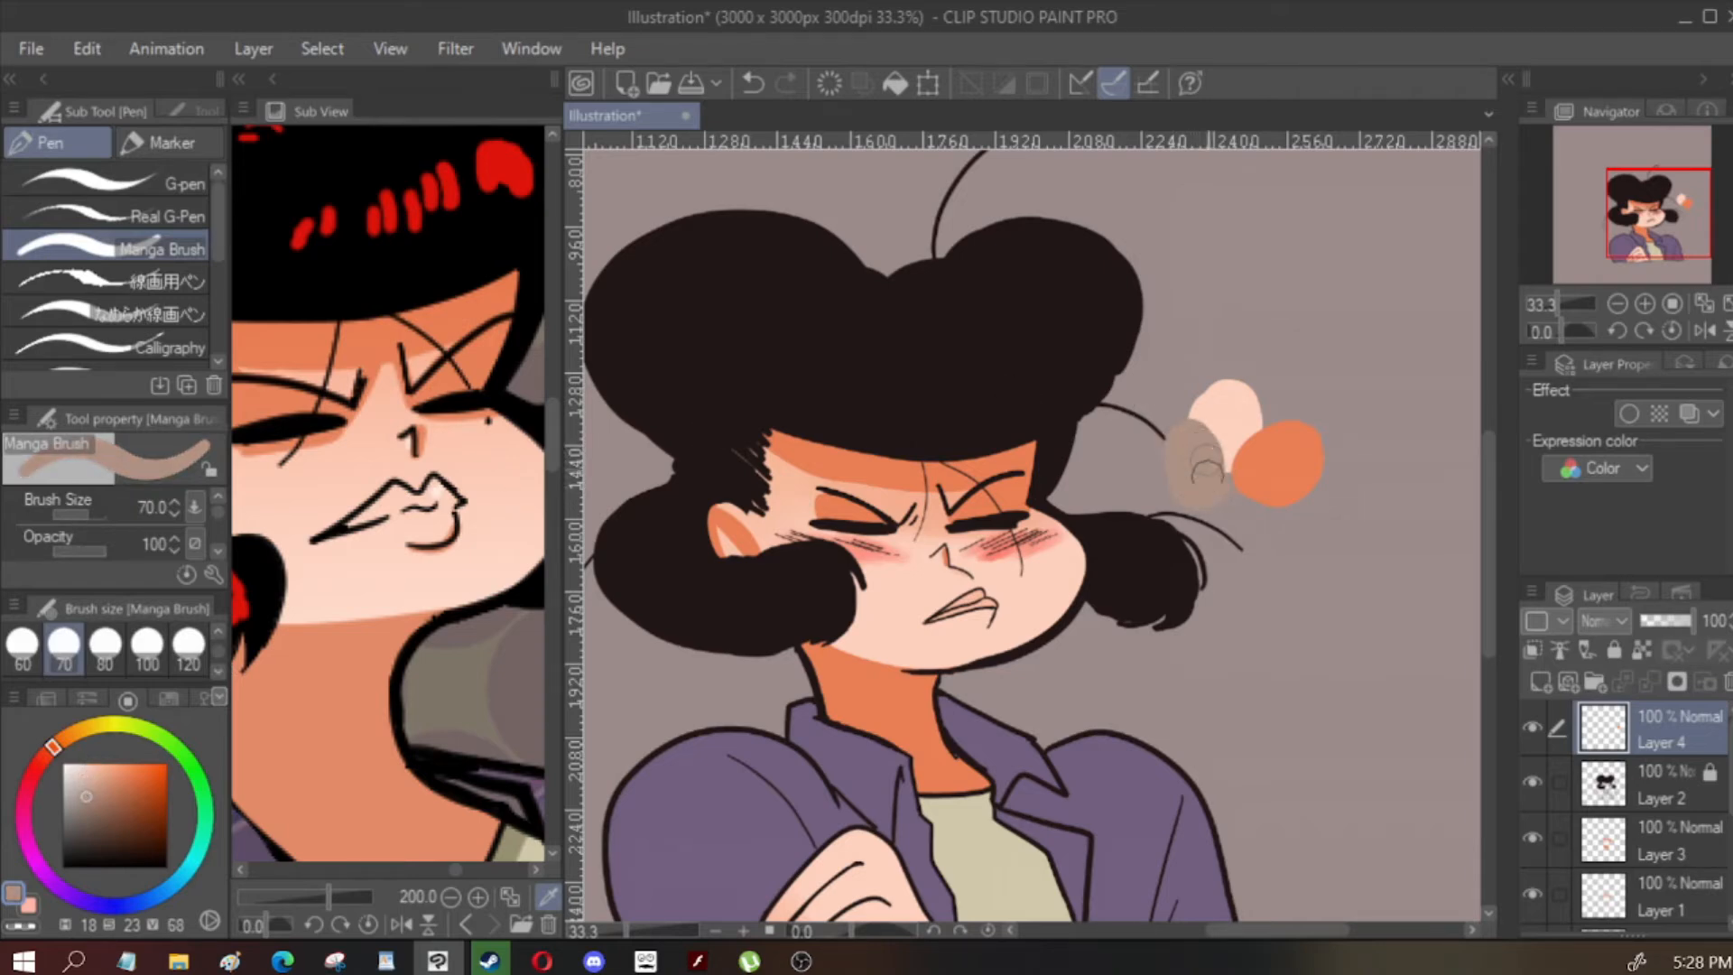
scroll(1276, 571, up, 2)
key(ctrl+z)
mouse_move(1269, 370)
mouse_down()
mouse_move(1265, 312)
mouse_move(1315, 316)
mouse_up()
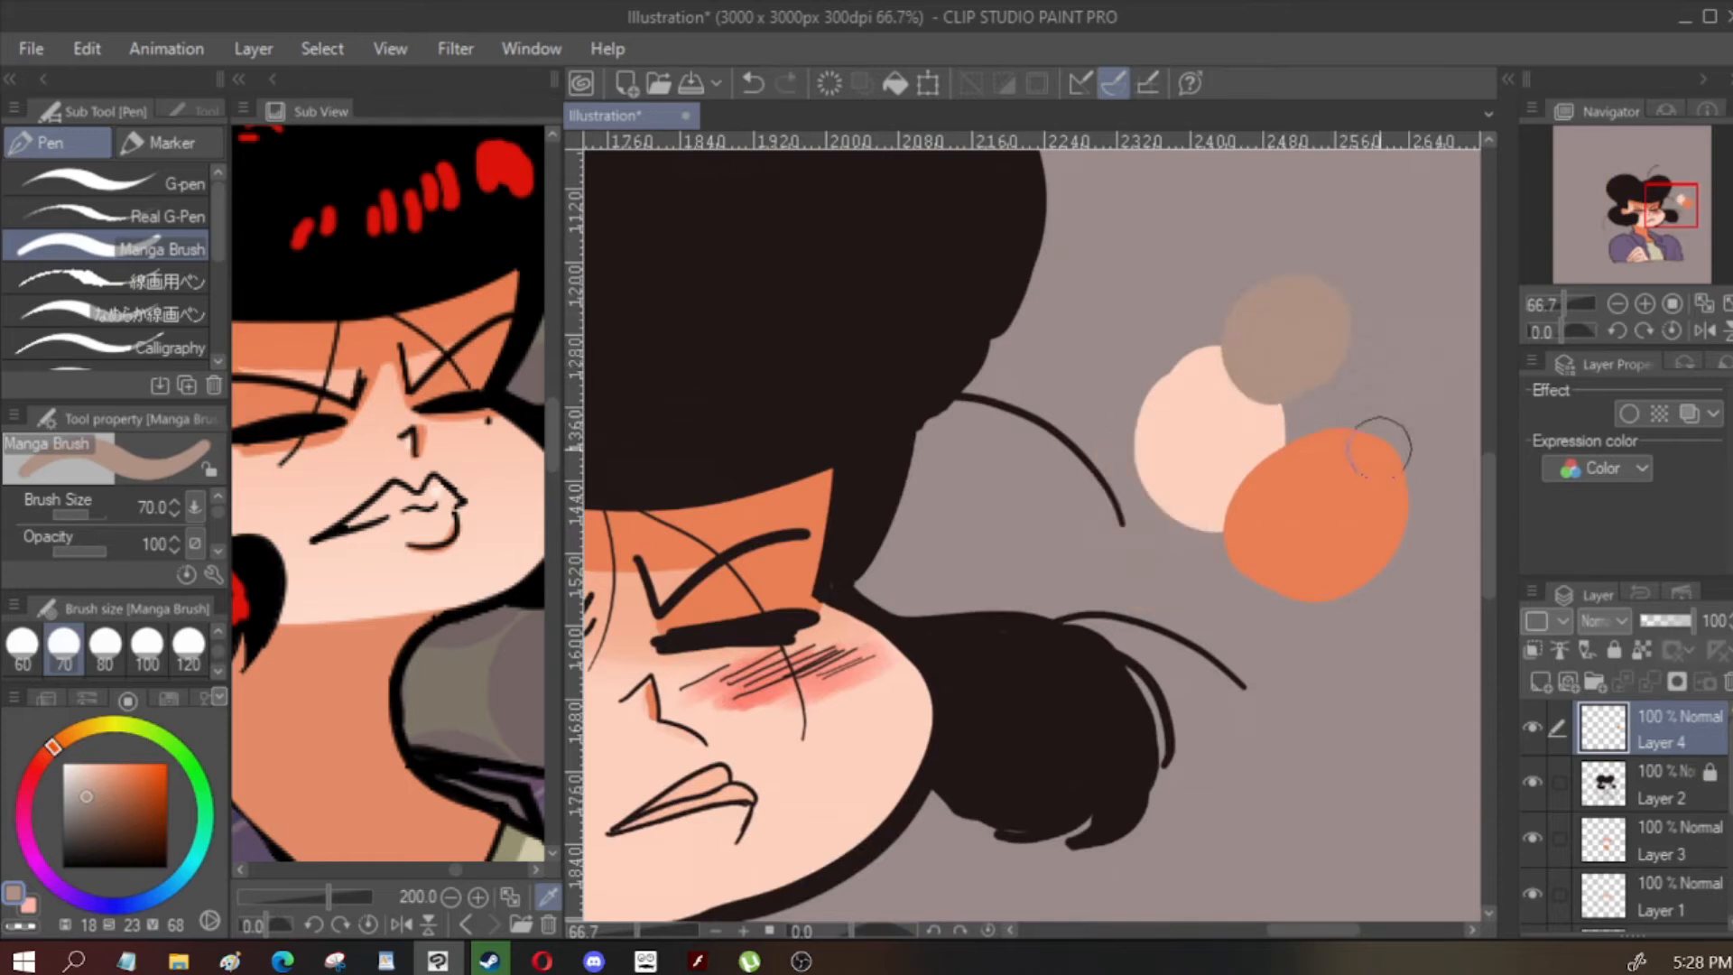
Sample the light skin and orange swatches in turn to compare their positions on the color wheel
key(alt)
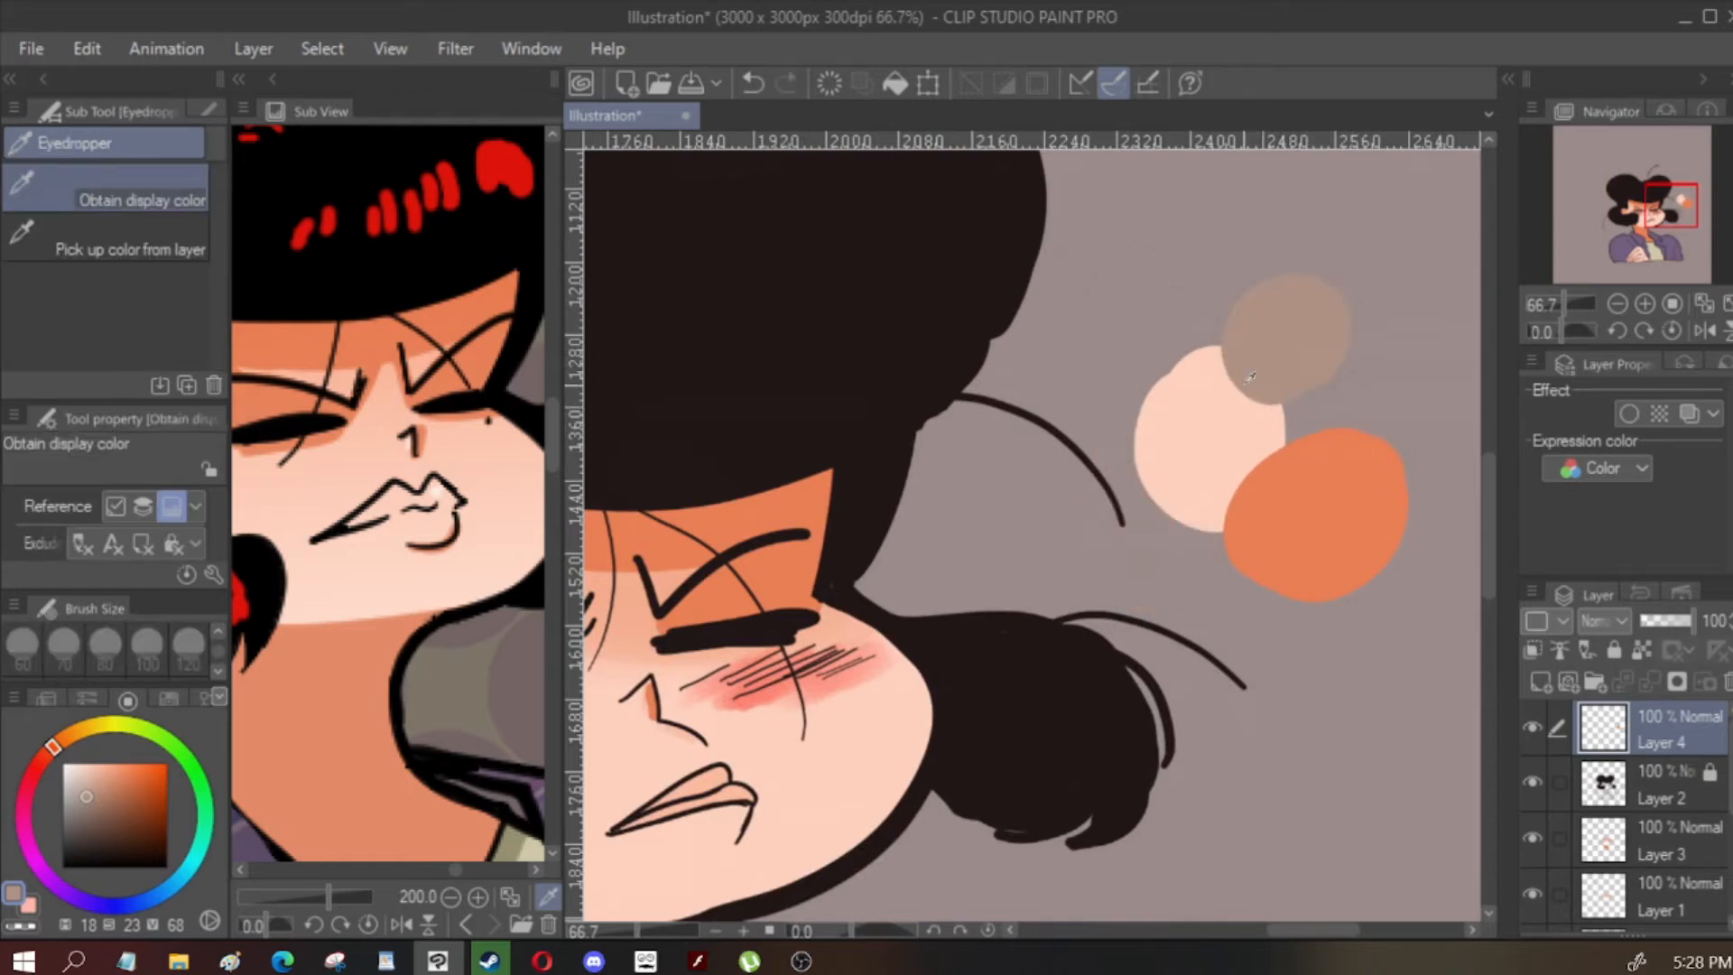
alt+click(1210, 432)
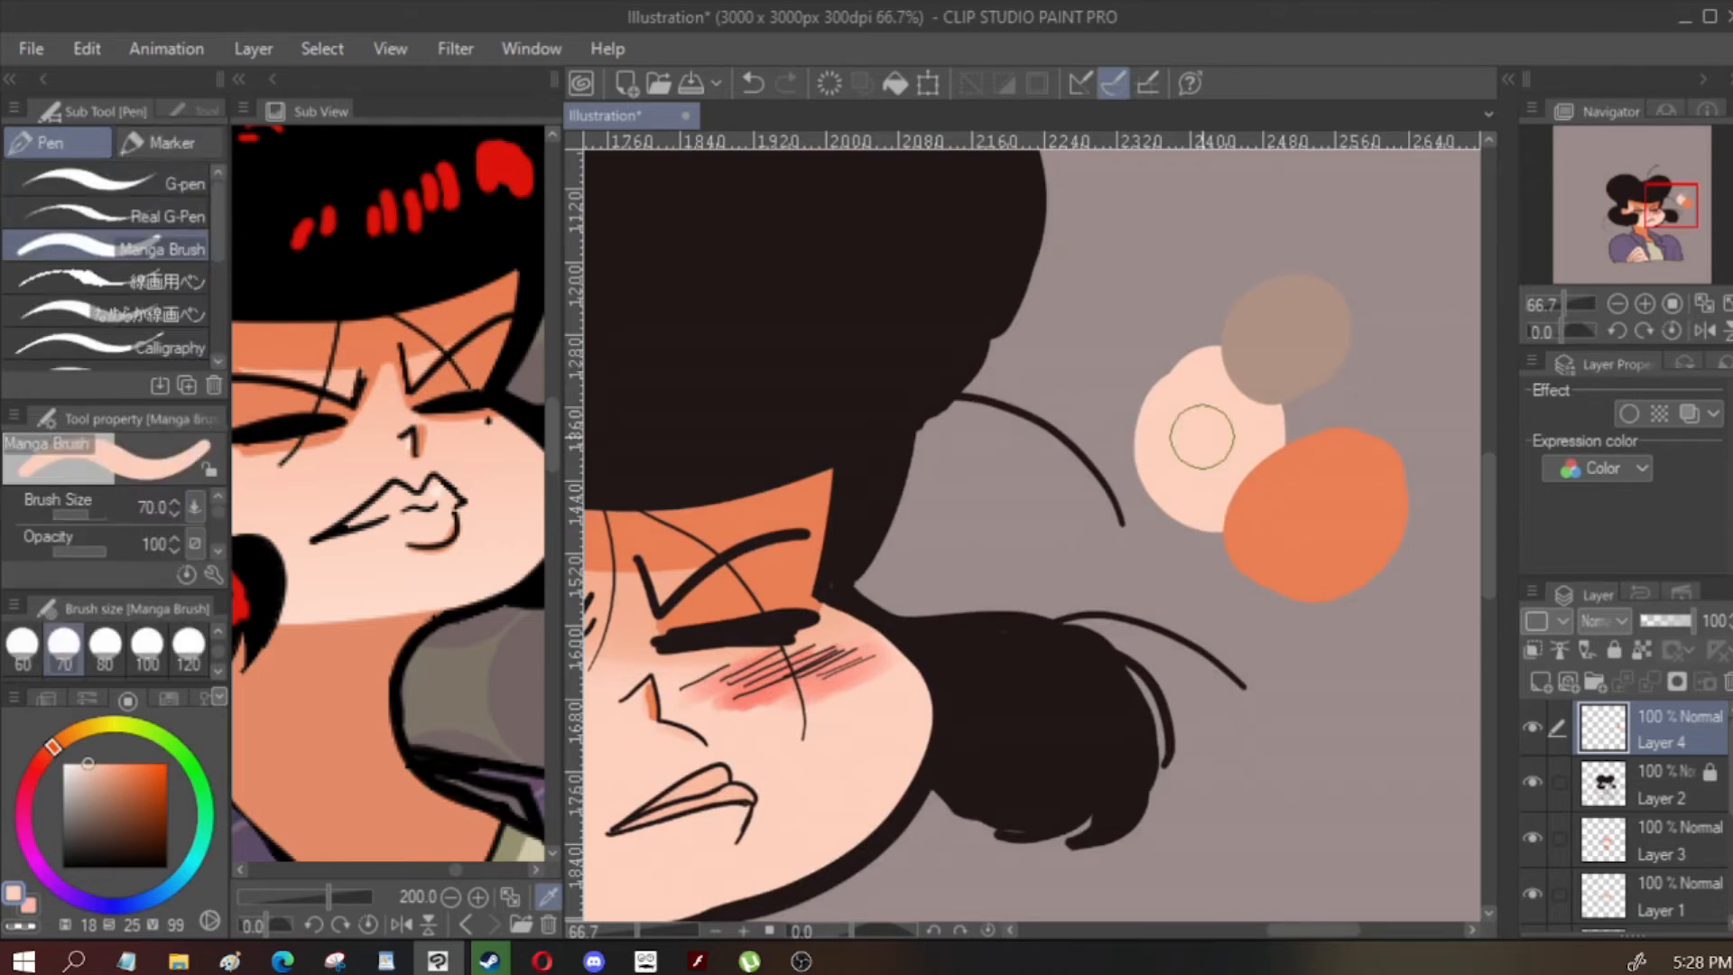
key(alt)
alt+click(1349, 498)
alt+click(1209, 434)
key(ctrl)
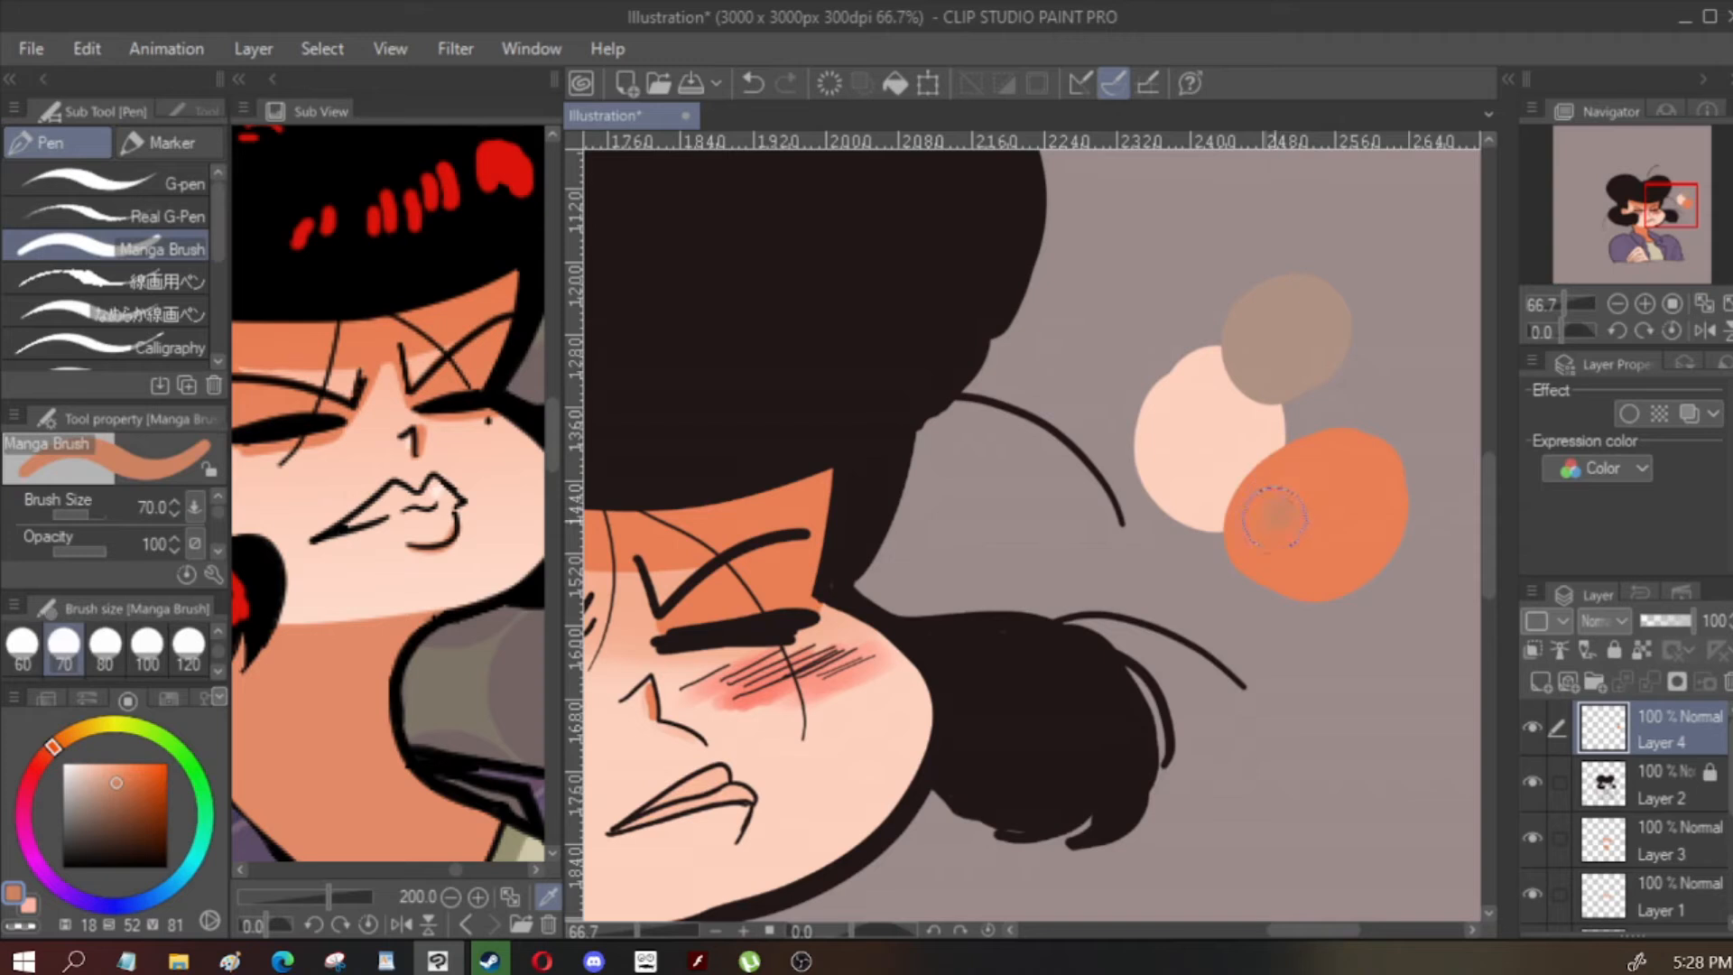
alt+click(1317, 507)
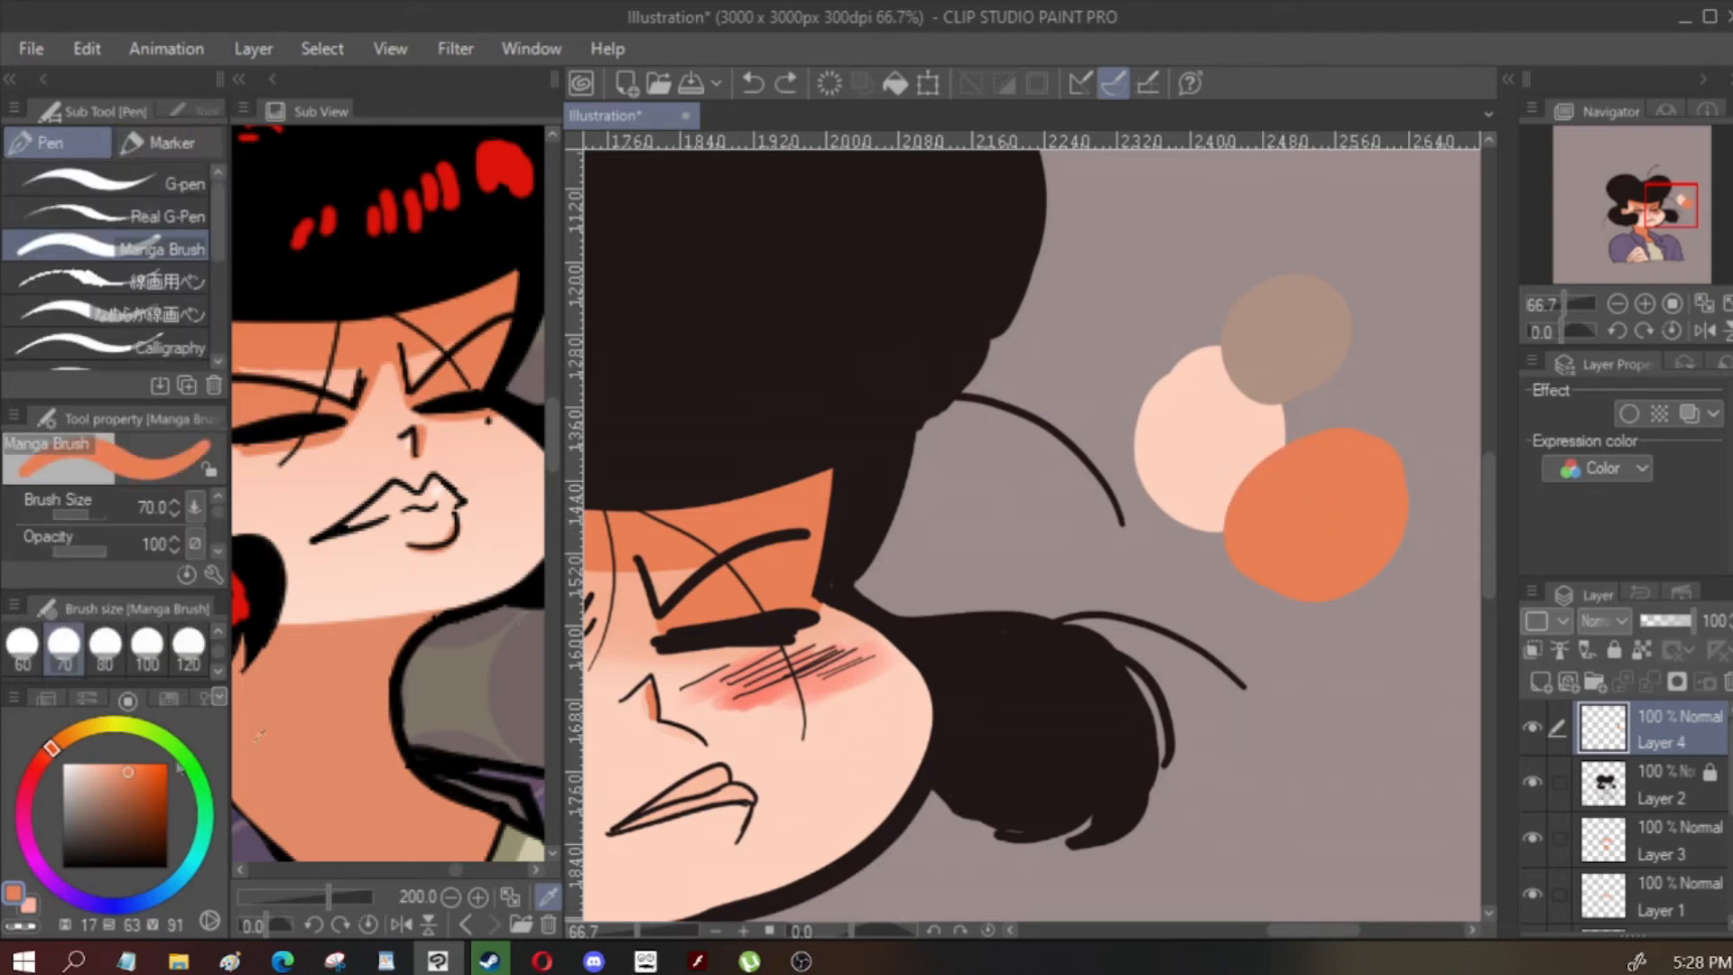
Try a slightly darker orange (H17 S65 V87) where the light skin and orange swatches meet, and undo it
drag(92, 763, 130, 777)
mouse_move(1260, 397)
mouse_down()
mouse_move(1246, 451)
mouse_move(1282, 424)
mouse_up()
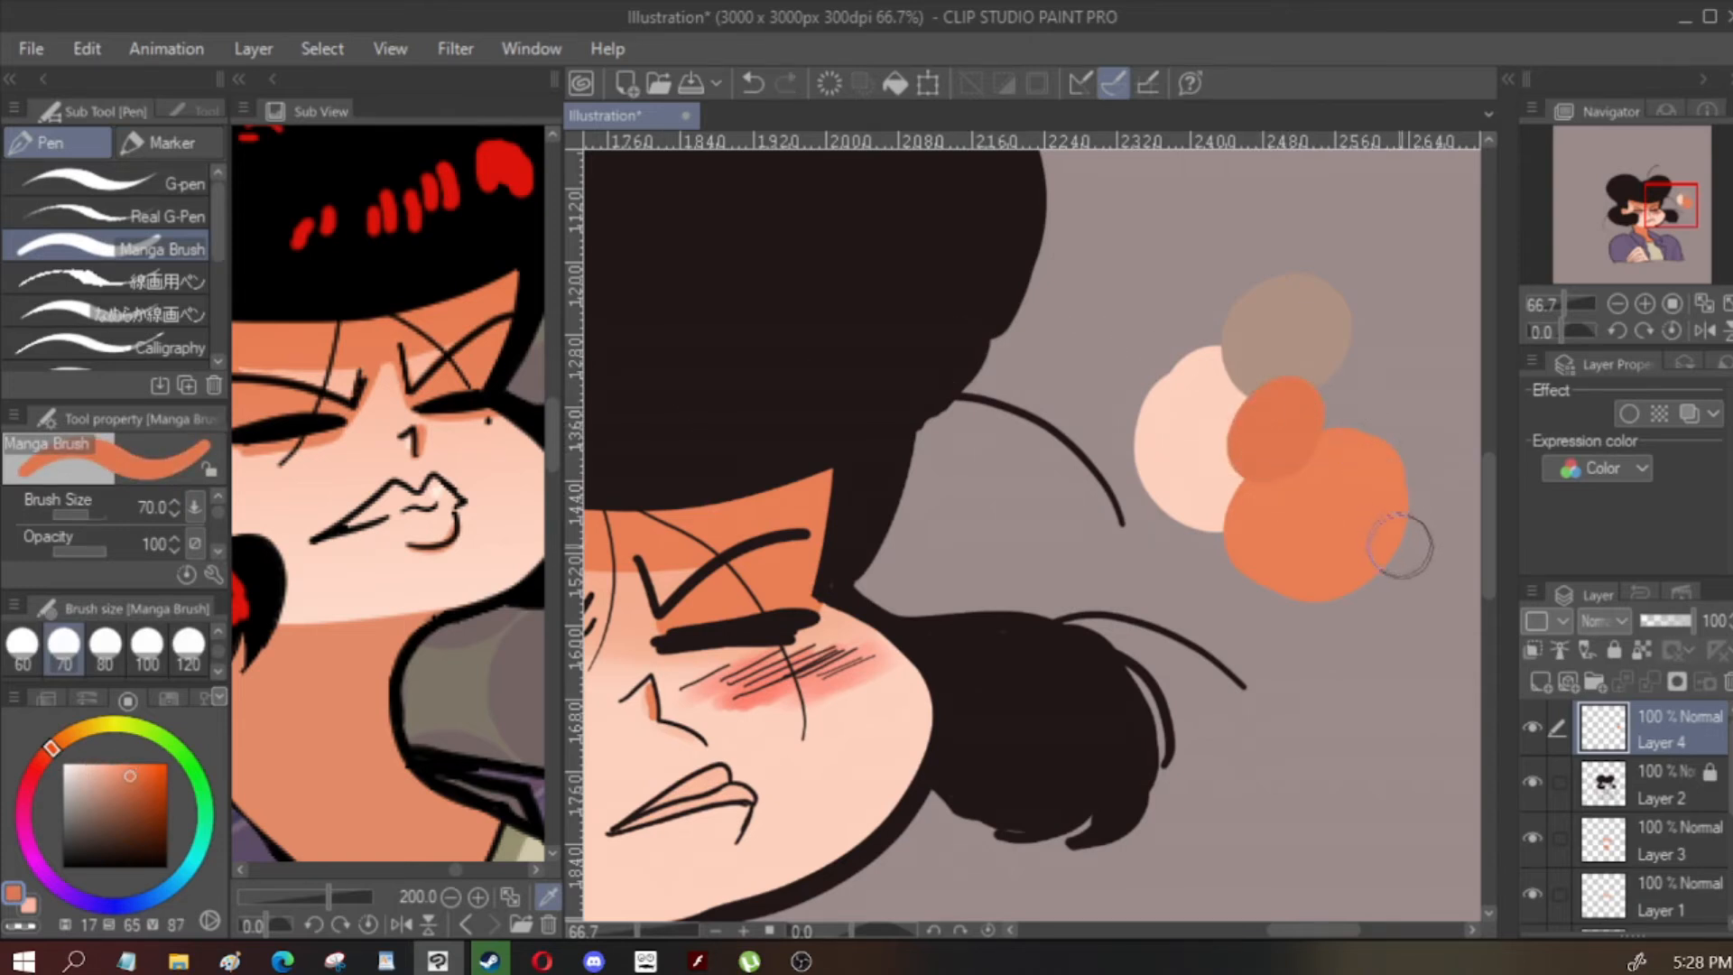
key(ctrl+z)
key(i)
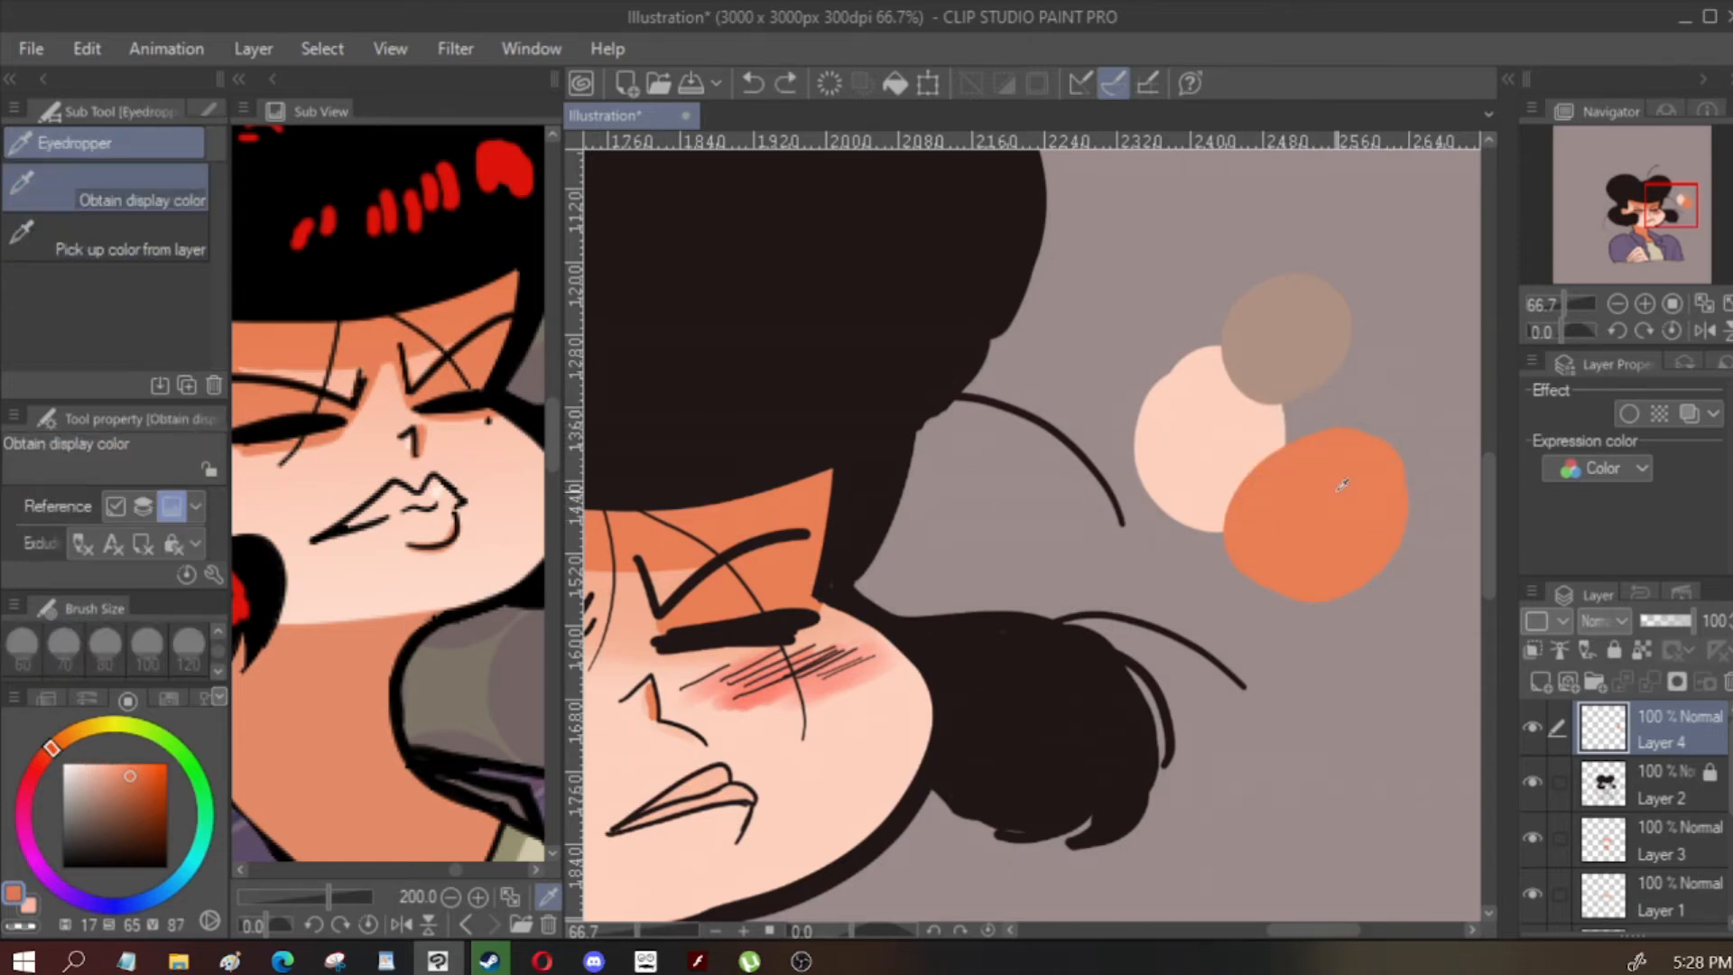
Try a pink (H330 S58 V90) Manga Brush stroke on the light skin swatch, and undo it
key(p)
click(24, 810)
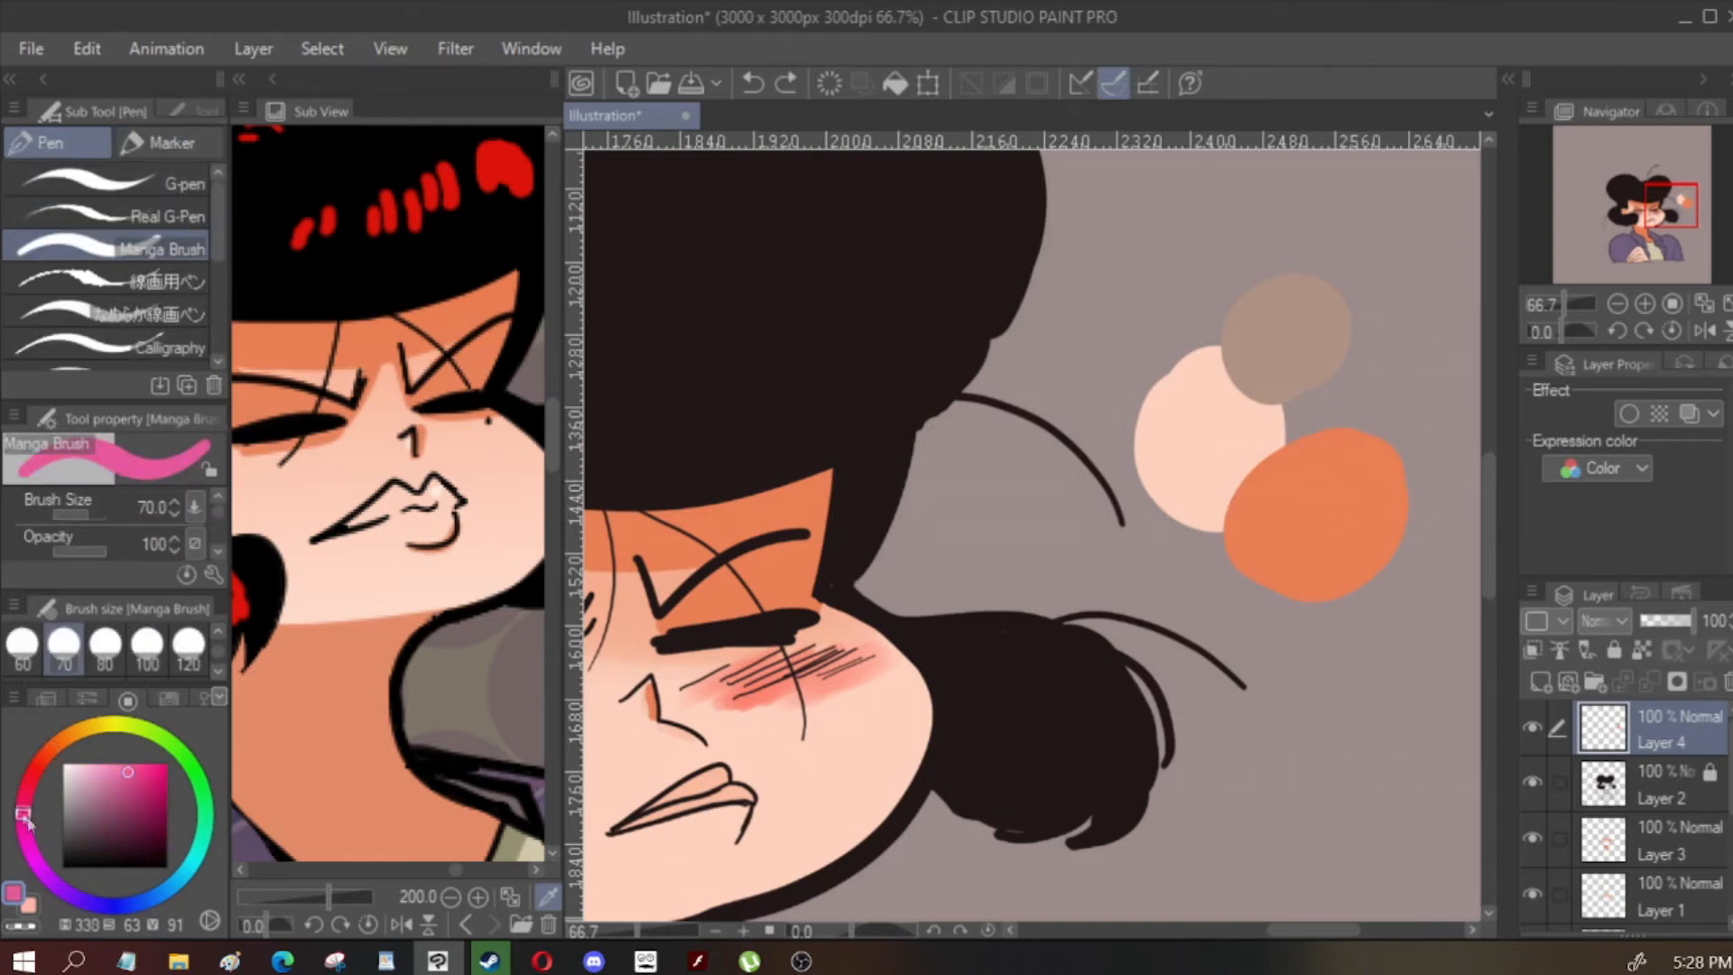
click(123, 774)
mouse_move(1219, 451)
mouse_down()
mouse_move(1192, 533)
mouse_move(1205, 544)
mouse_up()
key(ctrl+z)
scroll(1246, 488, down, 1)
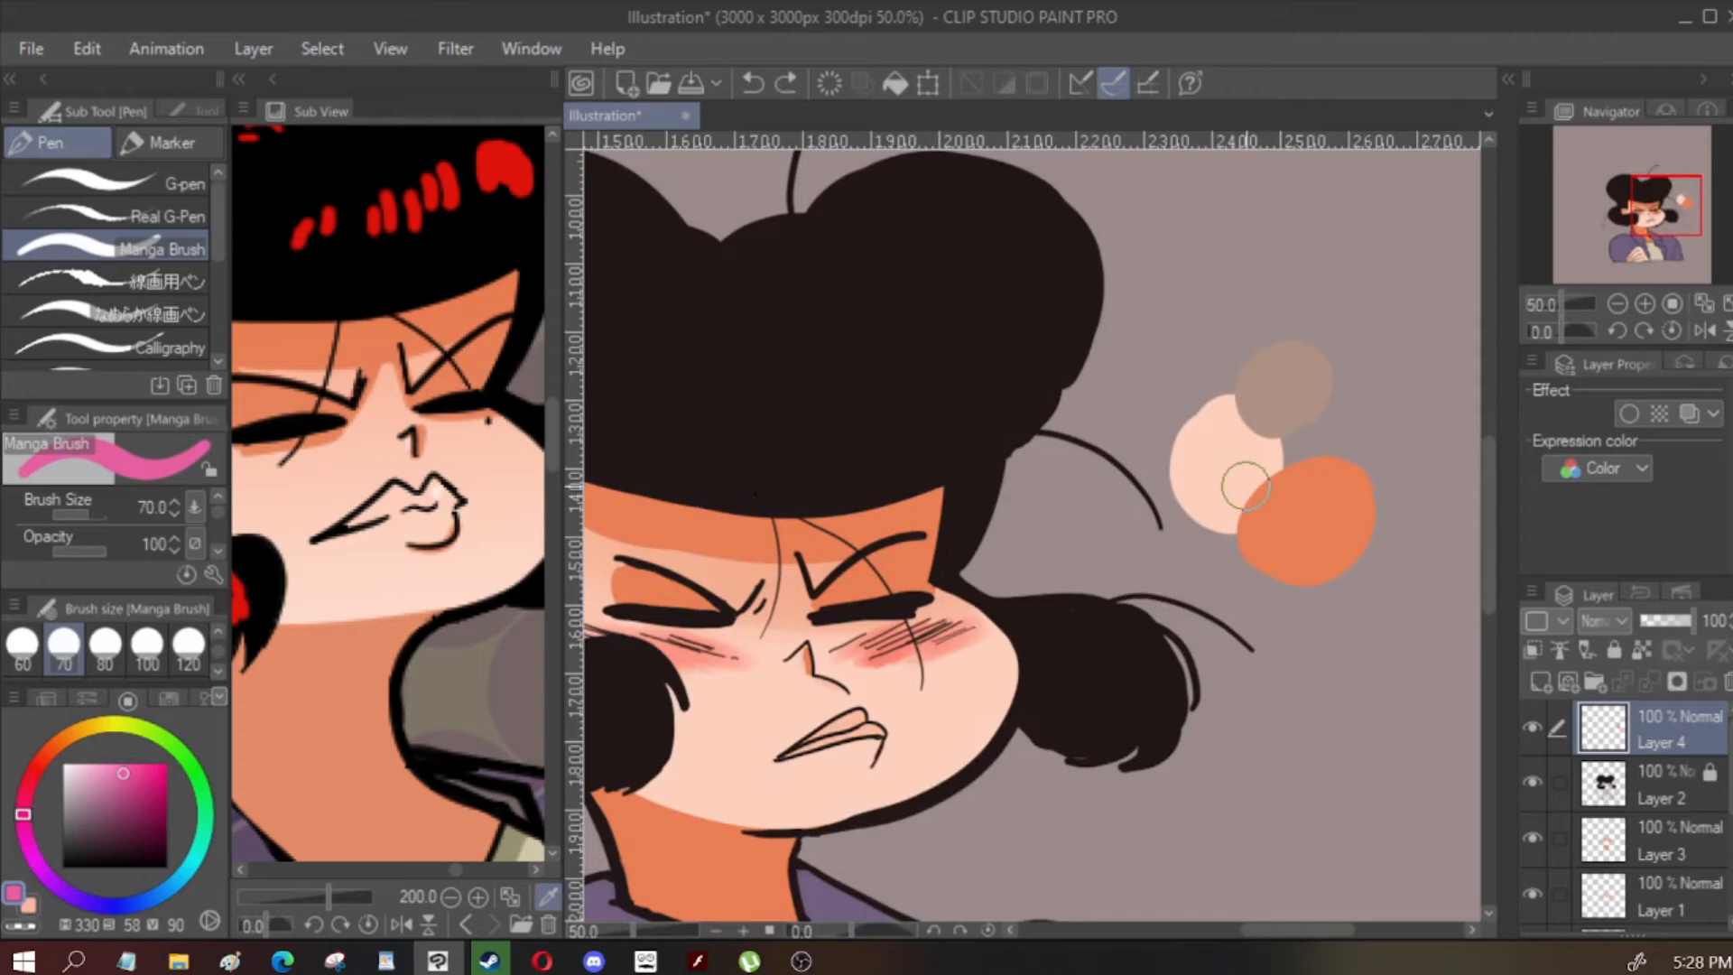
scroll(1246, 488, down, 1)
scroll(1246, 487, down, 1)
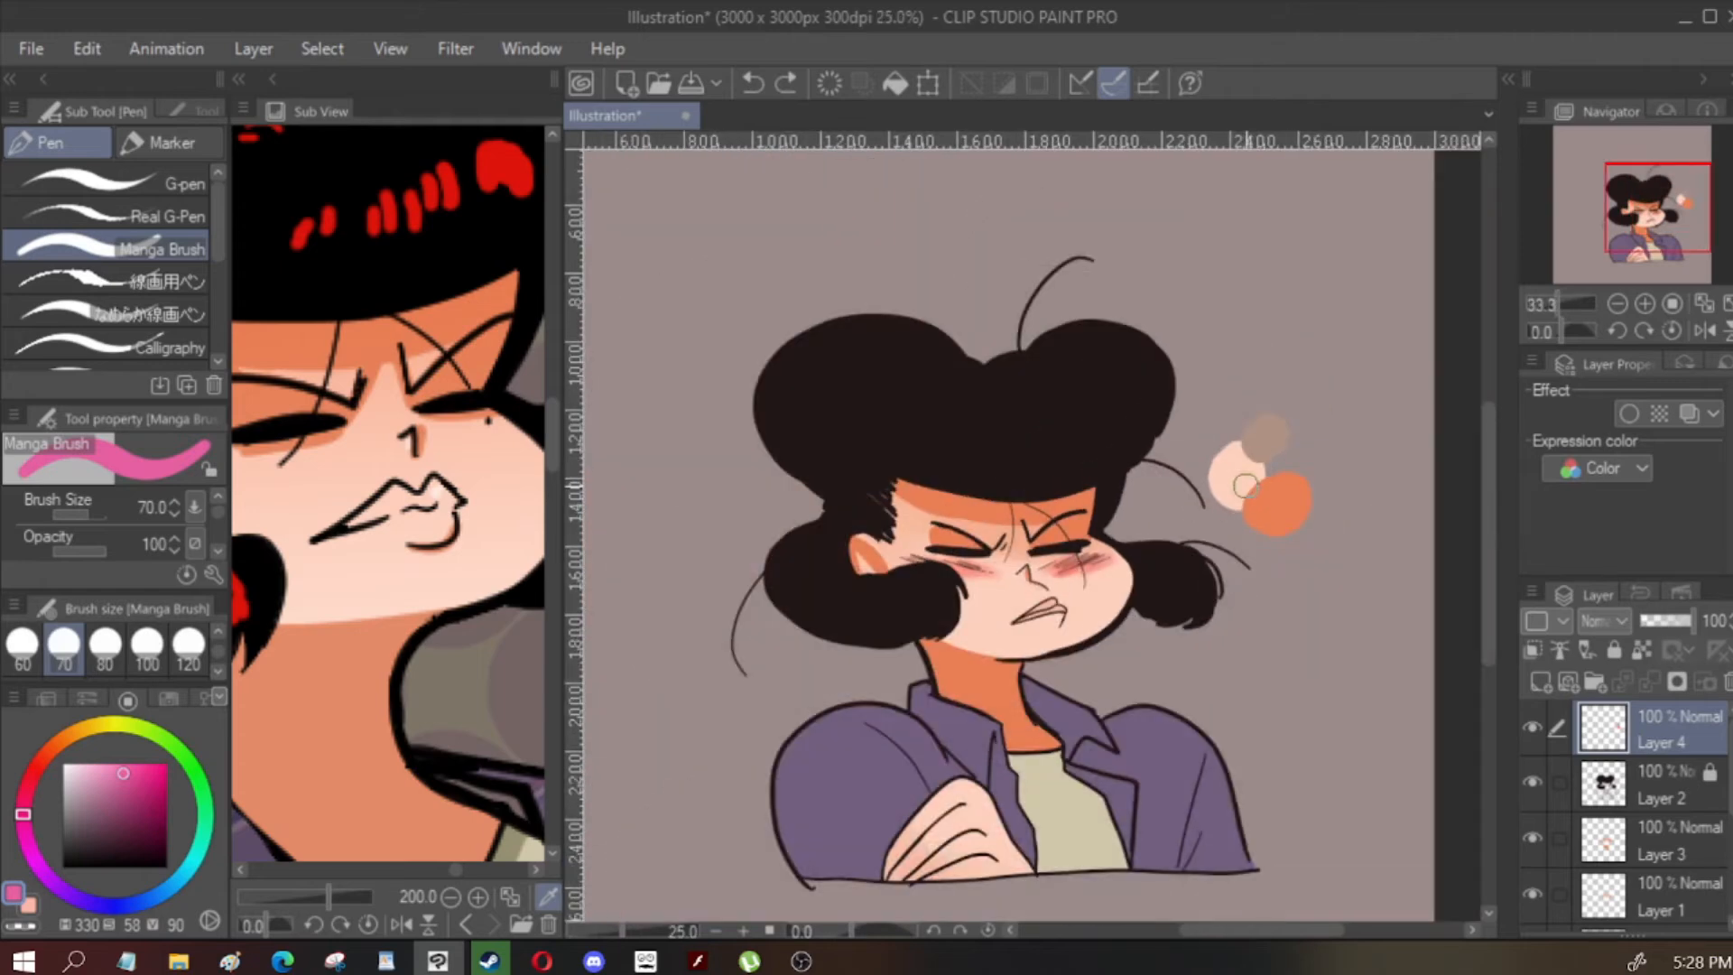
Sample the orange shadow colour from the forehead, activate Layer 3, and load the skin layer's painted area as the selection
alt+click(1065, 498)
click(1637, 825)
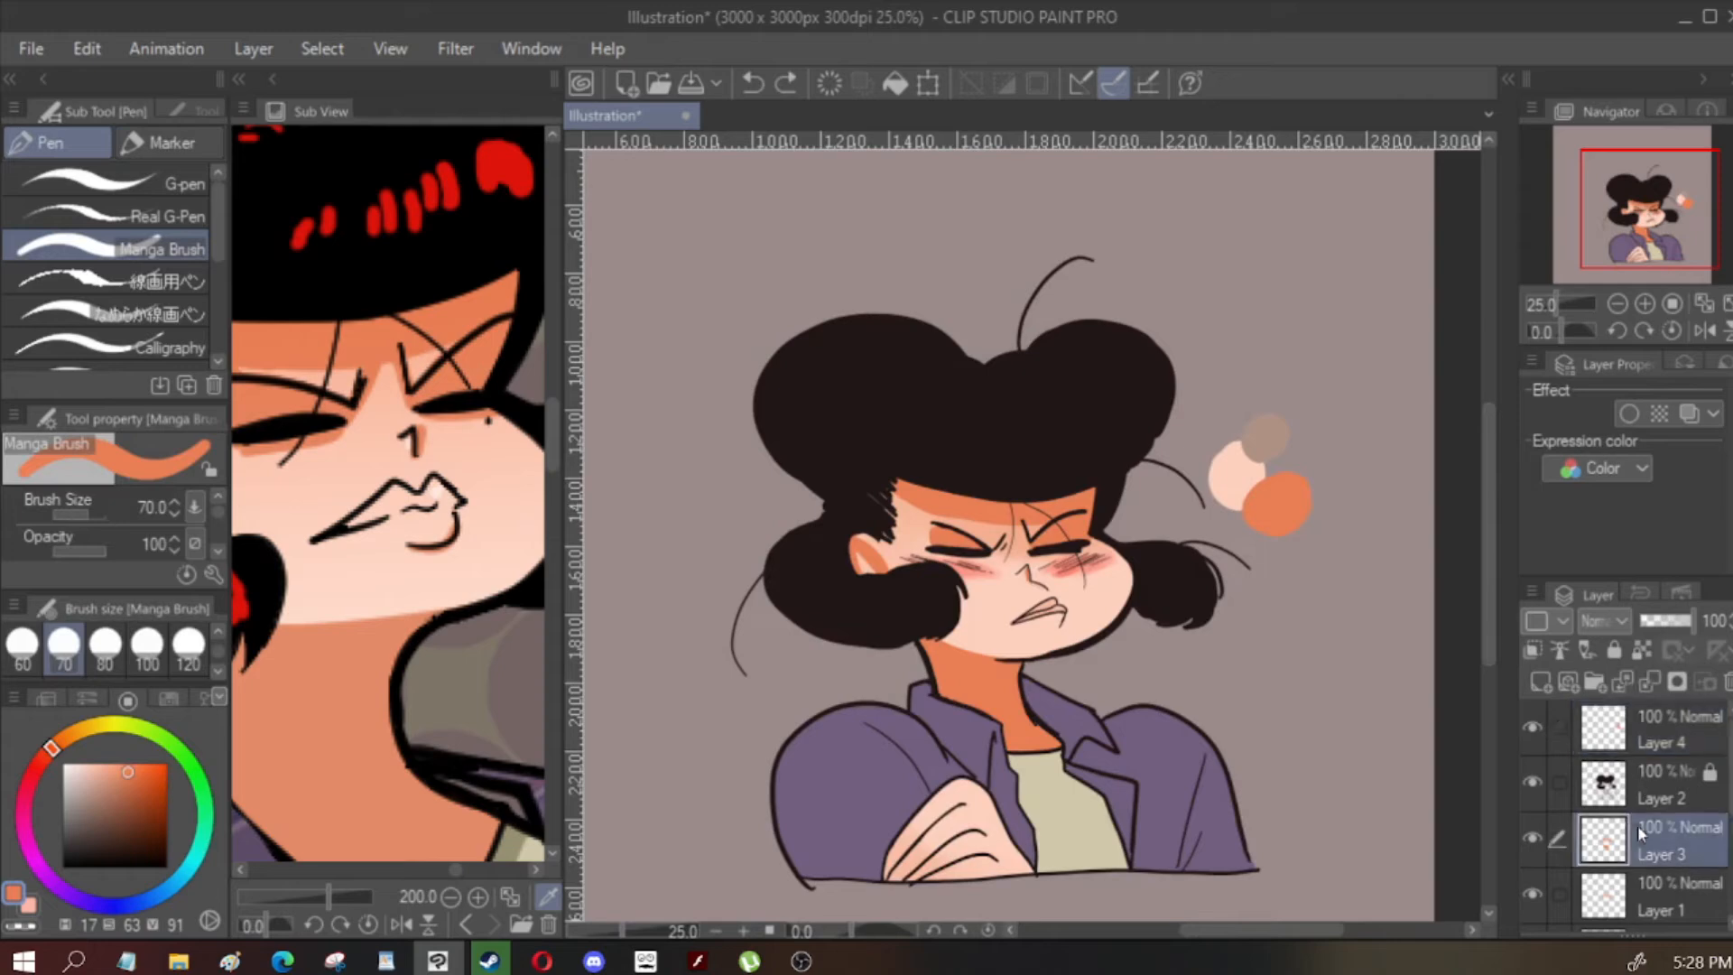
scroll(1617, 811, down, 1)
ctrl+click(1603, 880)
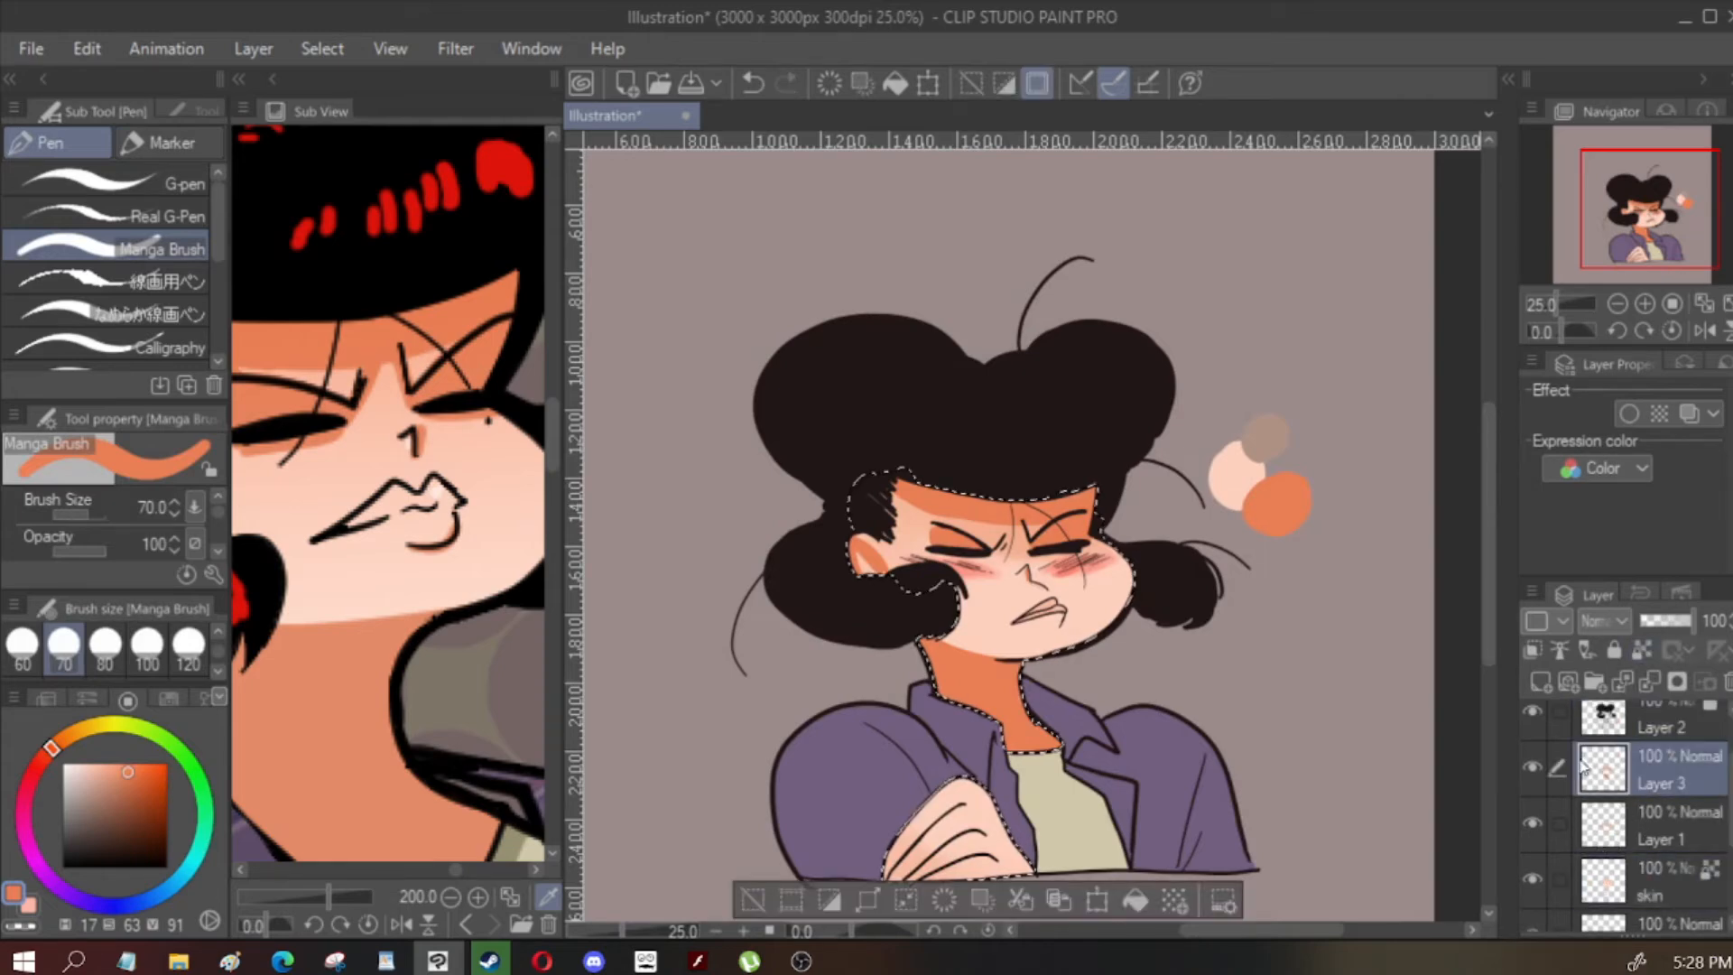
scroll(1036, 766, up, 2)
Paint orange shadows between the fingers and along the lower edge of the hand with the Manga Brush at size 25
key(bracketright)
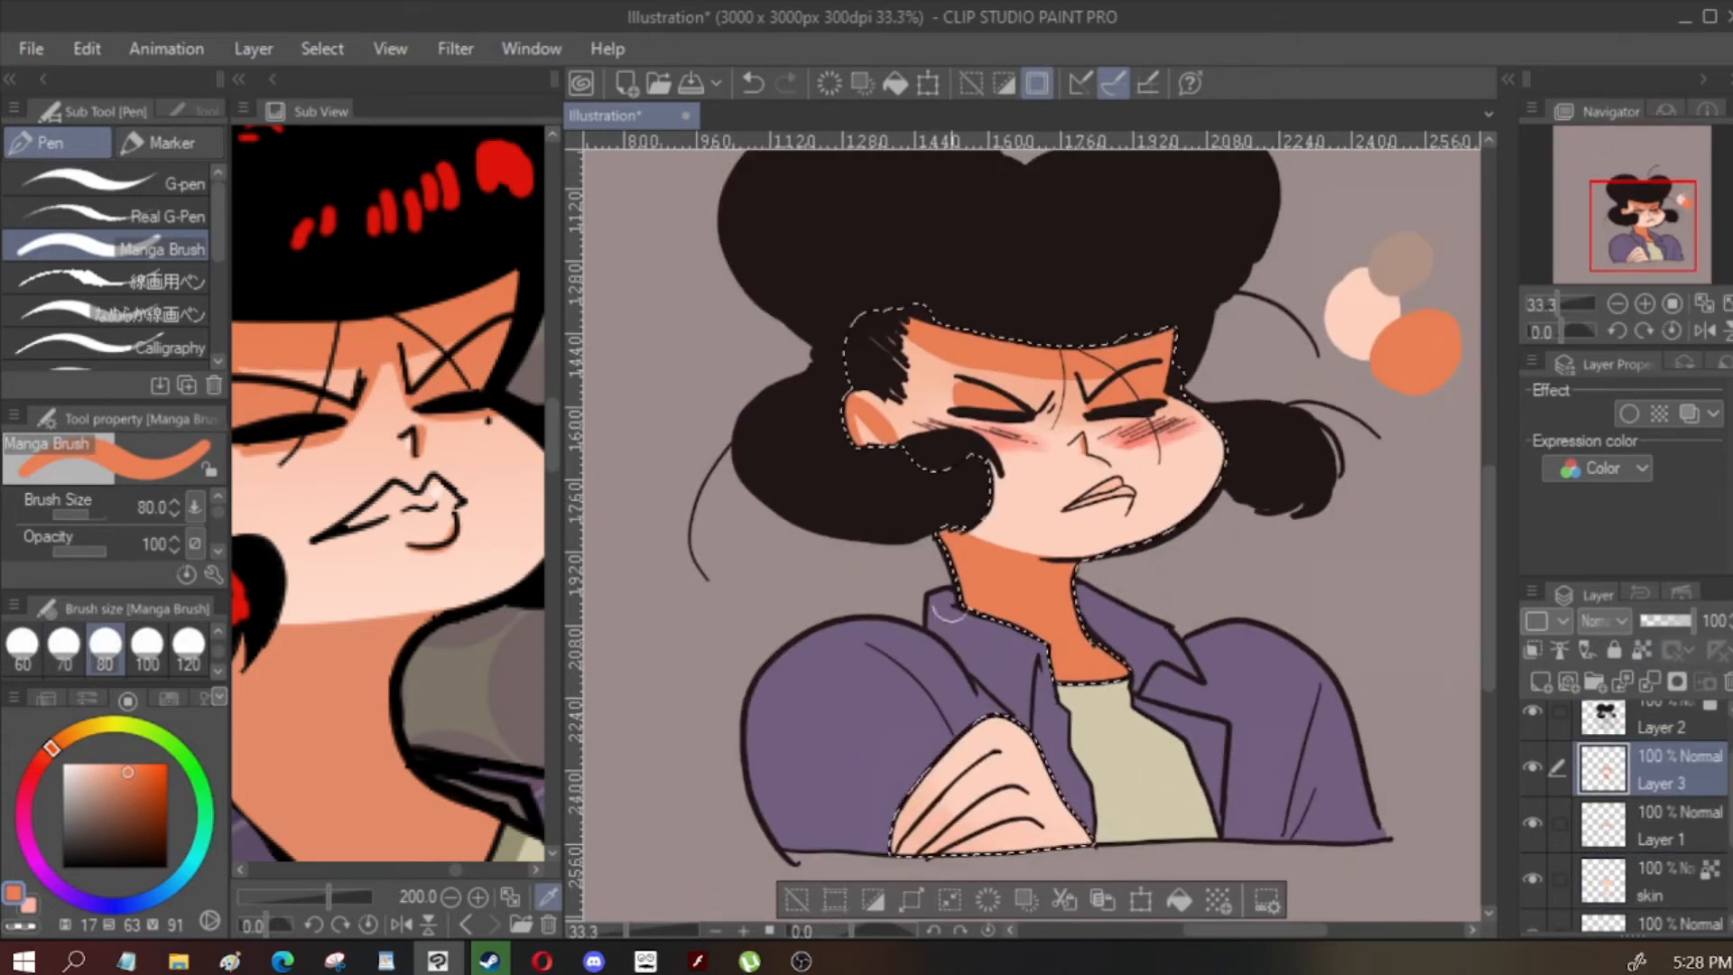
scroll(939, 759, down, 1)
key(bracketright)
key(bracketleft)
key(bracketleft)
key(bracketleft)
key(bracketleft)
key(bracketleft)
key(bracketleft)
key(bracketleft)
mouse_move(939, 759)
mouse_down()
mouse_move(903, 771)
mouse_move(1104, 766)
mouse_move(903, 751)
mouse_up()
Refine the orange finger shadows with the canvas mirrored at brush sizes 35 and 25, restore the orientation, and clear the selection
key(h)
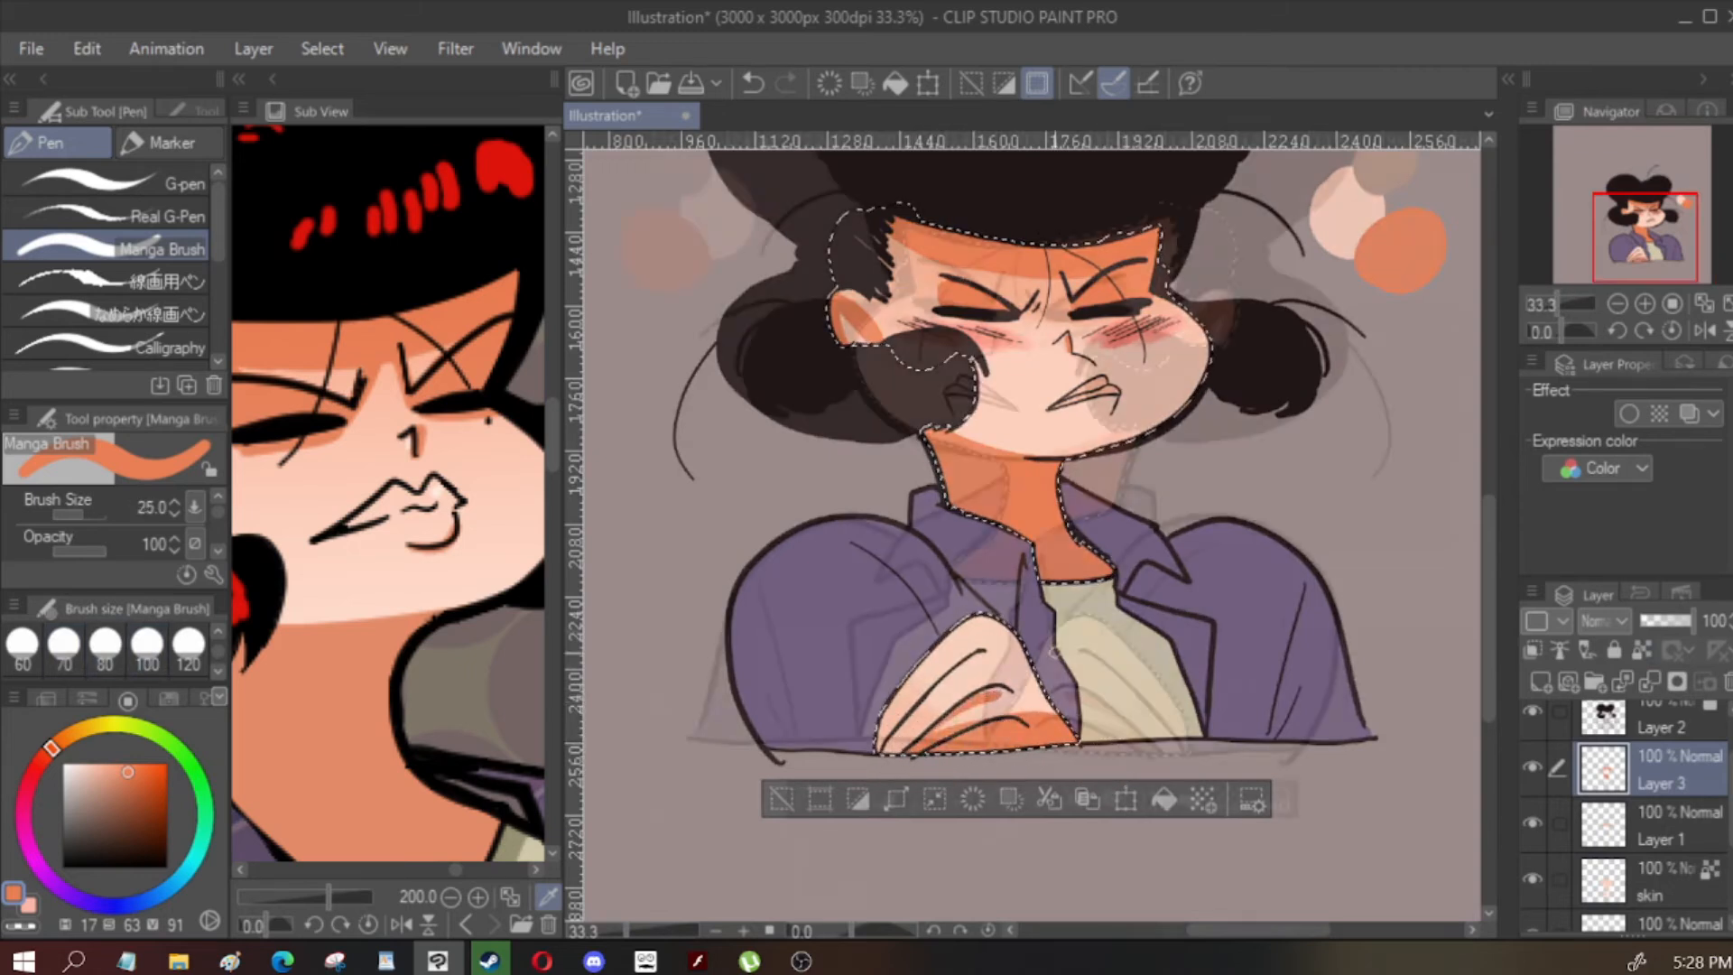
key(bracketright)
key(bracketright)
key(bracketleft)
mouse_move(1080, 657)
mouse_down()
mouse_move(1117, 676)
mouse_move(1176, 756)
mouse_up()
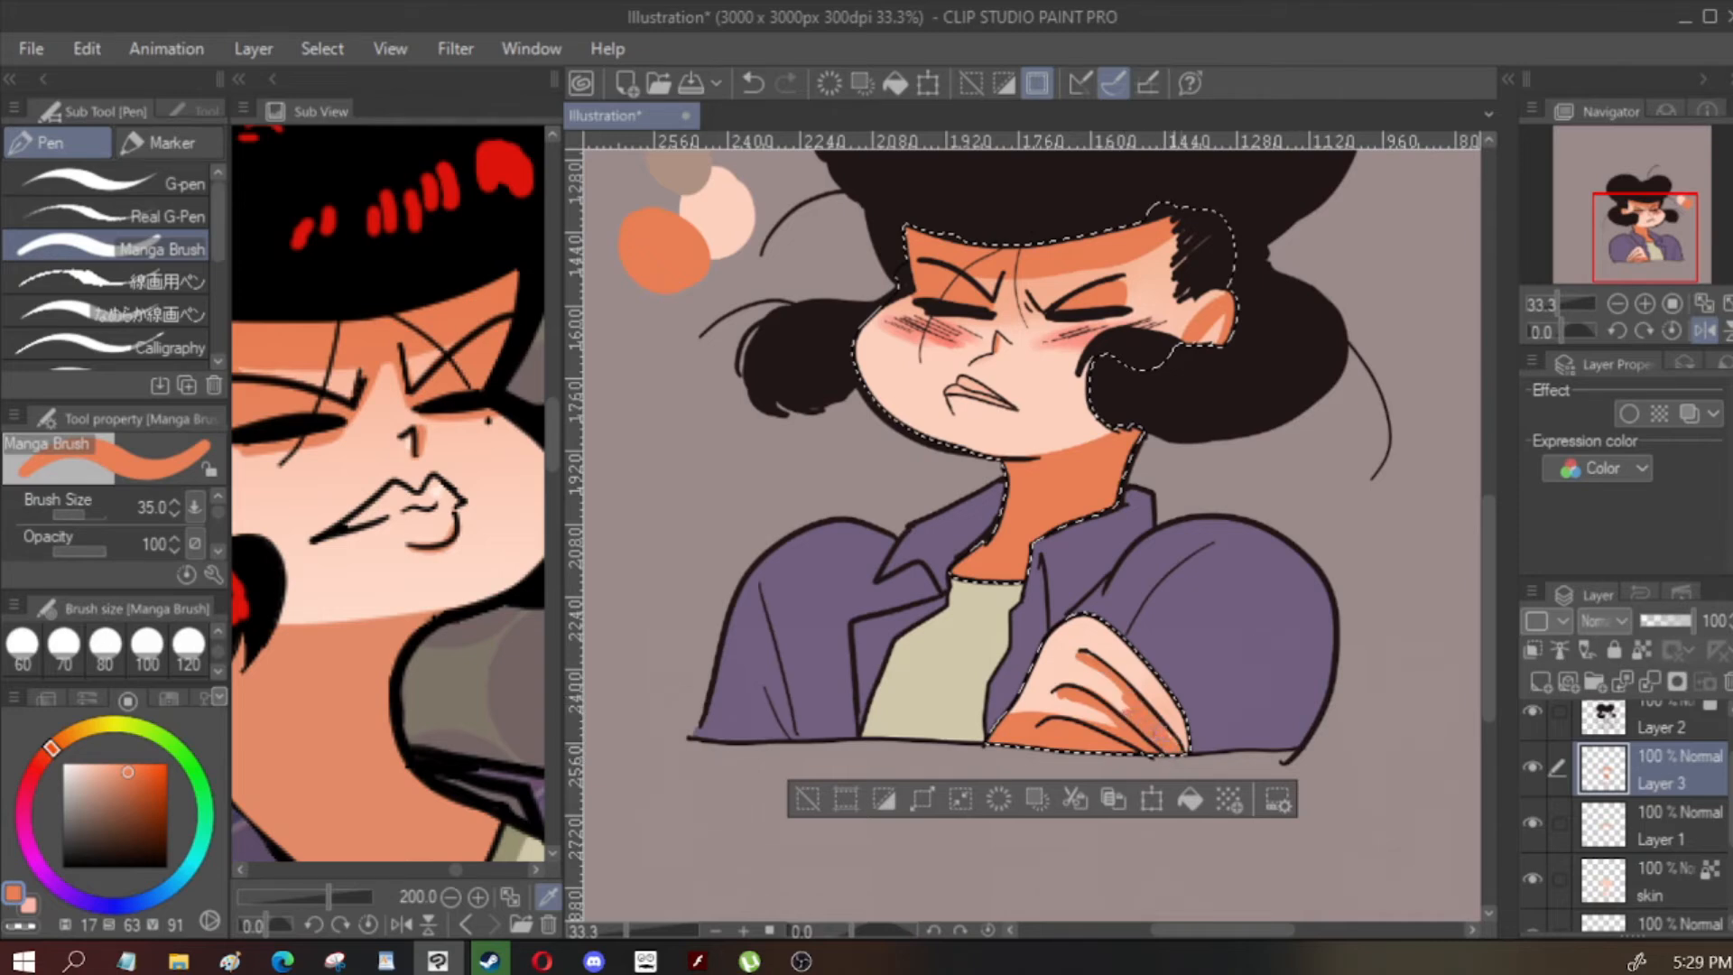
key(bracketleft)
drag(1148, 688, 1165, 707)
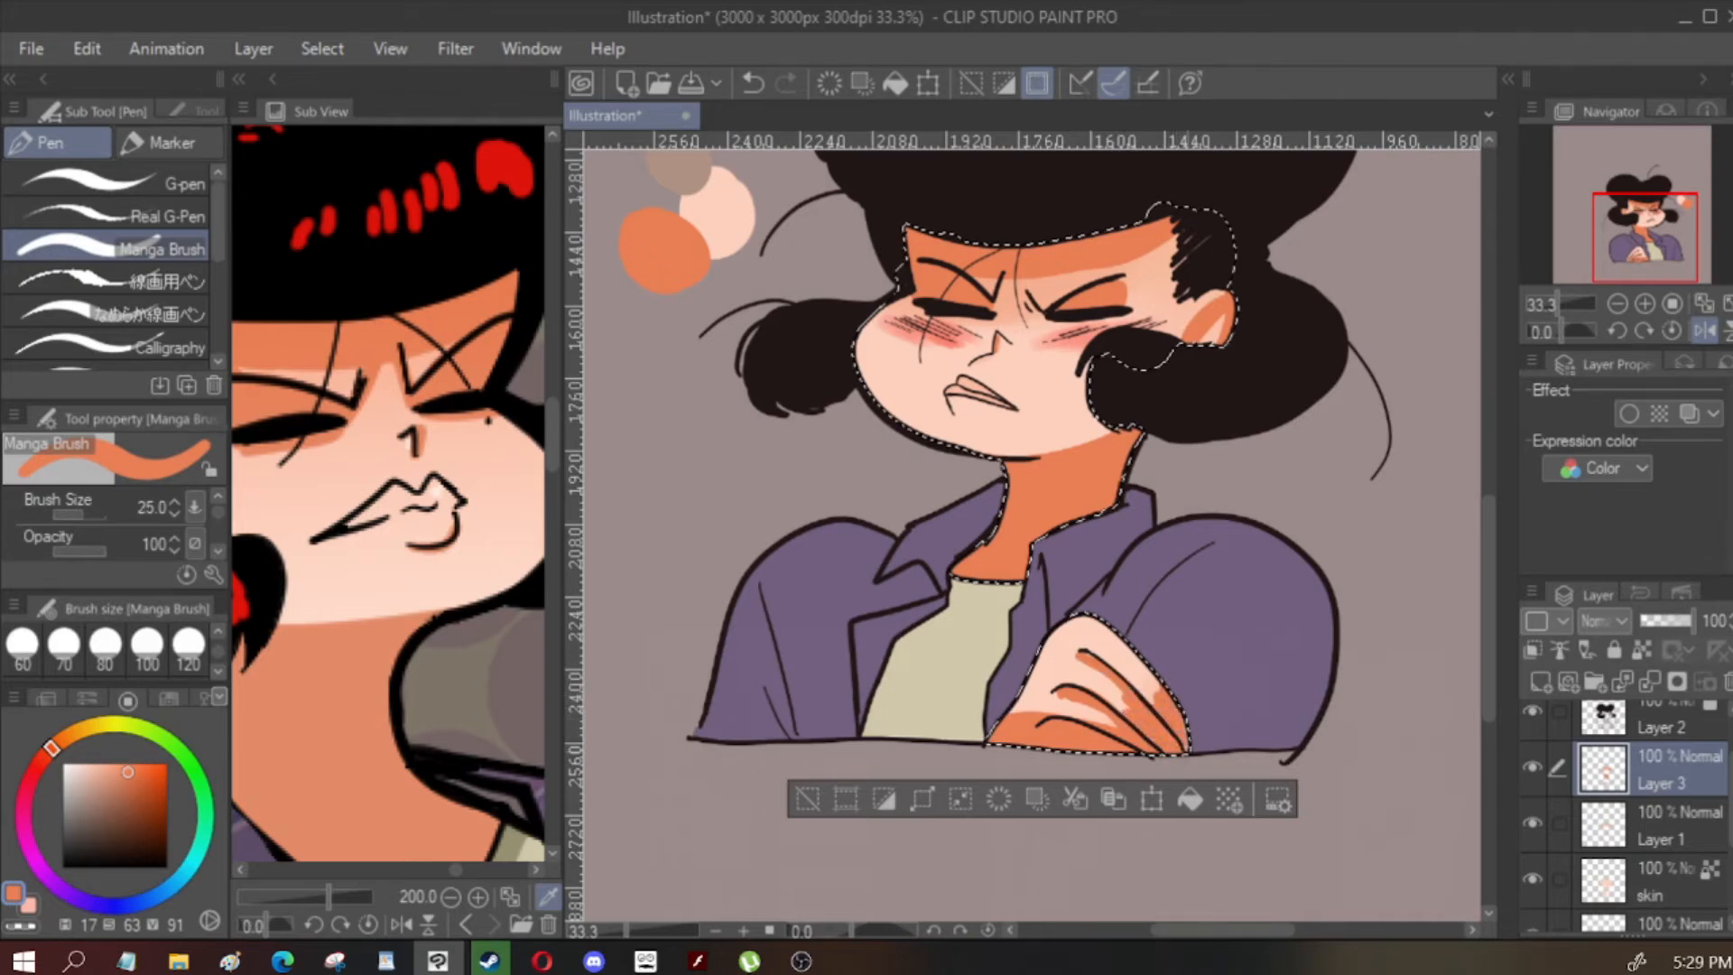
key(h)
key(m)
key(ctrl+d)
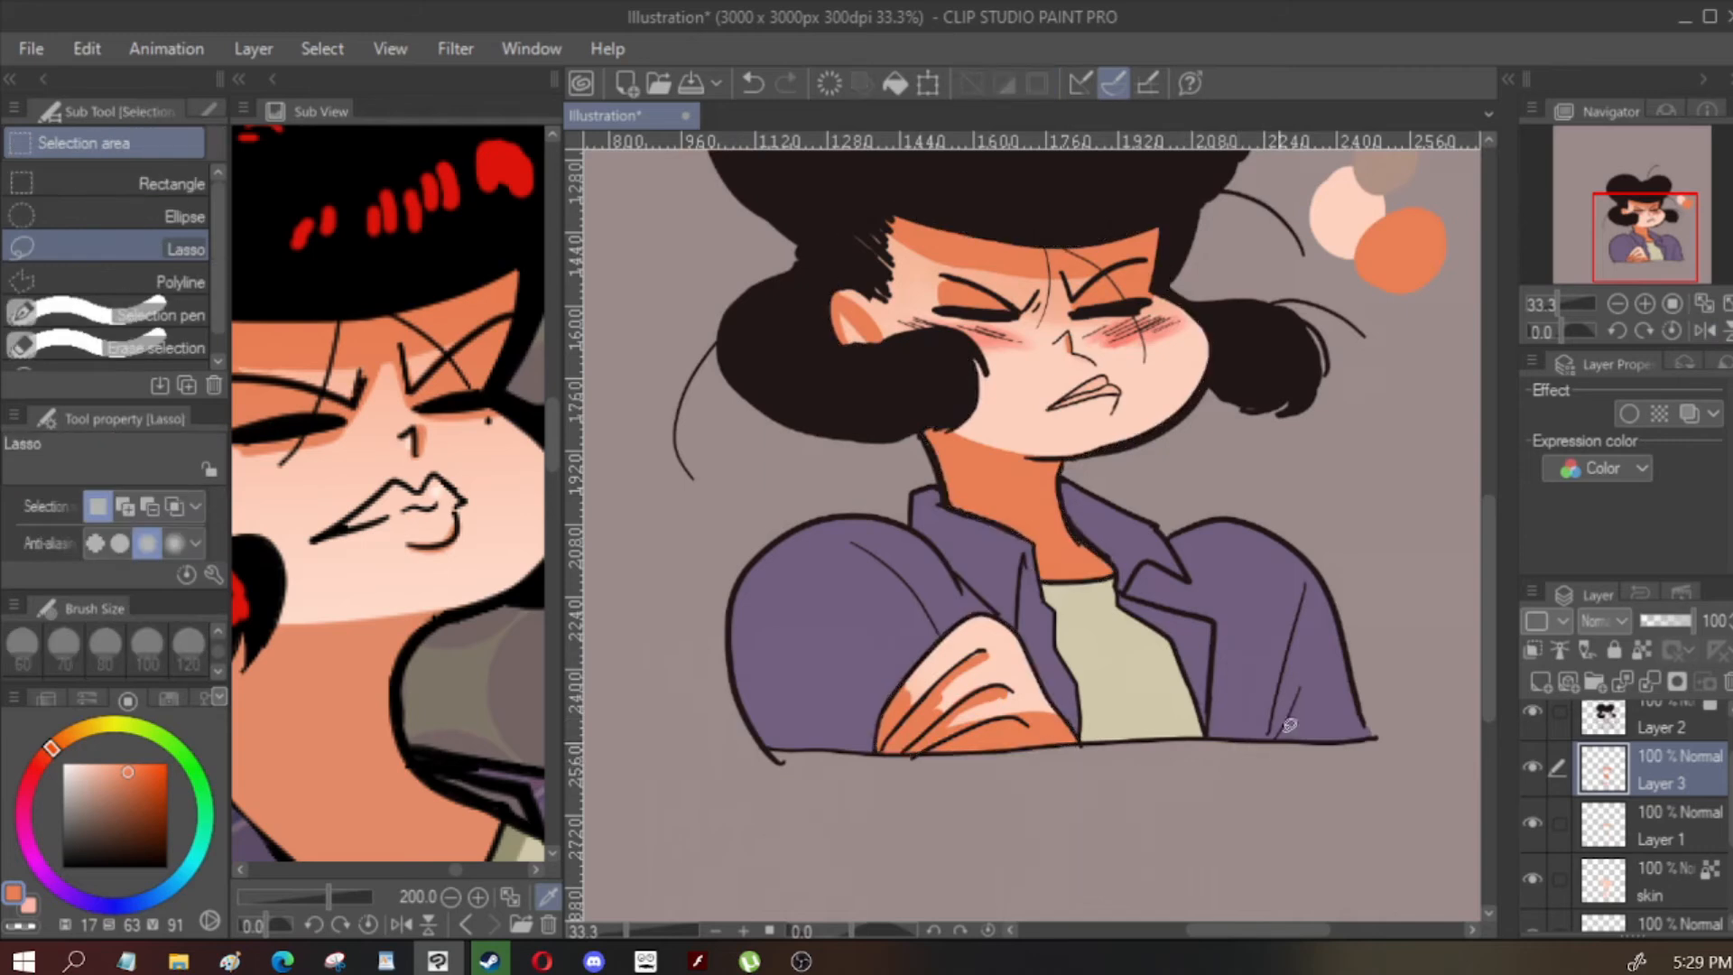
Merge Layer 3 and Layer 1 down into the skin layer
key(p)
scroll(1140, 612, down, 2)
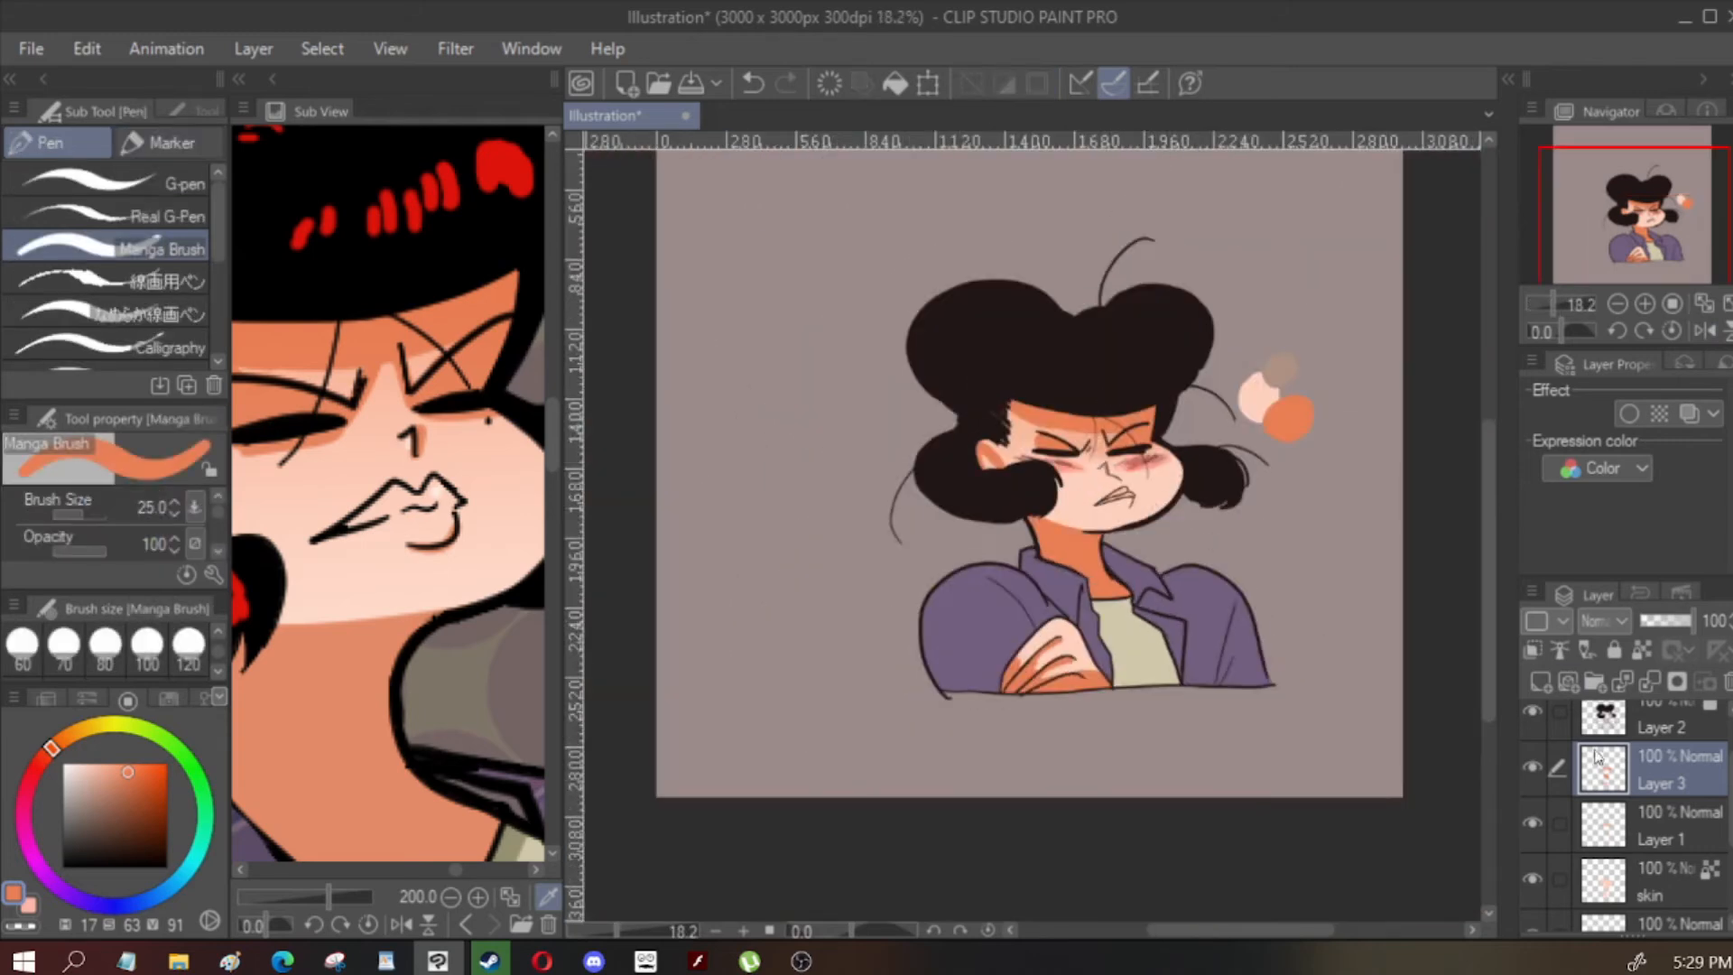
click(1652, 689)
click(1651, 689)
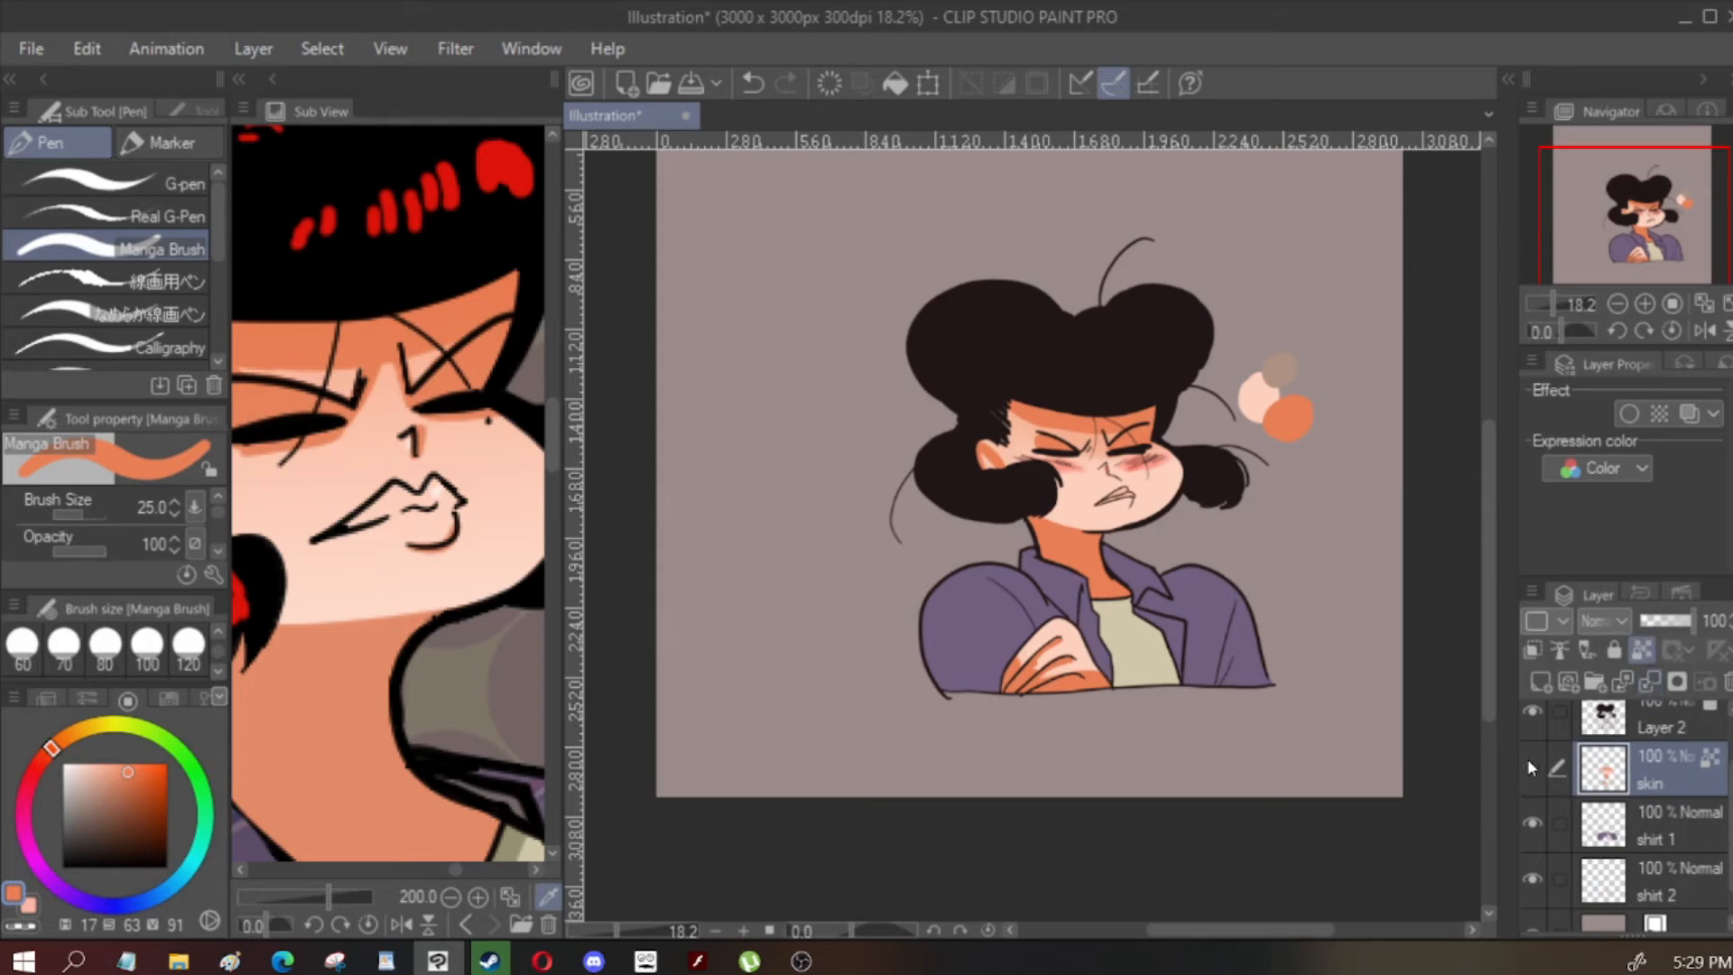
Add a new raster layer above the skin layer and choose a very pale skin tone (H17 S13 V100)
click(1542, 680)
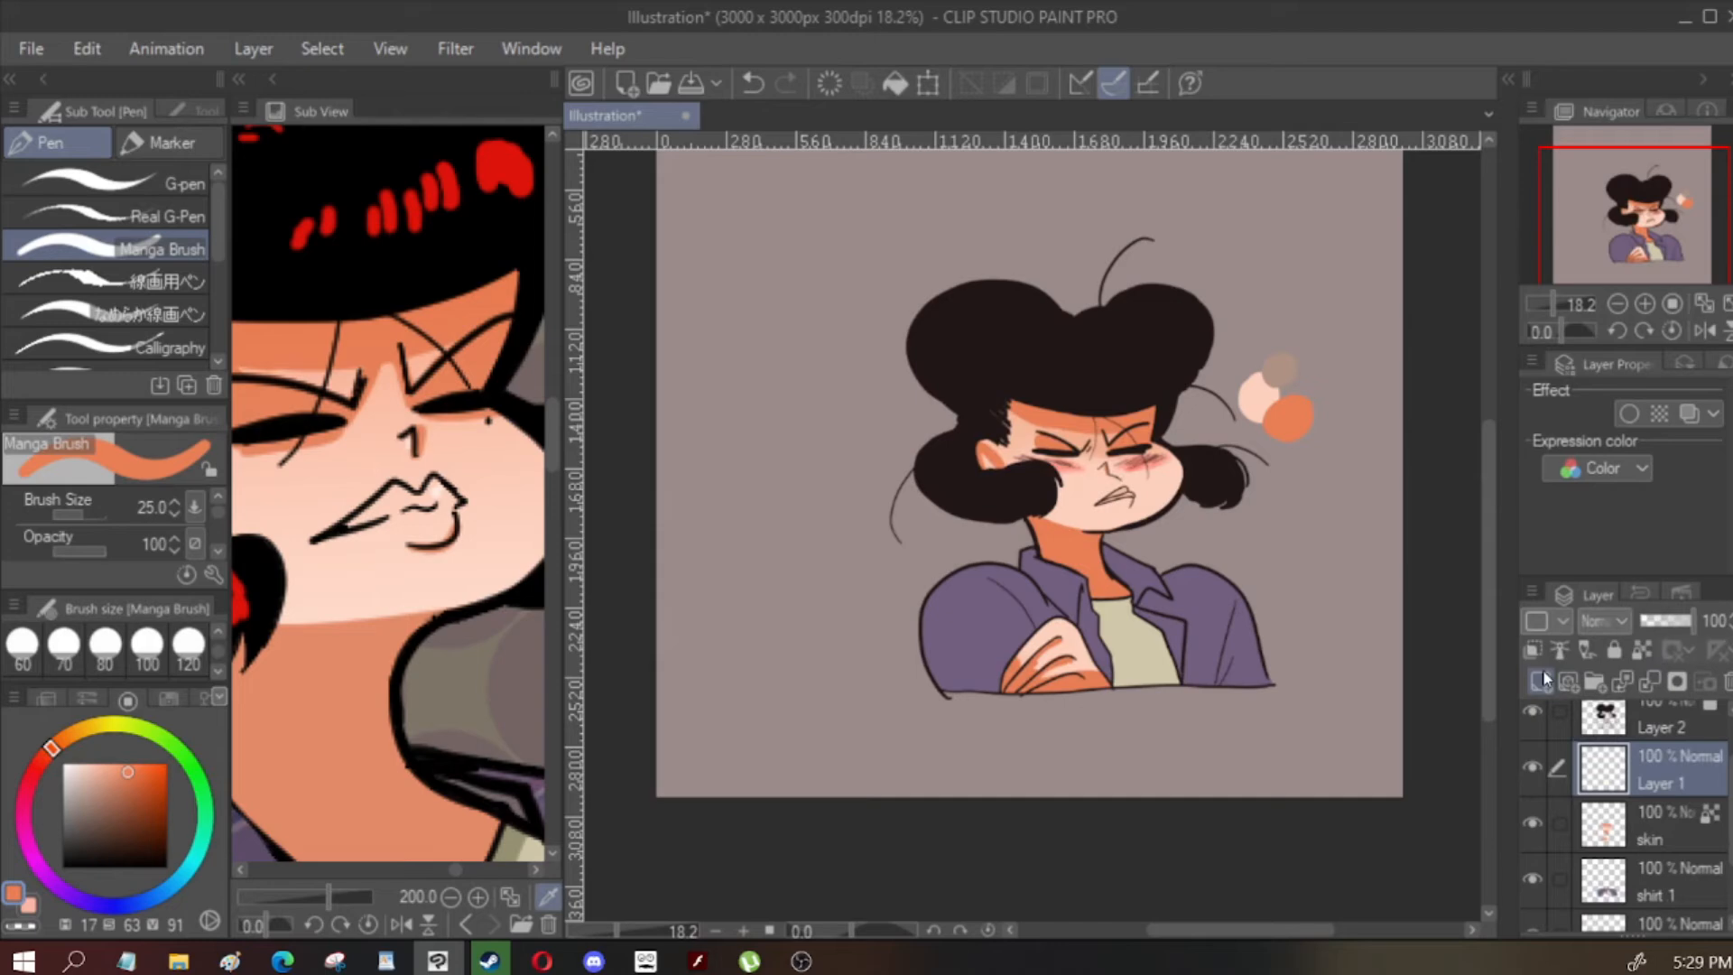
drag(129, 818, 11, 641)
scroll(1160, 448, up, 5)
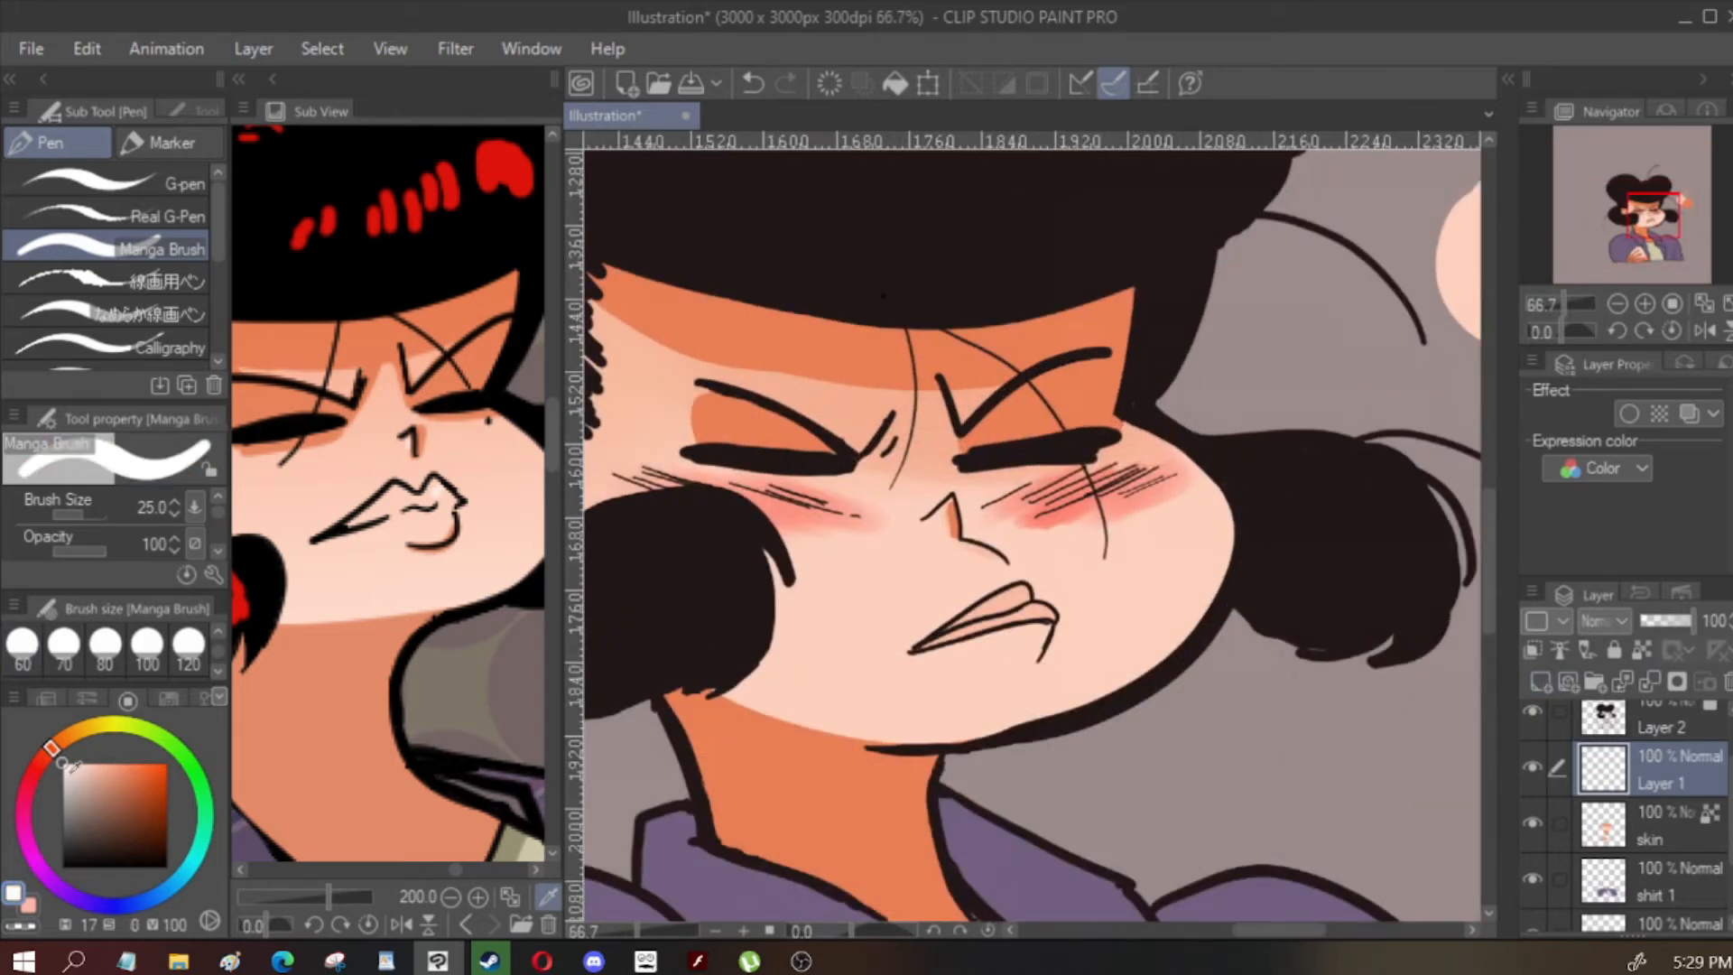
drag(74, 765, 75, 760)
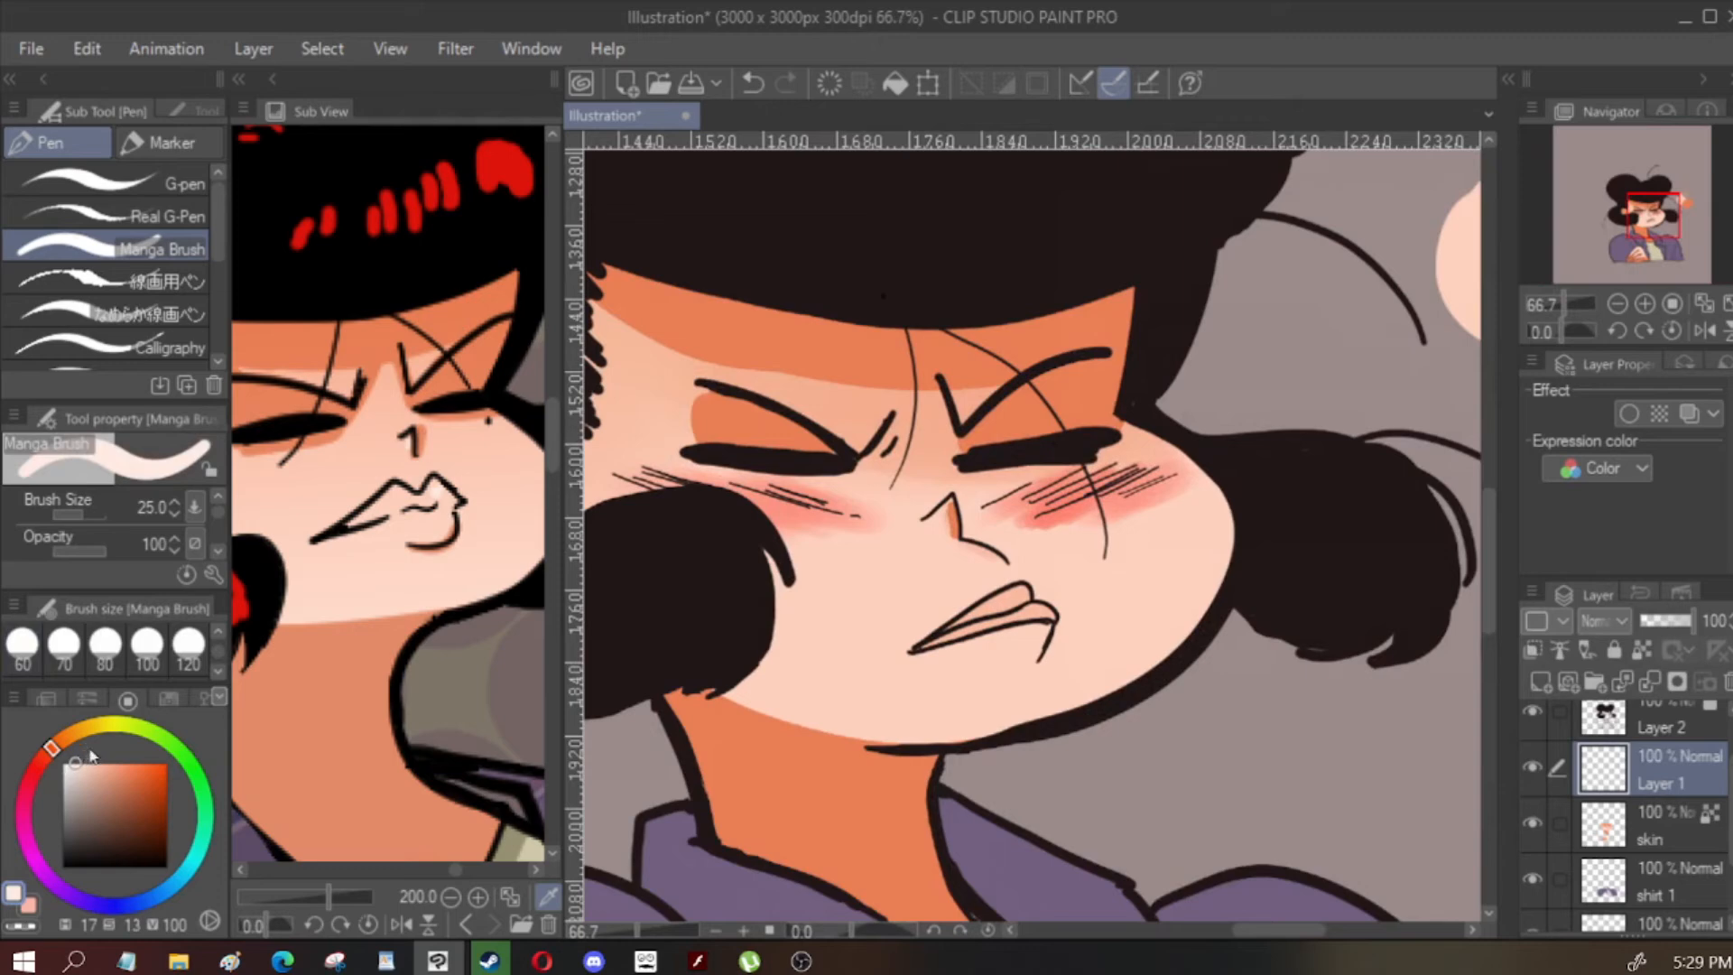
Paint a small pale highlight on the puffed cheek at size 25 and a finer one on the nose at size 15
scroll(1038, 531, up, 1)
key(bracketleft)
key(bracketleft)
scroll(962, 488, down, 1)
key(bracketright)
key(bracketright)
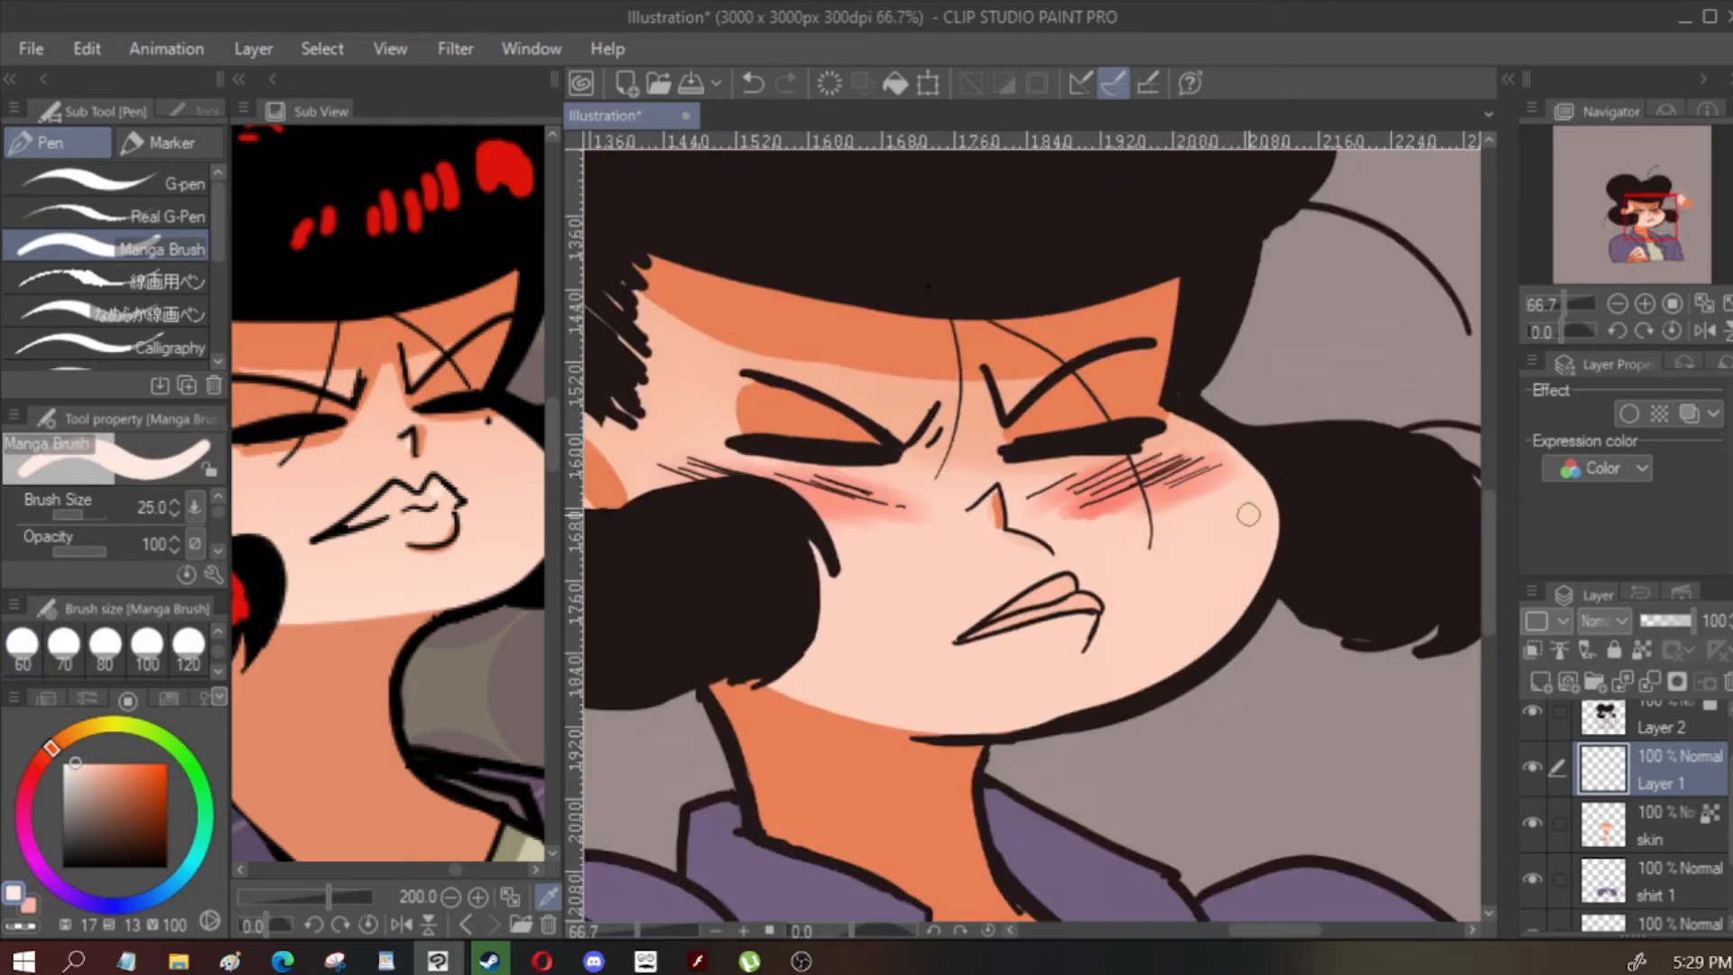
key(h)
key(bracketleft)
key(bracketleft)
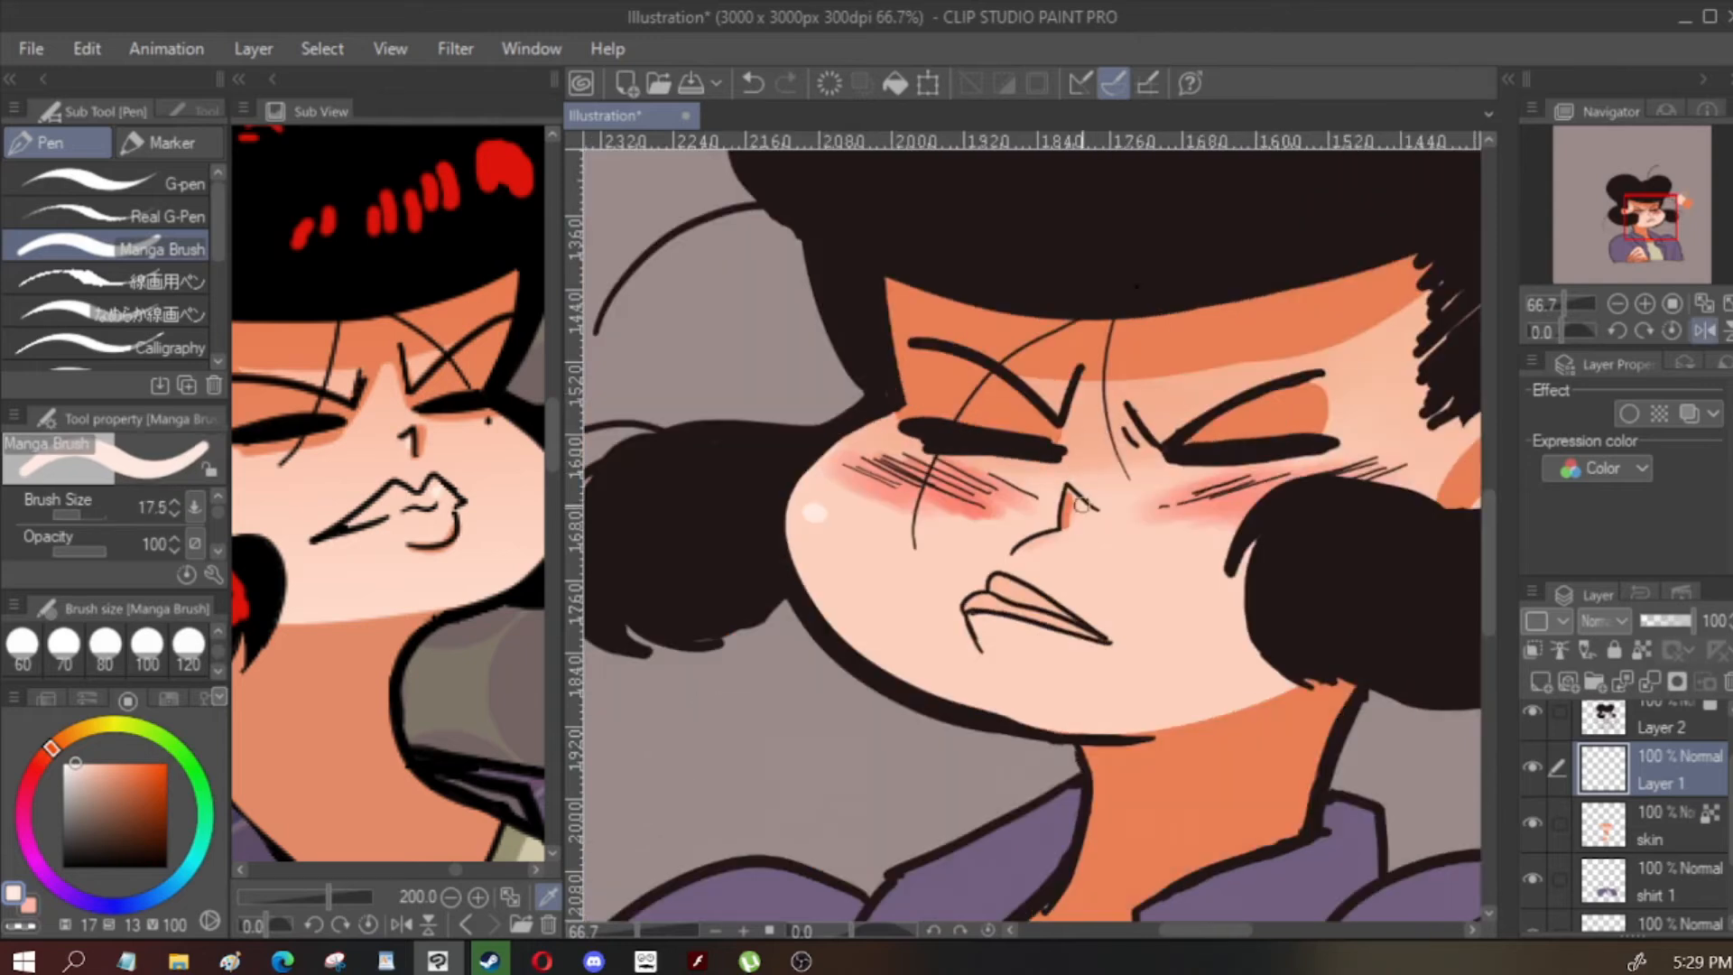
key(h)
scroll(1182, 398, down, 1)
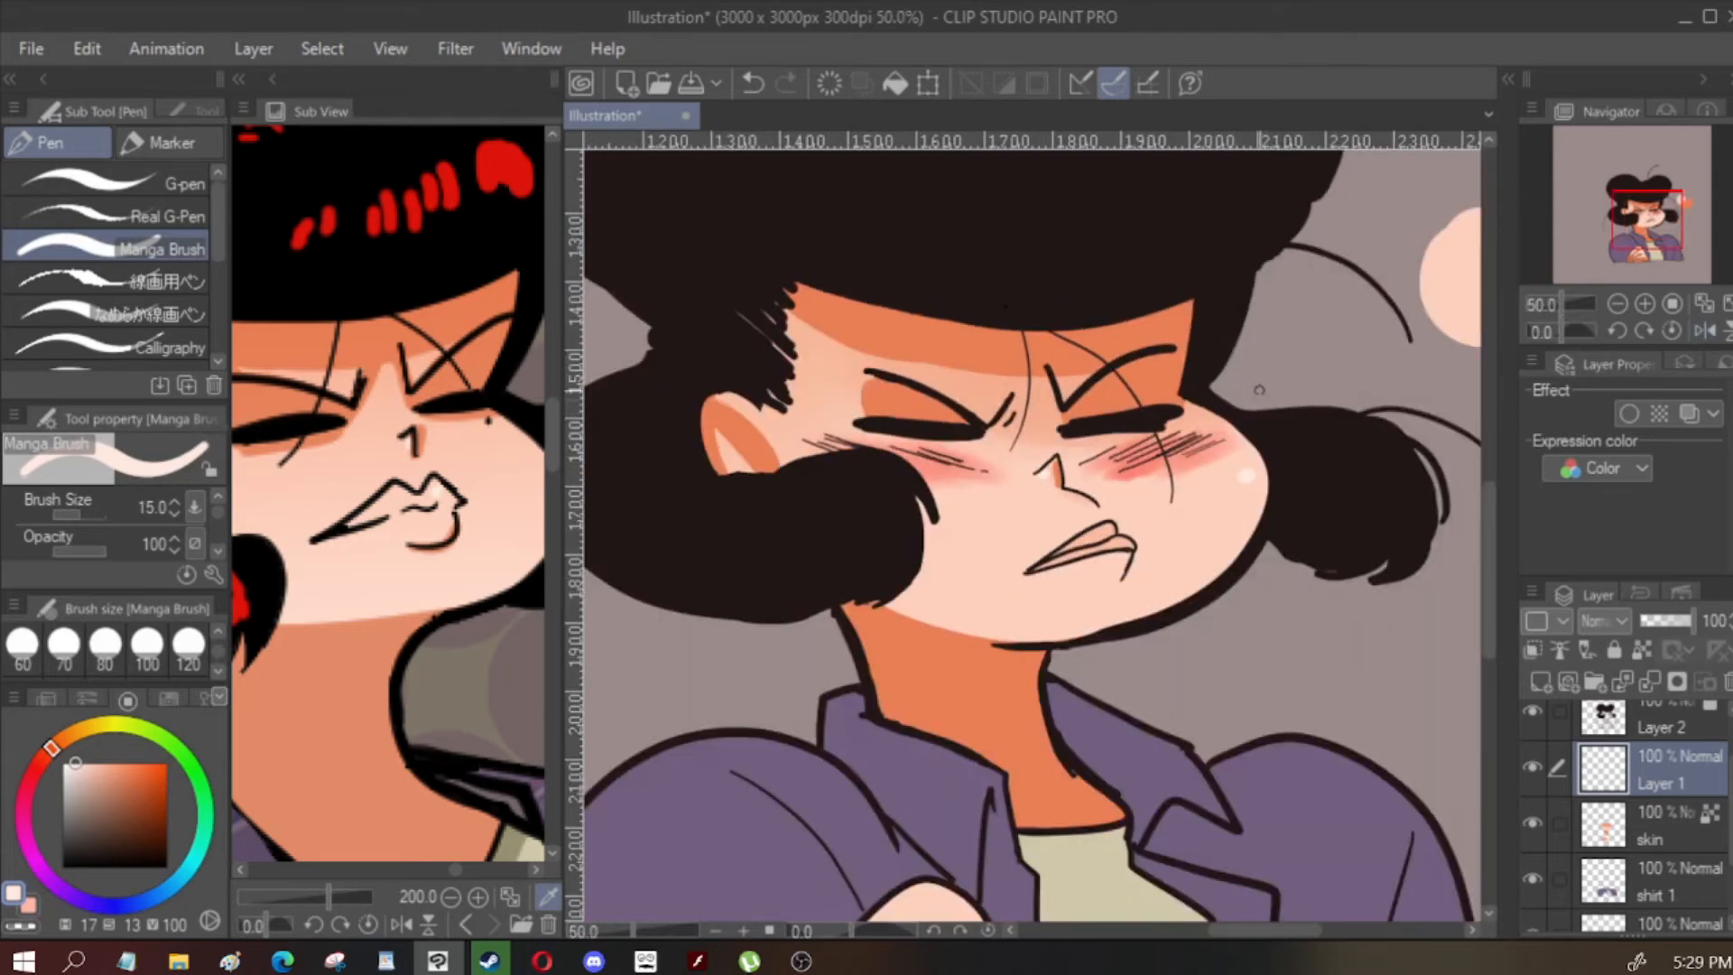
scroll(1284, 437, down, 1)
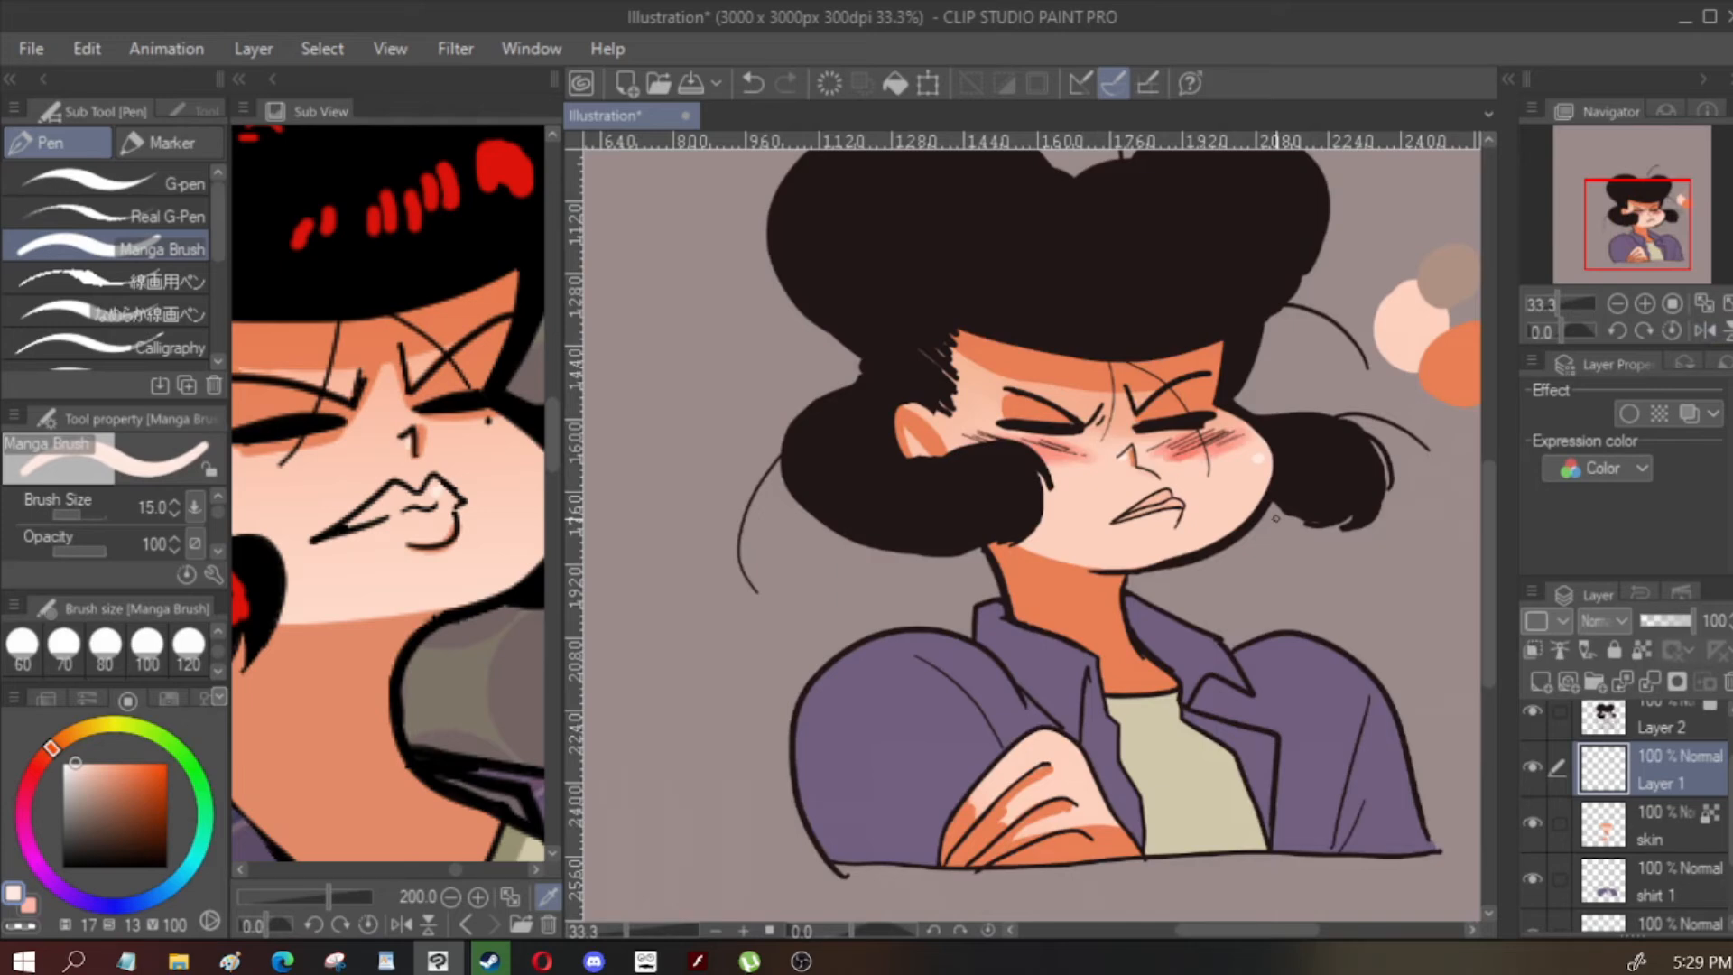
scroll(1276, 517, down, 1)
scroll(1276, 517, up, 1)
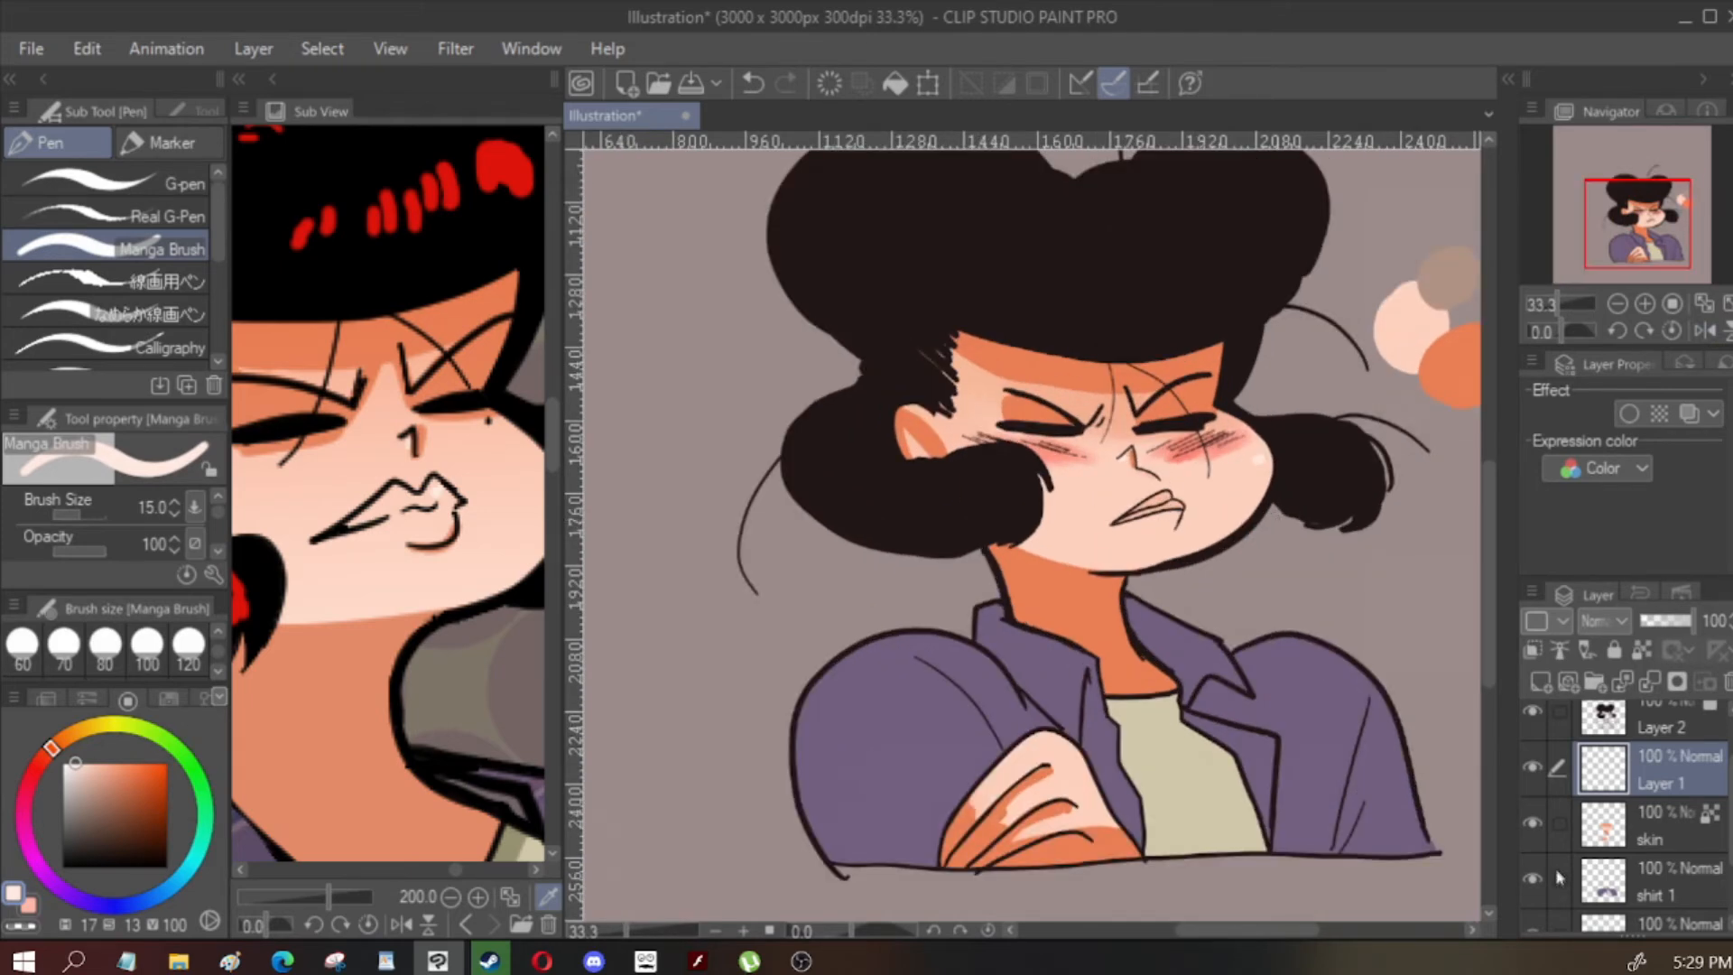
Load the shirt 1 layer's painted area as a selection and add a new raster layer above it
click(1616, 898)
right_click(1616, 898)
click(1592, 896)
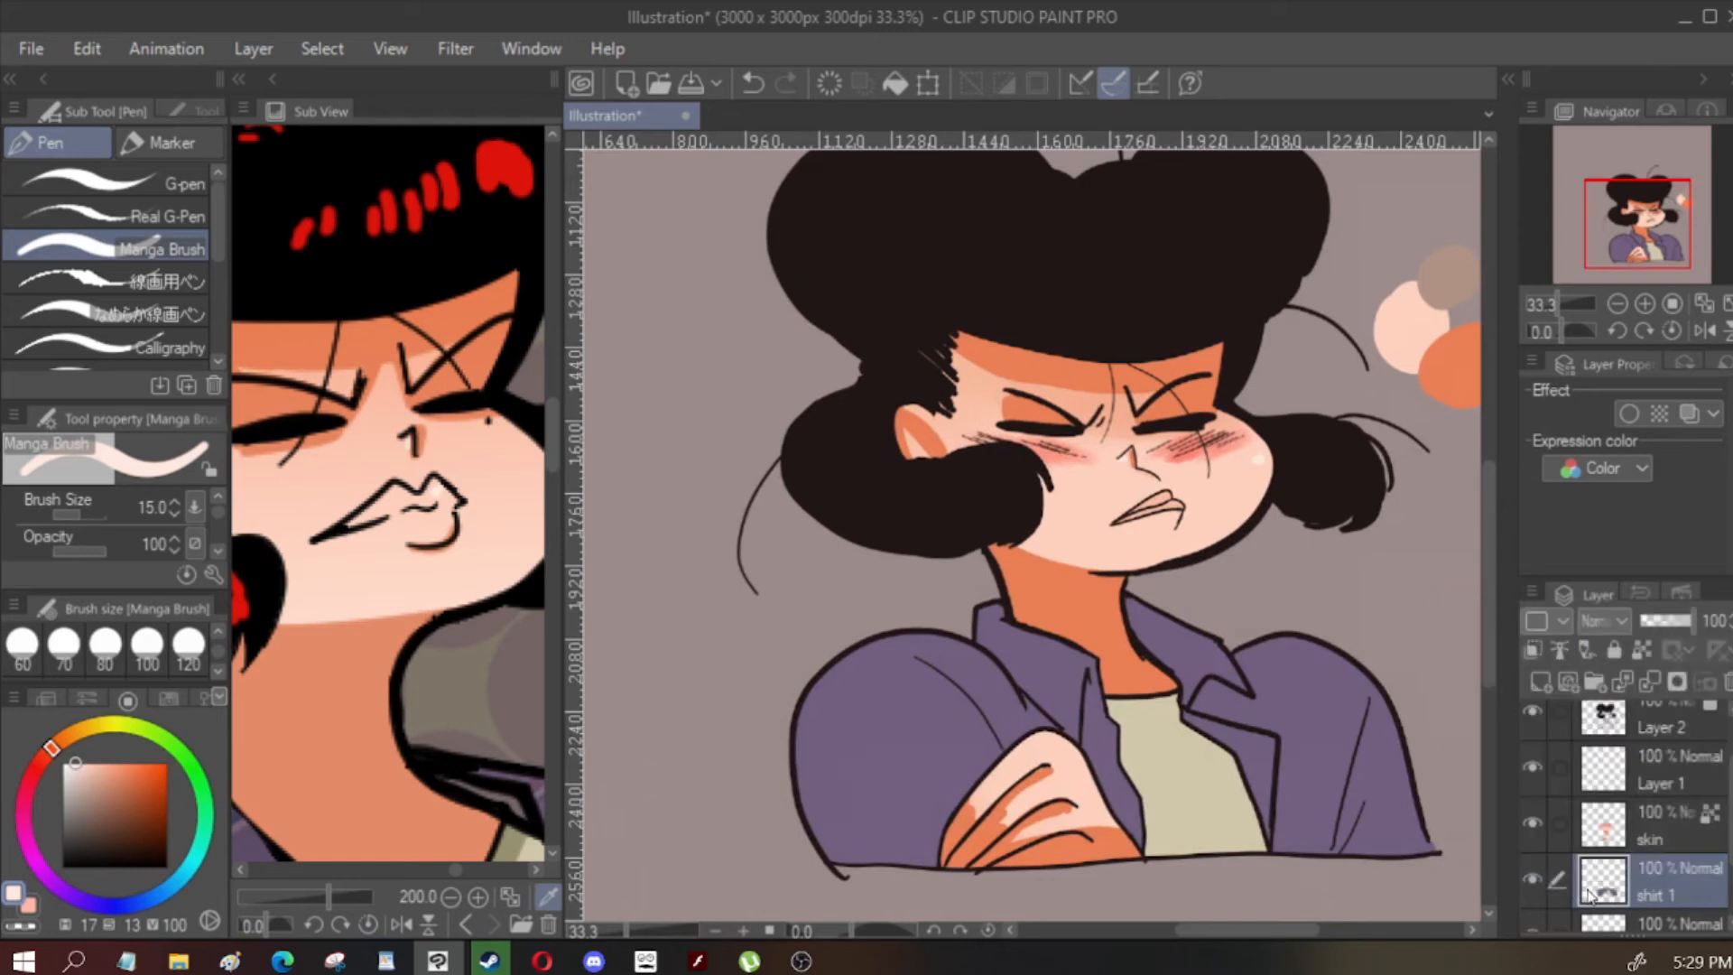
click(1534, 880)
click(1534, 880)
ctrl+click(1591, 883)
click(1541, 683)
Switch to the ドット網モヤ watercolor brush, clear the selection, and test the brush's texture on the background
key(b)
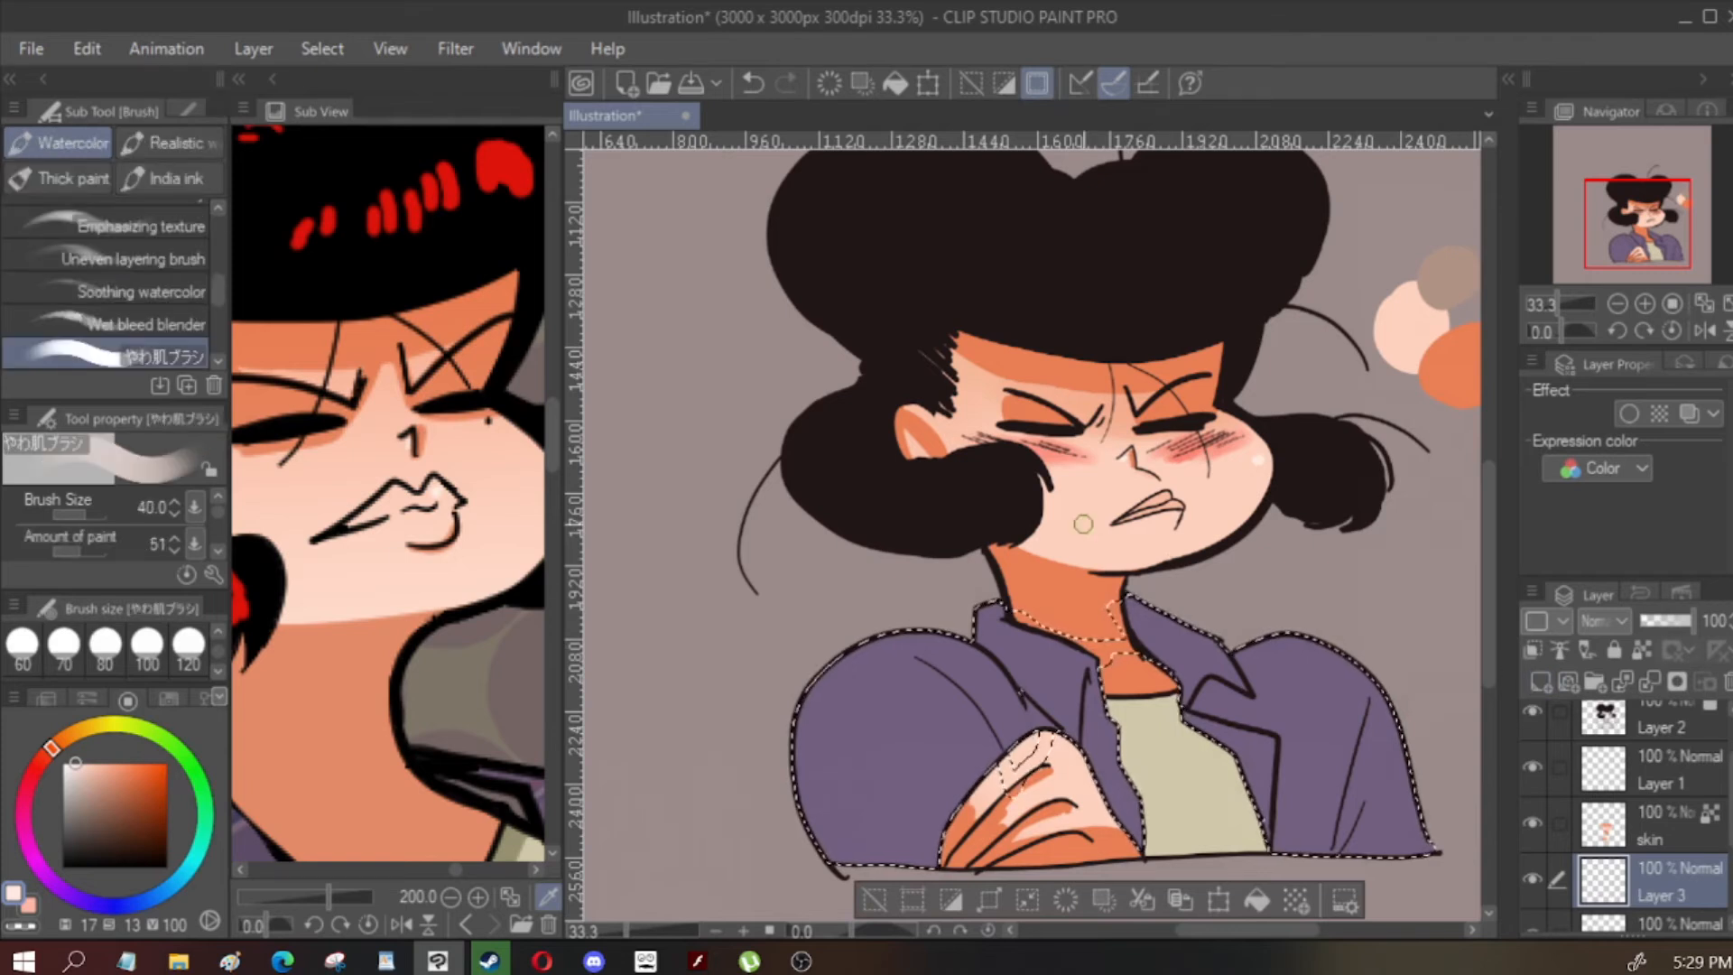
drag(217, 279, 222, 319)
click(171, 295)
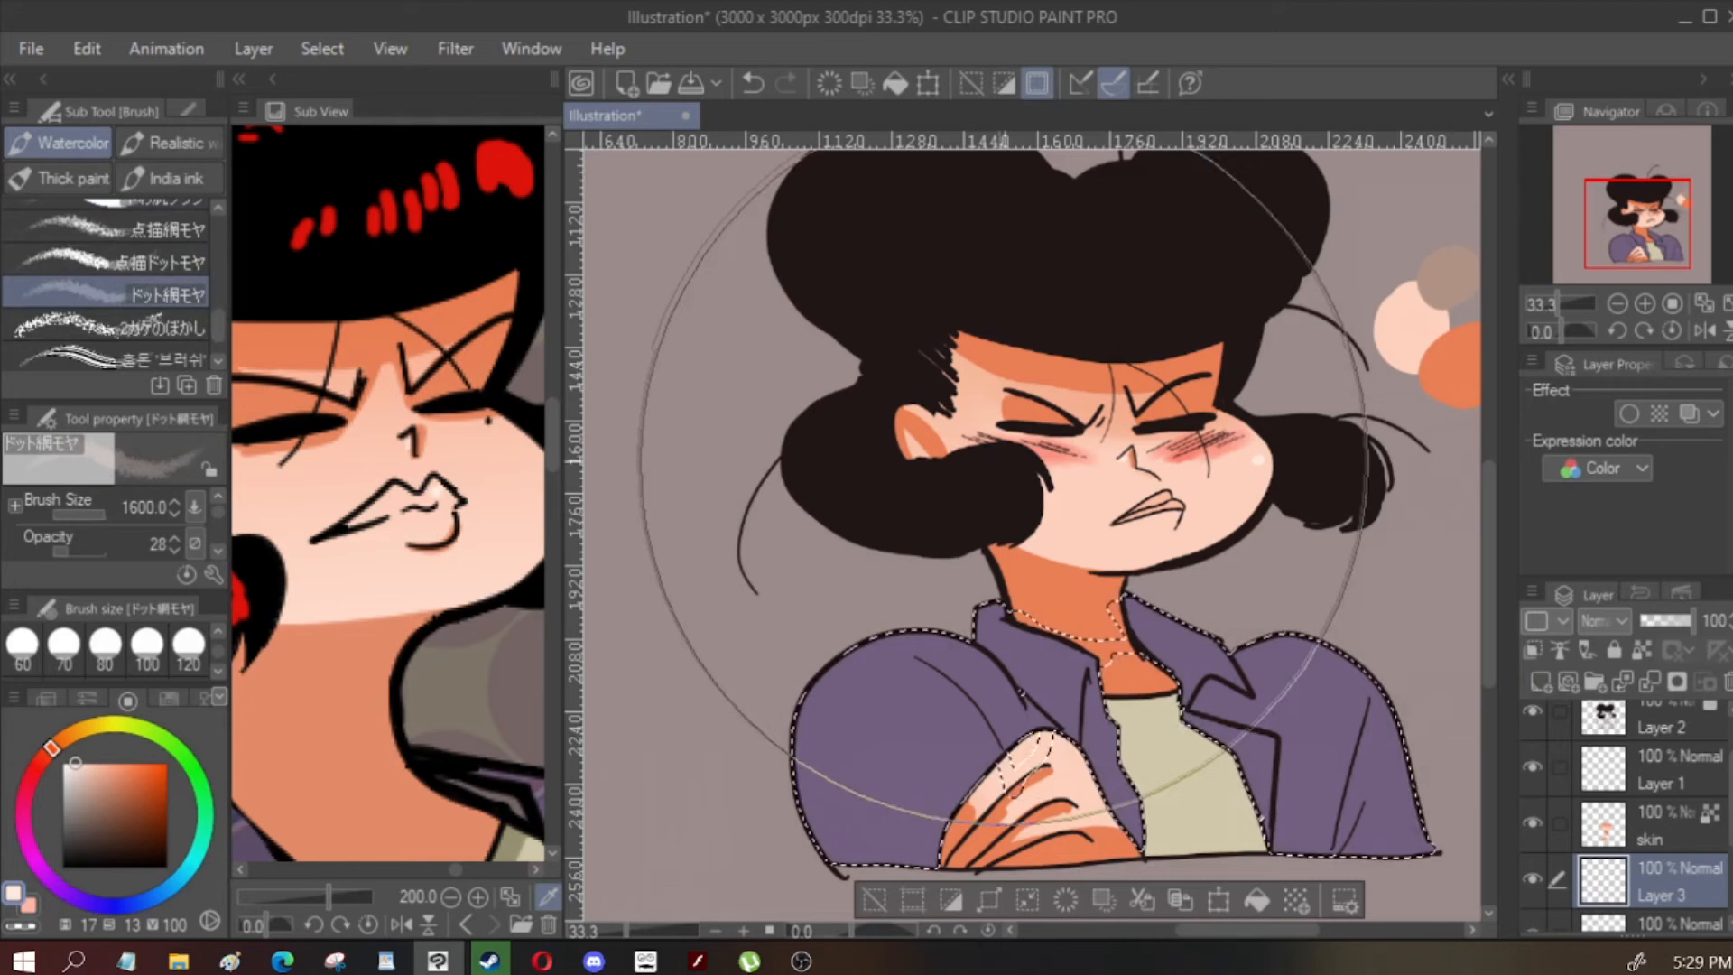
key(m)
key(ctrl+d)
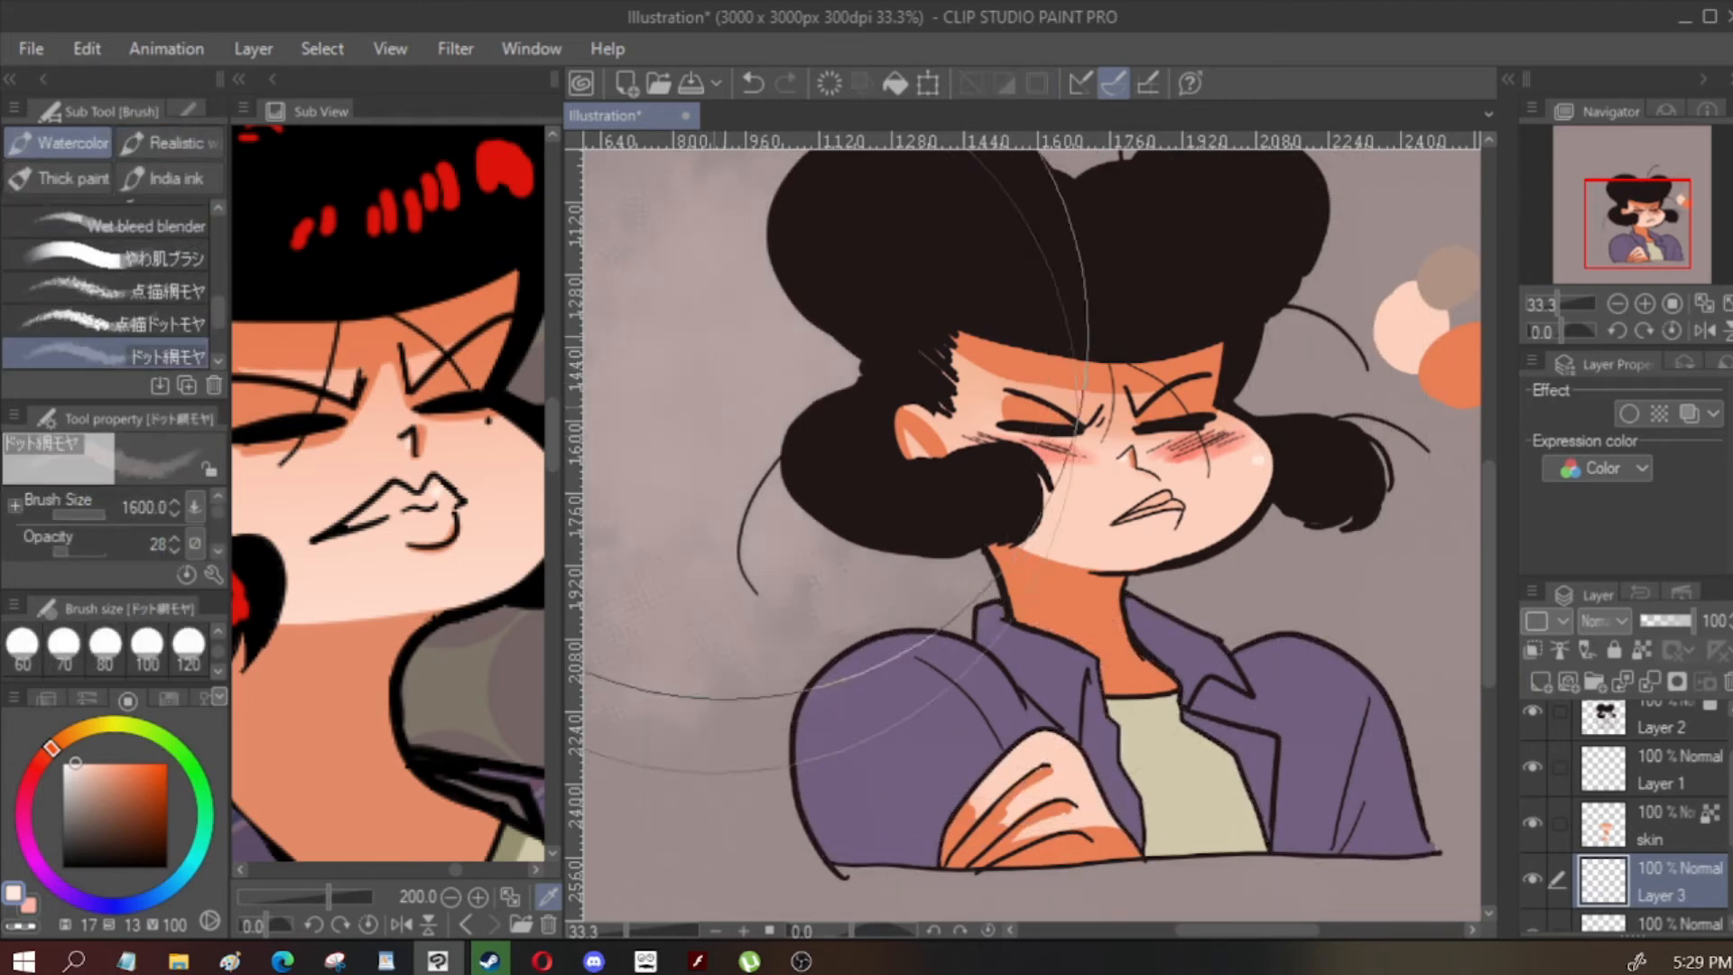
Sample the jacket's purple, darken it to H276 S39 V43, test it on the background at brush size 300, and undo the test
key(i)
click(917, 690)
key(b)
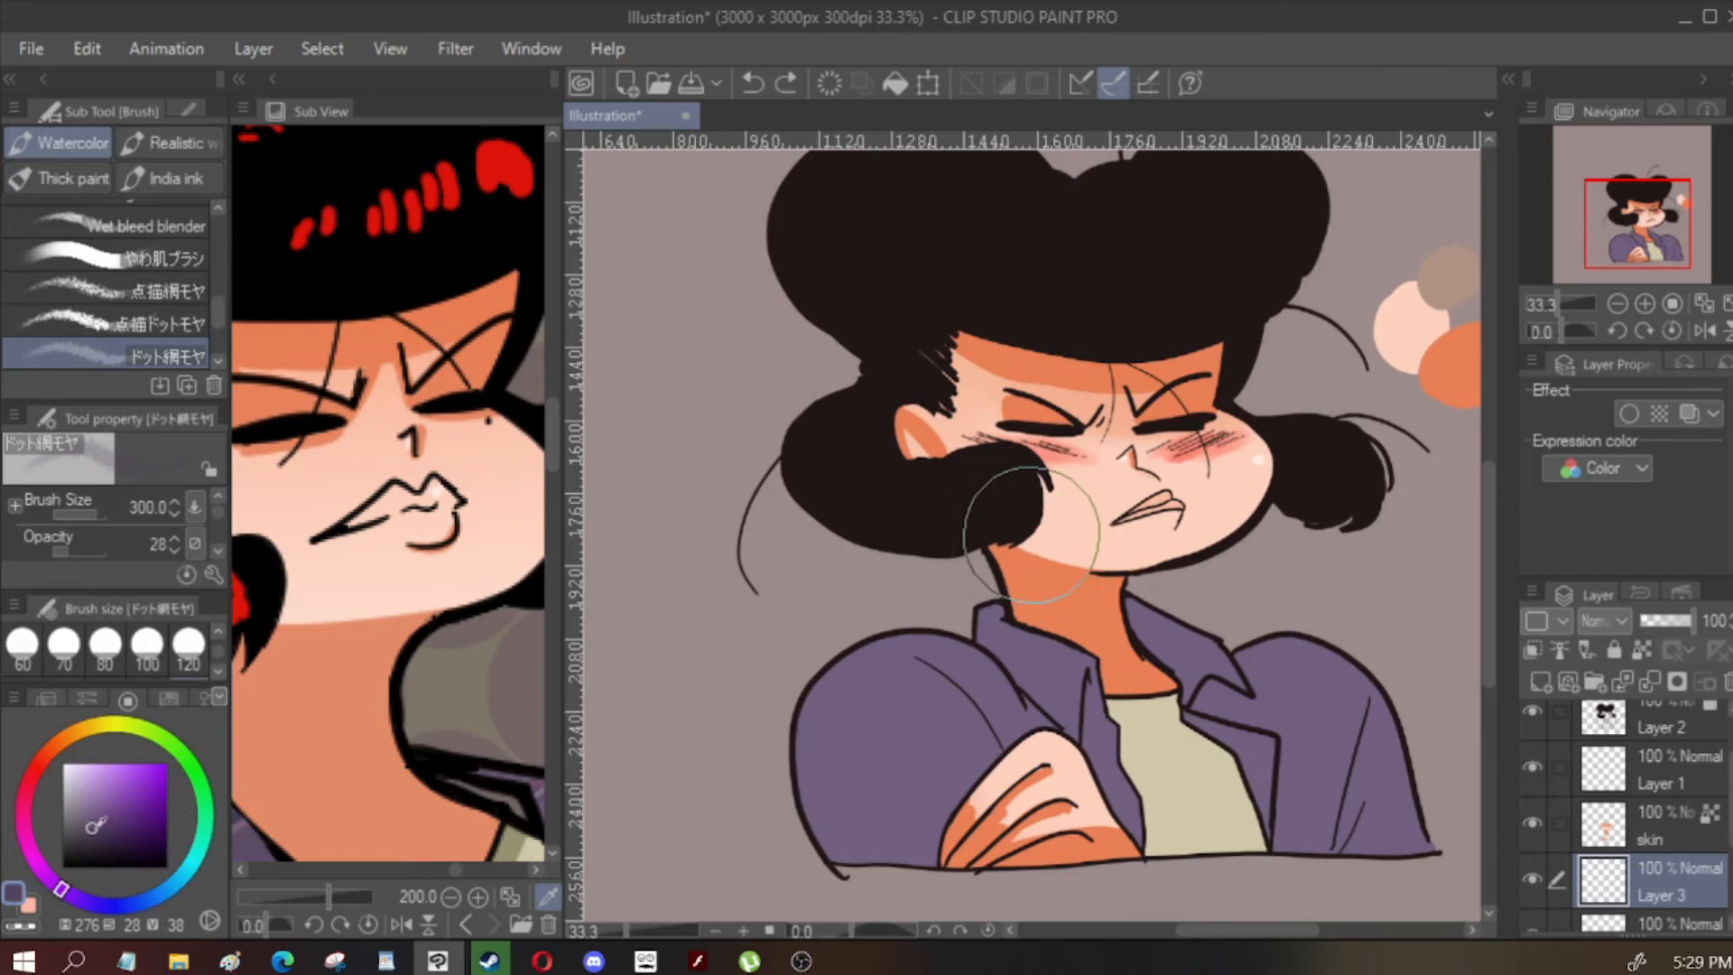
key(bracketleft)
mouse_move(713, 352)
mouse_down()
mouse_move(675, 455)
mouse_move(687, 508)
mouse_move(650, 514)
mouse_up()
scroll(650, 368, down, 1)
key(ctrl+z)
Select the shirt 1 layer's painted area and brush soft purple texture over the jacket on Layer 3 at size 800
scroll(1625, 813, down, 2)
click(1607, 846)
ctrl+click(1612, 849)
click(1603, 791)
key(bracketright)
key(bracketright)
key(bracketright)
key(bracketright)
key(bracketright)
key(bracketright)
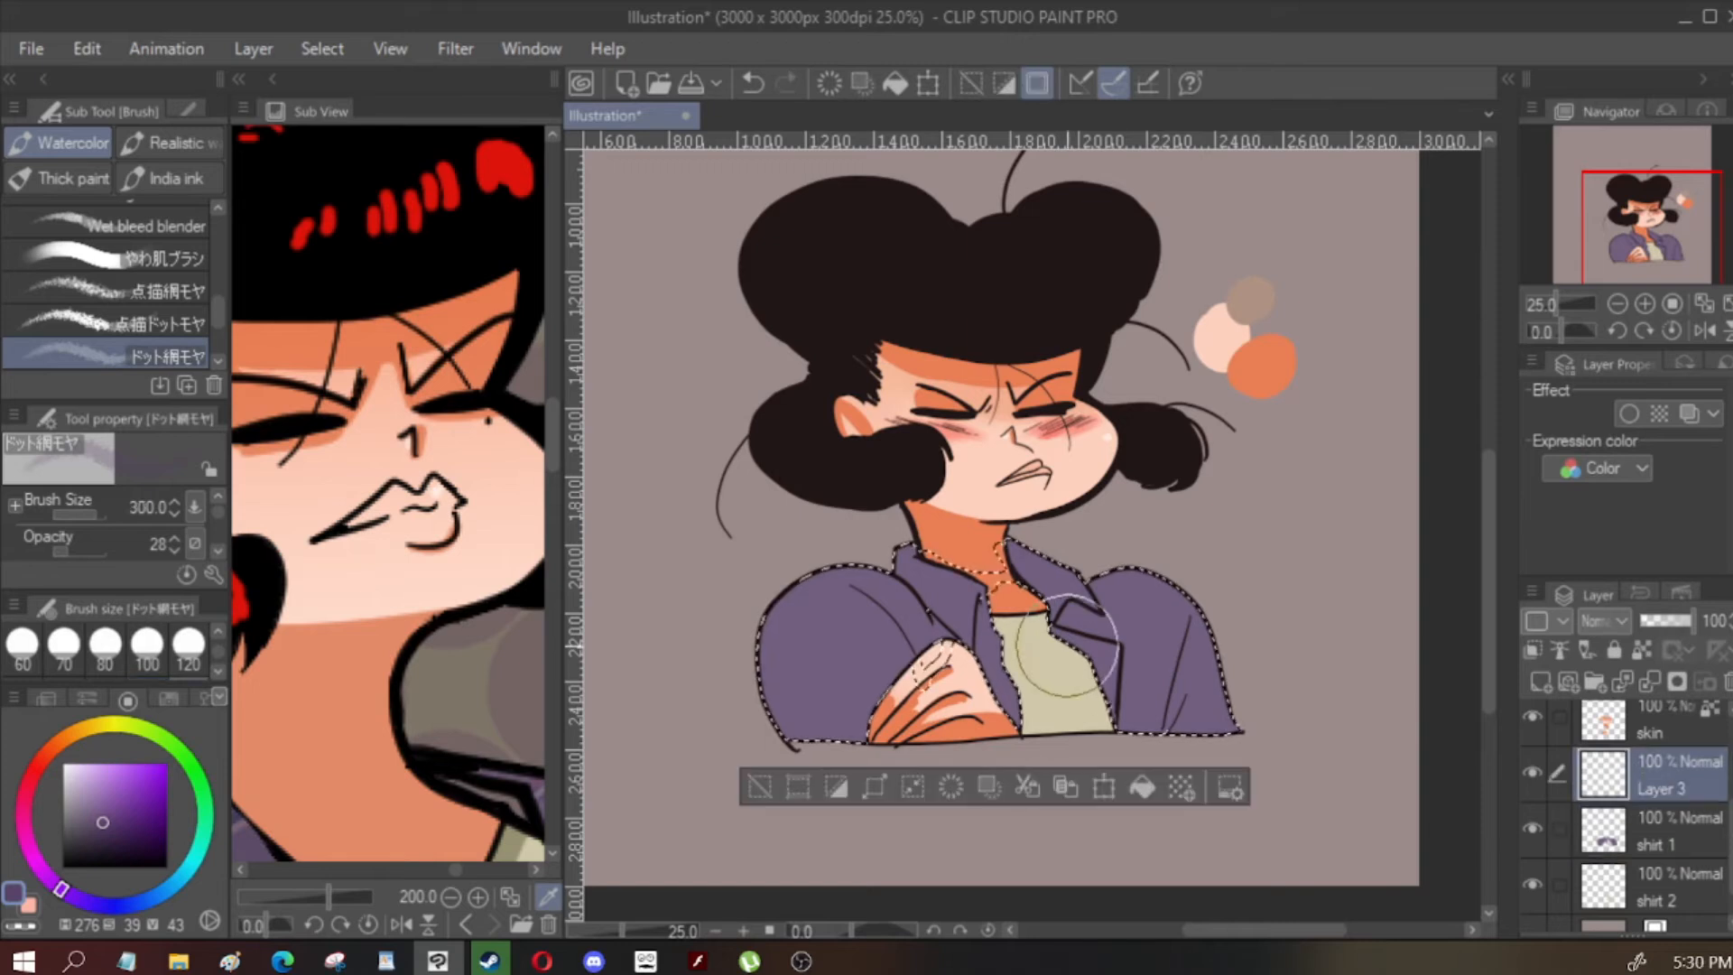
mouse_move(1140, 584)
mouse_down()
mouse_move(1003, 599)
mouse_move(910, 567)
mouse_move(823, 568)
mouse_move(841, 635)
mouse_move(1193, 680)
mouse_move(893, 701)
mouse_up()
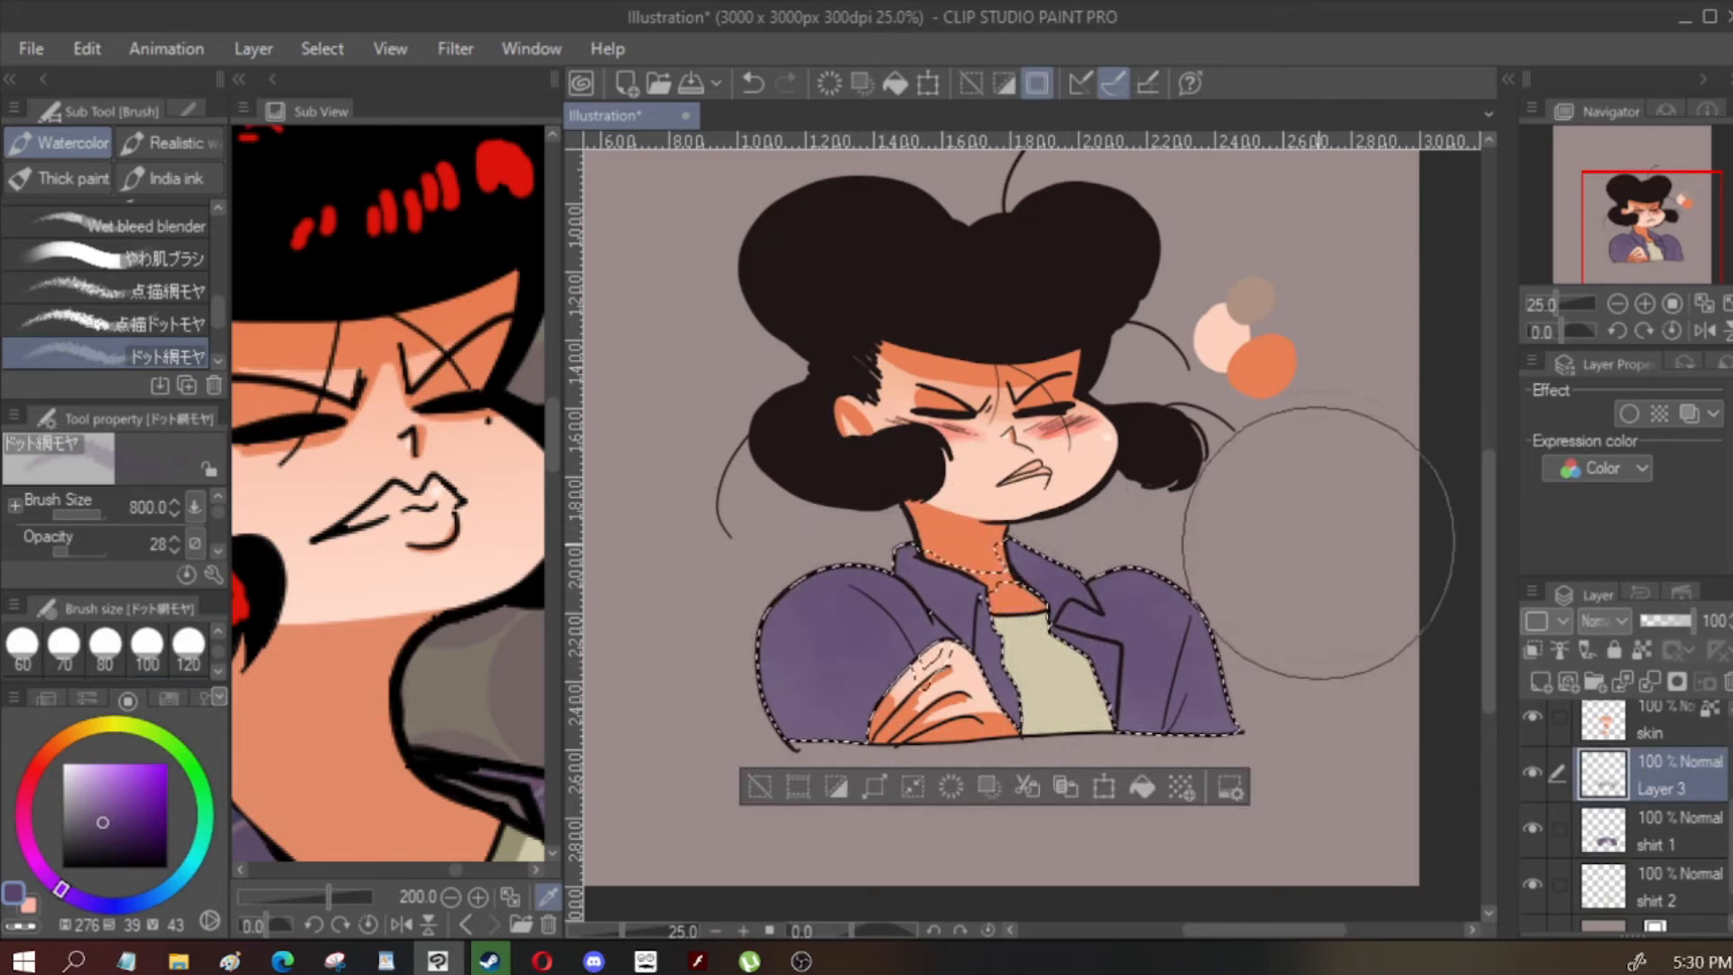
Add another layer, brush darker purple (H276 S42 V30) texture over the jacket at size 800, and clear the selection
scroll(1183, 727, up, 3)
click(1542, 681)
click(106, 836)
mouse_move(1255, 334)
mouse_down()
mouse_move(1315, 522)
mouse_move(1282, 632)
mouse_up()
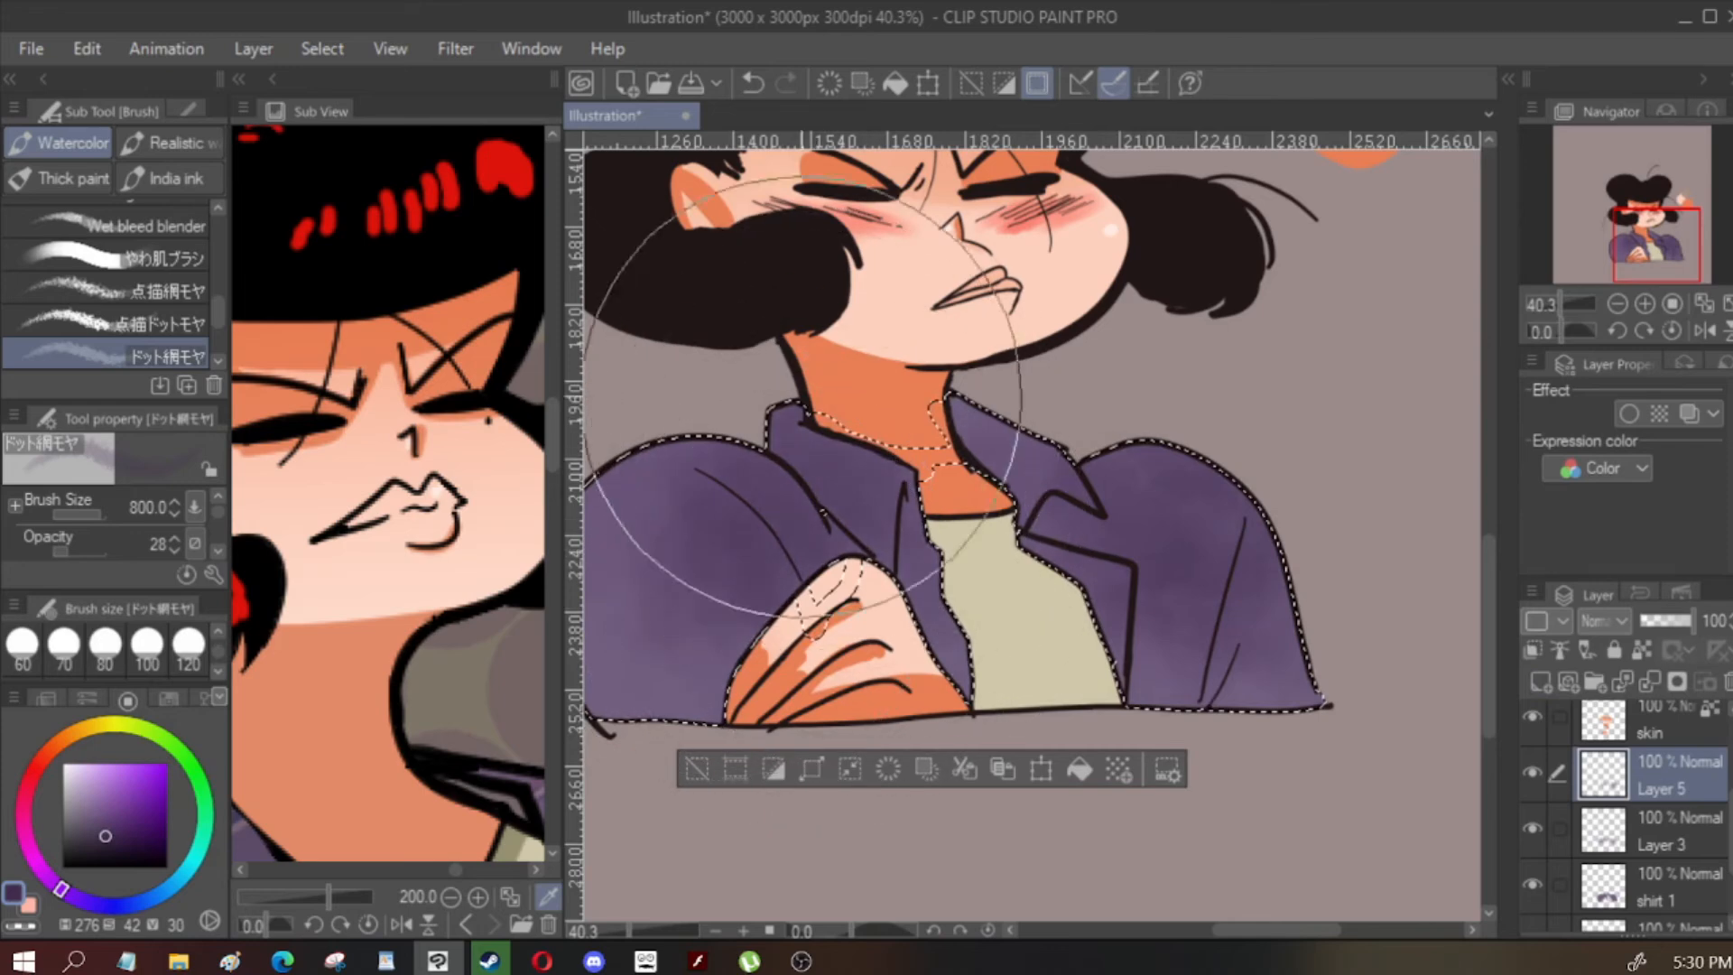
scroll(708, 447, down, 1)
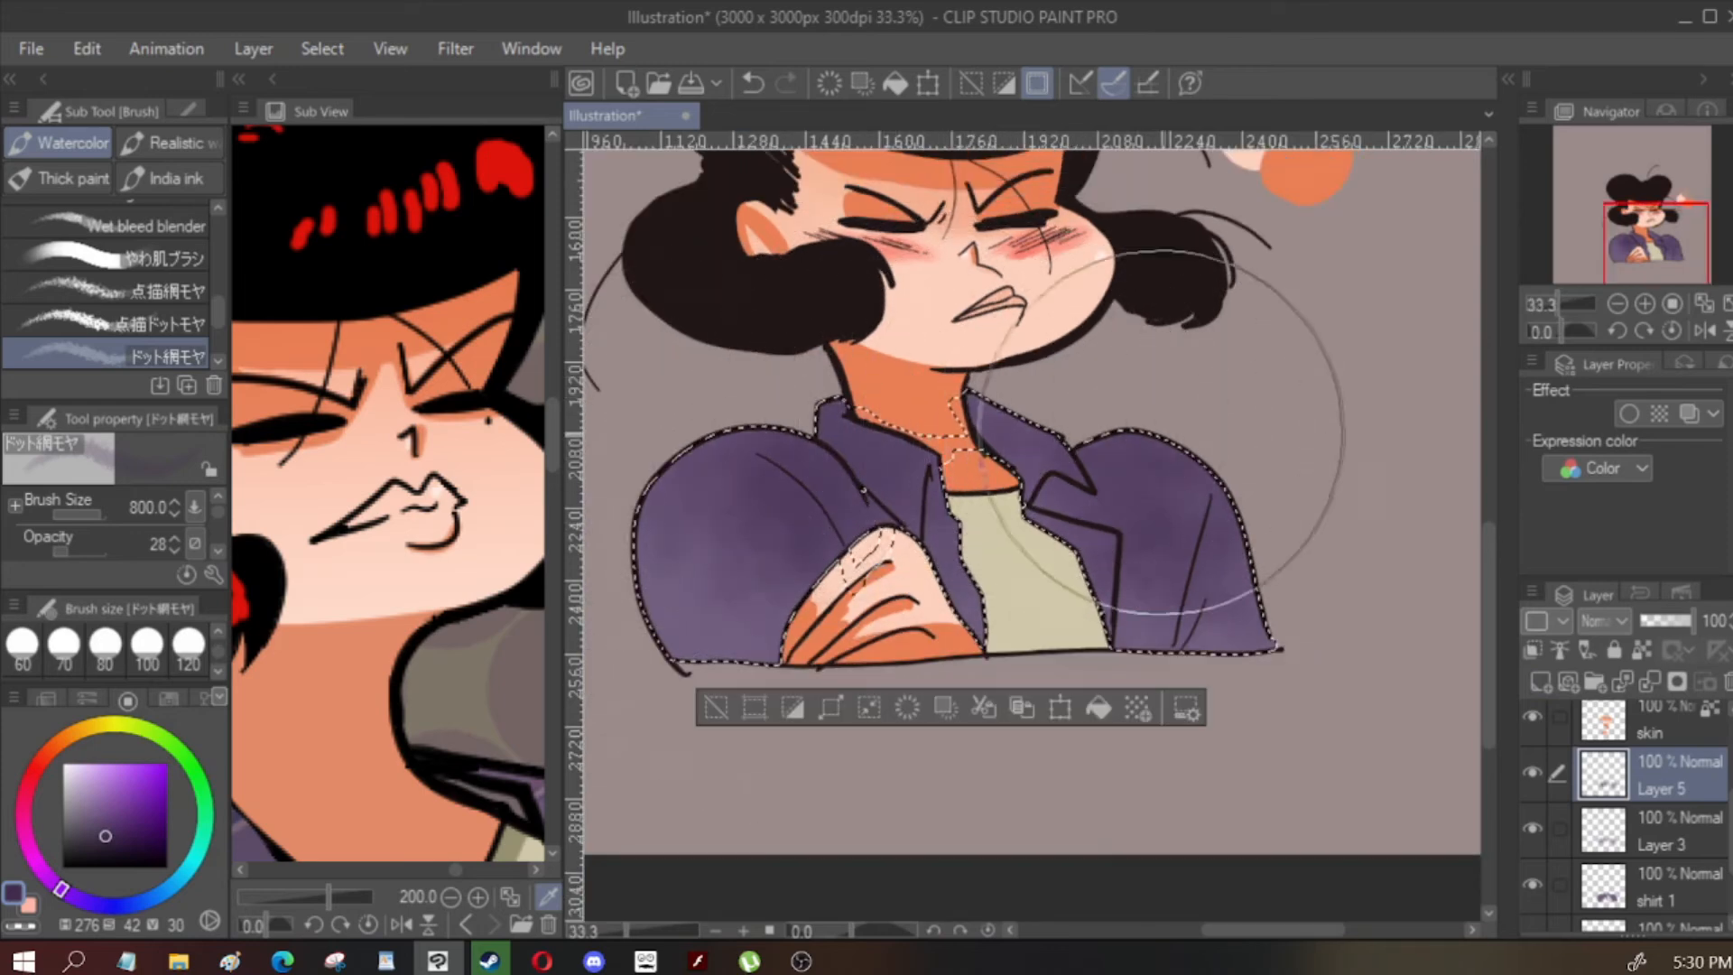
key(m)
key(ctrl+d)
key(b)
scroll(1038, 722, up, 1)
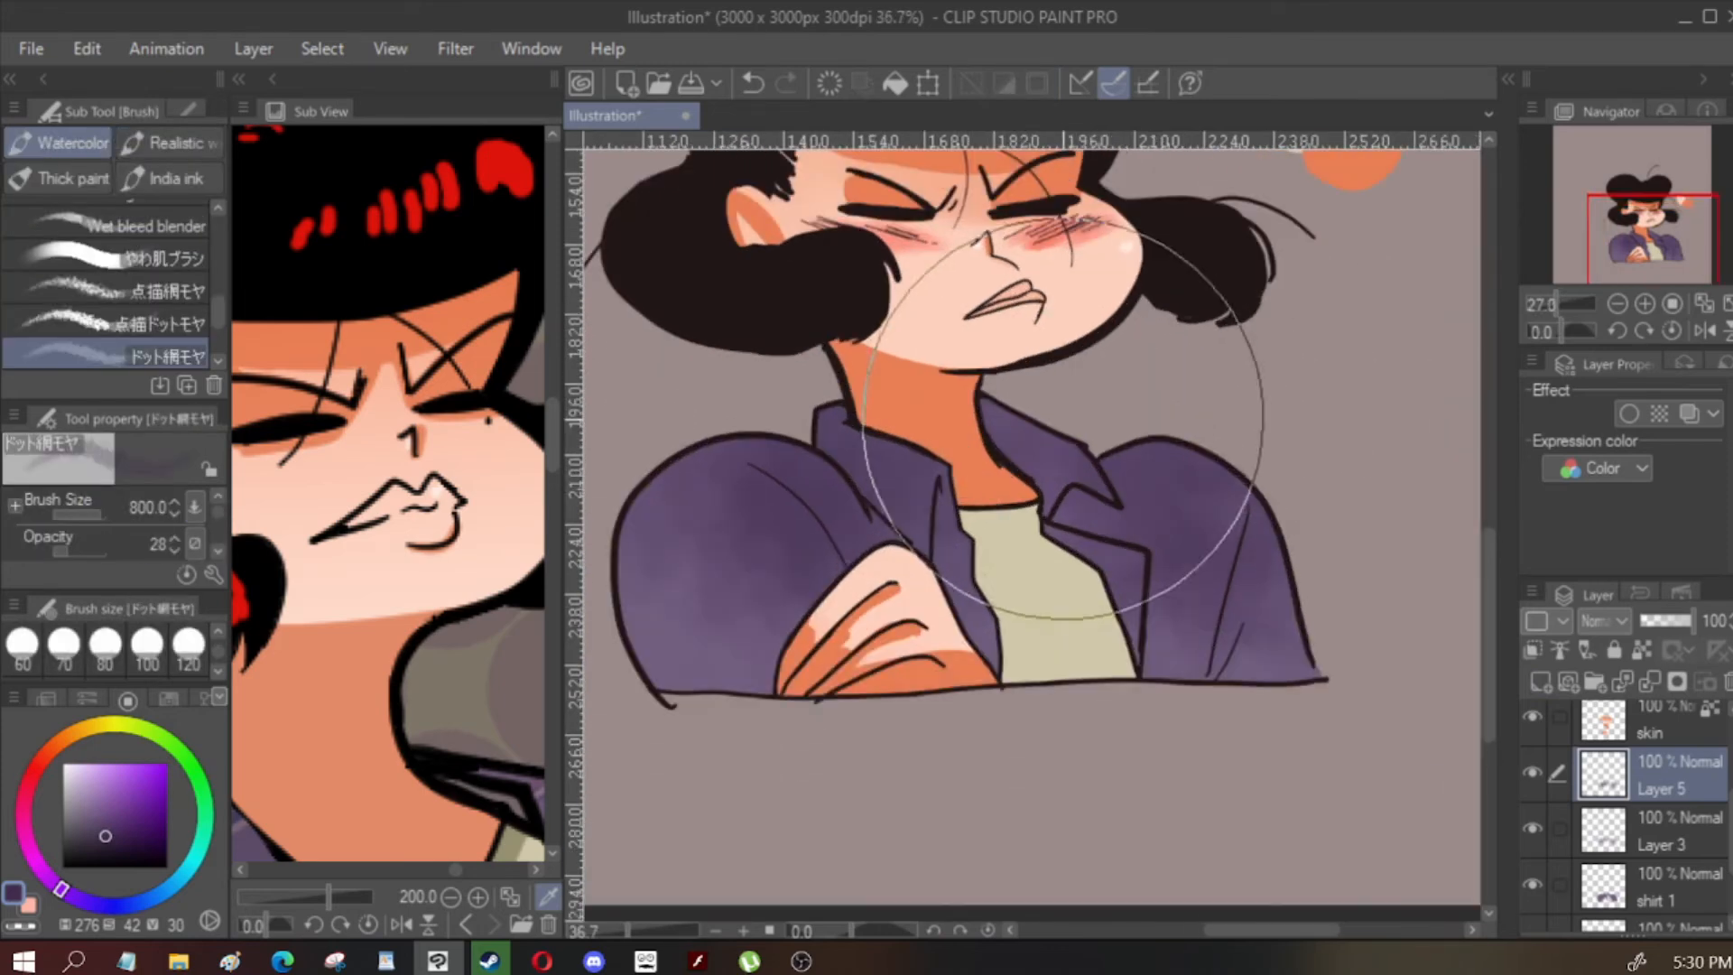
Lower Layer 5's opacity to about 44% and merge it down into Layer 3
mouse_move(1679, 628)
mouse_down()
mouse_move(1635, 632)
mouse_move(1696, 623)
mouse_move(1578, 616)
mouse_move(1681, 623)
mouse_up()
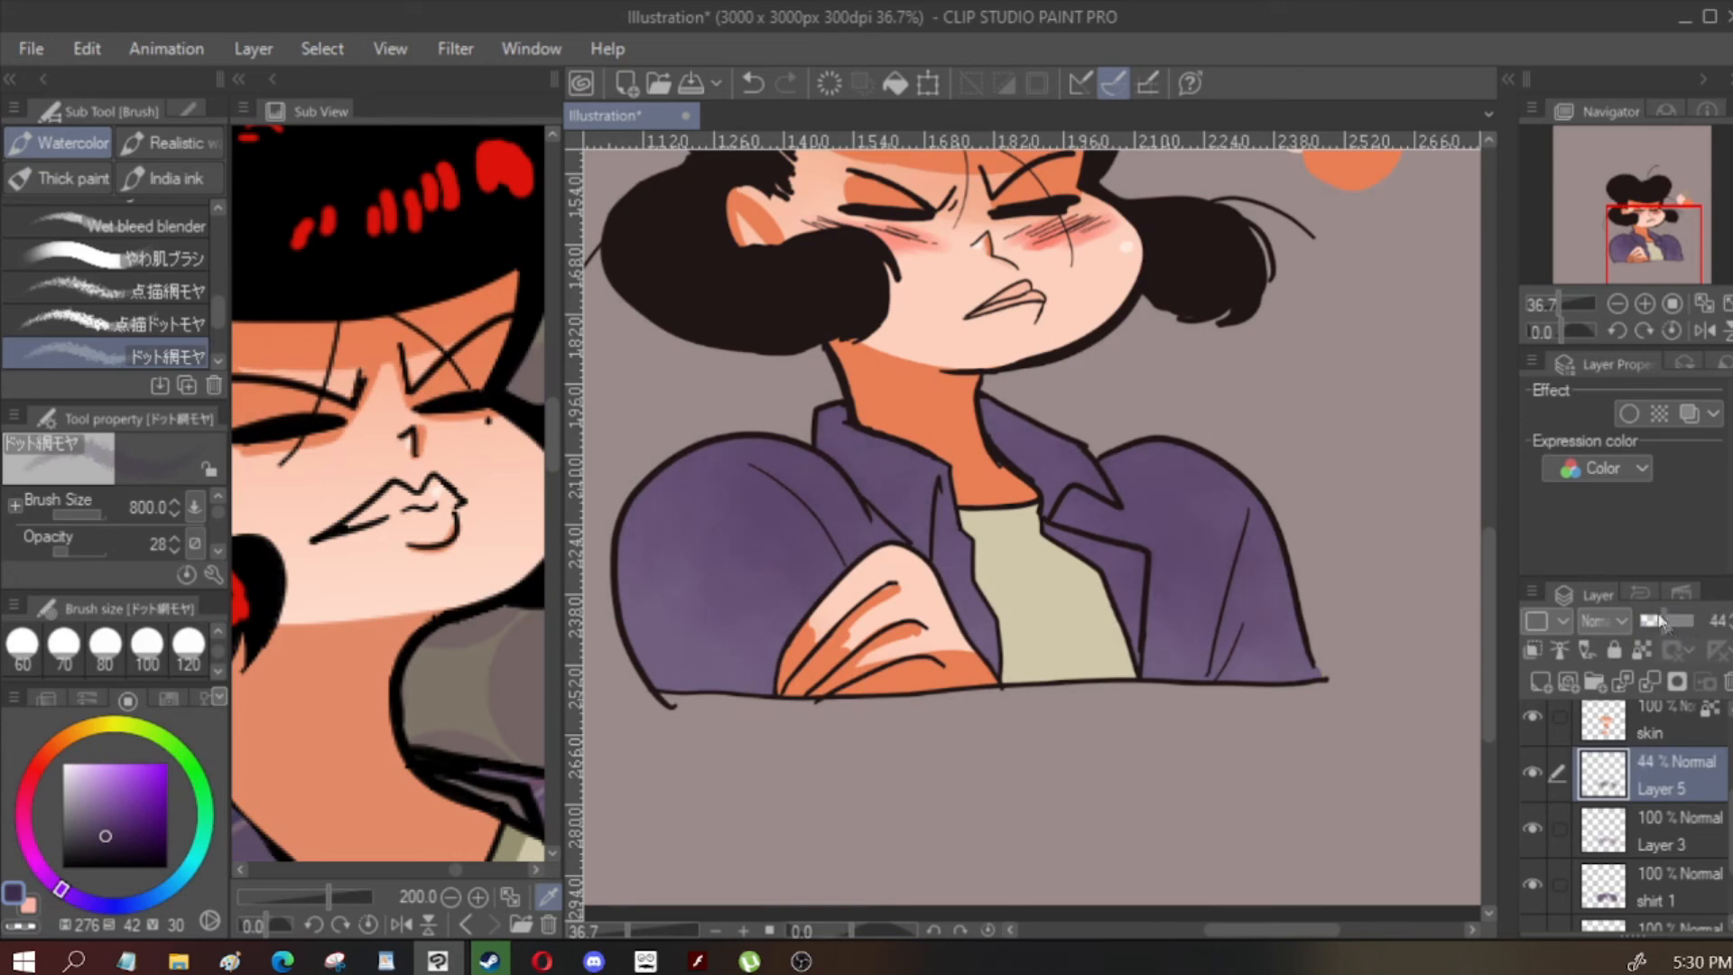
scroll(1284, 493, down, 8)
scroll(1261, 357, up, 7)
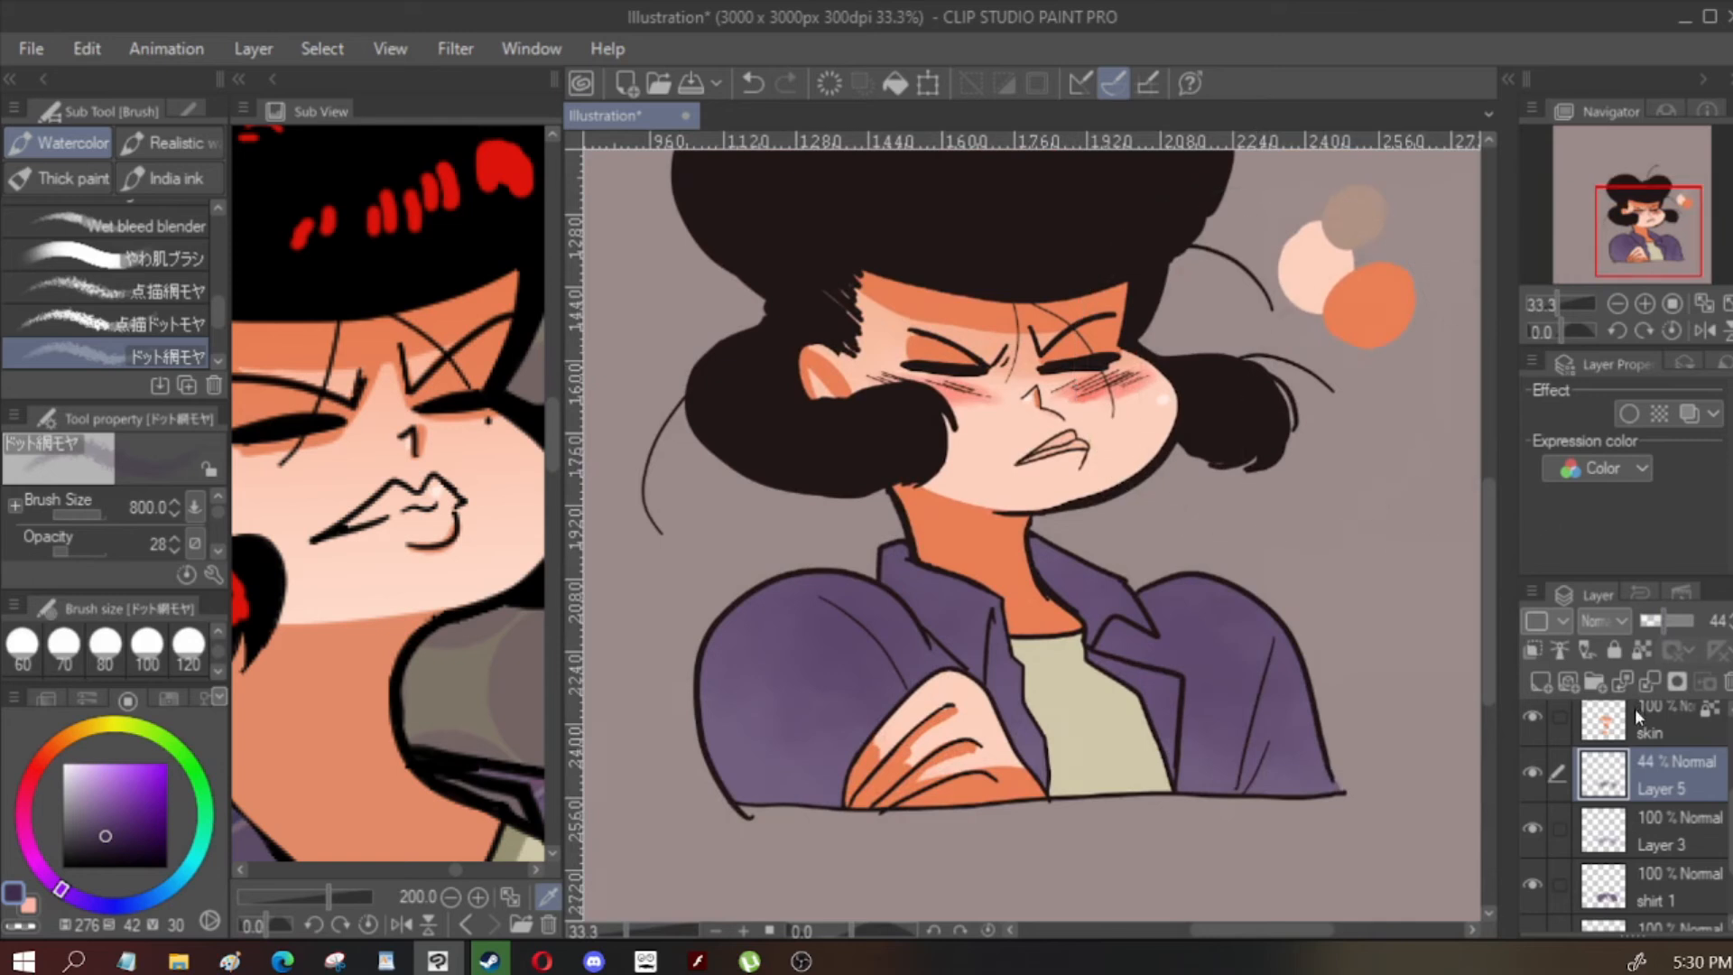
click(1659, 621)
click(1649, 682)
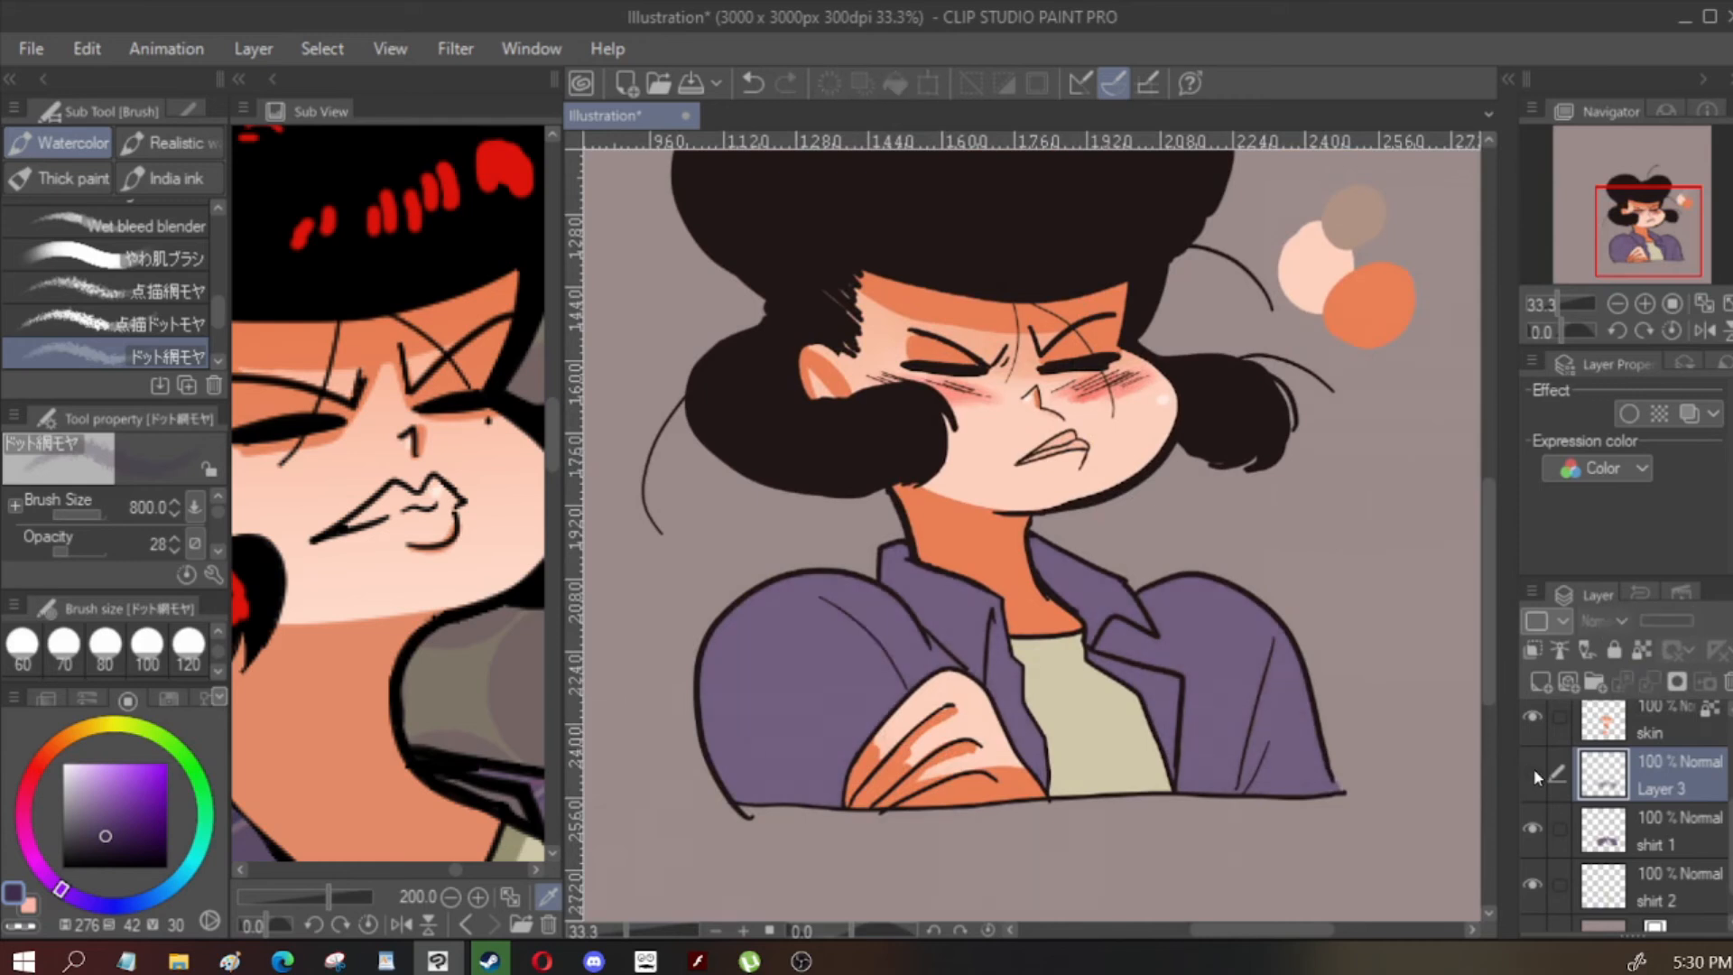
Reselect the jacket area from the shirt 1 layer and make Layer 3 active for painting
click(1594, 843)
ctrl+click(1594, 844)
scroll(545, 422, down, 3)
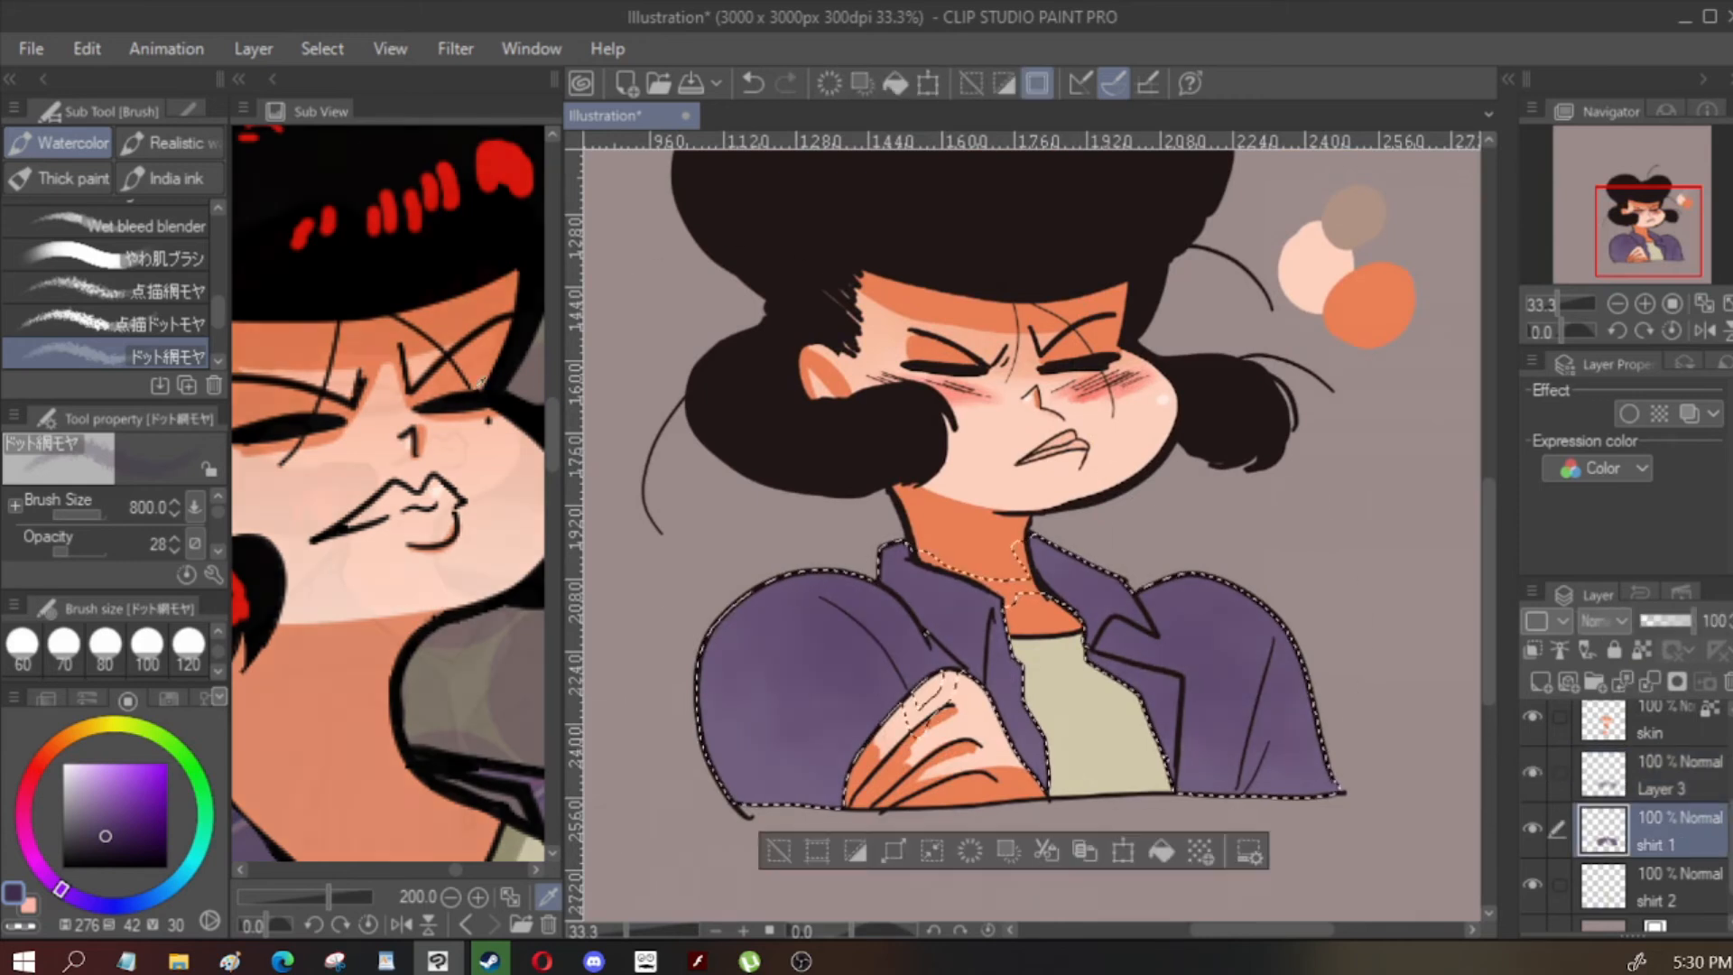
click(1601, 770)
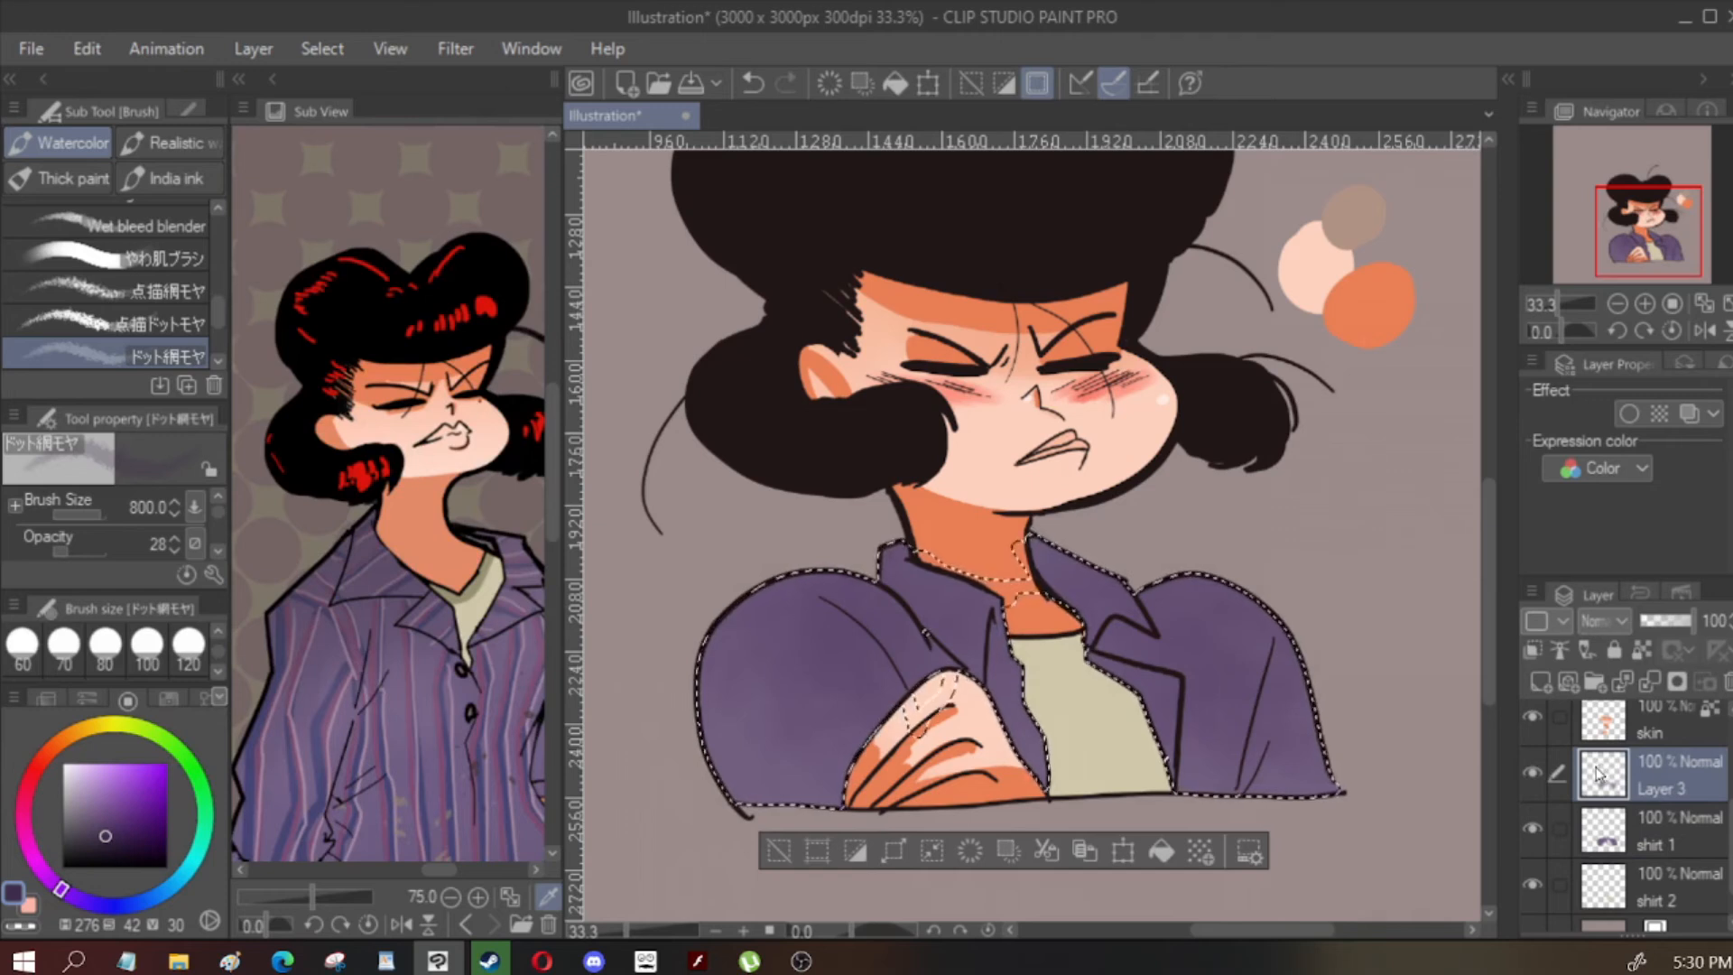
Add a layer above Layer 3 and set up the Manga Brush pen with dark purple (H276 S44 V36)
click(1541, 681)
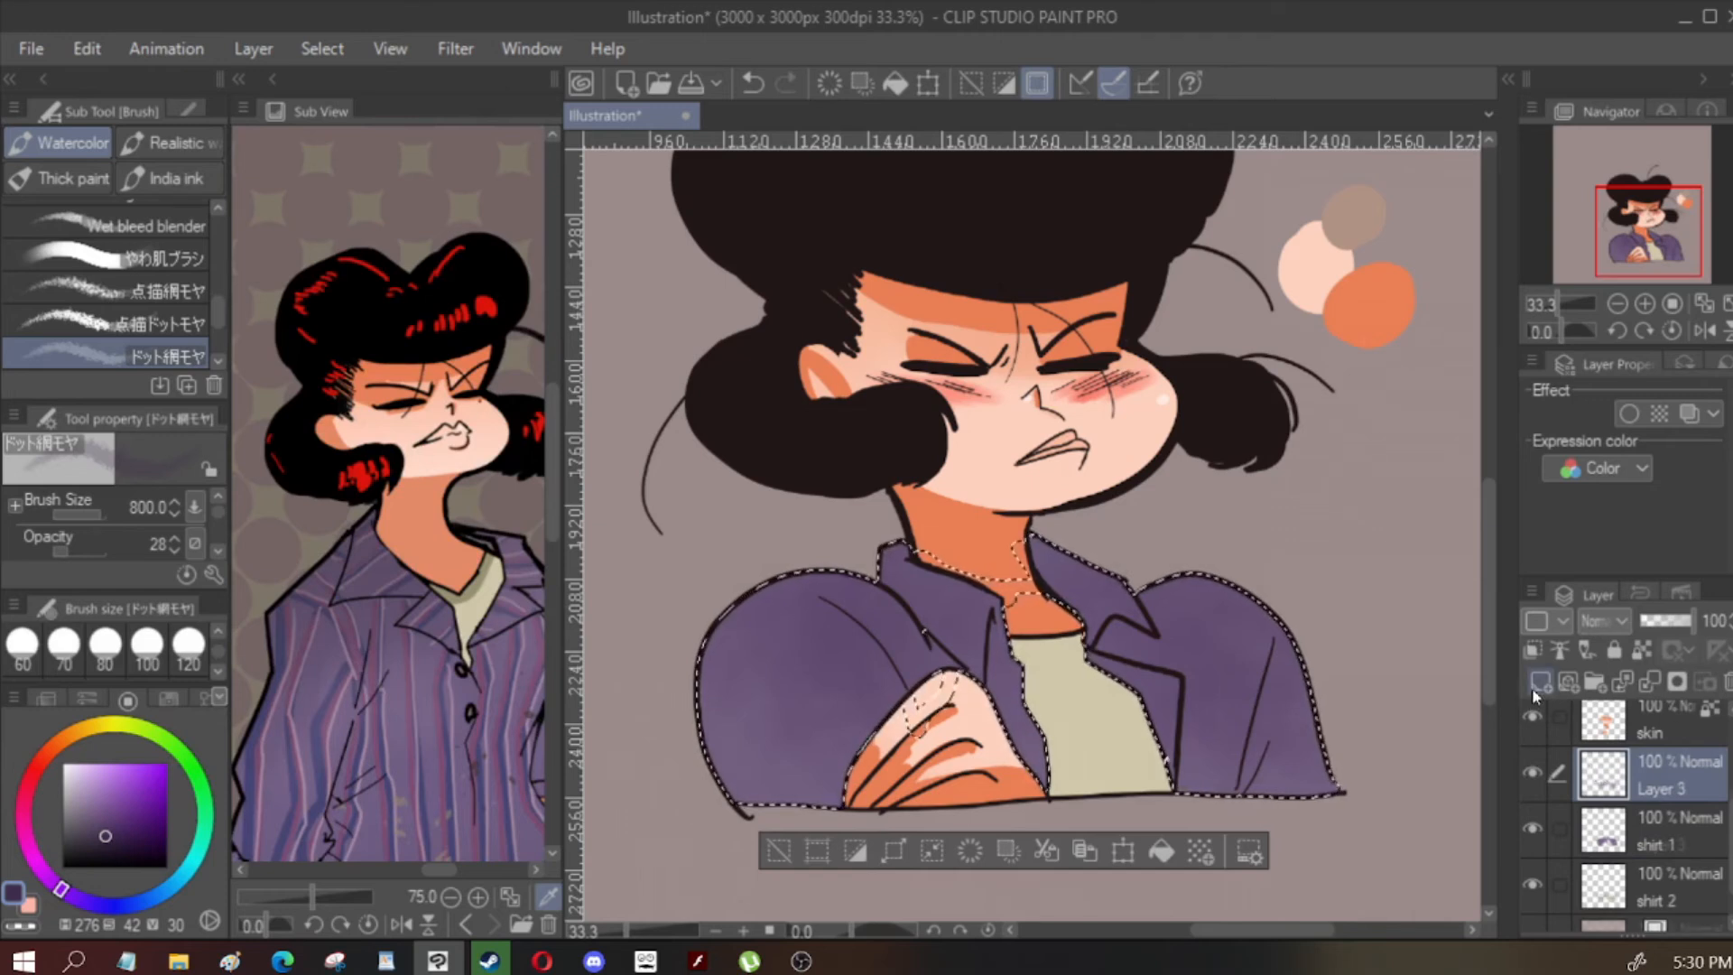
key(i)
click(1271, 652)
key(p)
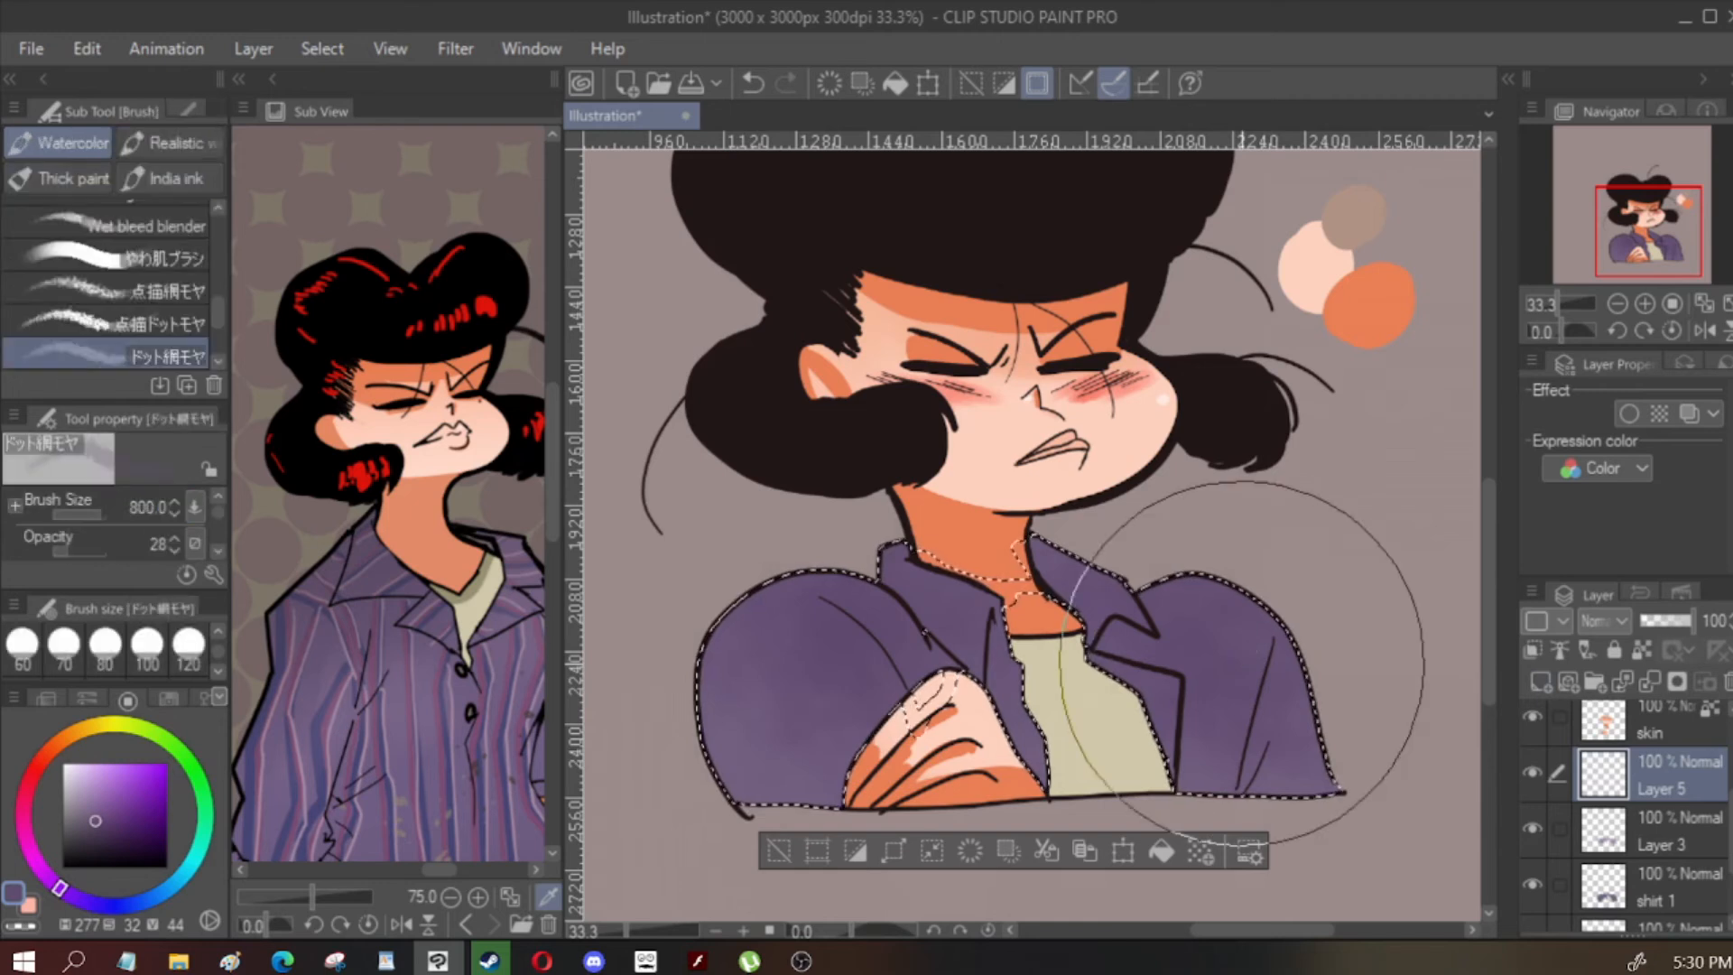
drag(98, 819, 105, 826)
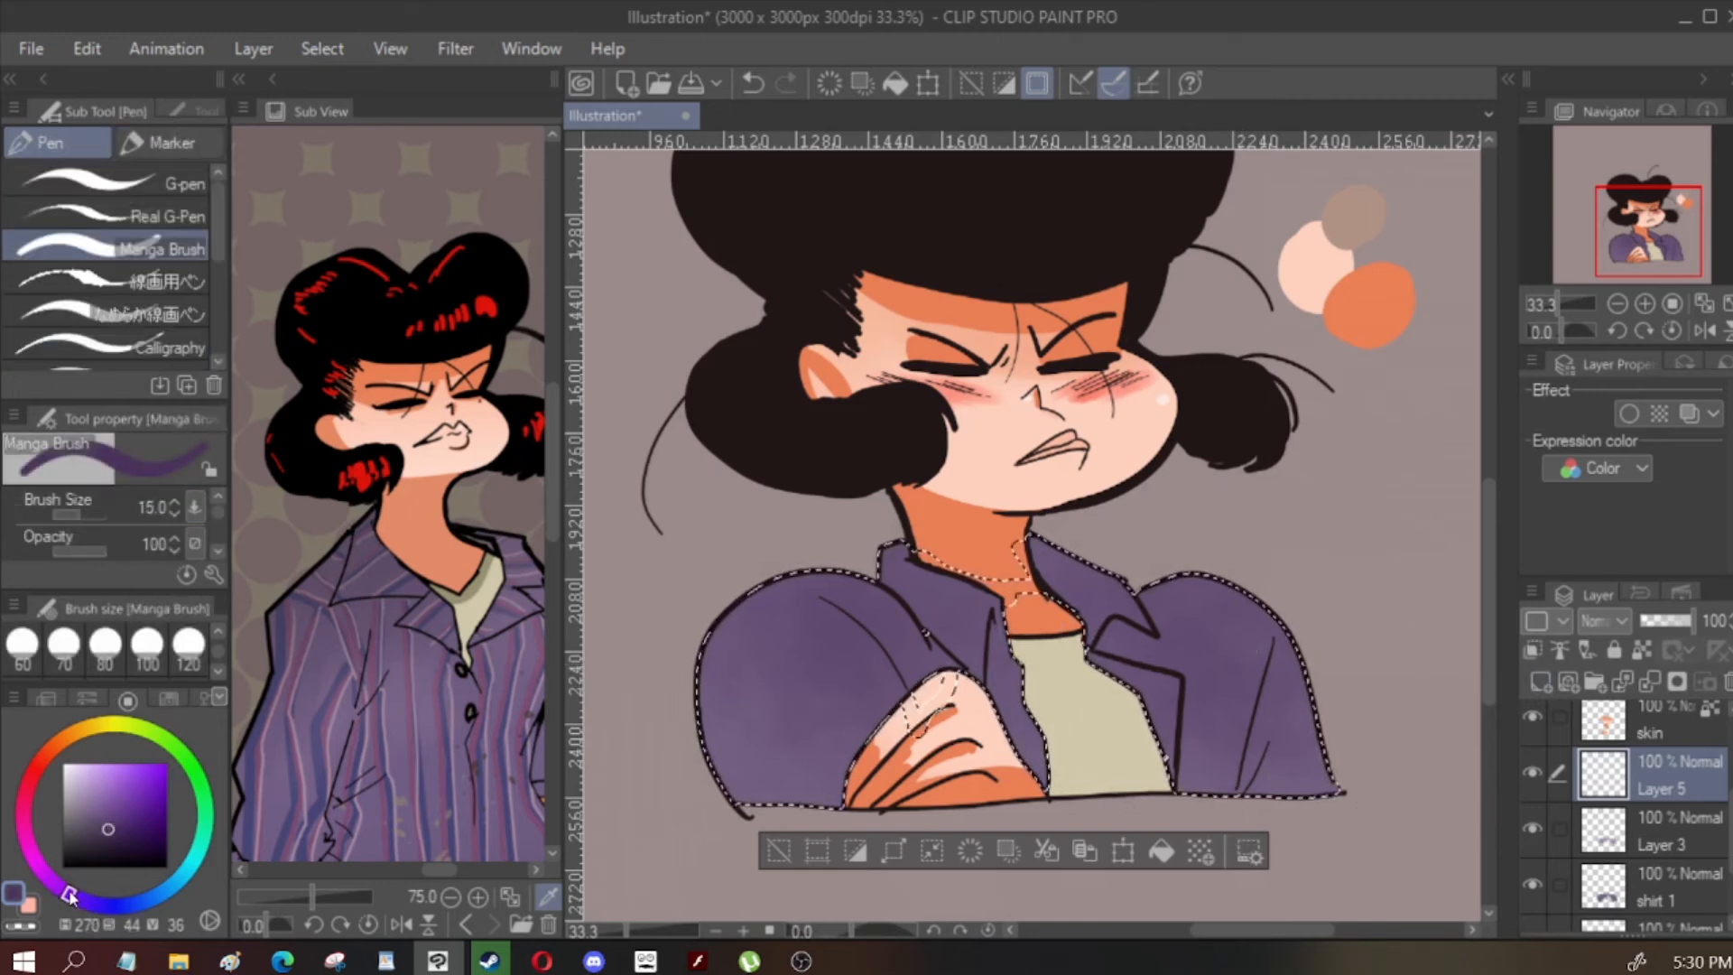
drag(68, 894, 55, 886)
Paint dark purple fold shadows on the jacket's sleeves, collar and lapels at brush sizes between 35 and 50
key(bracketright)
key(bracketright)
key(bracketright)
key(bracketright)
drag(1274, 623, 1241, 736)
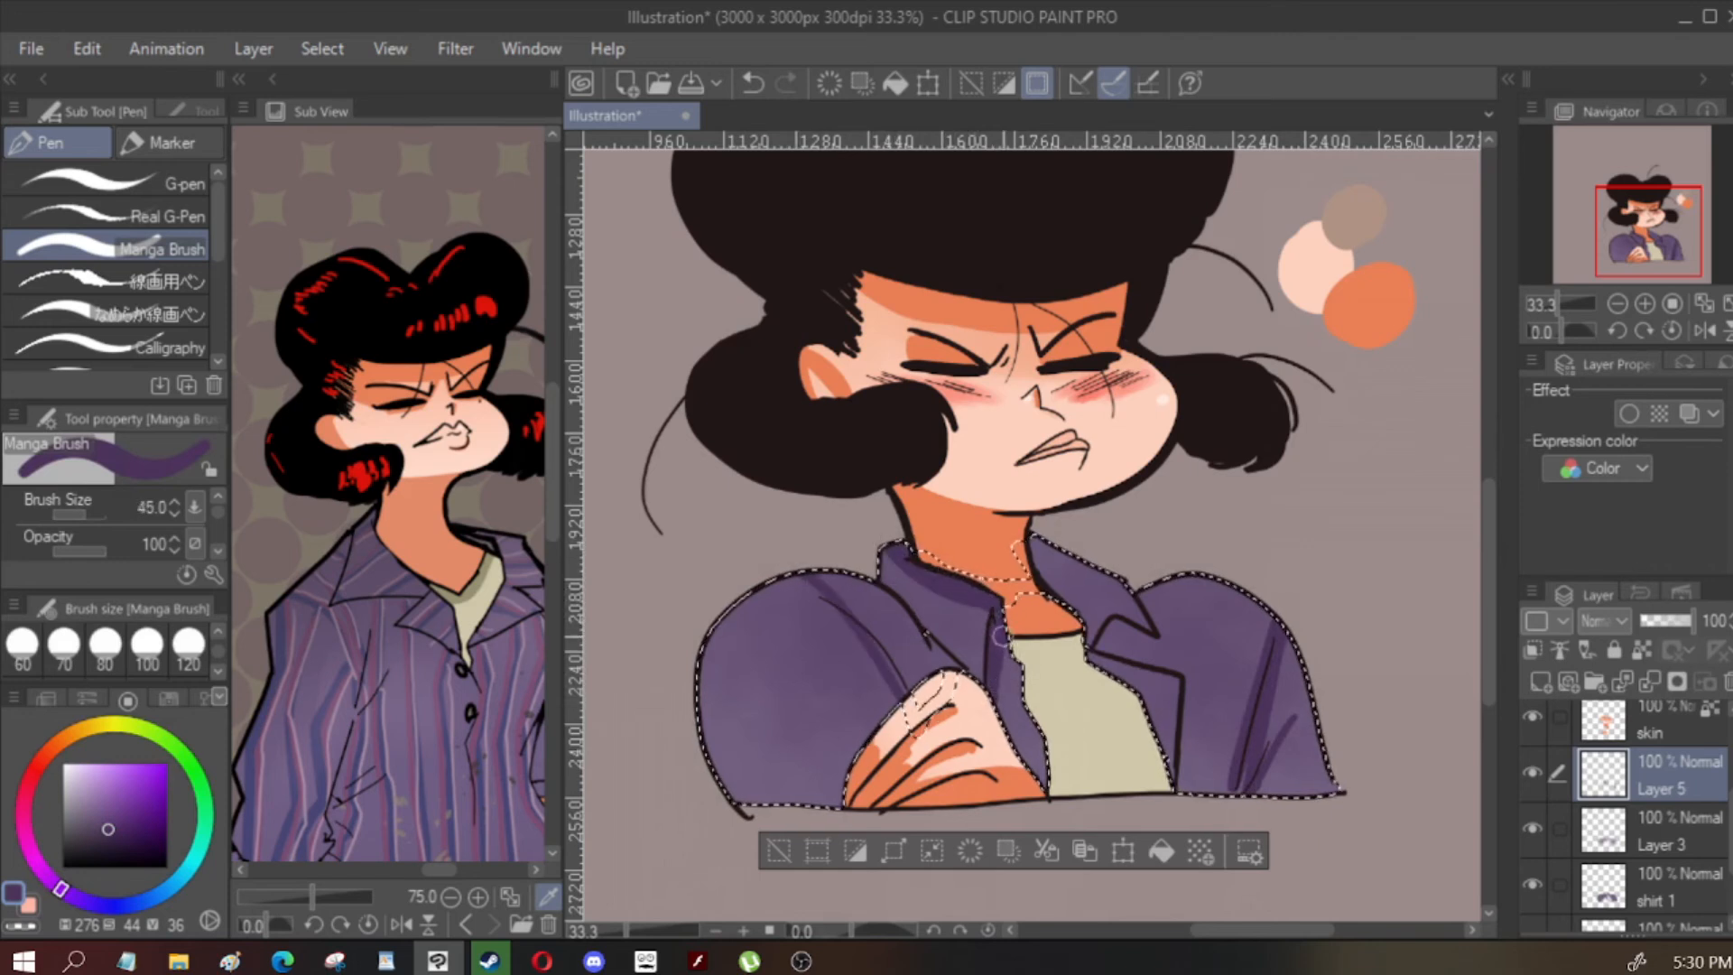
key(bracketright)
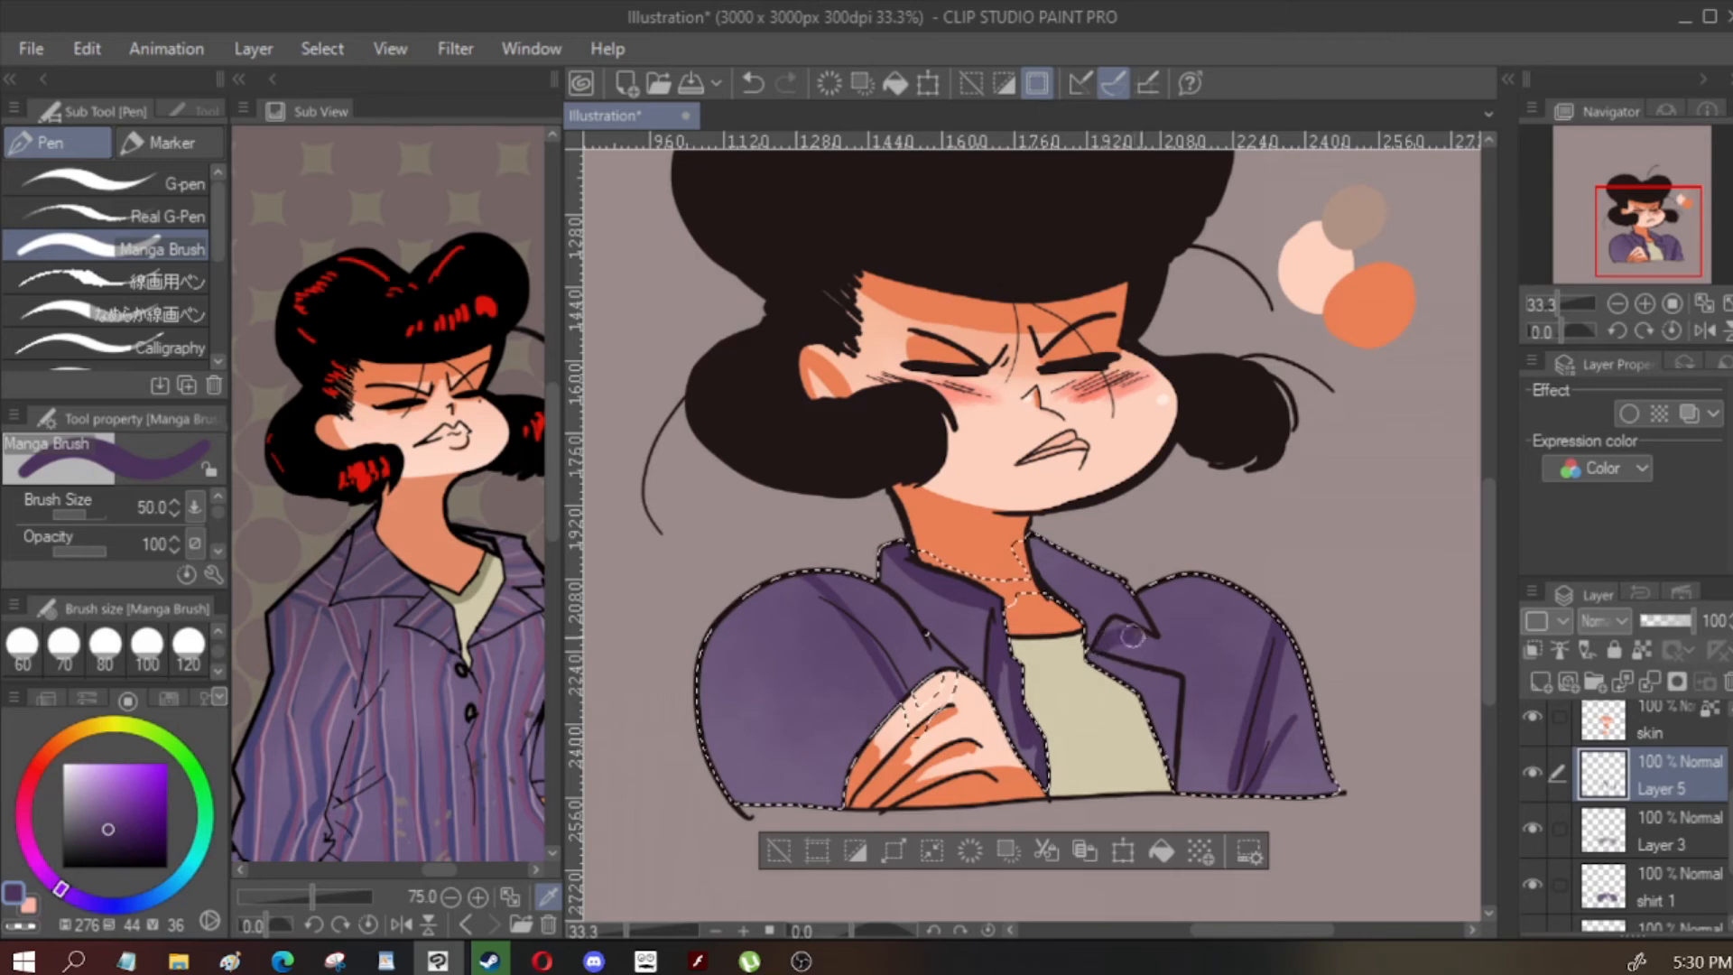
key(bracketleft)
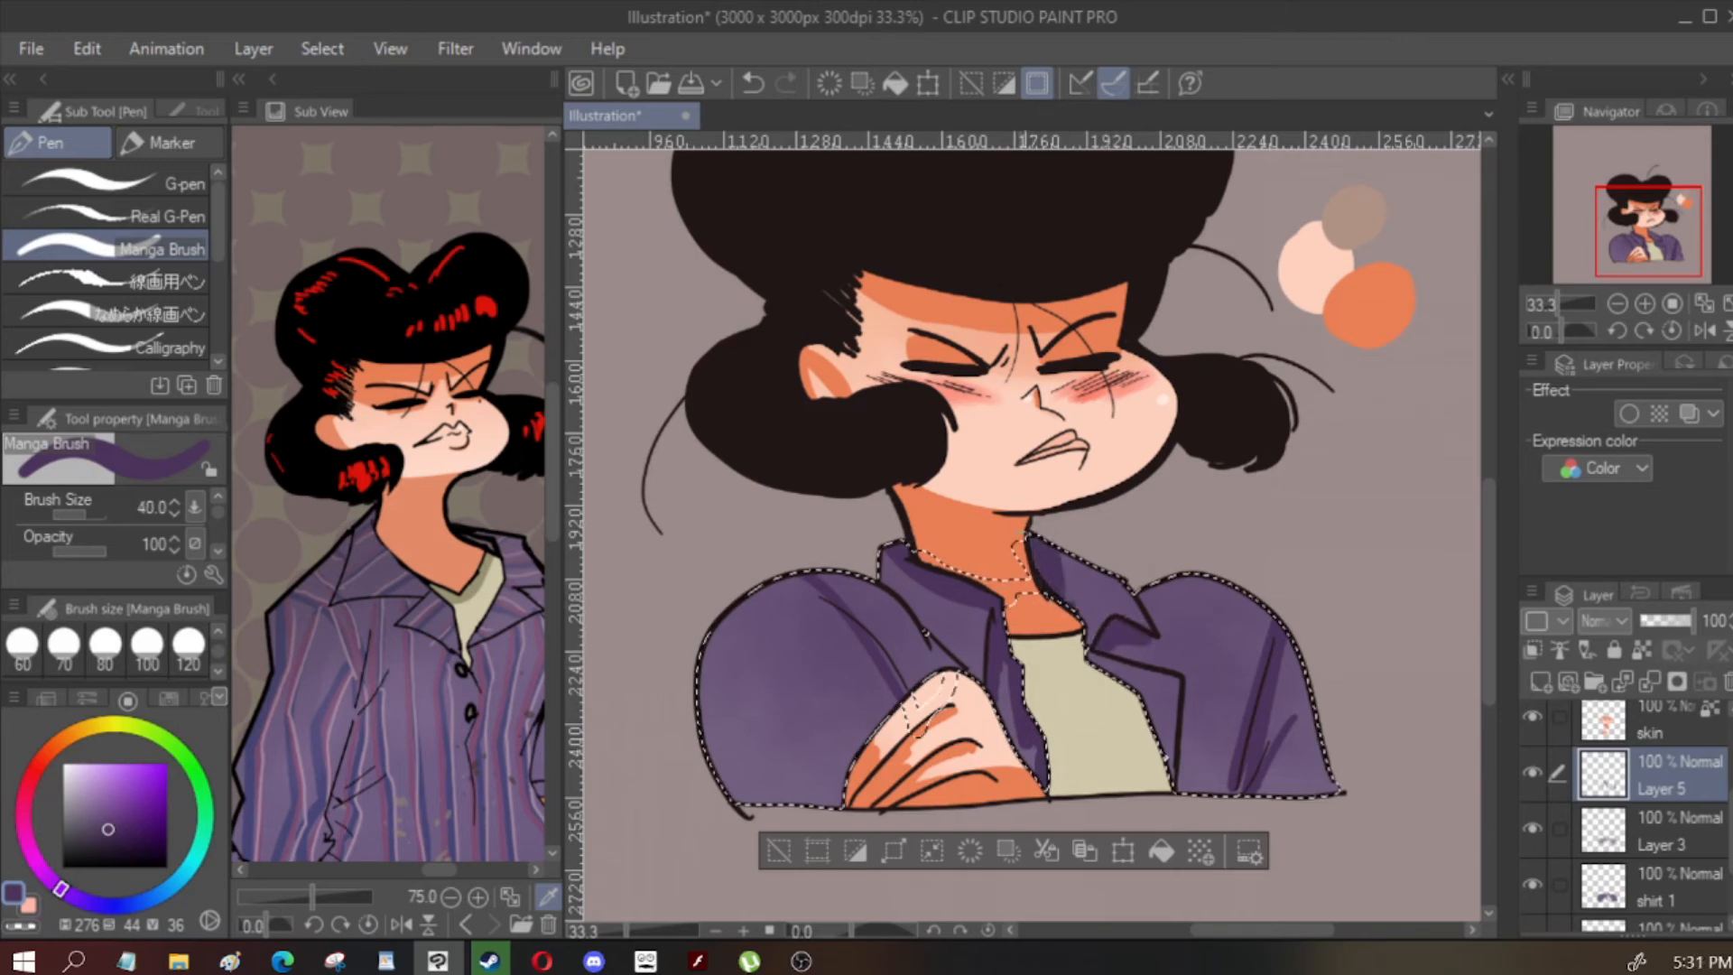
key(h)
key(h)
key(bracketleft)
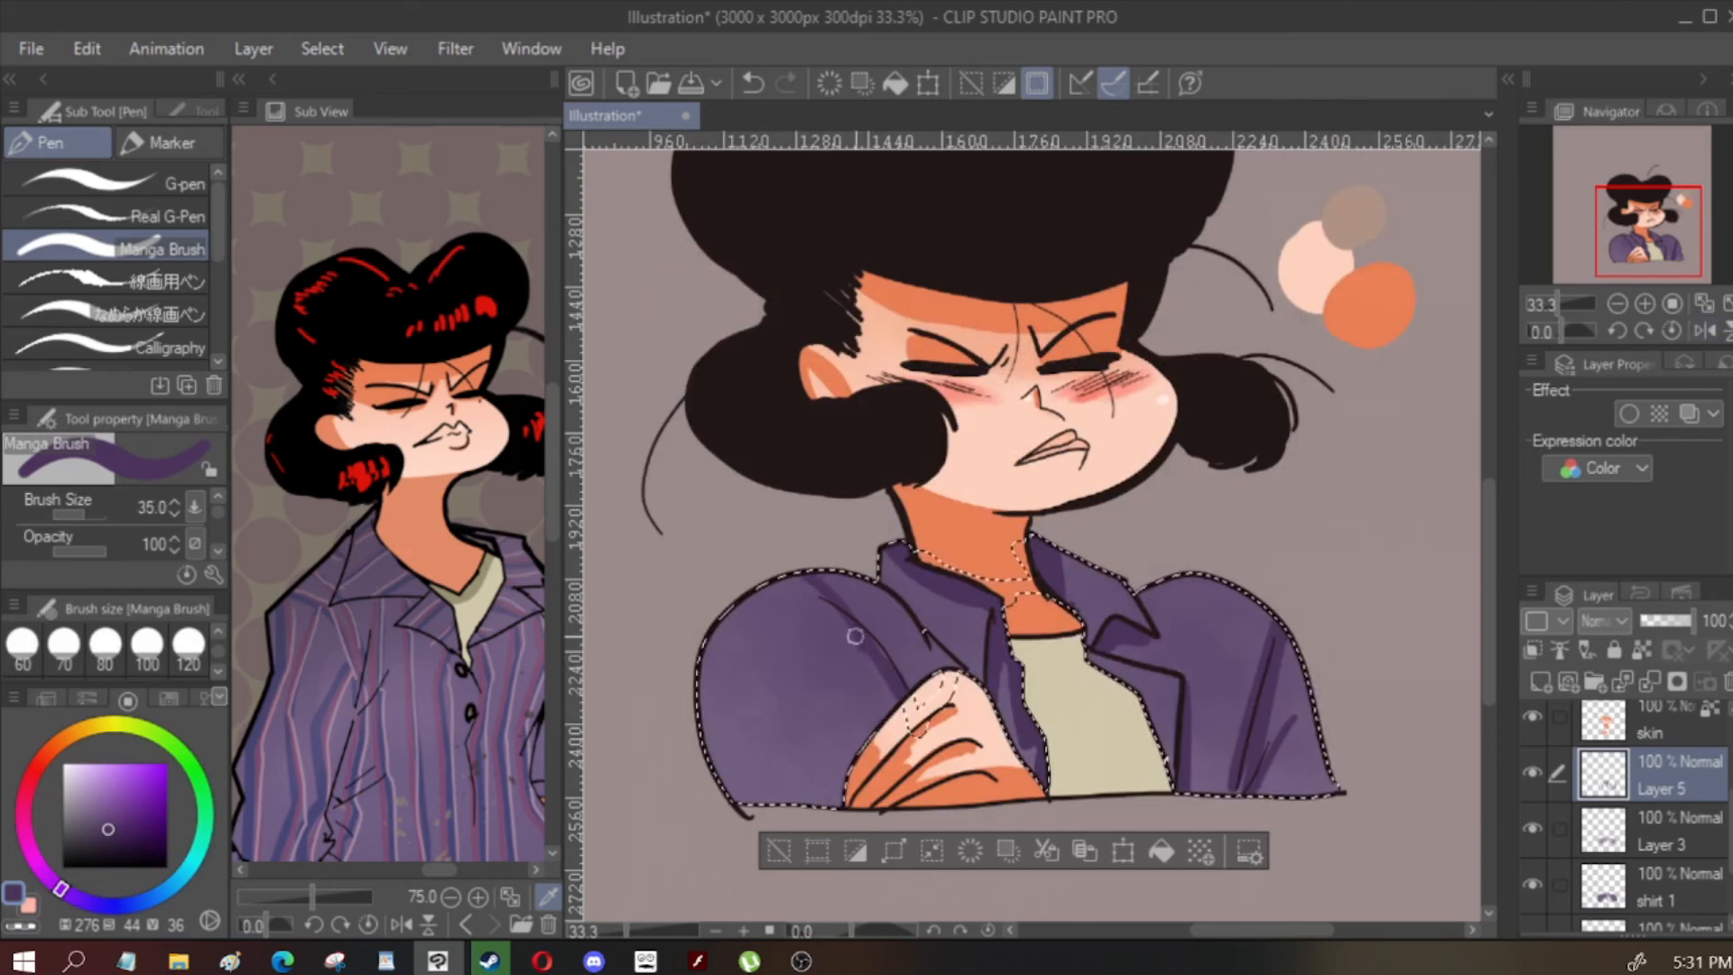
Check the jacket folds in a mirrored view without the selection outline, and restore the jacket selection
key(ctrl+minus)
key(m)
key(ctrl+d)
key(h)
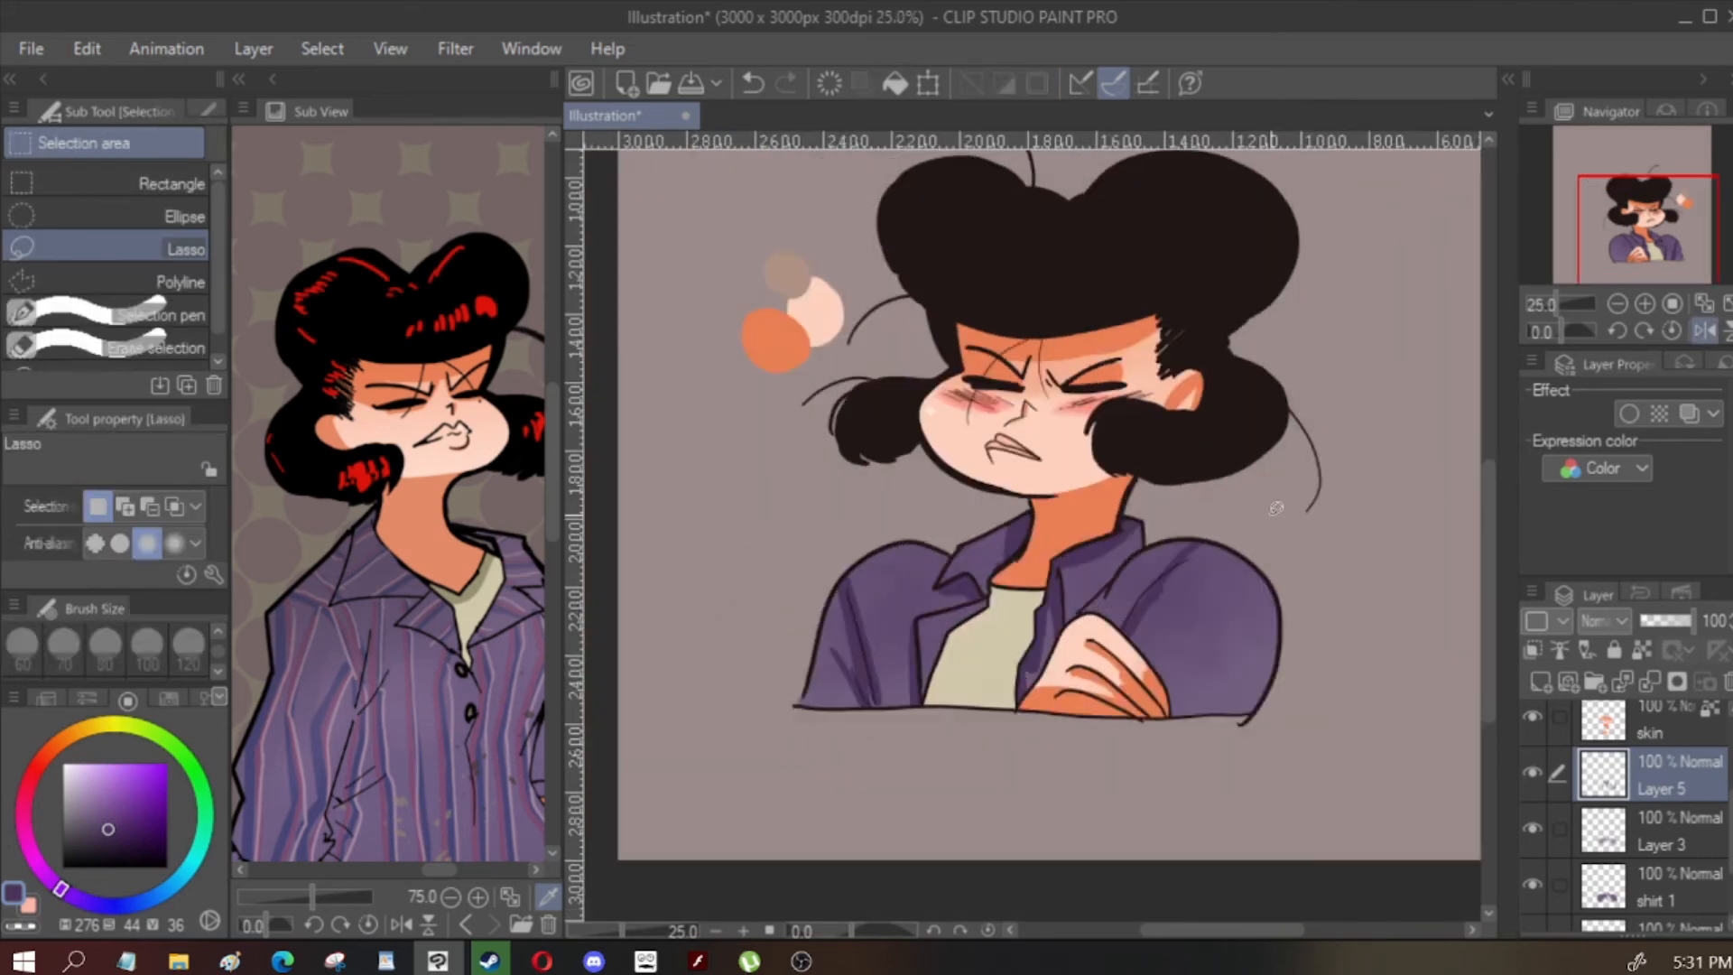
scroll(1275, 509, down, 2)
key(h)
key(ctrl+z)
scroll(1007, 547, up, 4)
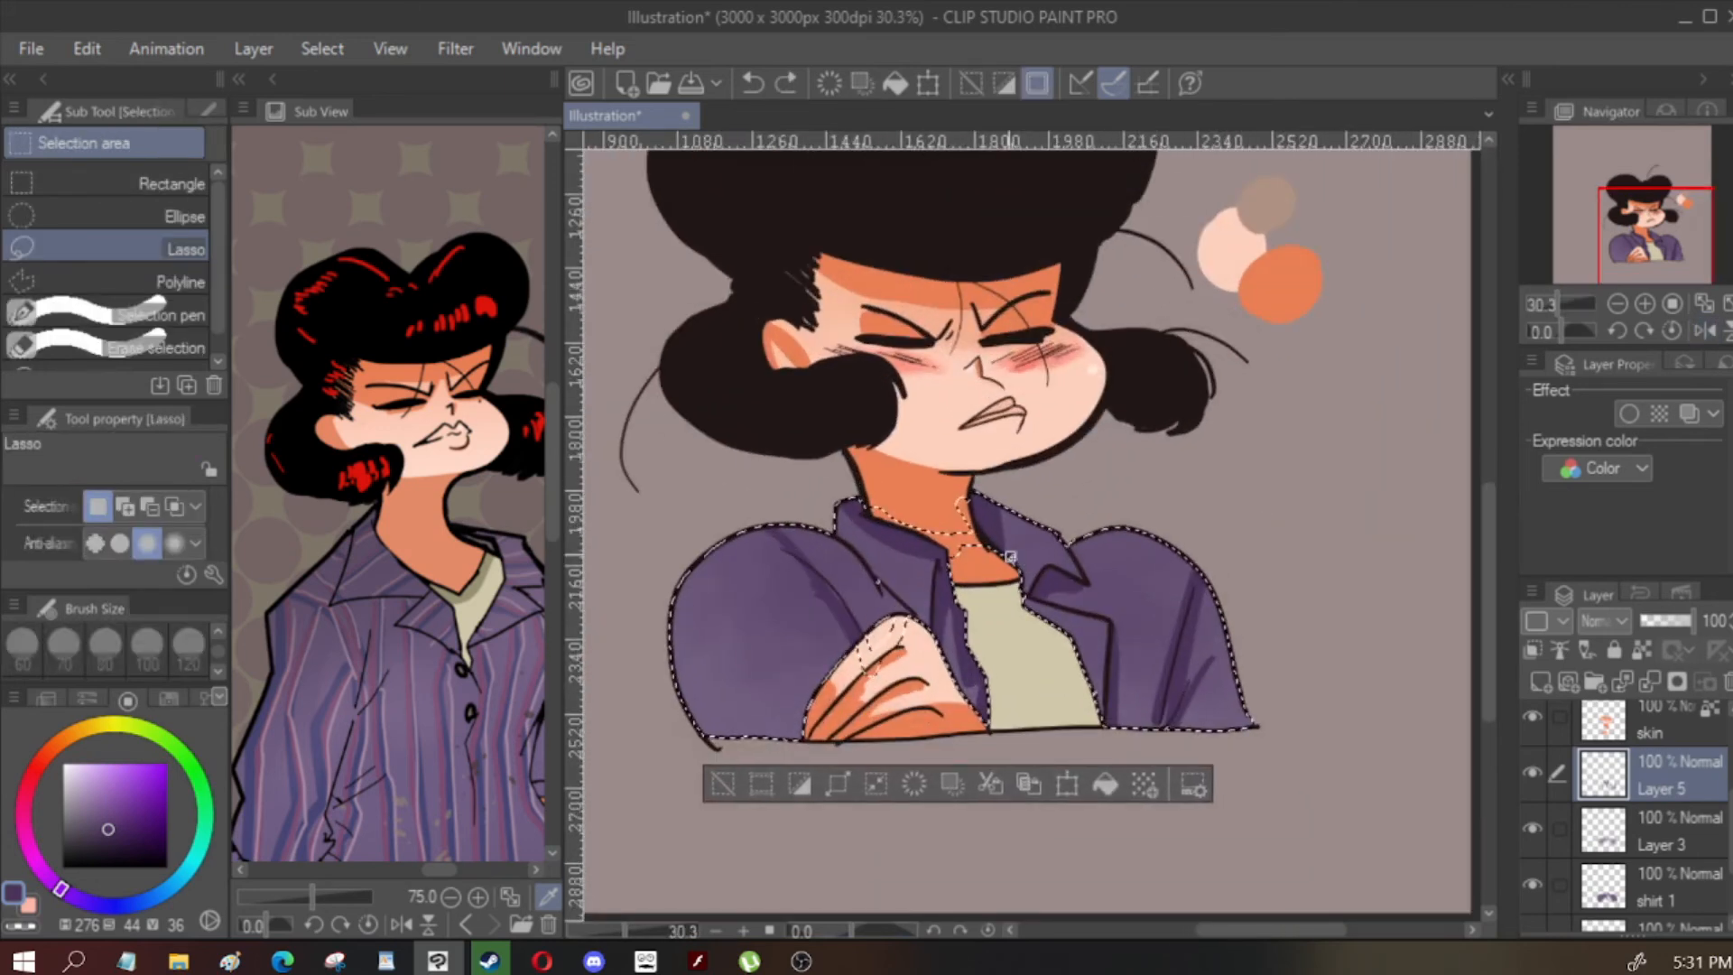
click(840, 494)
key(ctrl+z)
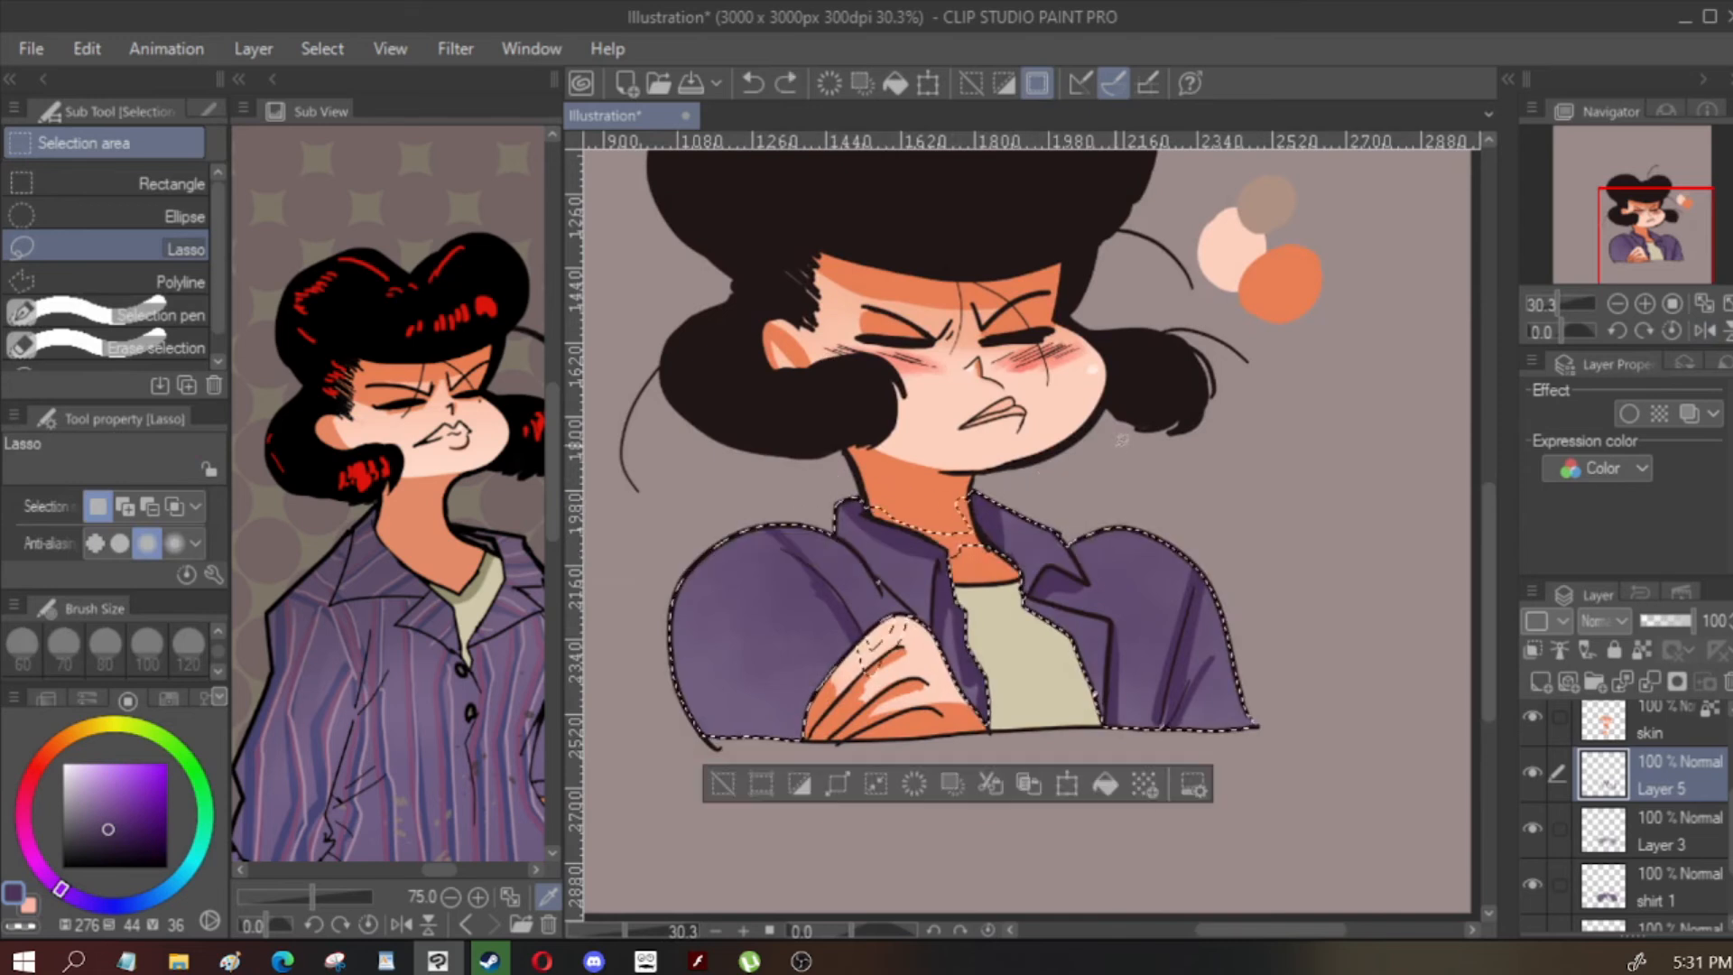
Paint a broad dark purple shadow over the jacket's collar and shoulders at size 350, and clear the selection
key(p)
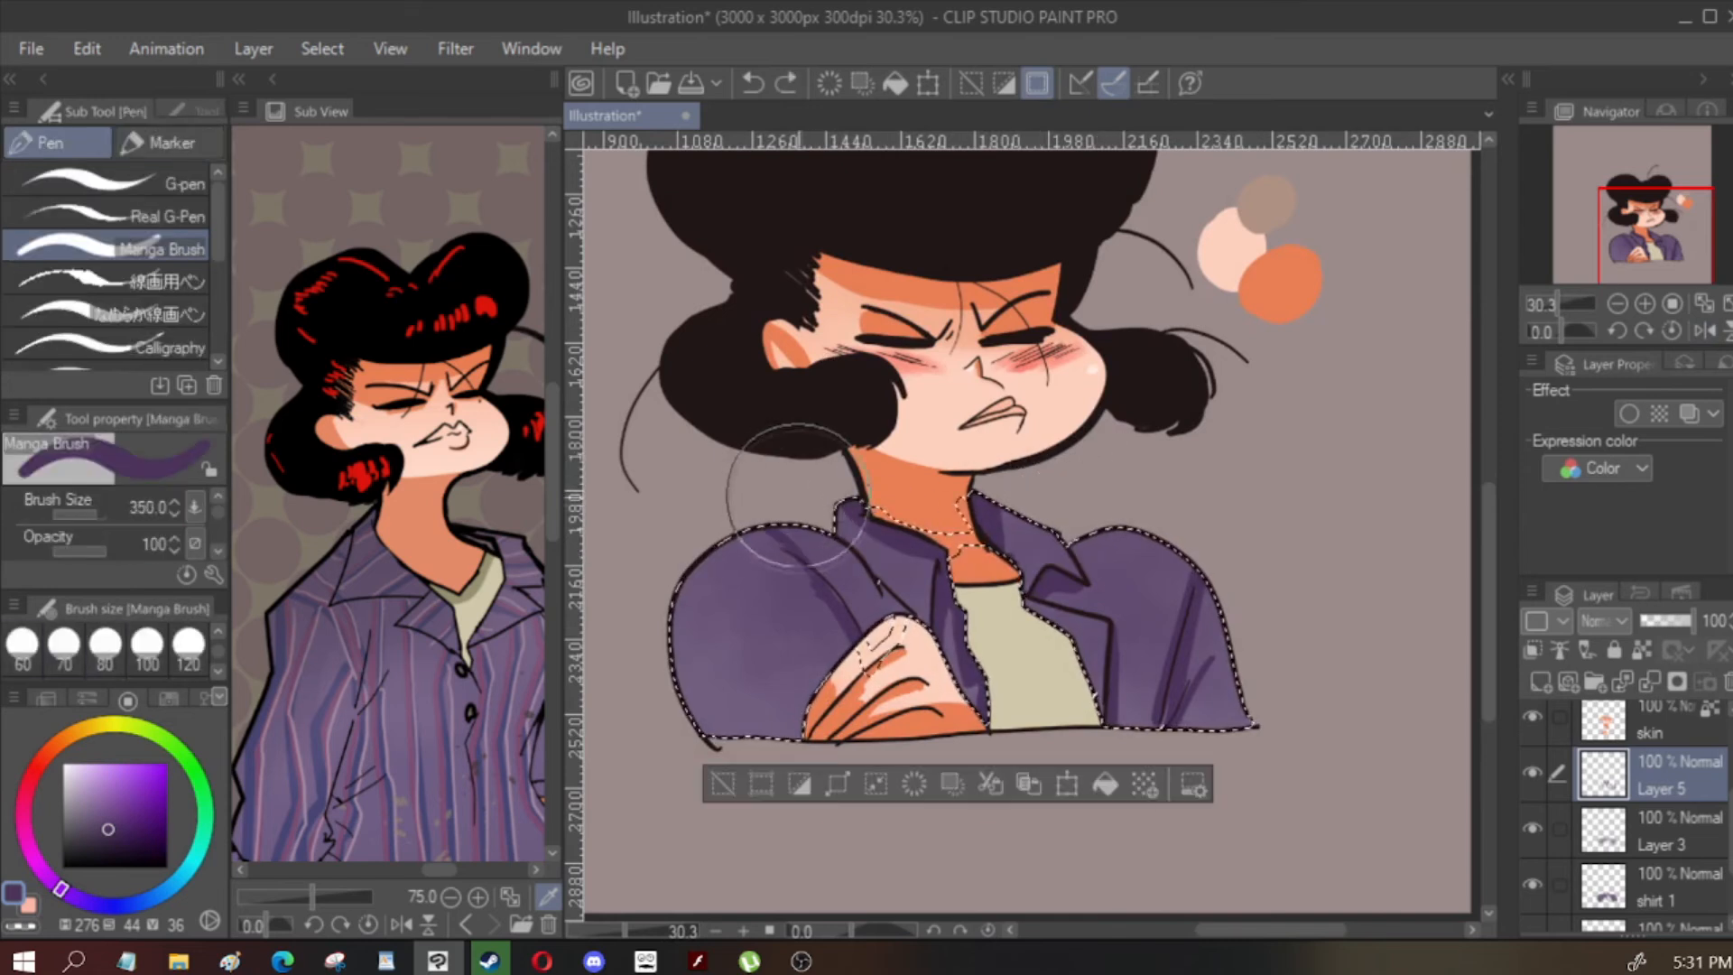
key(m)
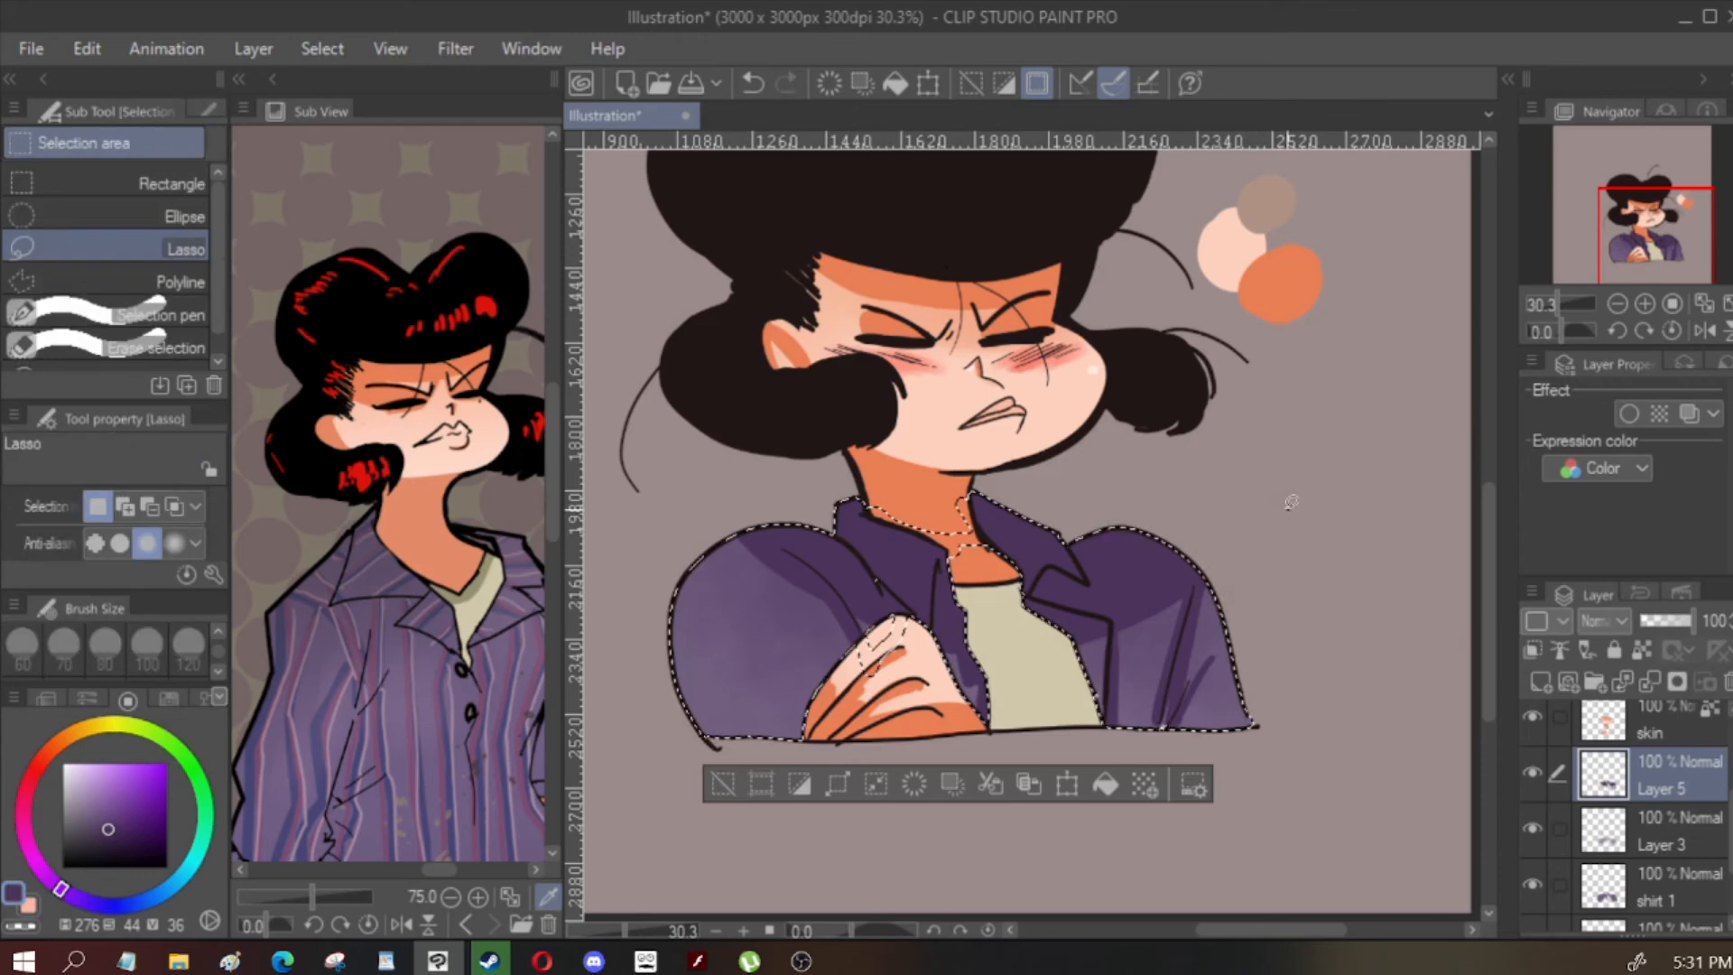
click(1287, 500)
key(p)
scroll(1253, 486, down, 3)
key(h)
scroll(1236, 492, up, 1)
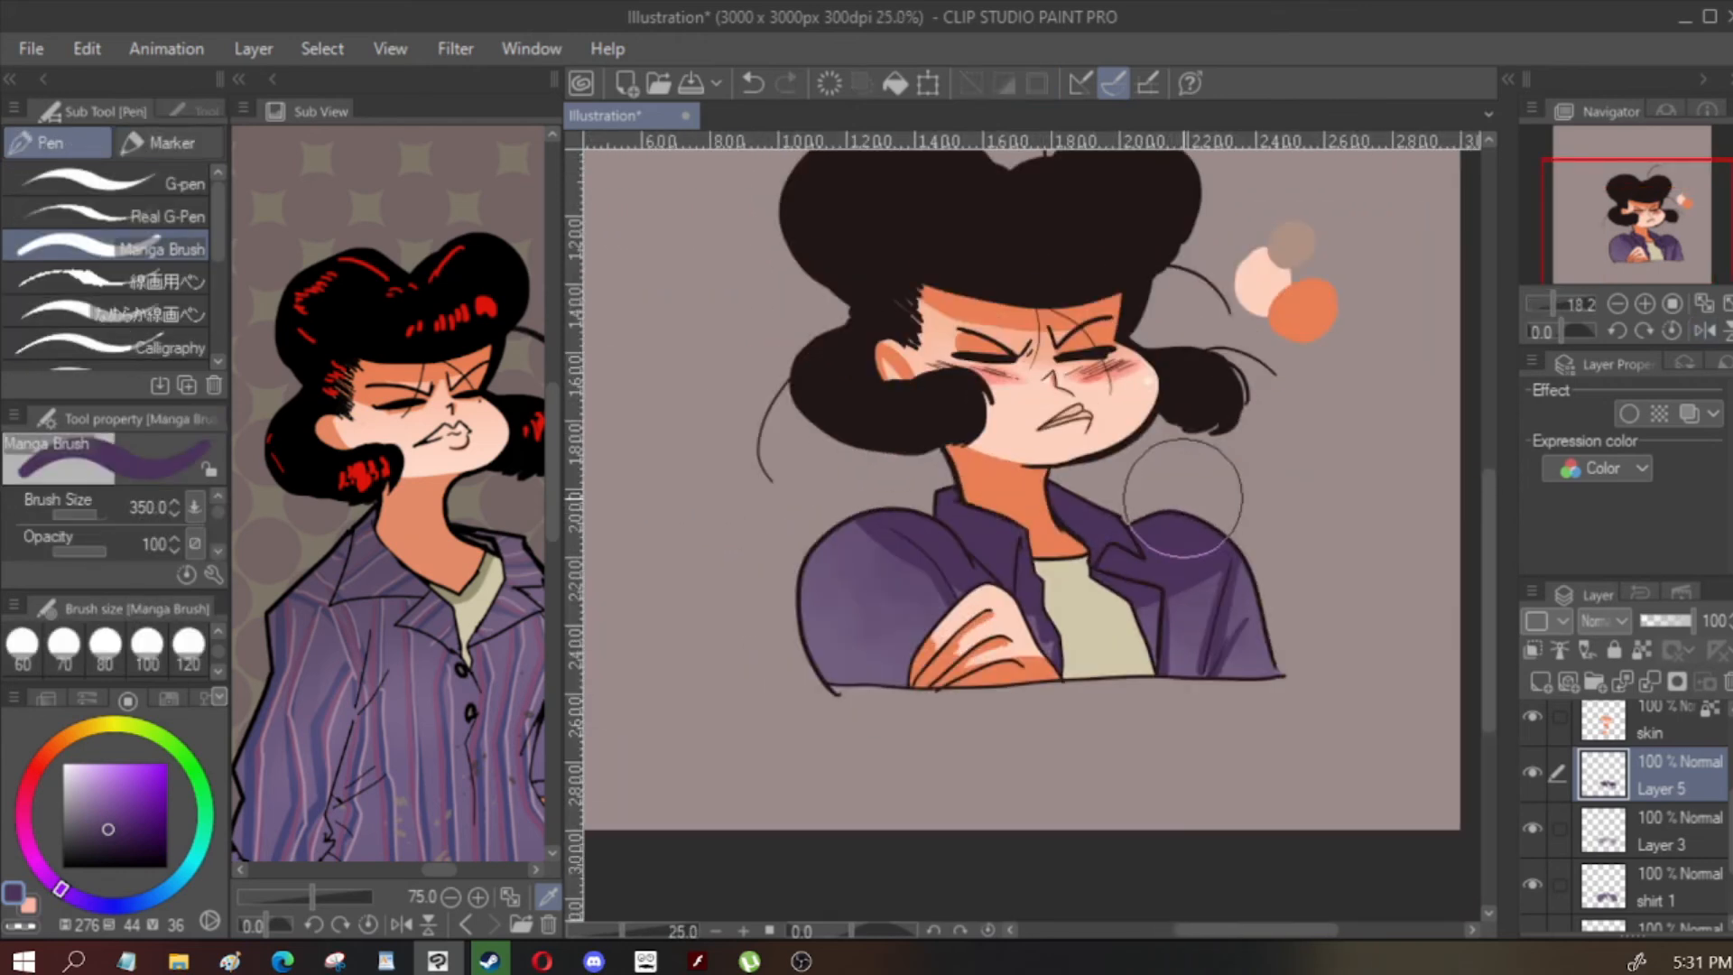
Select the shirt 2 layer and lock its transparent pixels
scroll(1625, 862, down, 1)
scroll(1547, 846, down, 1)
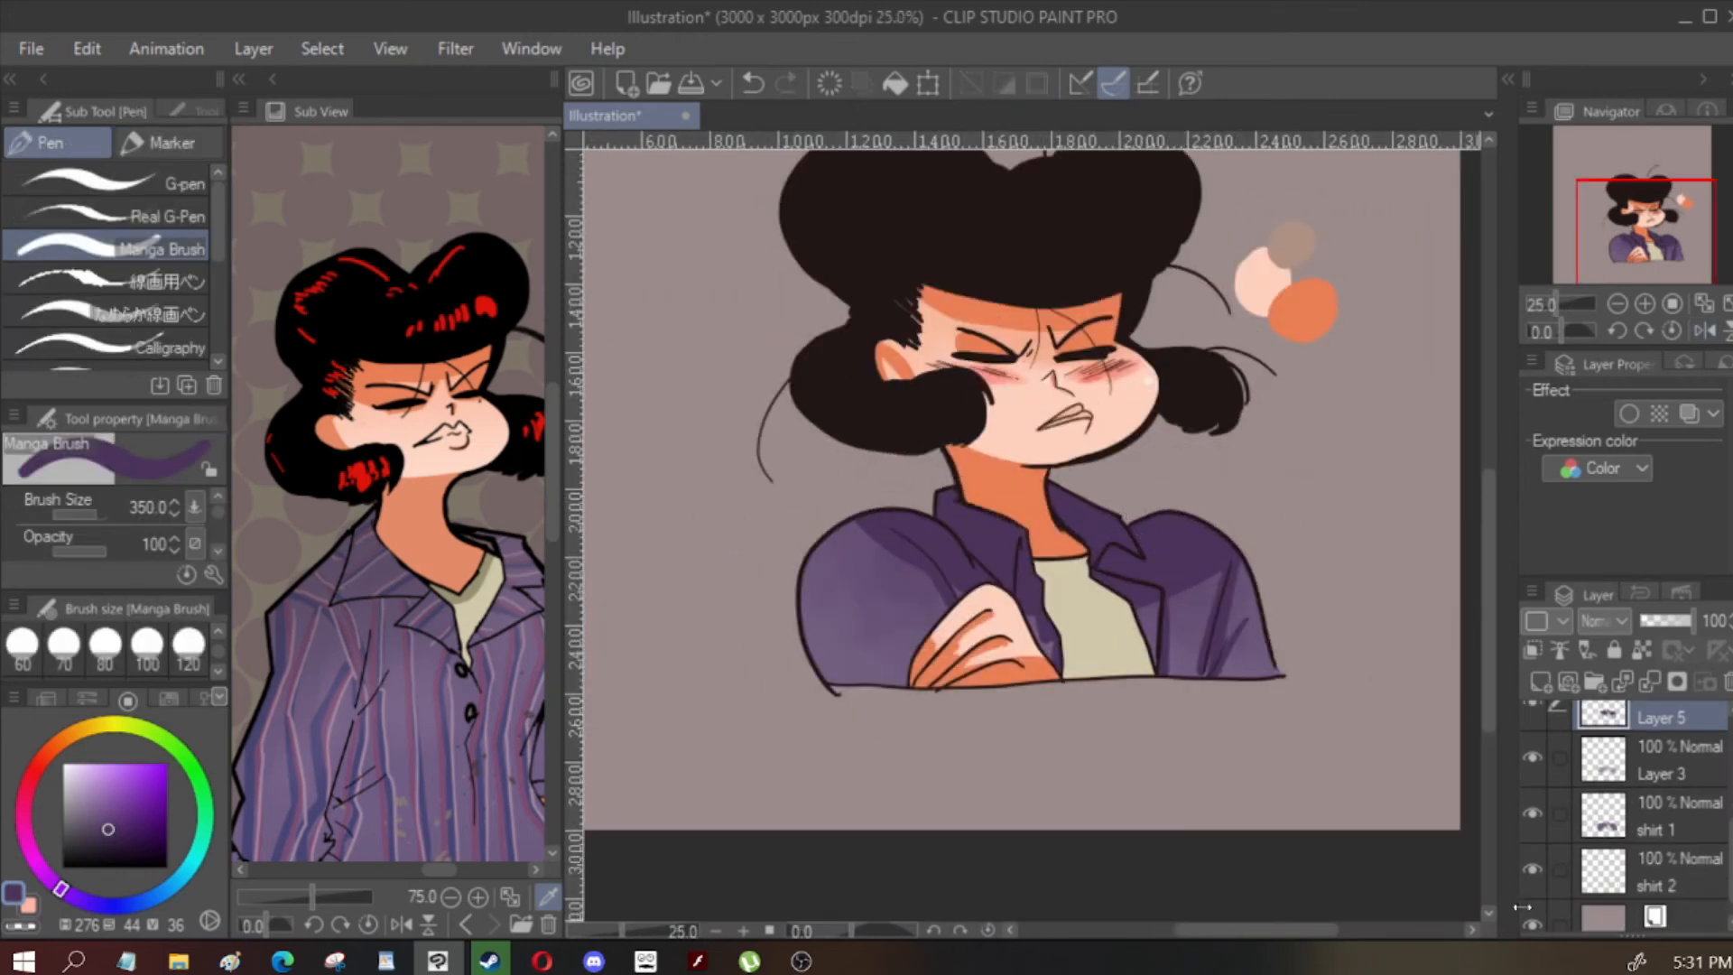
click(1620, 870)
right_click(1621, 870)
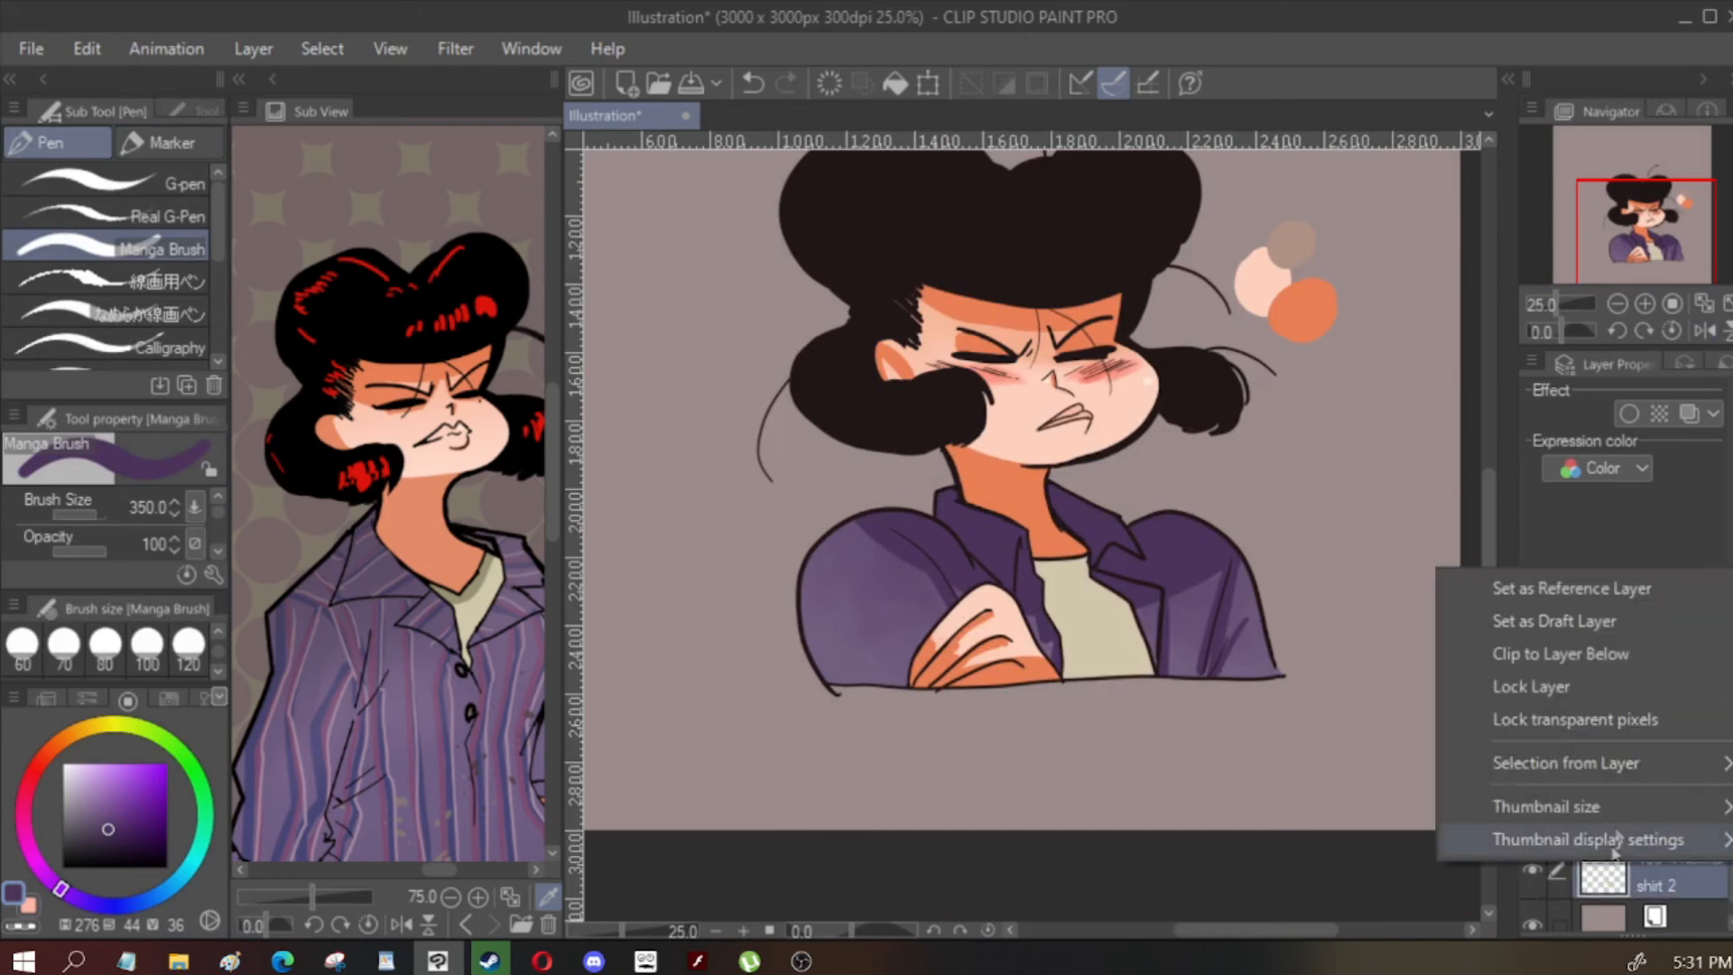
click(1385, 689)
Paint a darker beige (H47 S36 V68) shadow across the upper part of the undershirt at brush size 70
scroll(1061, 659, up, 1)
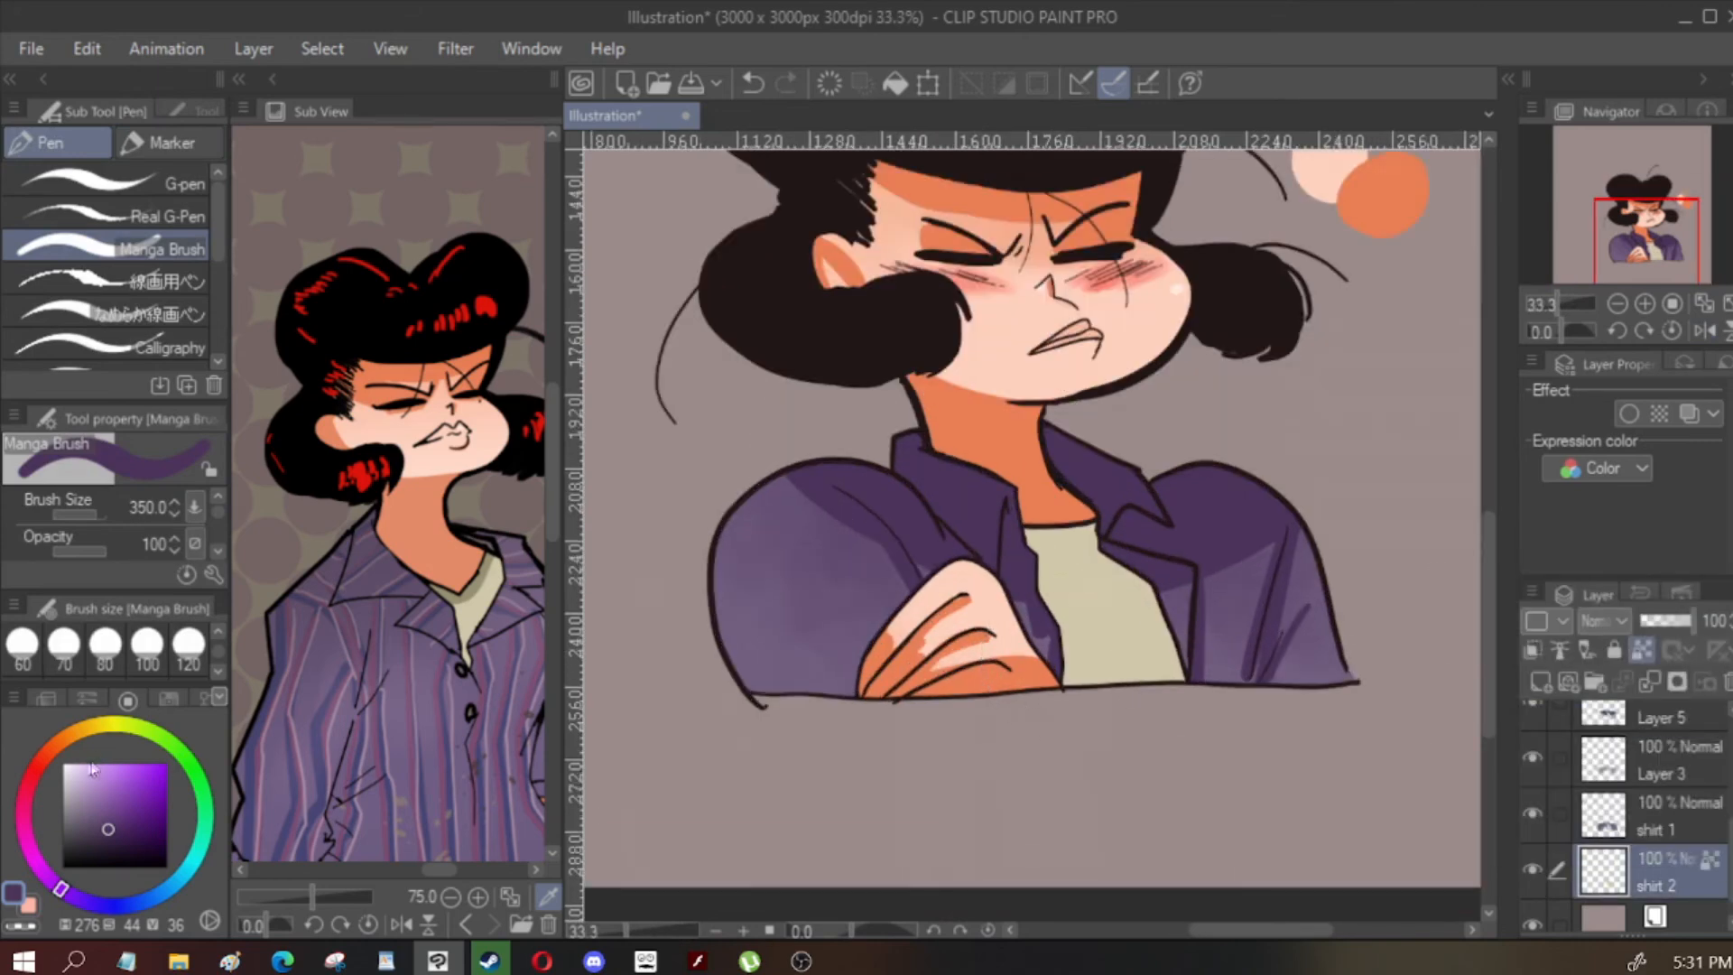
alt+click(1079, 569)
drag(92, 779, 100, 797)
key([)
key([)
key([)
key([)
key([)
key([)
key([)
key([)
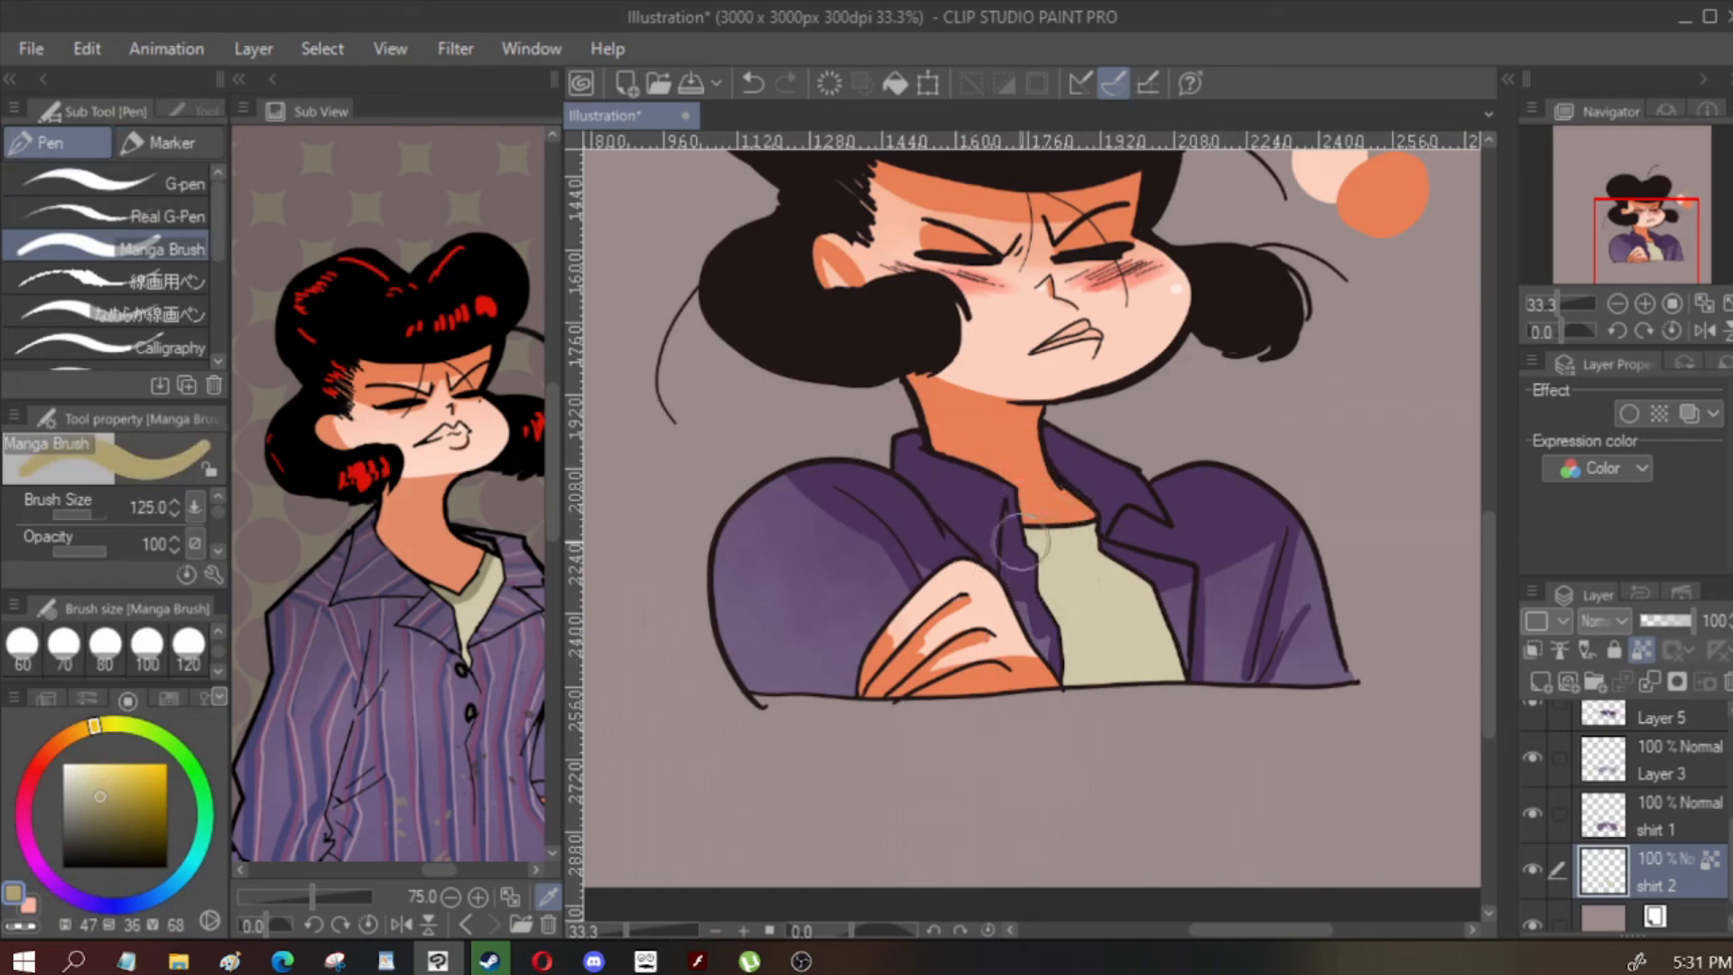
scroll(1201, 587, up, 2)
scroll(1358, 485, up, 1)
scroll(1354, 484, down, 1)
key([)
key([)
mouse_move(1093, 583)
mouse_down()
mouse_move(885, 529)
mouse_move(997, 481)
mouse_move(808, 477)
mouse_move(1086, 463)
mouse_move(844, 521)
mouse_move(1074, 534)
mouse_move(843, 538)
mouse_move(1124, 556)
mouse_move(864, 581)
mouse_move(1109, 574)
mouse_move(899, 607)
mouse_up()
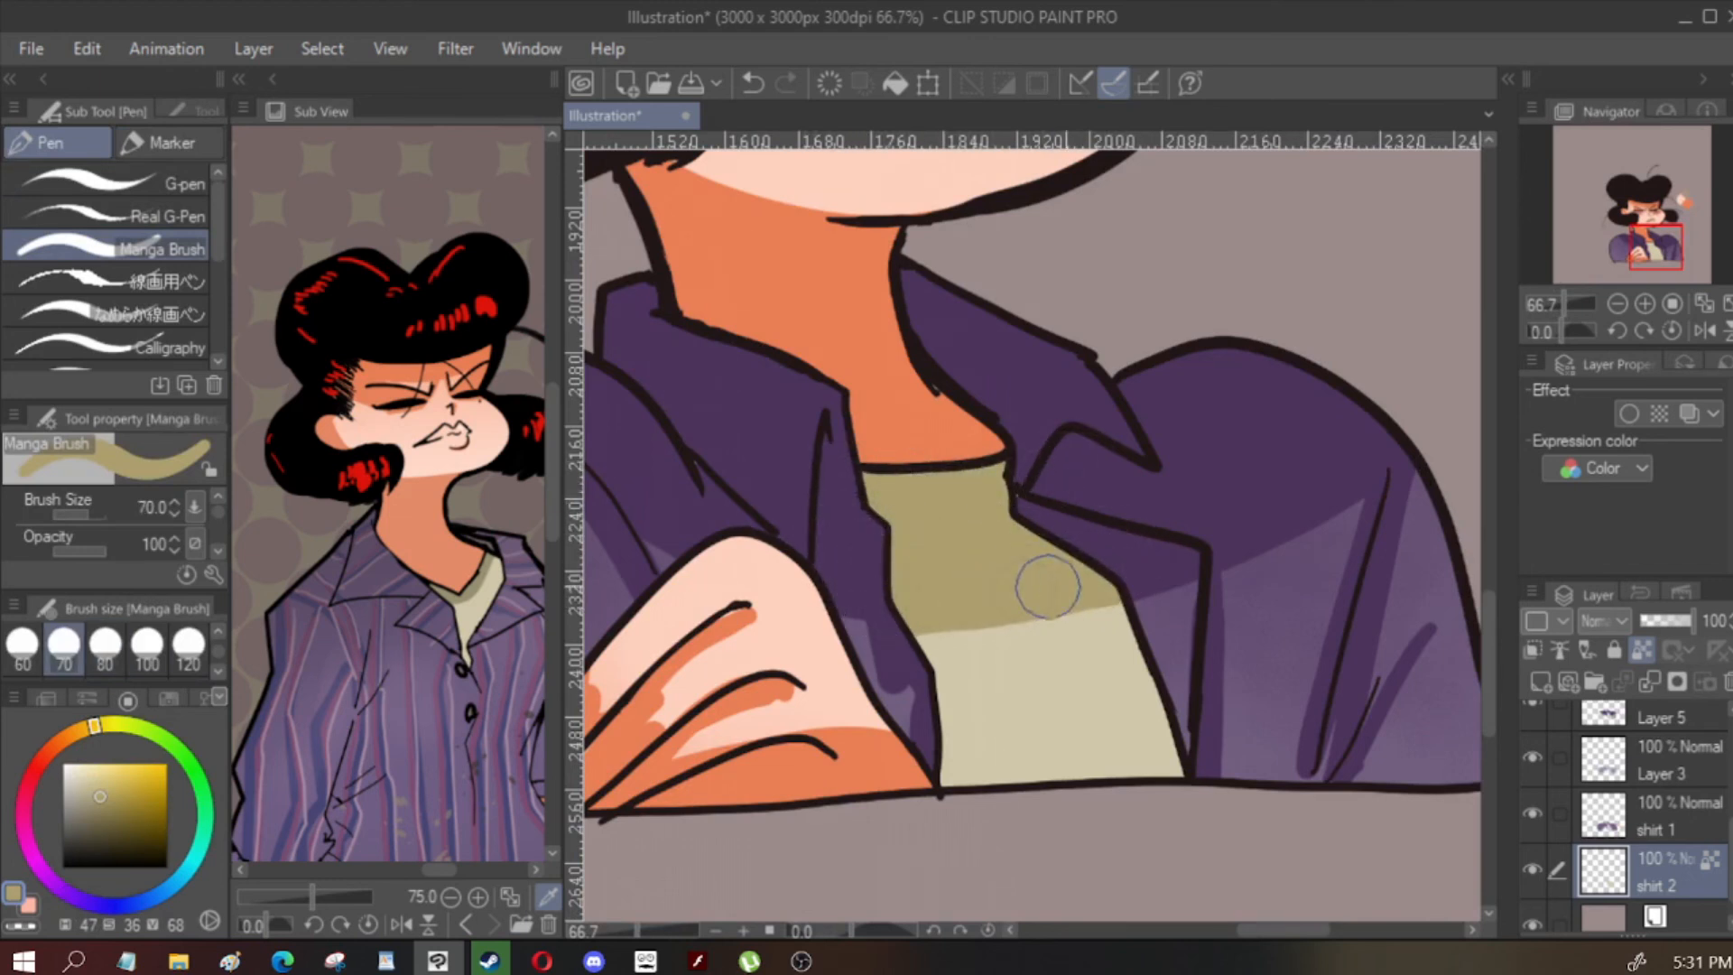
Examine the undershirt shadow in a mirrored view and compare the whole portrait with the reference
key(ctrl+minus)
key(h)
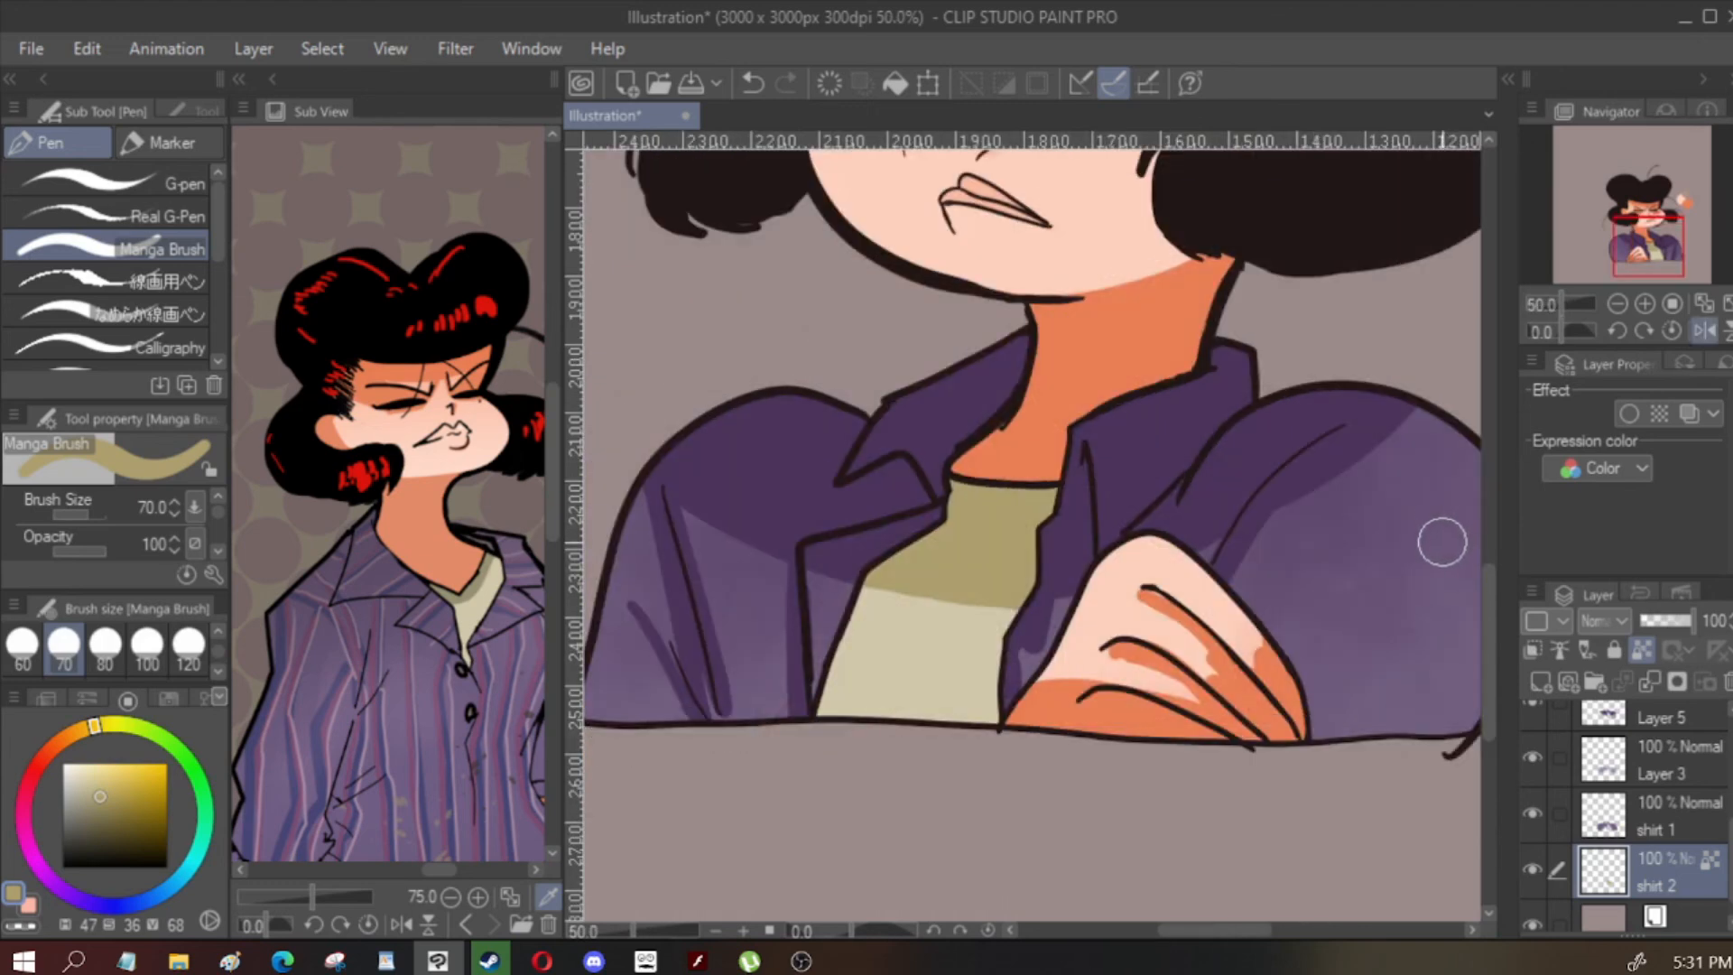
key(h)
scroll(1437, 545, up, 3)
key(ctrl+minus)
key(ctrl+minus)
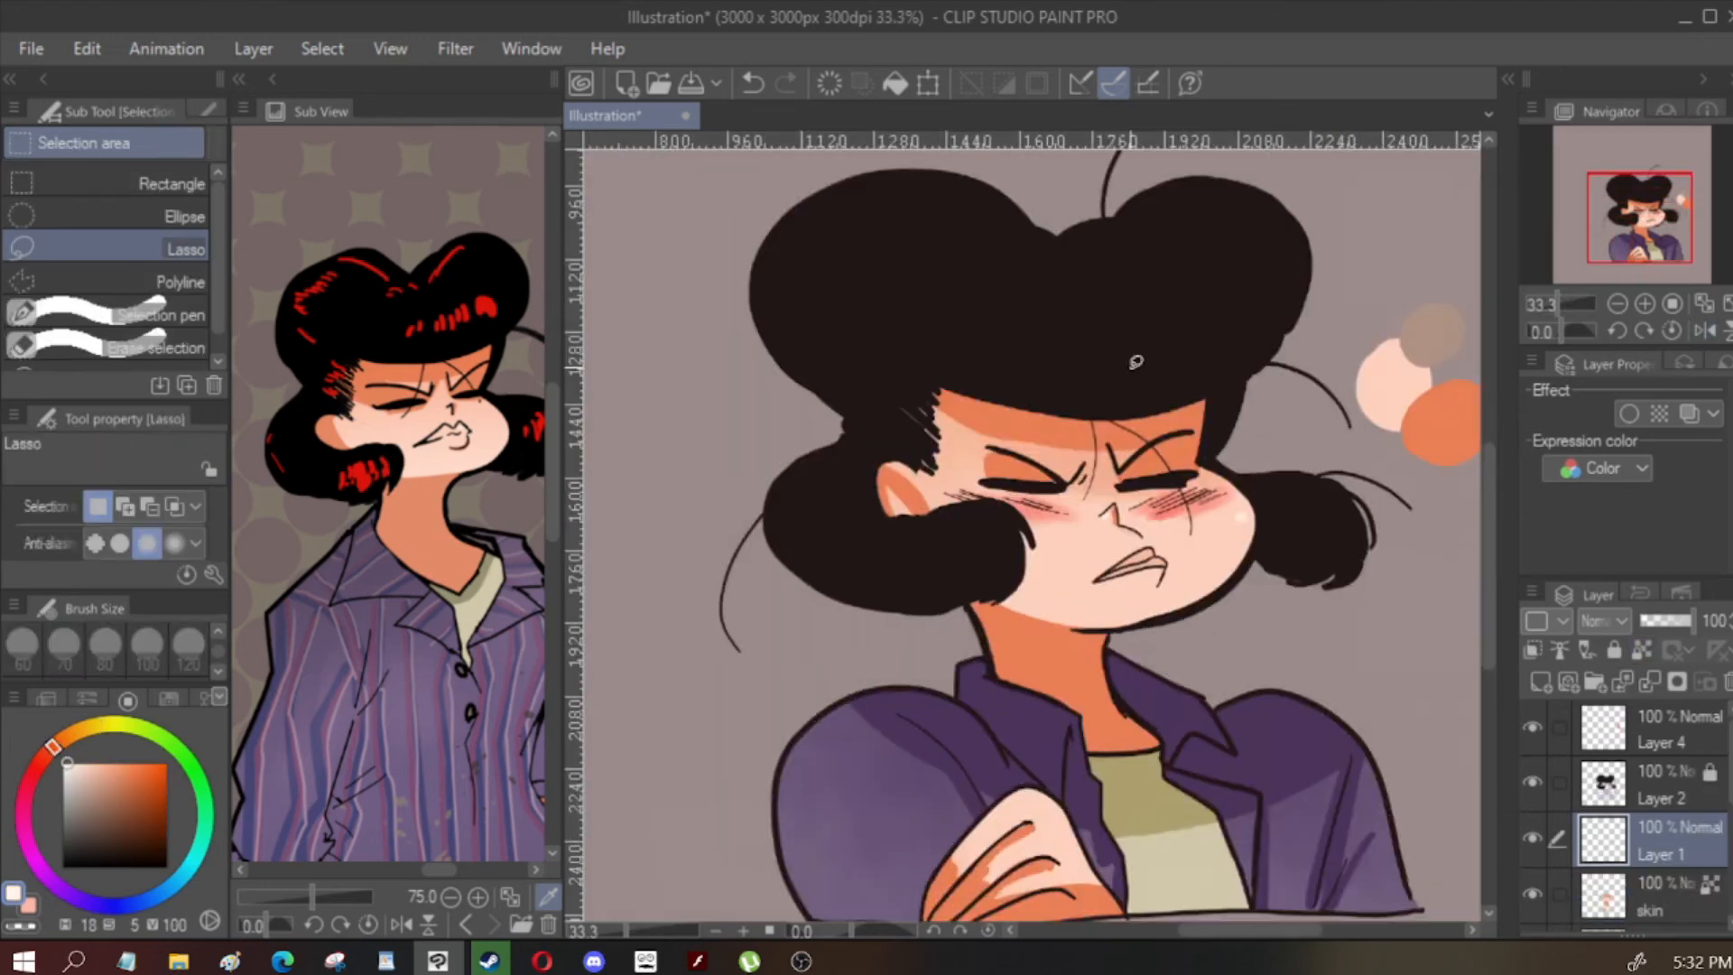
key(ctrl+minus)
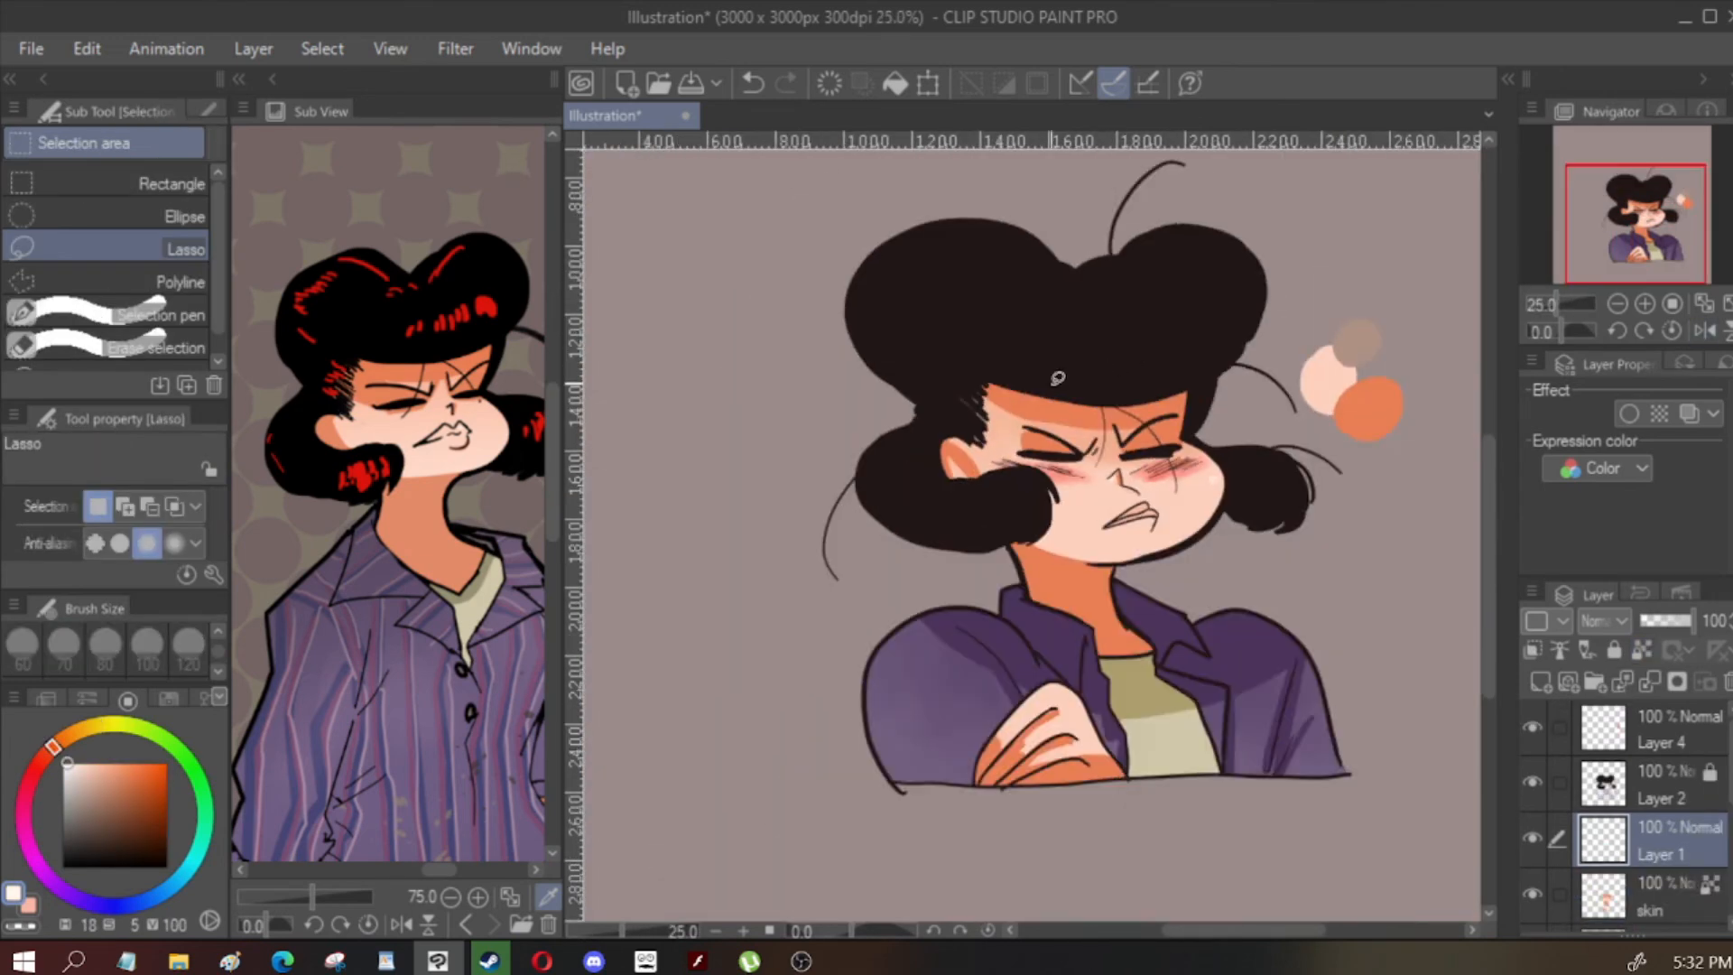
key(p)
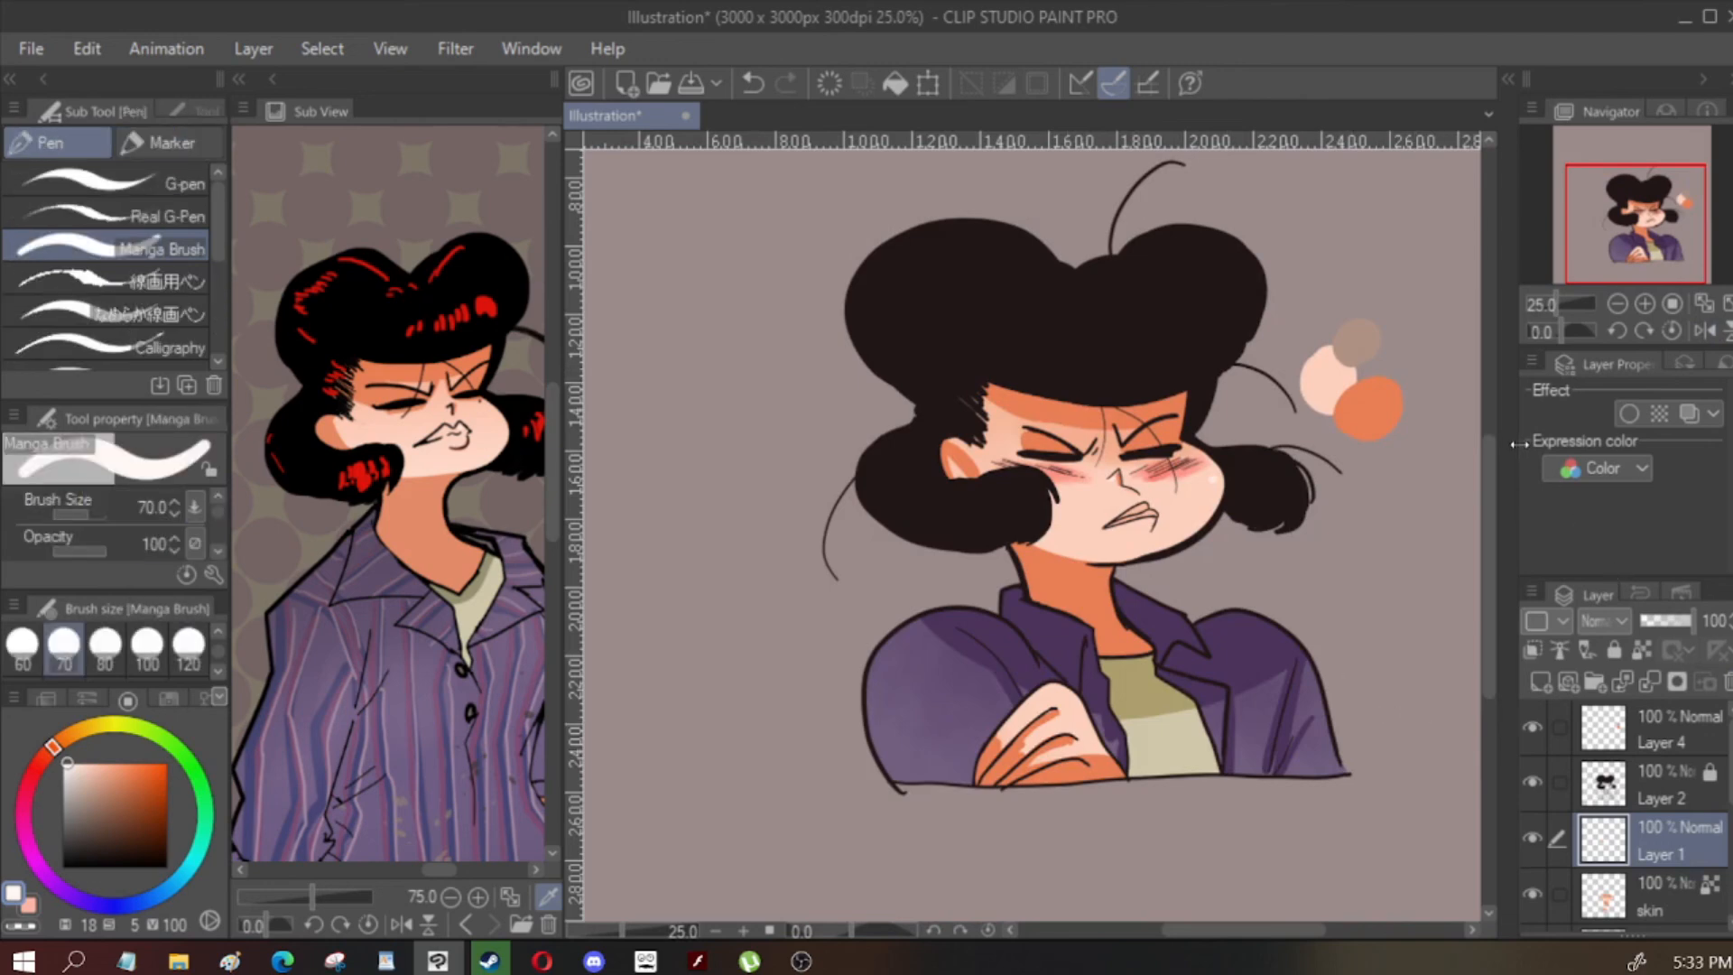
drag(995, 351, 904, 382)
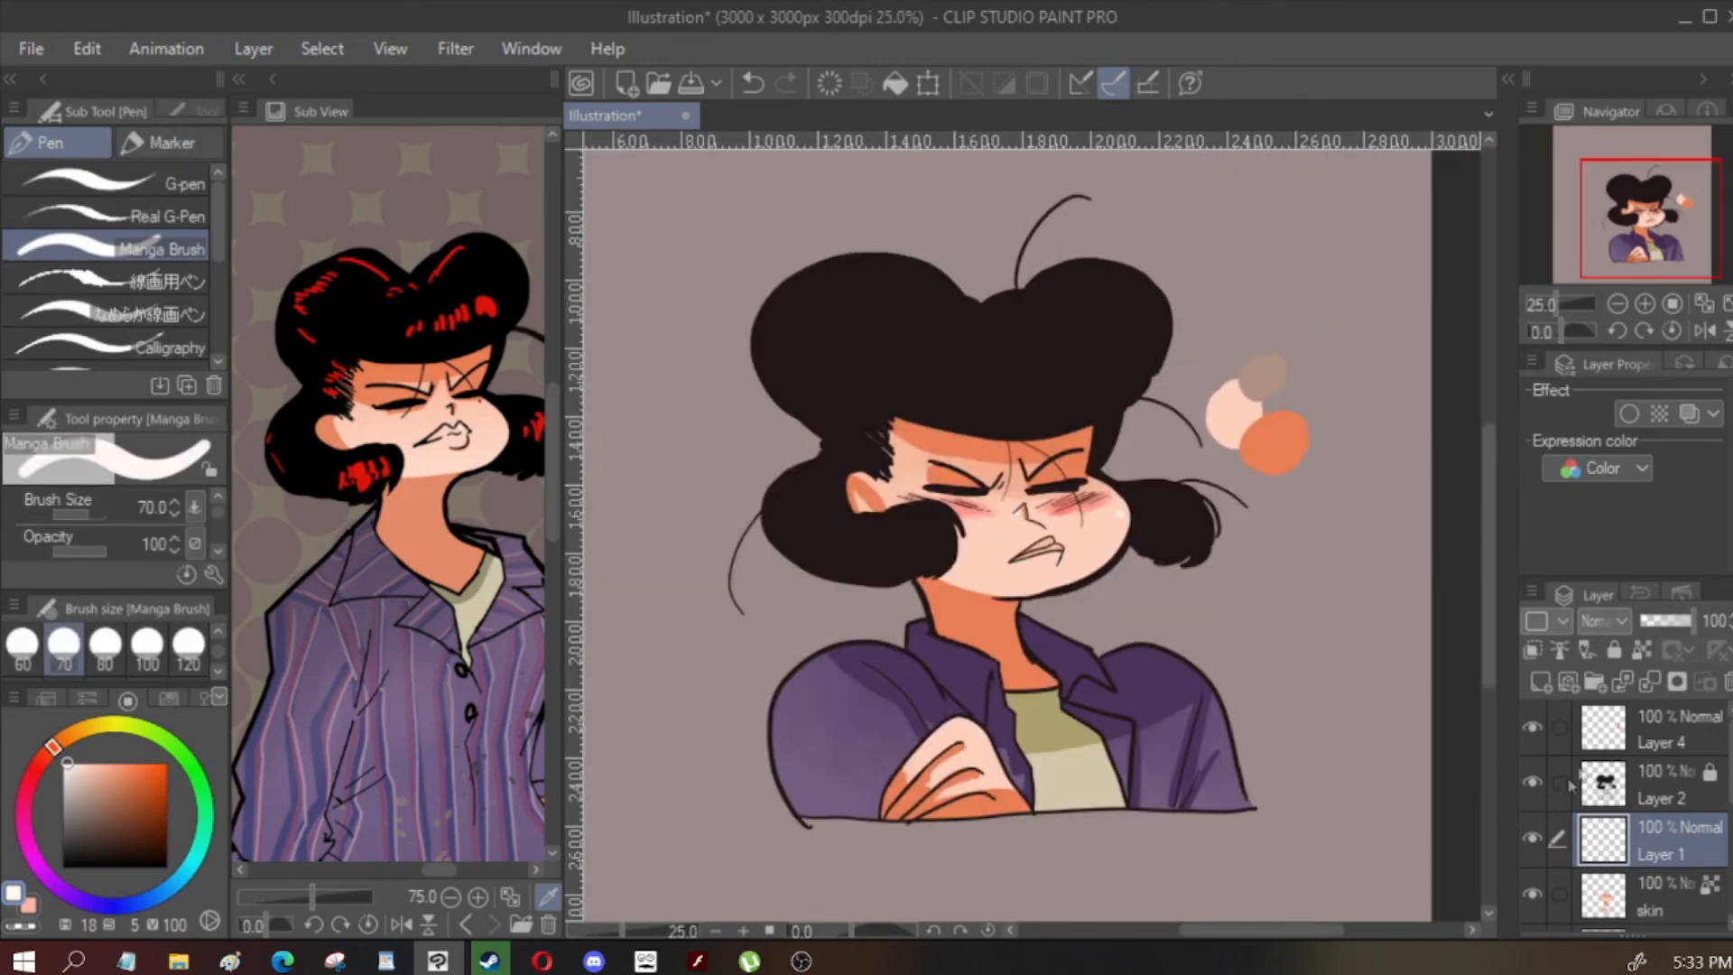
Add a layer above Layer 4 and paint hair highlights and loose strands in the reference's red (H3 S95 V87)
click(1589, 731)
click(1540, 684)
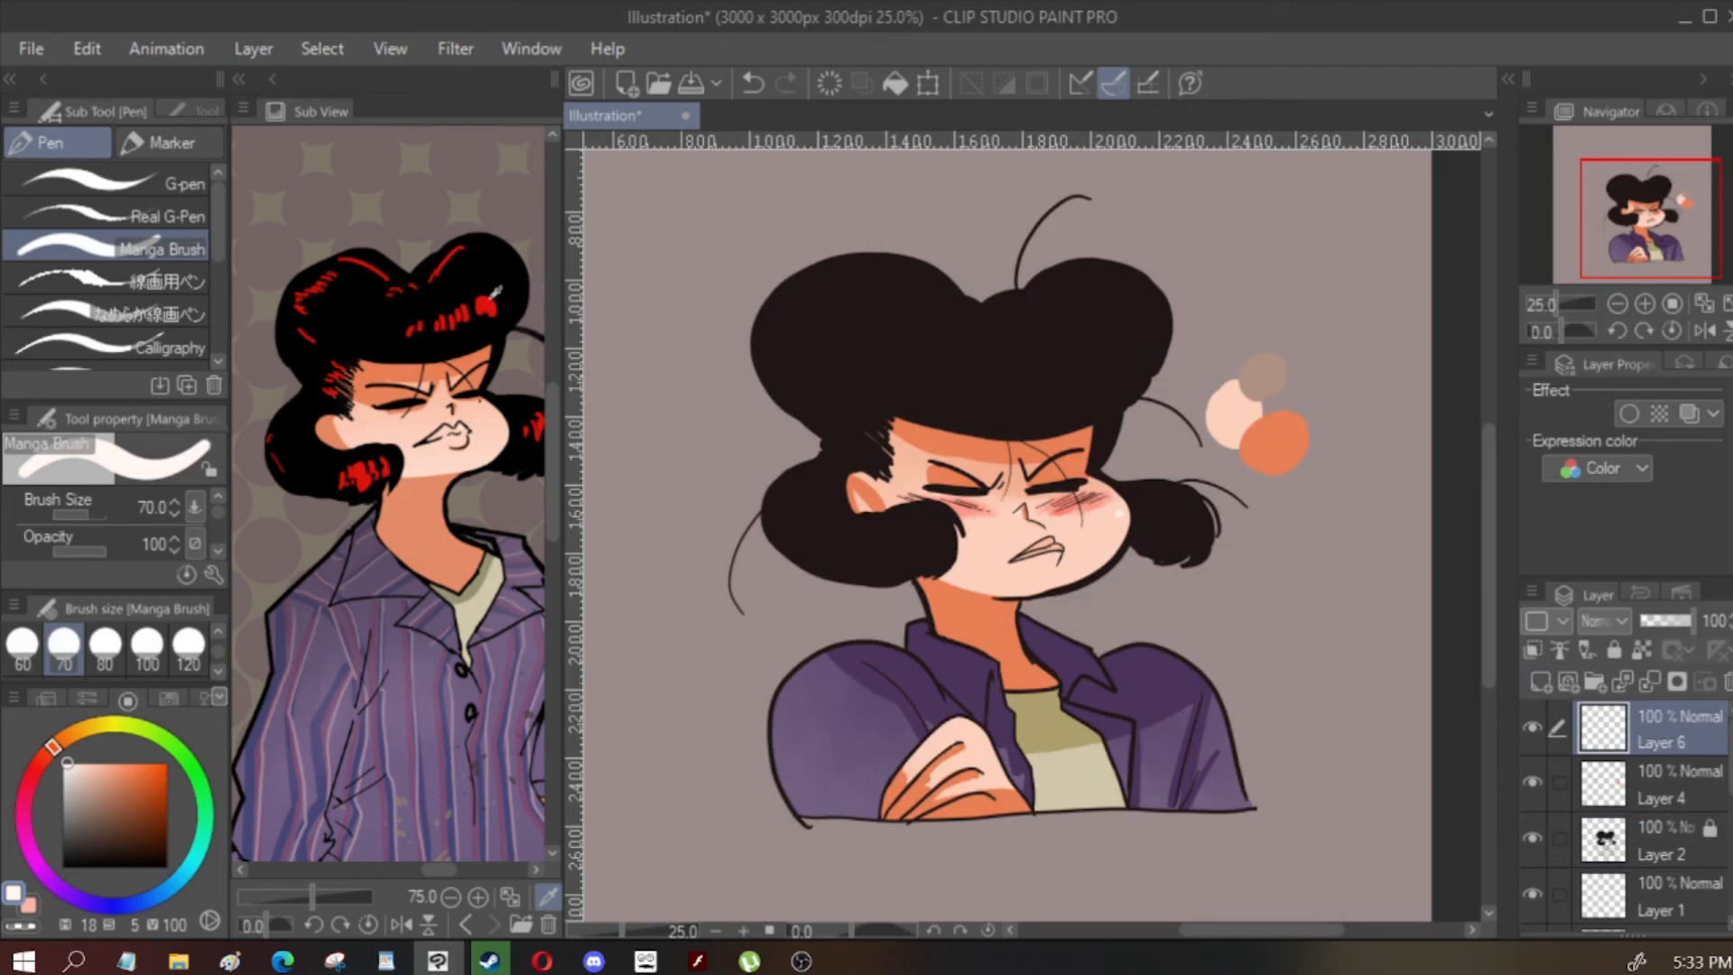
scroll(494, 292, up, 1)
click(485, 307)
key(bracketleft)
key(bracketleft)
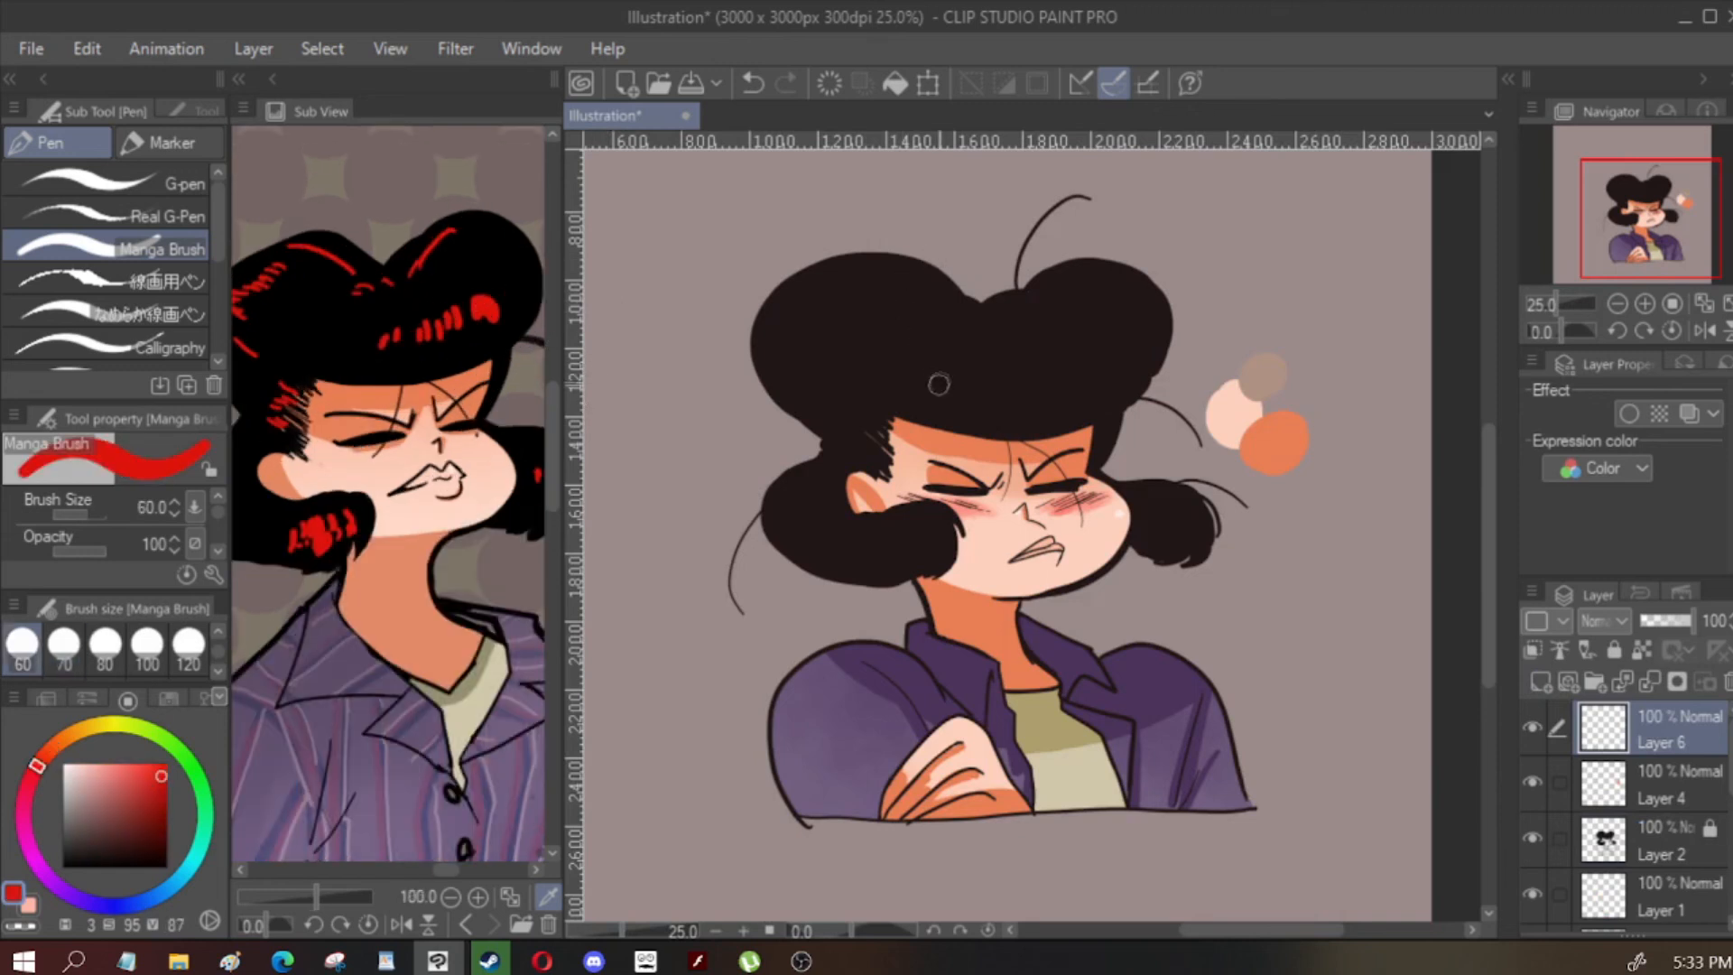
key(bracketright)
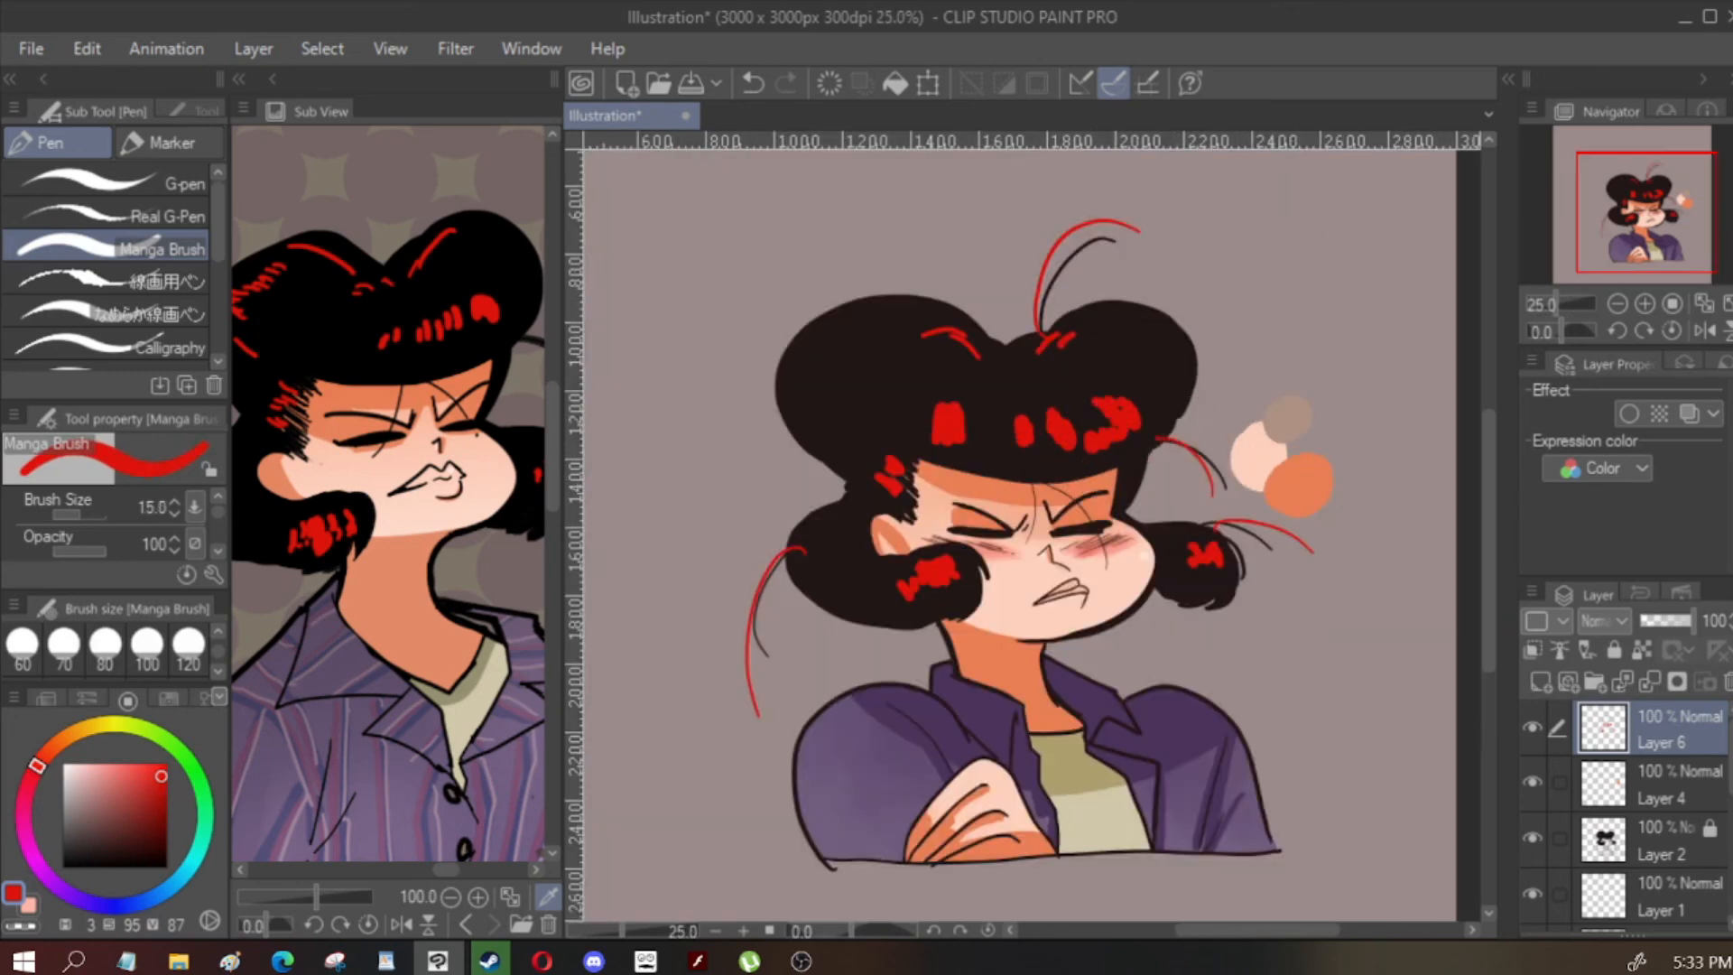
Unlock Layer 2, lock its transparent pixels instead, and toggle its visibility to check that it holds the hair
click(1634, 842)
right_click(1625, 844)
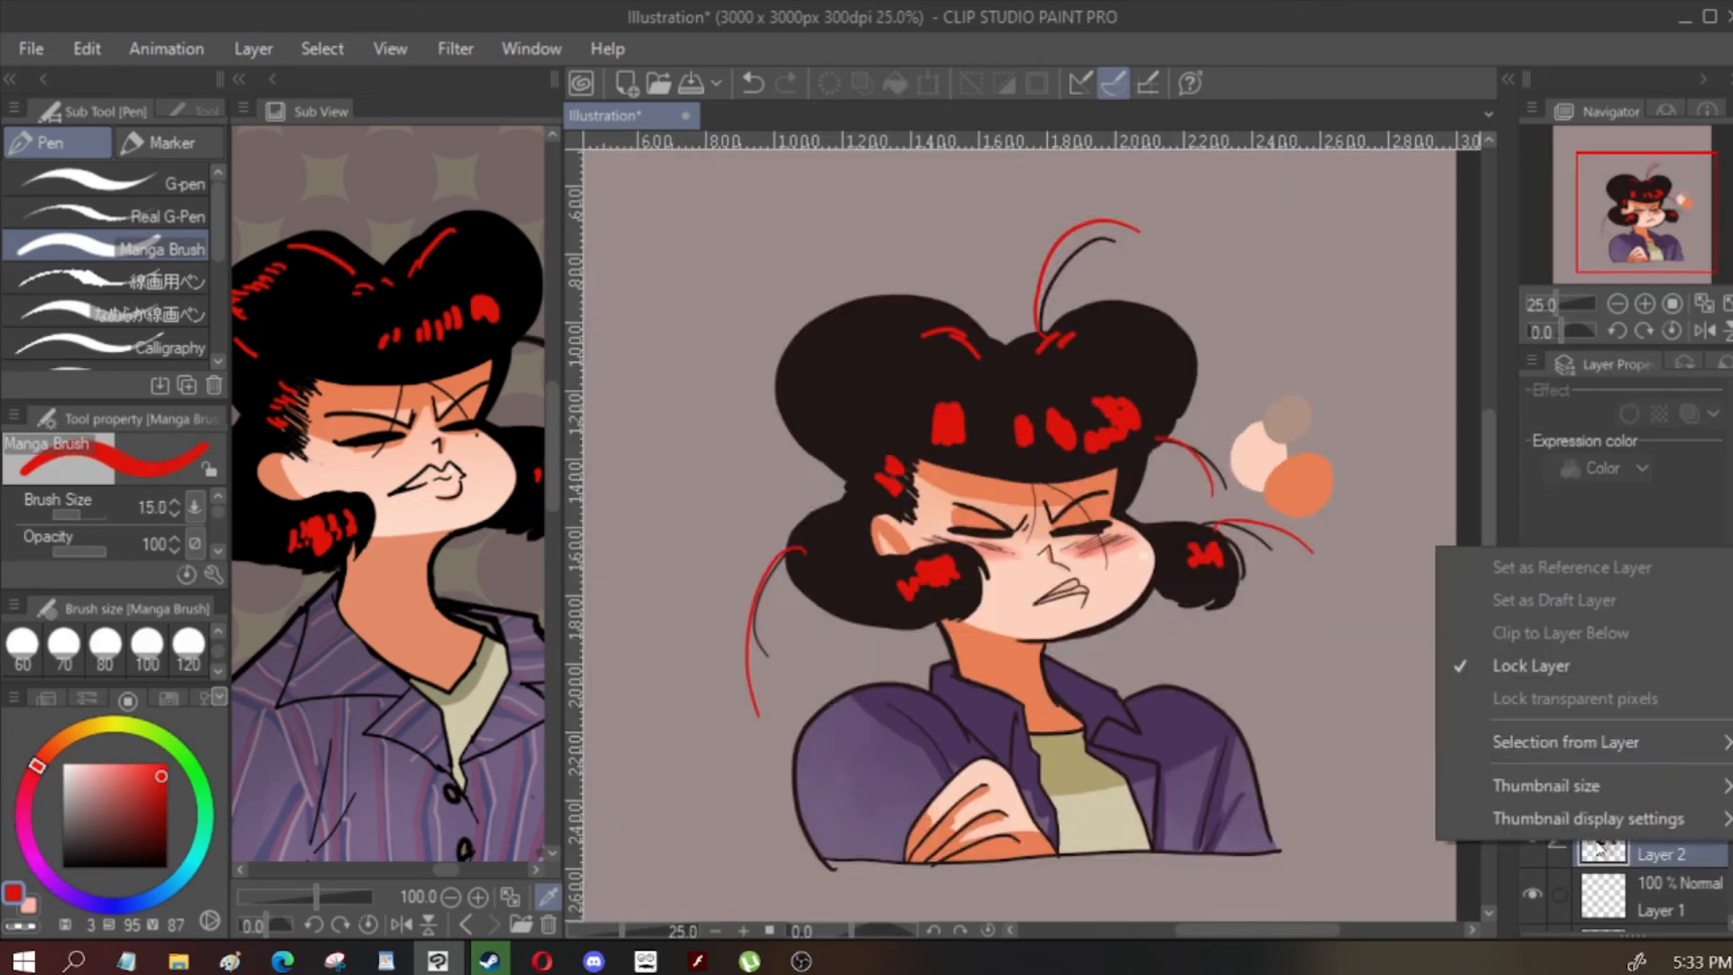
click(1618, 668)
right_click(1603, 847)
click(1595, 700)
key(b)
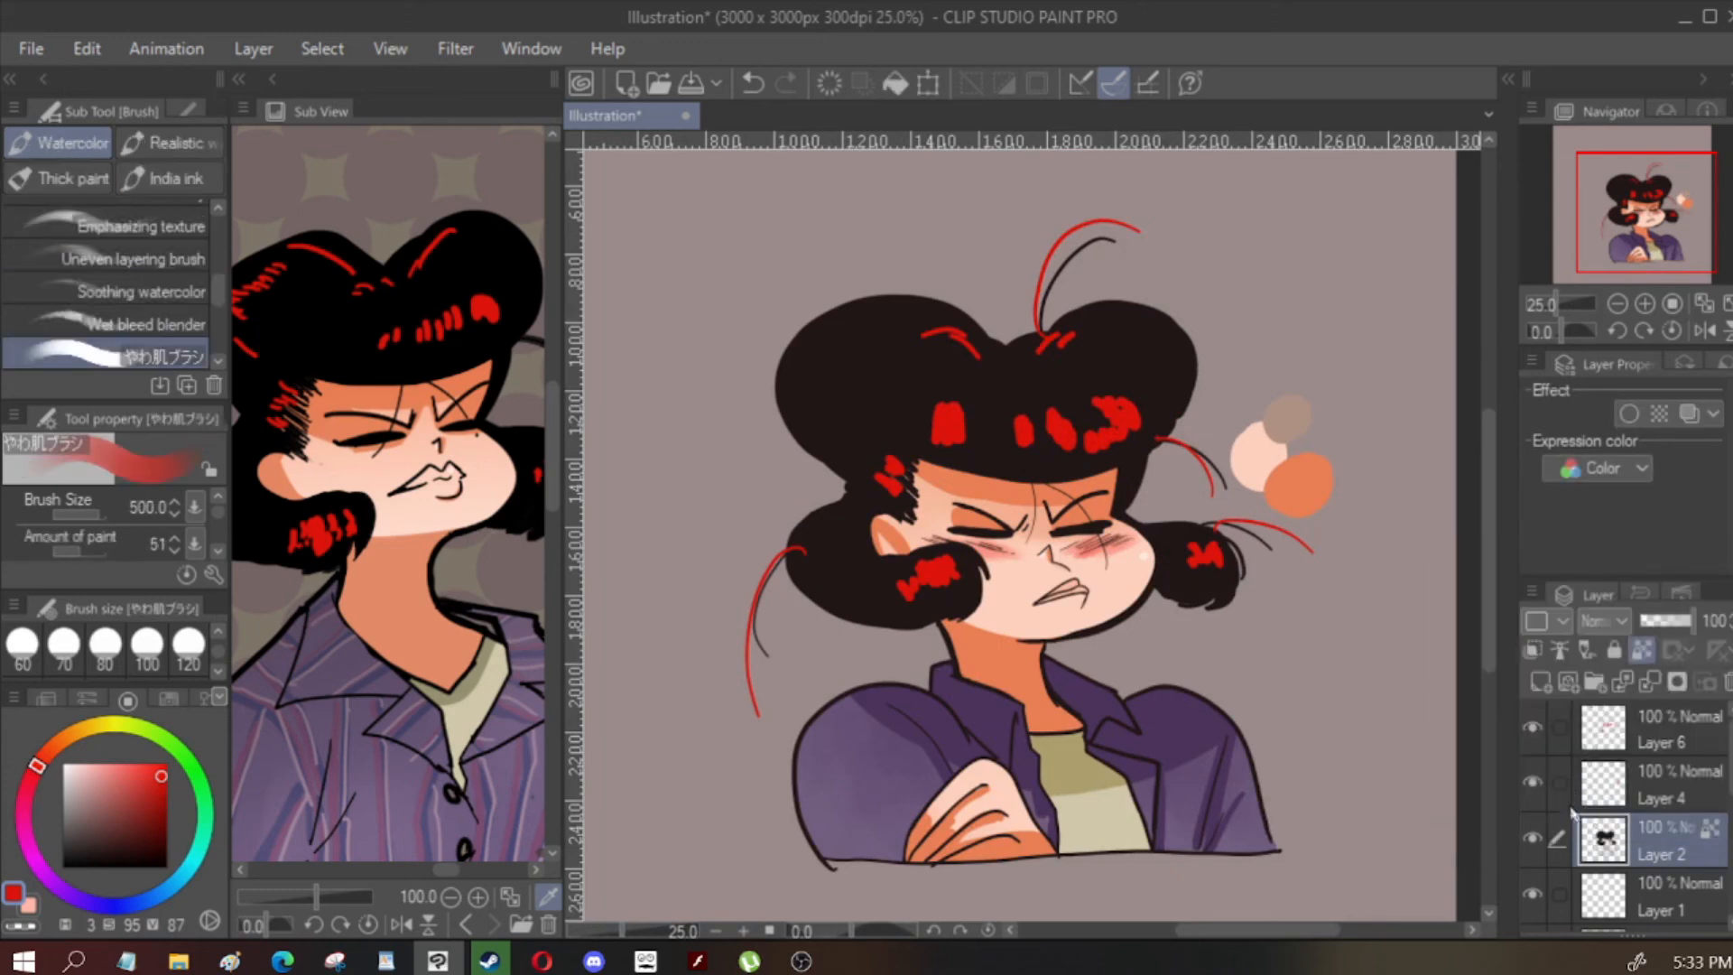
click(1532, 840)
click(1532, 840)
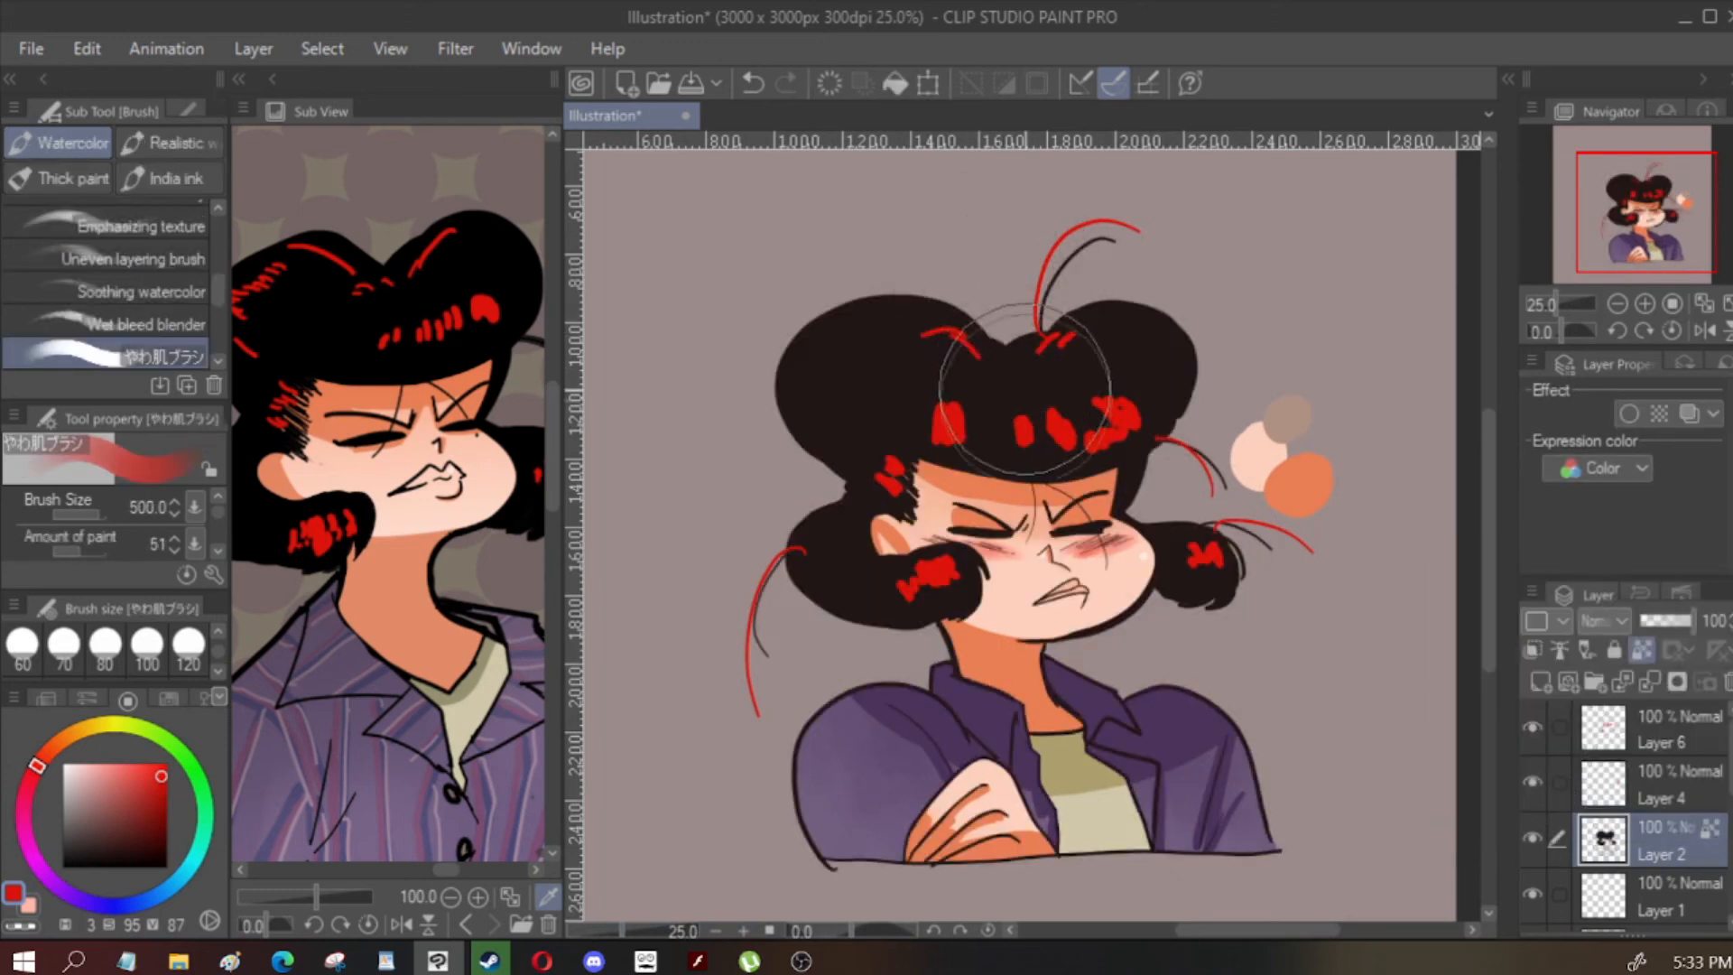
Brush a soft red glow over the middle of the hair on Layer 2 with the やわ肌ブラシ brush at sizes 350 to 500
scroll(1027, 404, up, 1)
mouse_move(1026, 405)
mouse_down()
mouse_move(967, 193)
mouse_move(967, 290)
mouse_move(967, 213)
mouse_move(1067, 360)
mouse_move(932, 400)
mouse_move(1111, 406)
mouse_up()
key(h)
key(bracketleft)
key(bracketleft)
key(bracketleft)
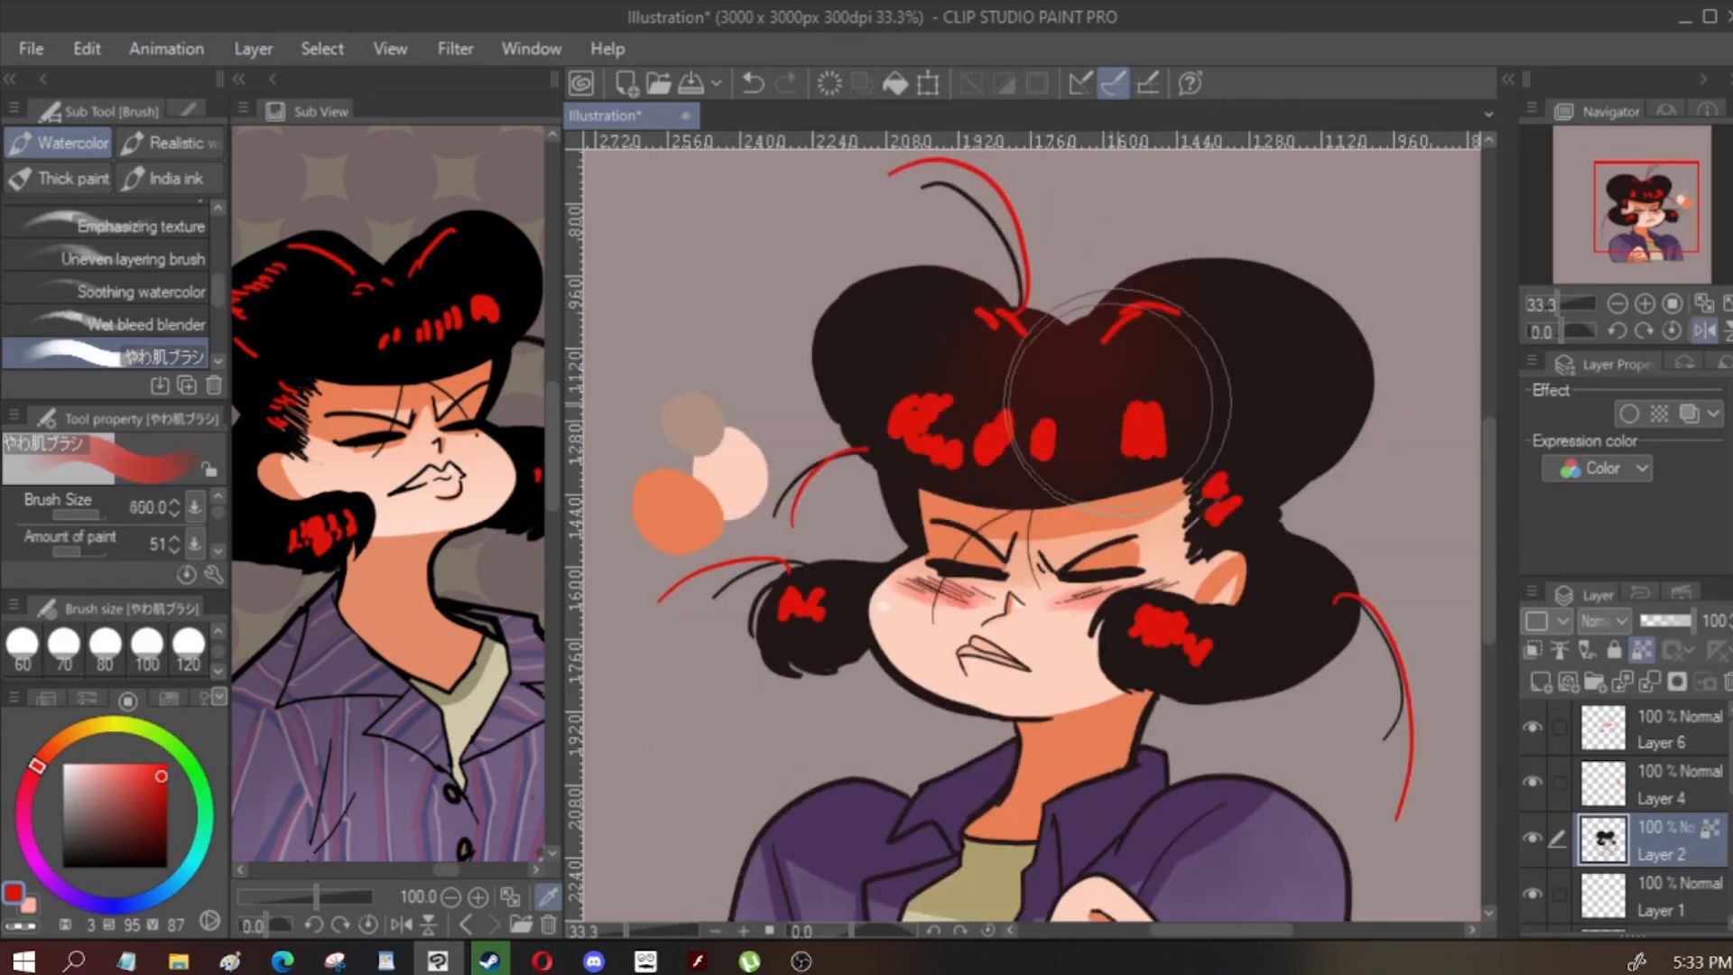
mouse_move(993, 415)
mouse_down()
mouse_move(930, 411)
mouse_move(953, 425)
mouse_move(926, 307)
mouse_move(994, 271)
mouse_up()
scroll(993, 271, down, 1)
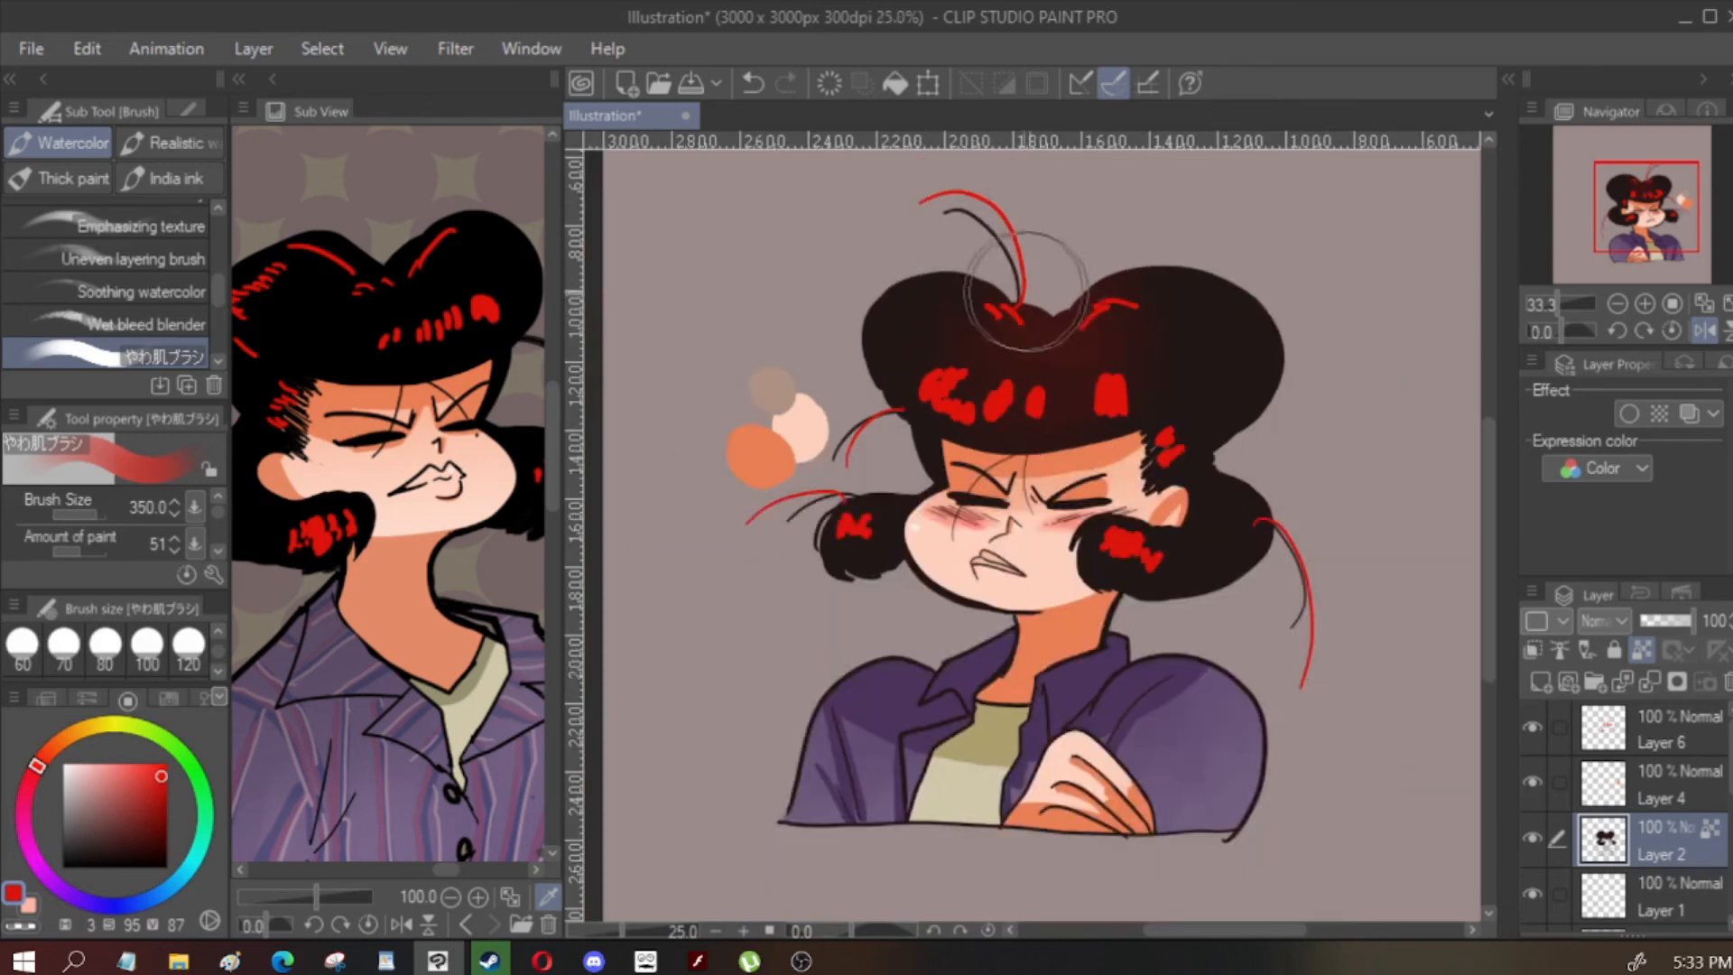
key(h)
scroll(1264, 339, down, 2)
key(bracketright)
key(bracketright)
key(bracketright)
scroll(1264, 343, up, 1)
Examine the whole portrait with its red hair highlights at reduced zoom
key(m)
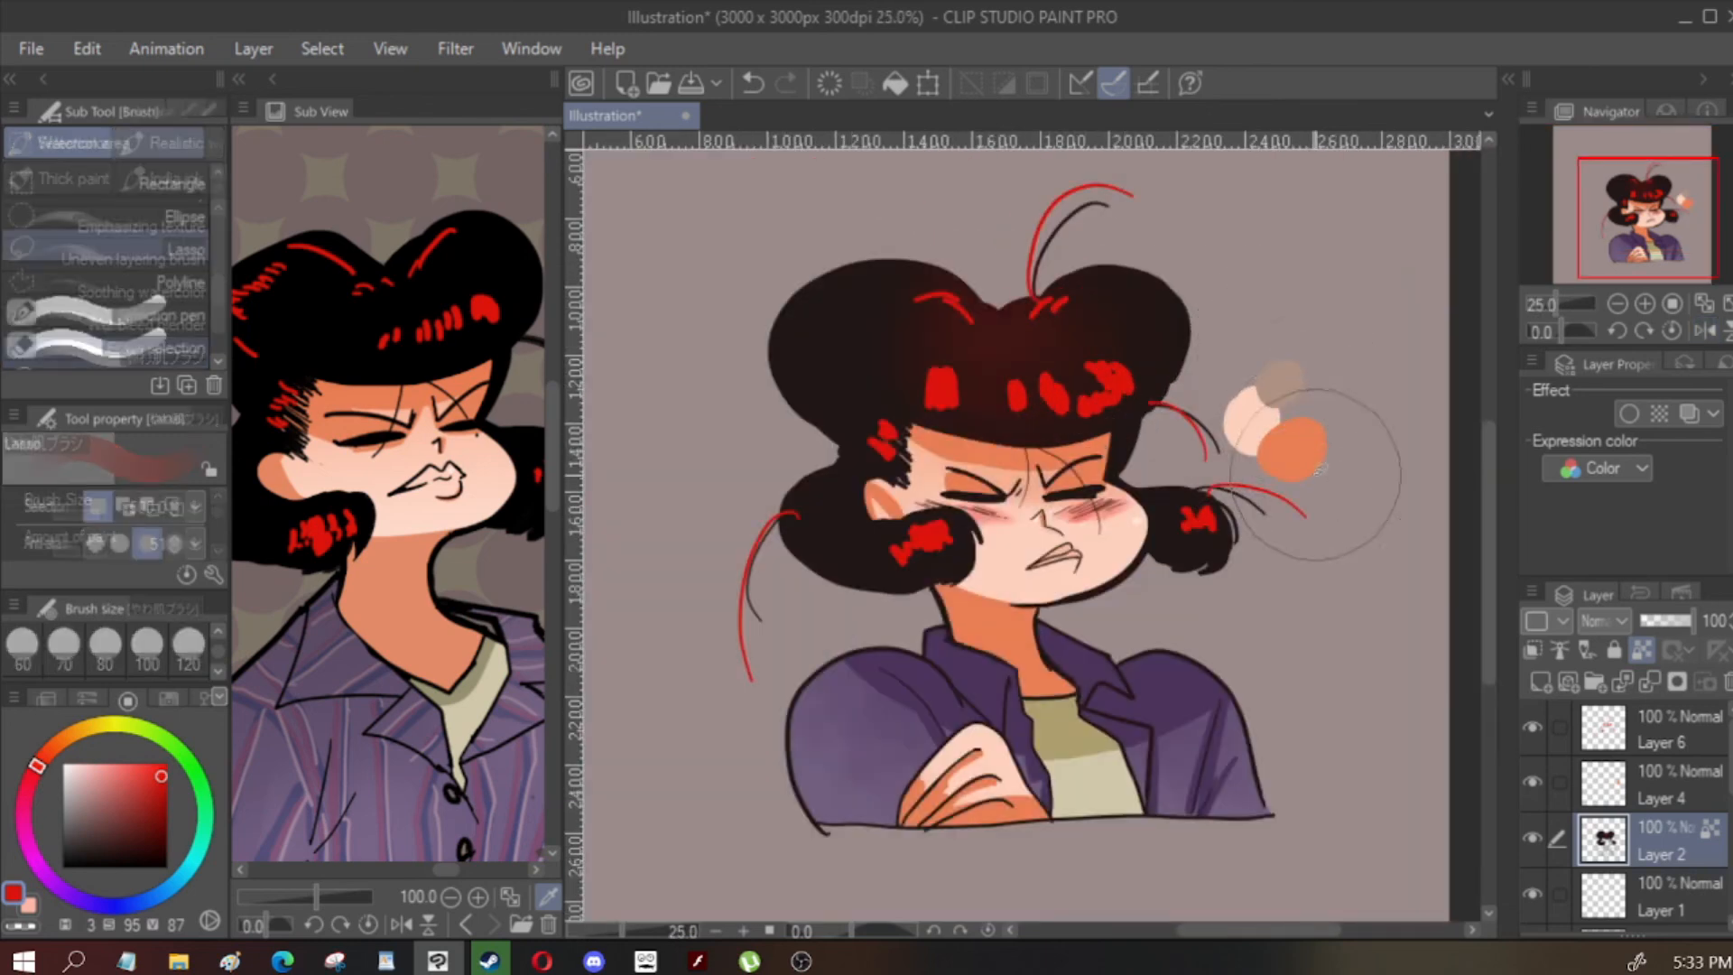
key(b)
scroll(1318, 580, down, 1)
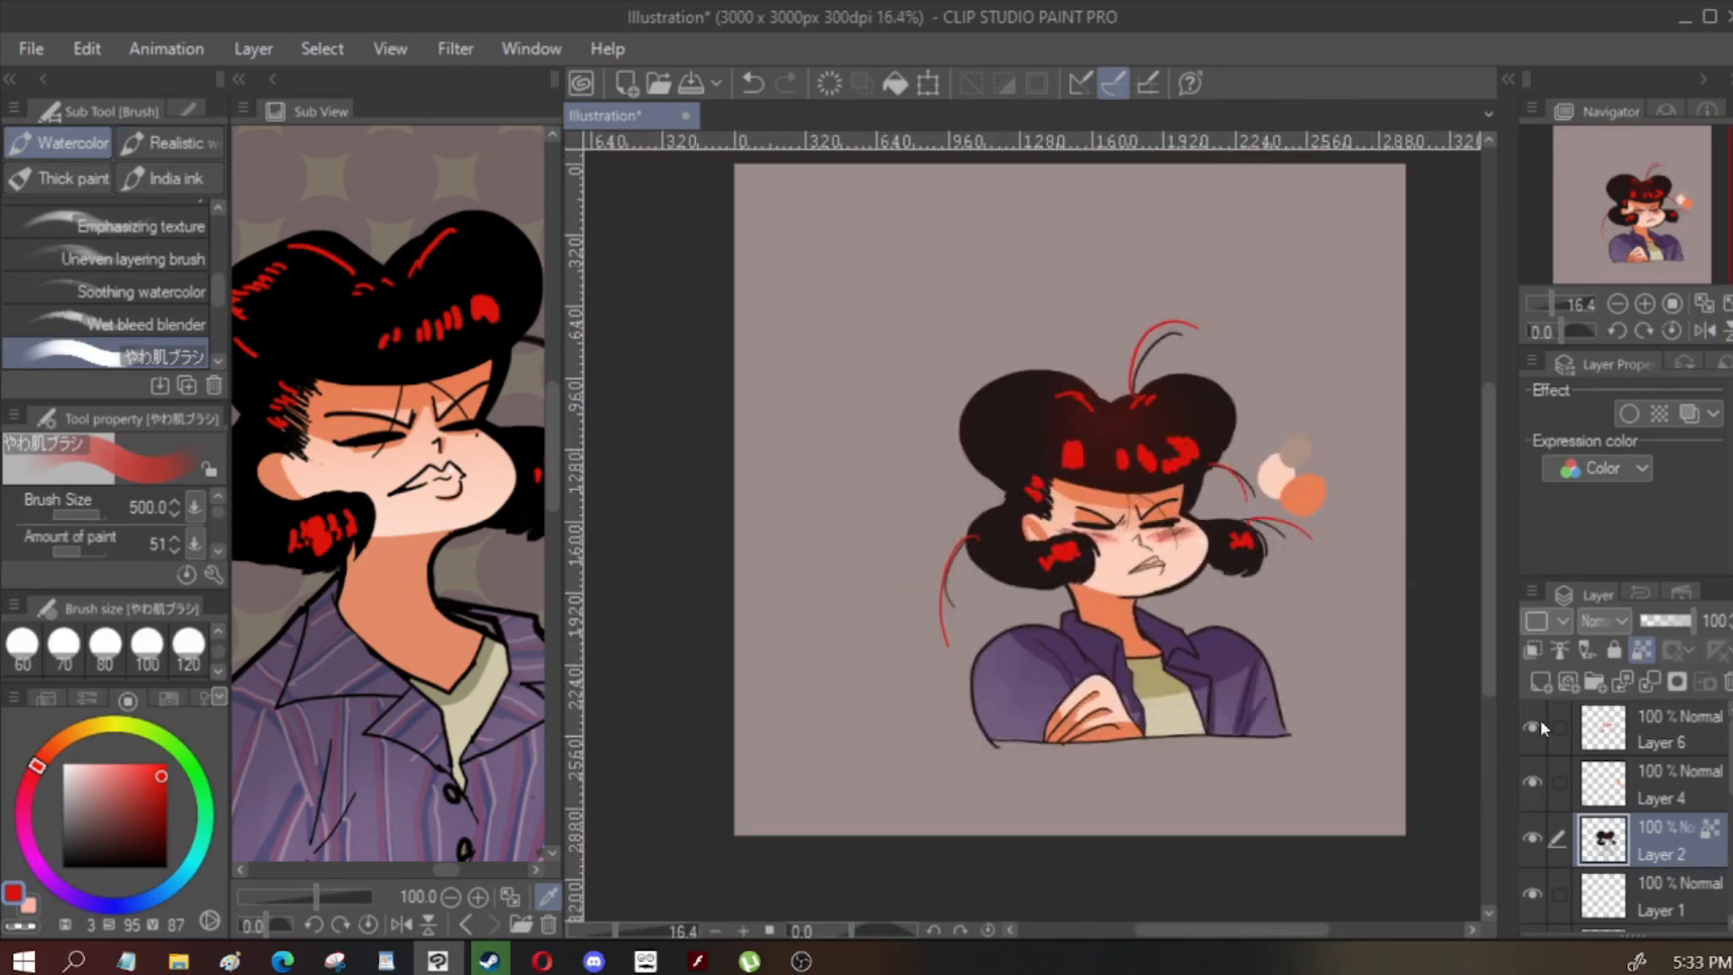
scroll(1122, 488, down, 5)
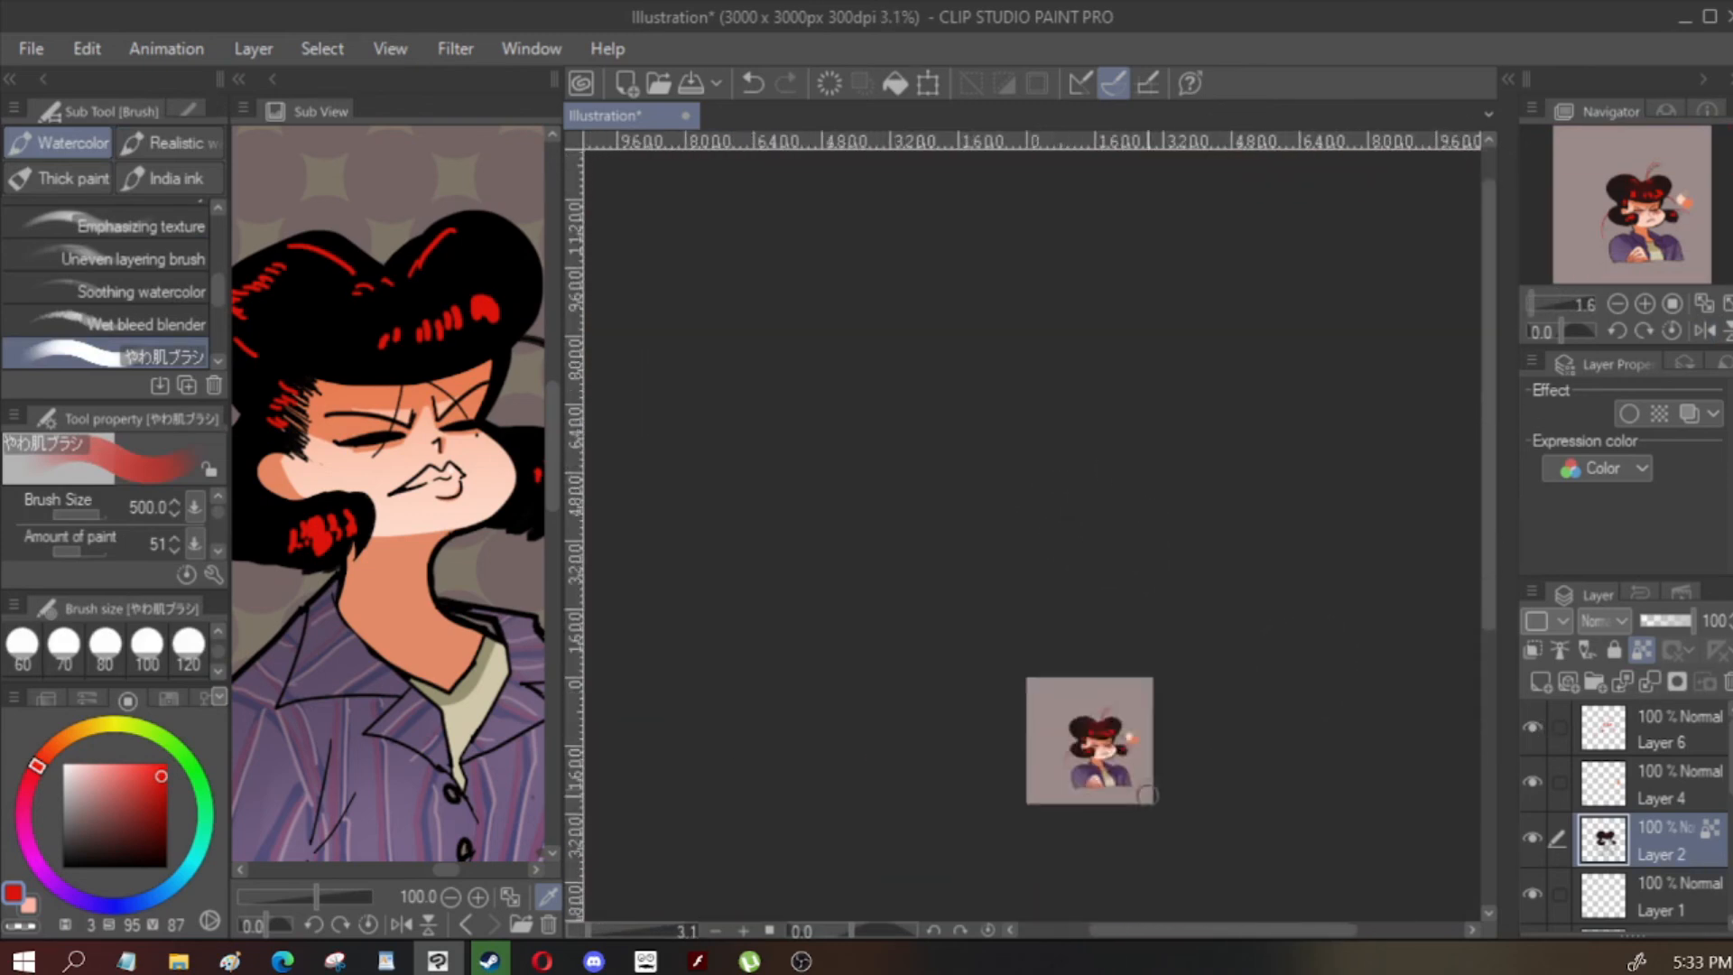
scroll(1145, 788, up, 6)
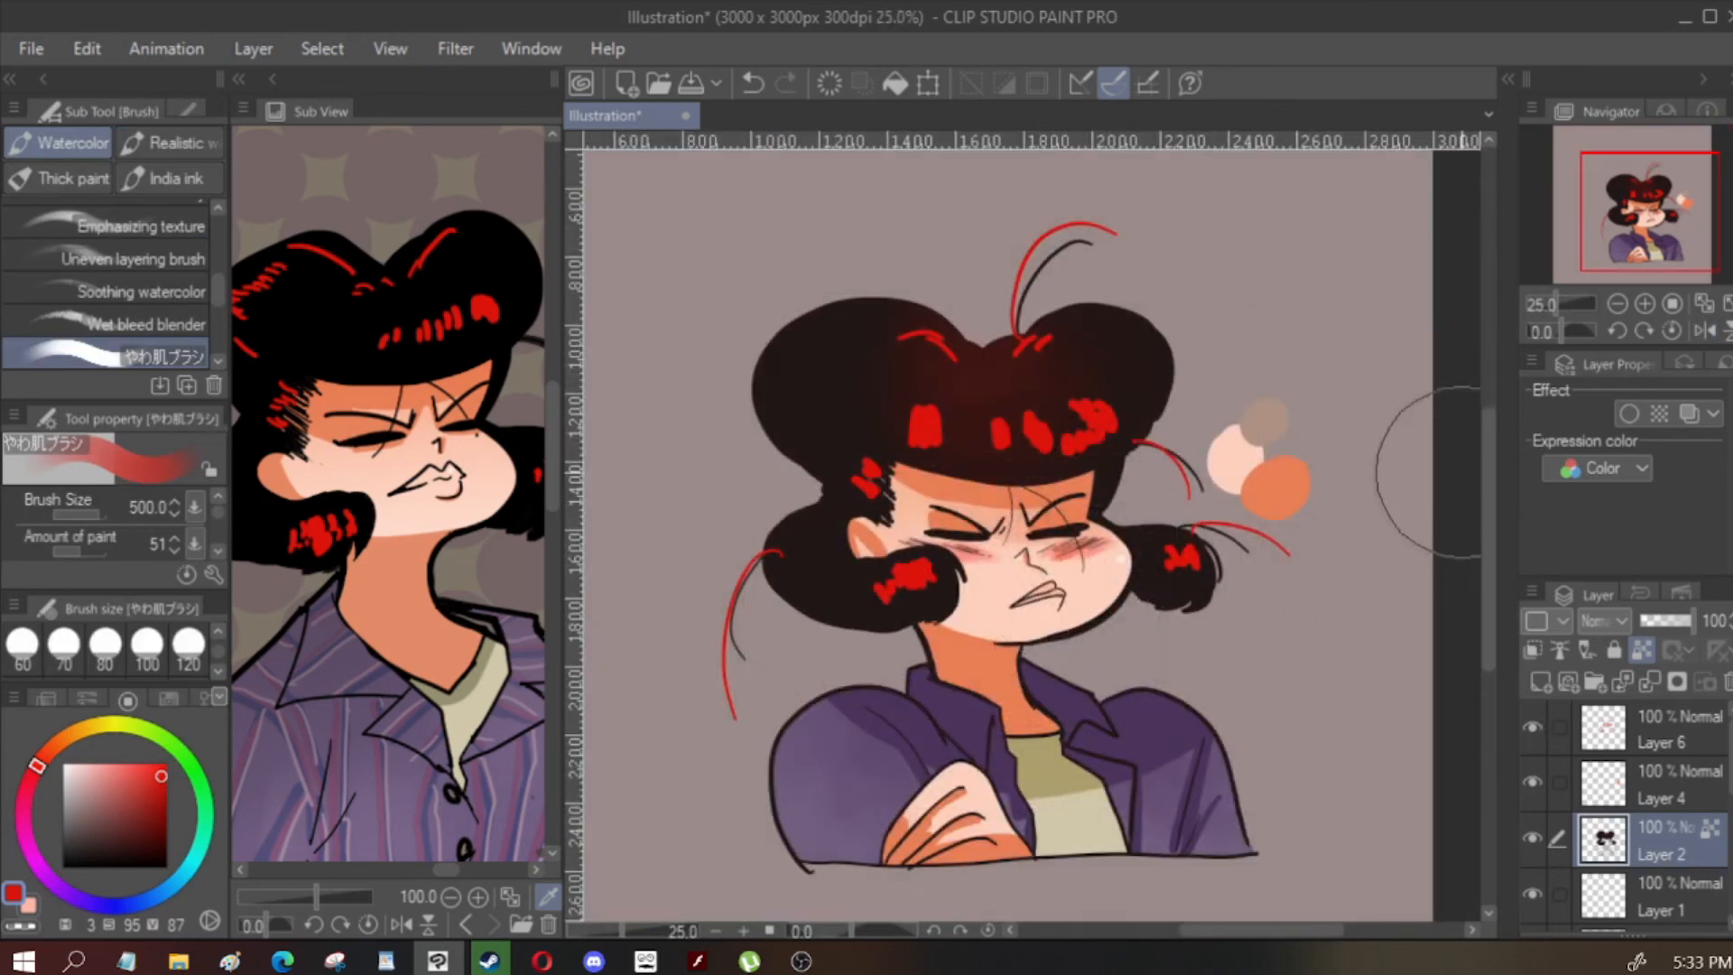
drag(1491, 495, 1491, 499)
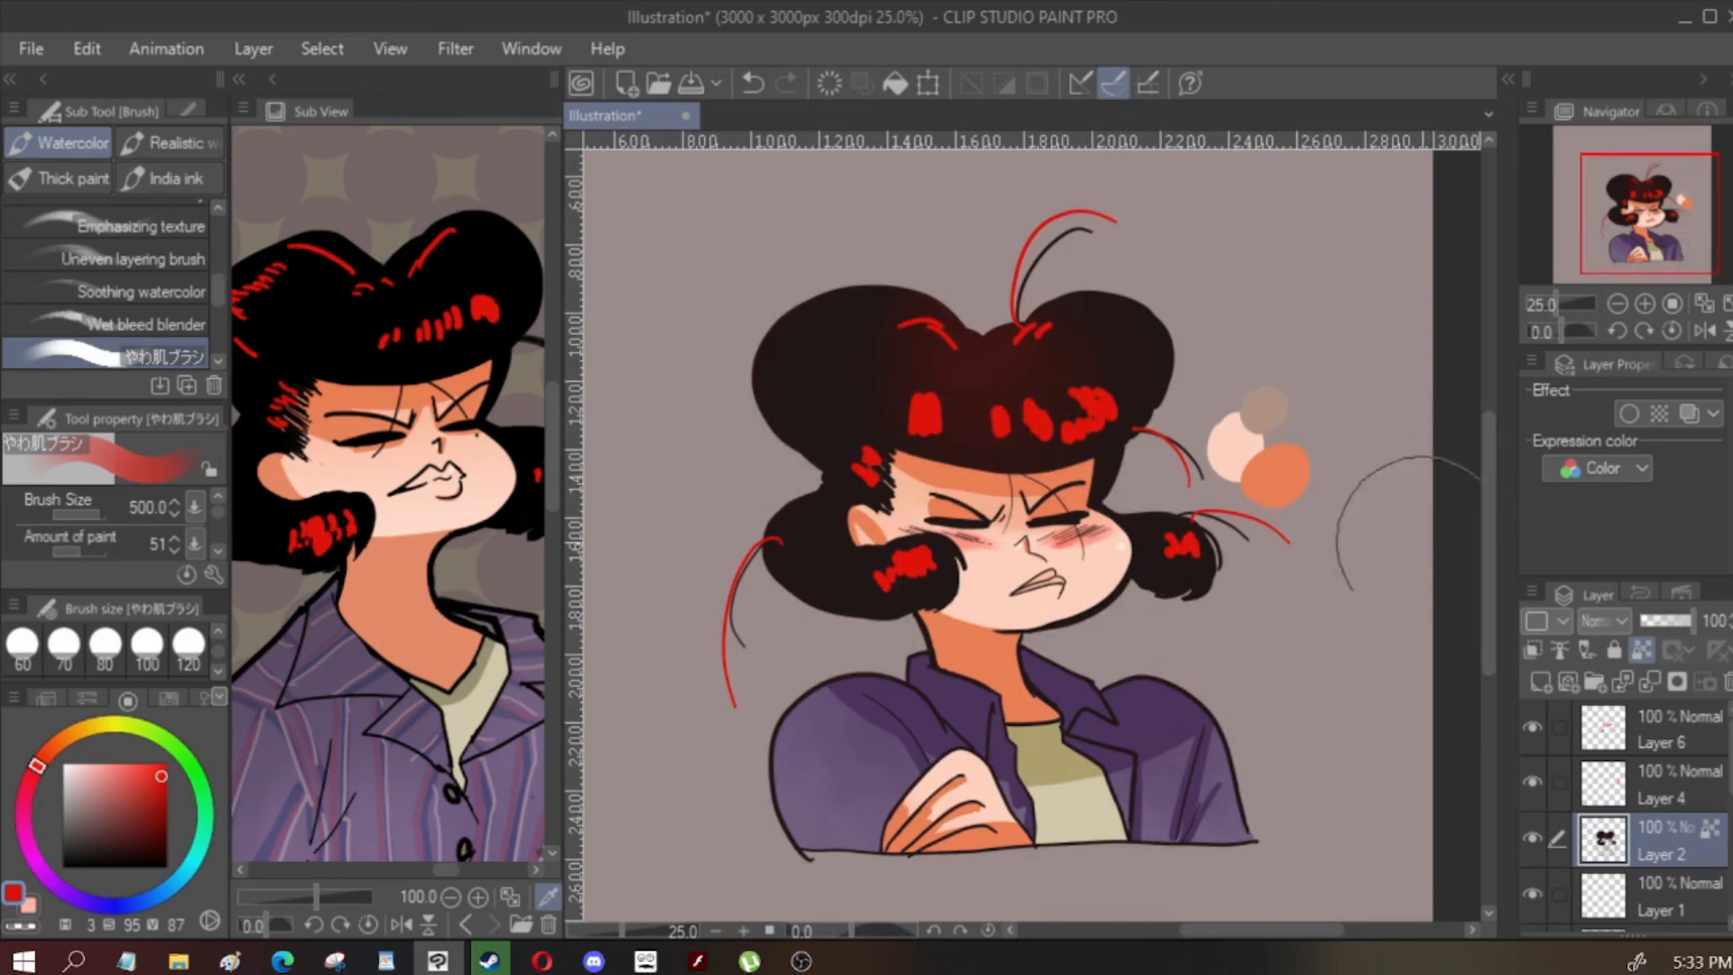
drag(1206, 935, 1196, 936)
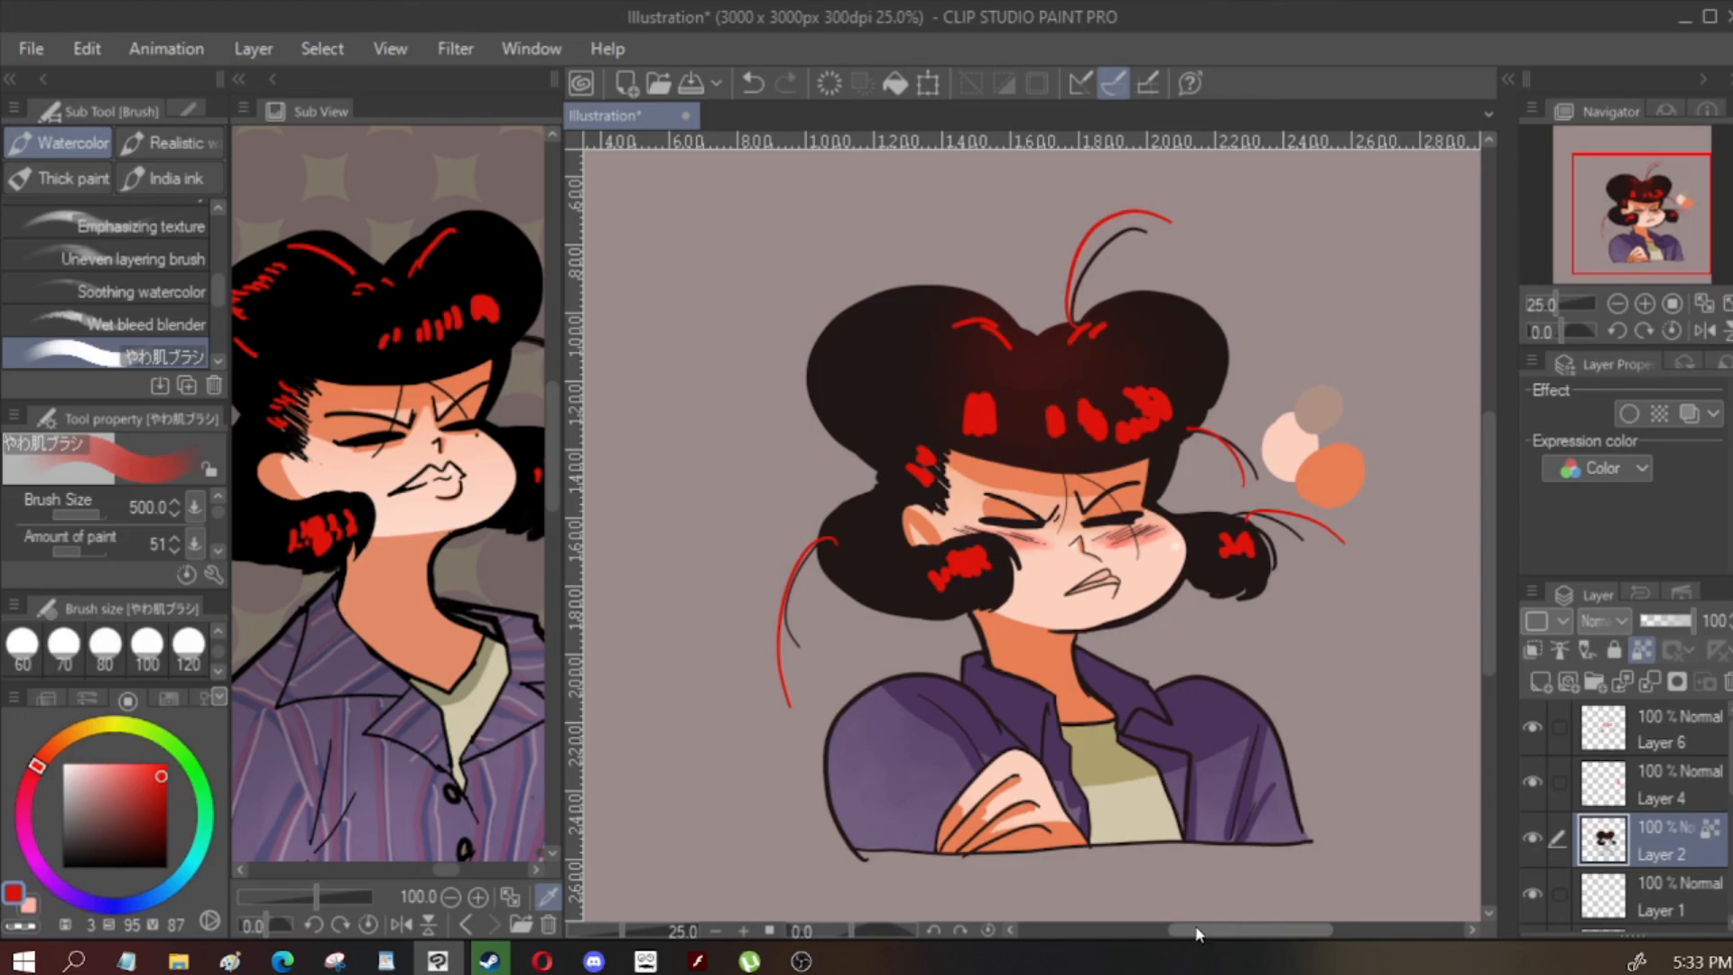